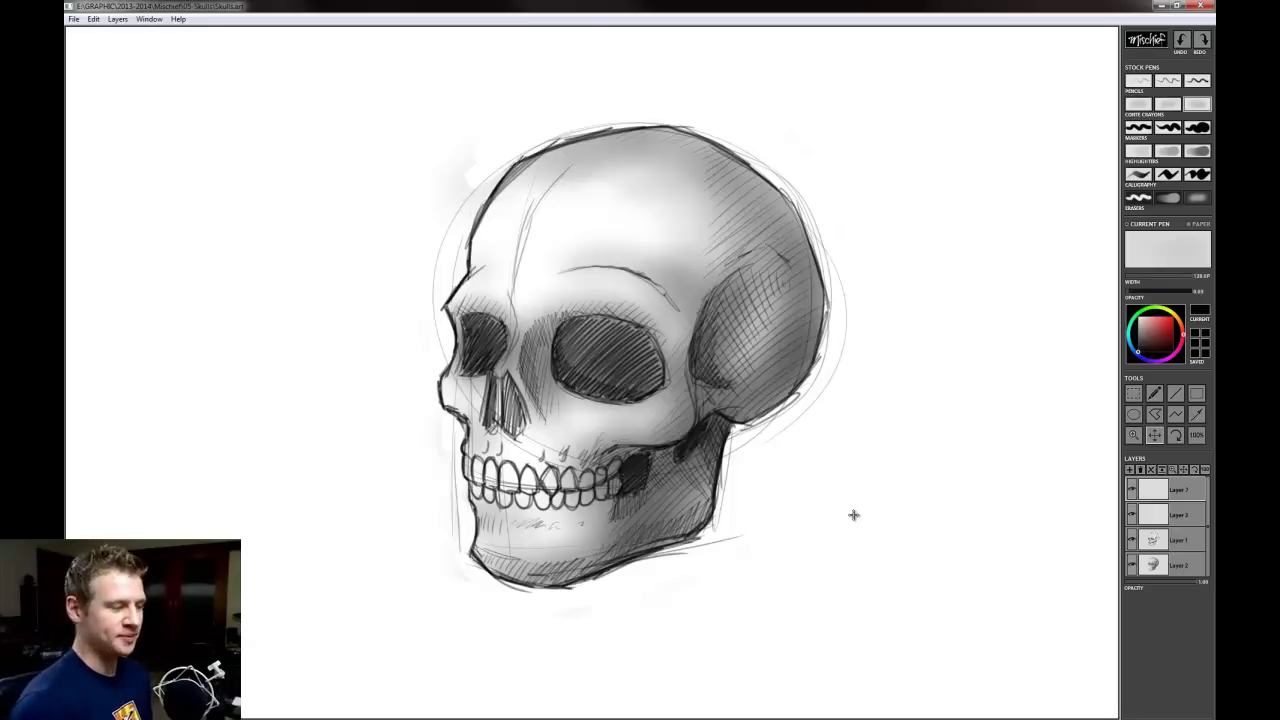
Examine the fully shaded skull and the row of lighter sketched skulls below it
{"action": "scroll", "coordinate": [834, 417], "scroll_direction": "down", "scroll_amount": 10}
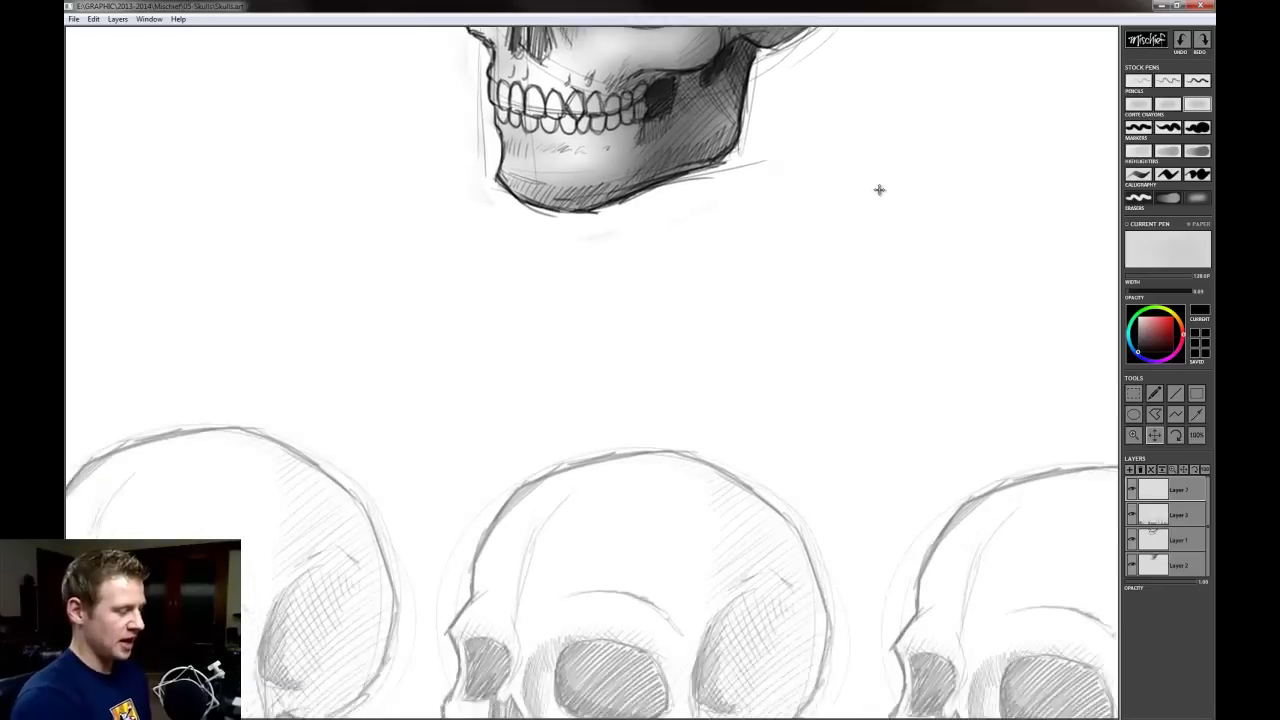
{"action": "scroll", "coordinate": [830, 300], "scroll_direction": "down", "scroll_amount": 3}
{"action": "left_click_drag", "start_coordinate": [780, 409], "coordinate": [989, 243]}
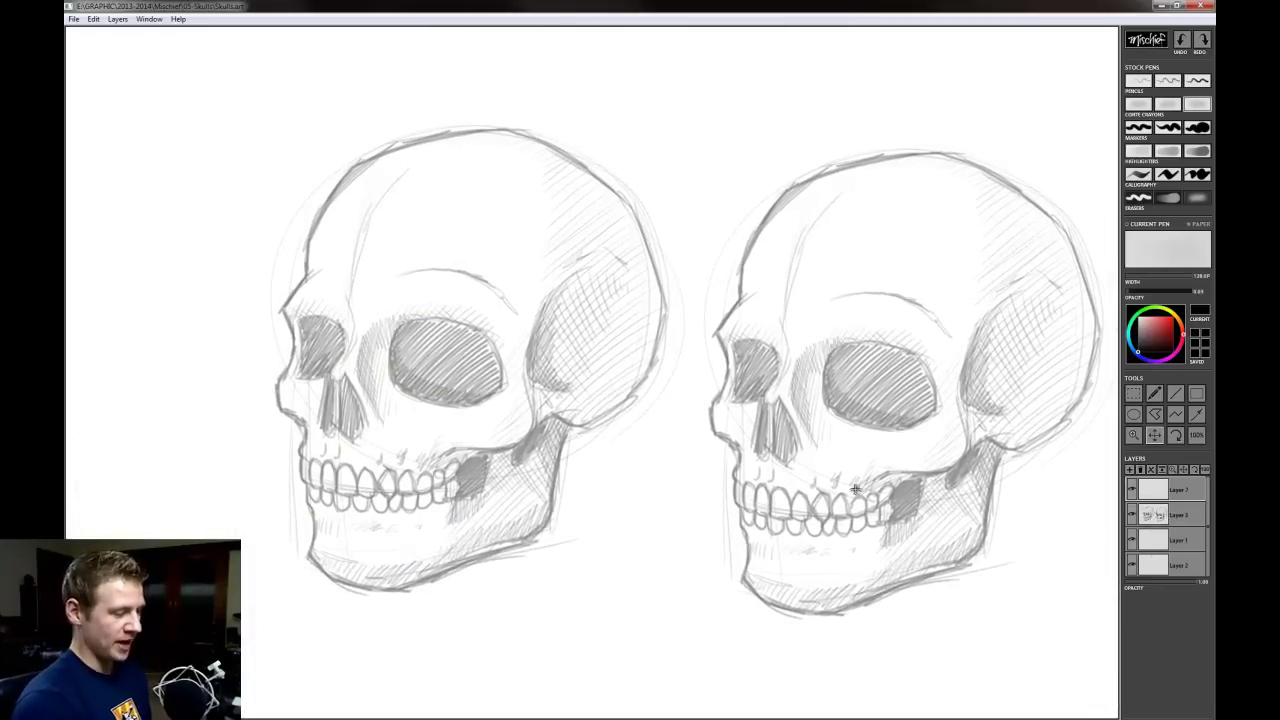
{"action": "left_click_drag", "start_coordinate": [898, 502], "coordinate": [847, 511]}
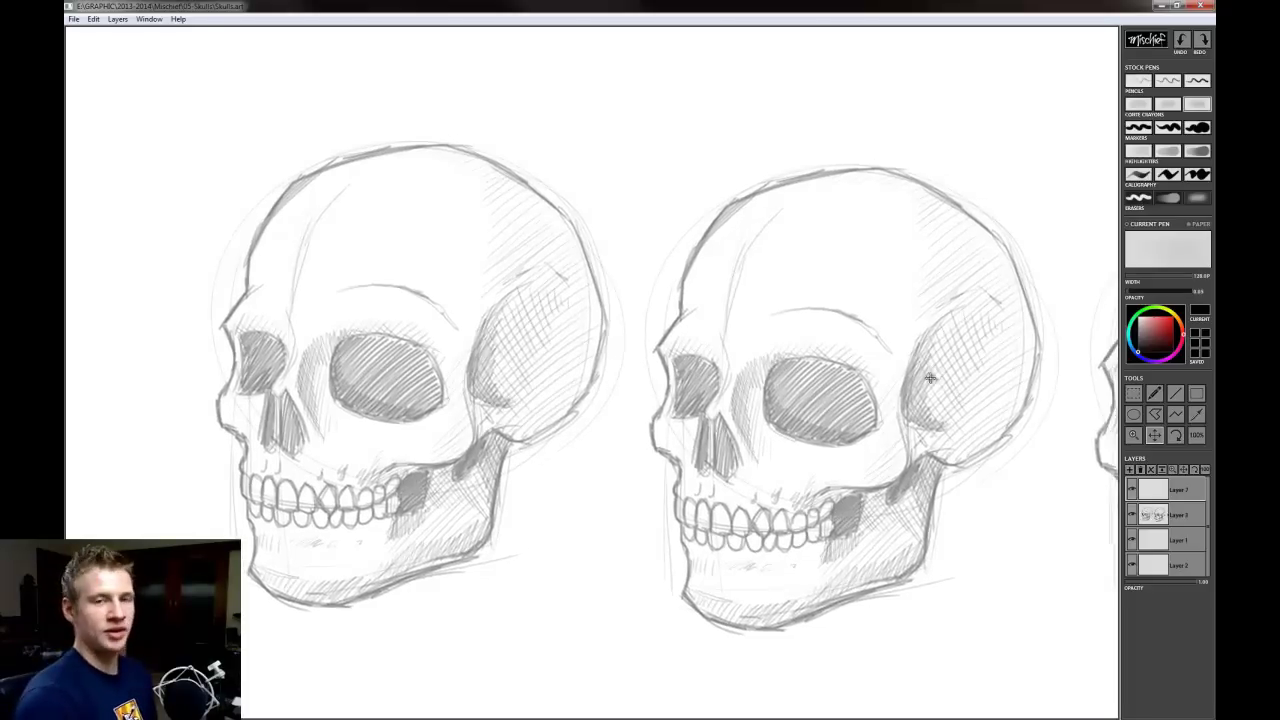
{"action": "left_click_drag", "start_coordinate": [930, 378], "coordinate": [781, 311]}
{"action": "key", "text": "ctrl+space"}
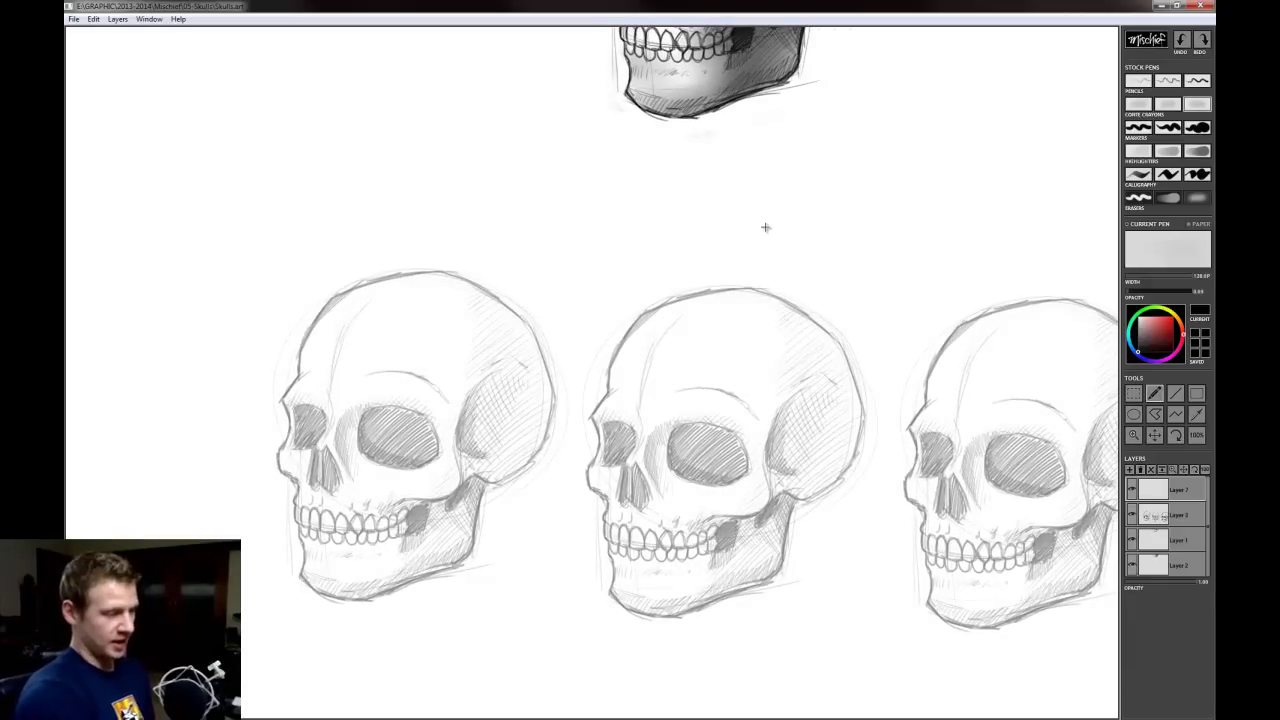
{"action": "key", "text": "space"}
{"action": "left_click_drag", "start_coordinate": [763, 234], "coordinate": [754, 517]}
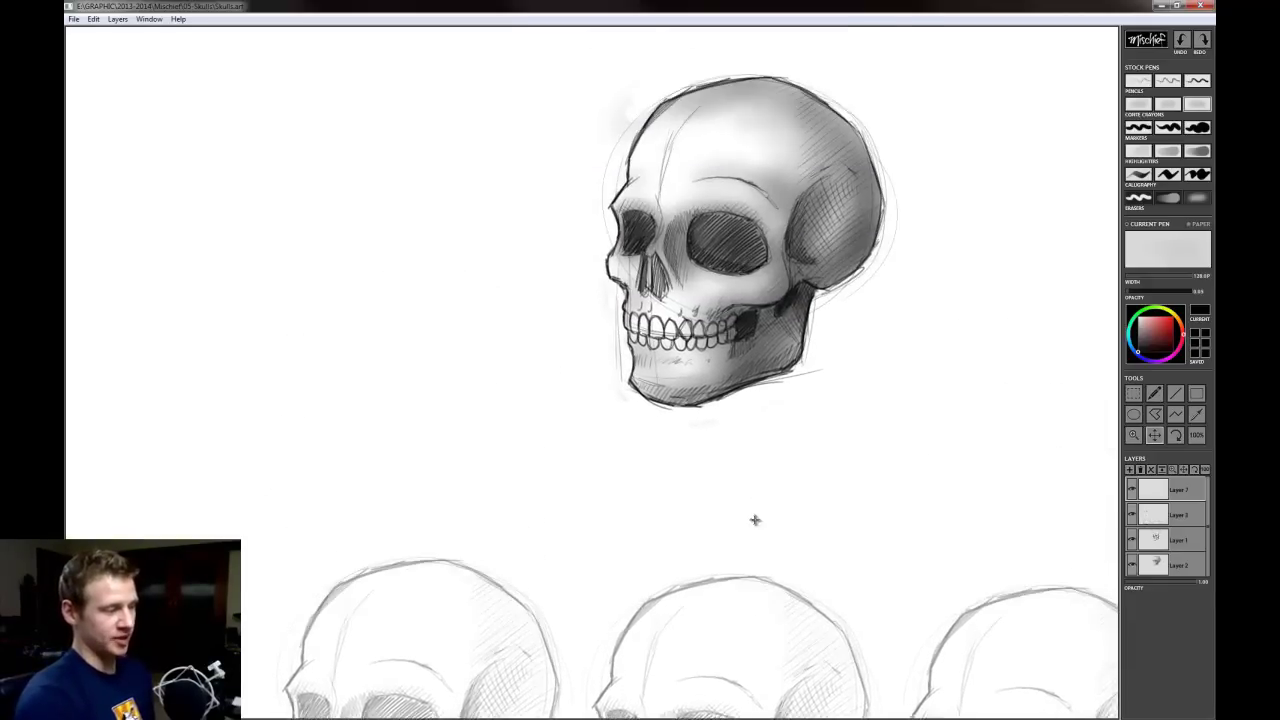
{"action": "left_click_drag", "start_coordinate": [810, 393], "coordinate": [801, 376]}
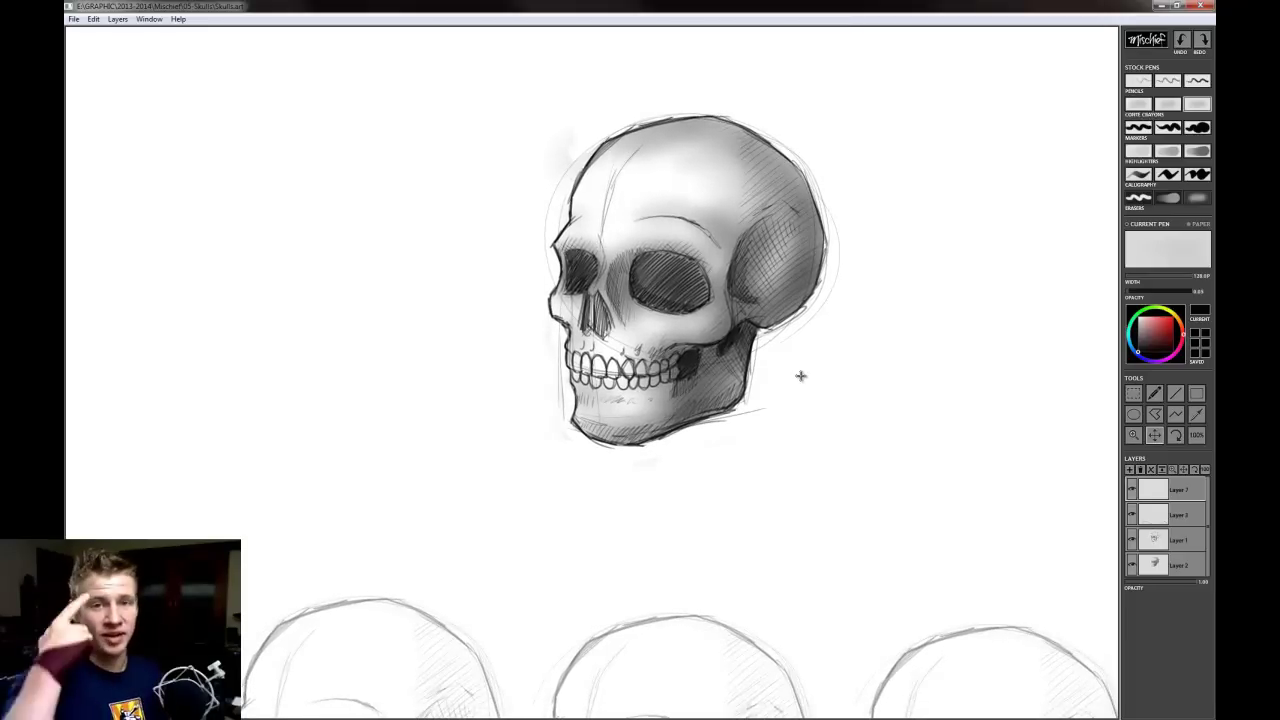
{"action": "key", "text": "ctrl+space"}
{"action": "mouse_move", "coordinate": [834, 423]}
{"action": "left_mouse_down"}
{"action": "mouse_move", "coordinate": [783, 305]}
{"action": "mouse_move", "coordinate": [506, 309]}
{"action": "mouse_move", "coordinate": [406, 320]}
{"action": "mouse_move", "coordinate": [303, 357]}
{"action": "mouse_move", "coordinate": [374, 343]}
{"action": "mouse_move", "coordinate": [850, 365]}
{"action": "mouse_move", "coordinate": [727, 432]}
{"action": "left_mouse_up"}
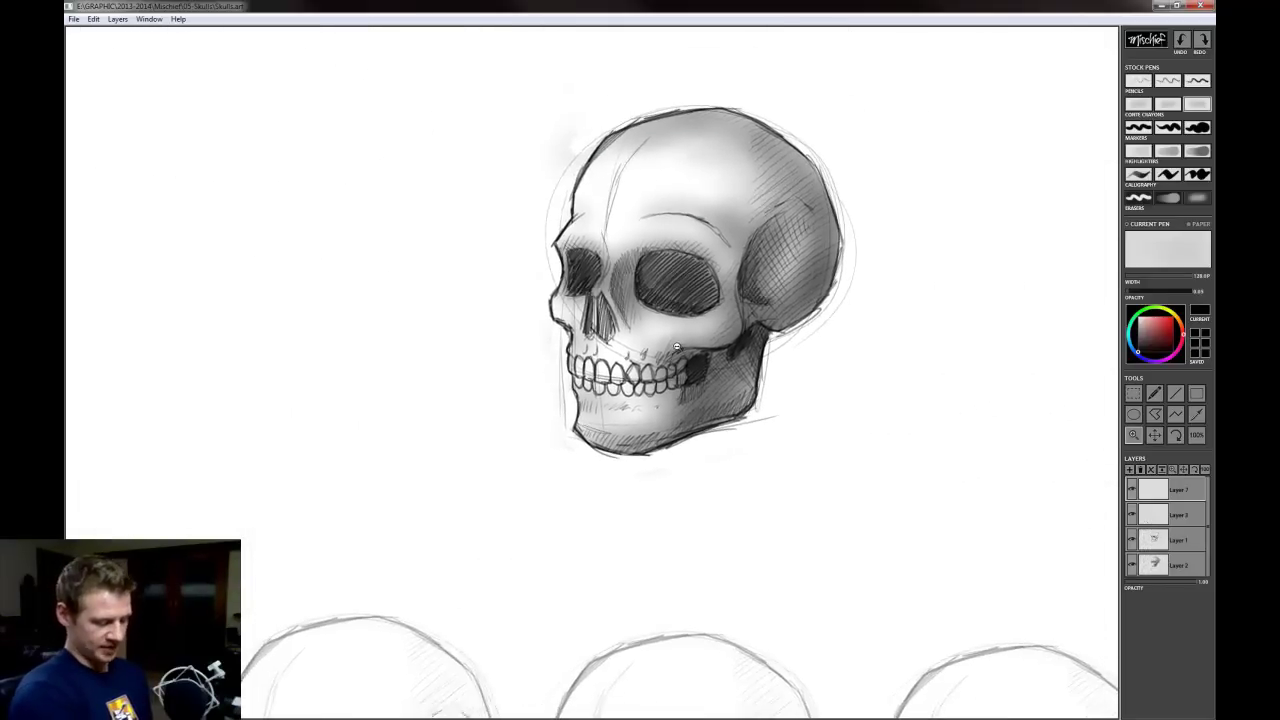
{"action": "key", "text": "space"}
{"action": "mouse_move", "coordinate": [743, 491]}
{"action": "left_mouse_down"}
{"action": "mouse_move", "coordinate": [772, 176]}
{"action": "mouse_move", "coordinate": [794, 117]}
{"action": "left_mouse_up"}
{"action": "left_click_drag", "start_coordinate": [806, 211], "coordinate": [827, 177]}
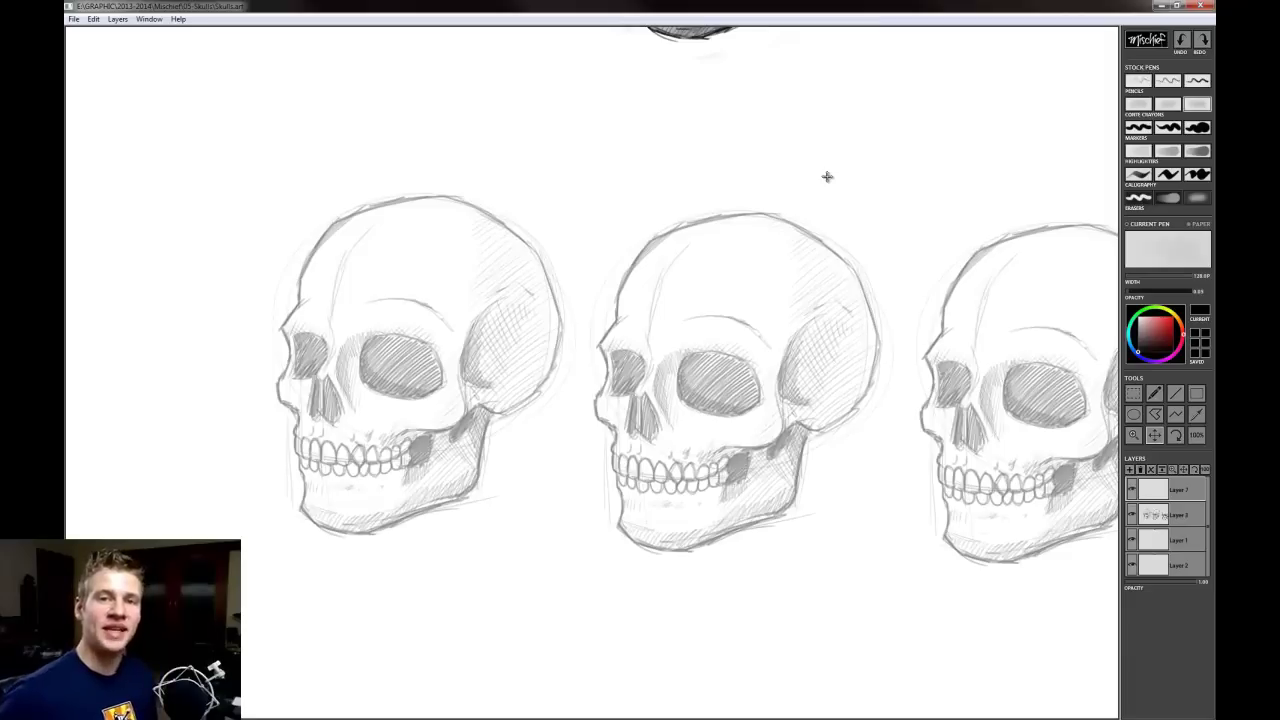
{"action": "left_click_drag", "start_coordinate": [631, 191], "coordinate": [648, 165]}
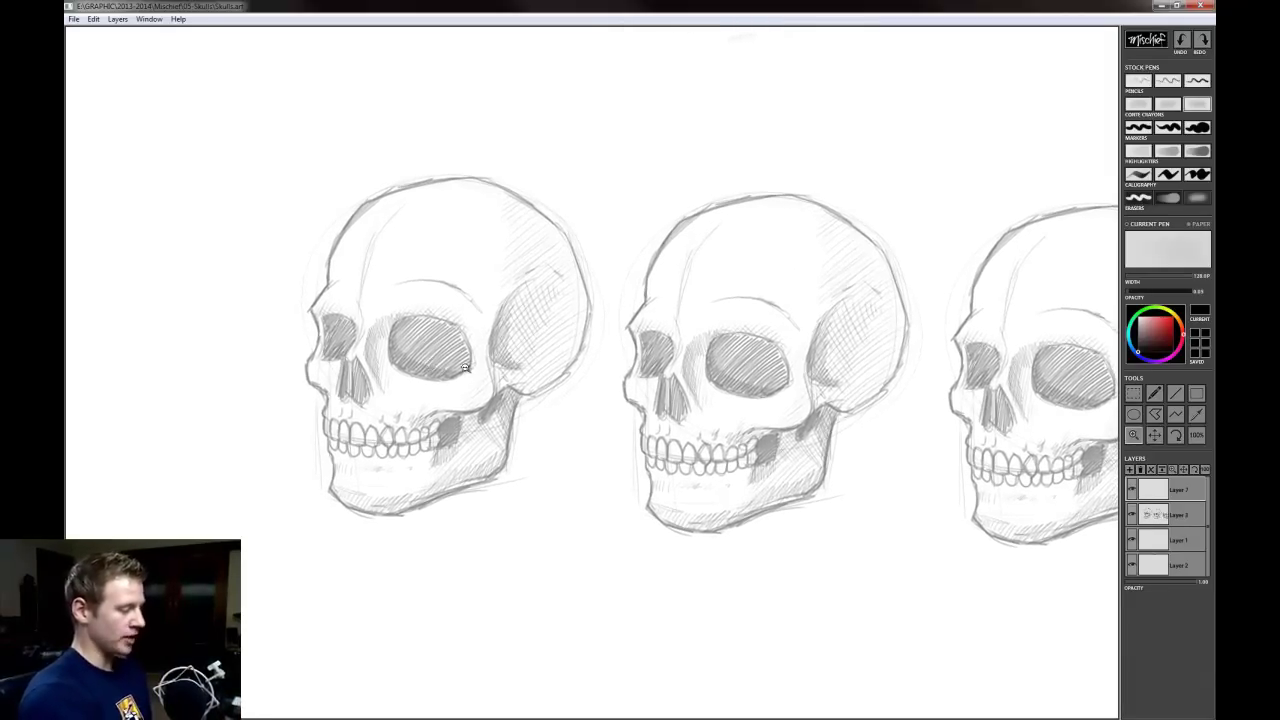
Outline both eye sockets of the first sketched skull with a medium marker in green
{"action": "left_click_drag", "start_coordinate": [465, 373], "coordinate": [537, 367]}
{"action": "mouse_move", "coordinate": [630, 403]}
{"action": "left_mouse_down"}
{"action": "mouse_move", "coordinate": [713, 421]}
{"action": "mouse_move", "coordinate": [794, 417]}
{"action": "left_mouse_up"}
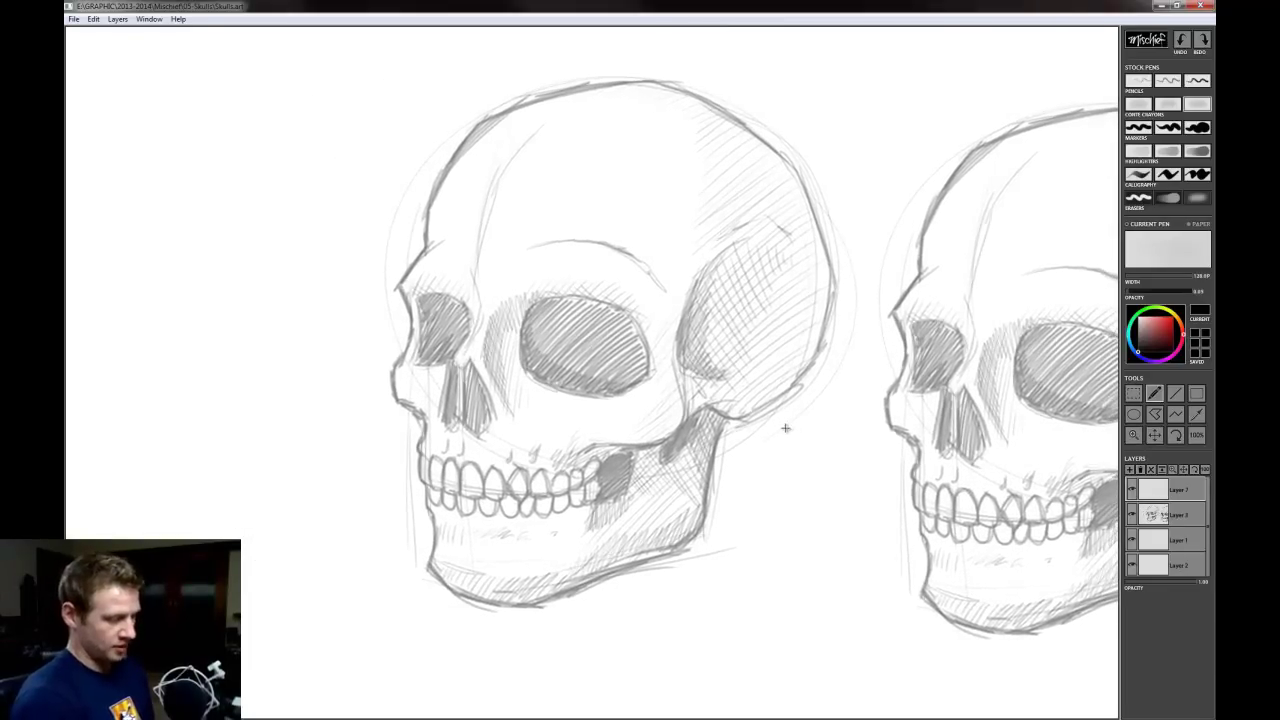
{"action": "left_click", "coordinate": [1174, 320]}
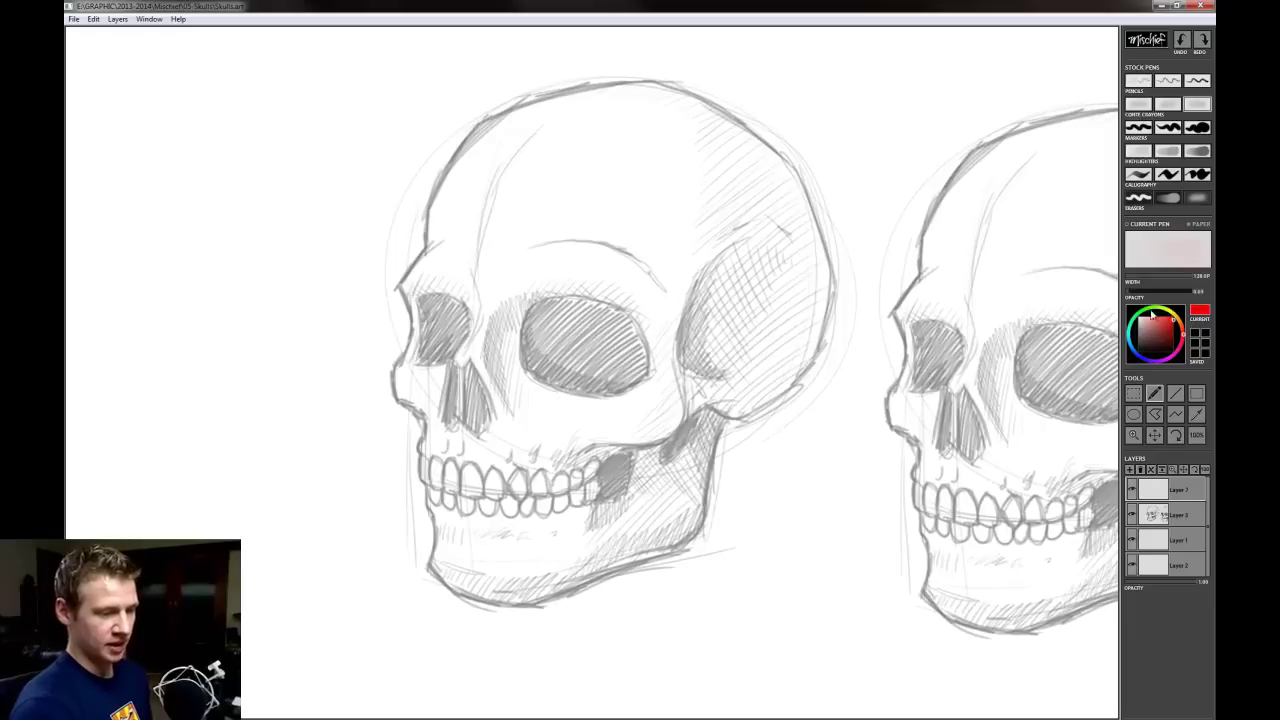
{"action": "left_click", "coordinate": [1149, 312]}
{"action": "left_click_drag", "start_coordinate": [1171, 332], "coordinate": [1182, 328]}
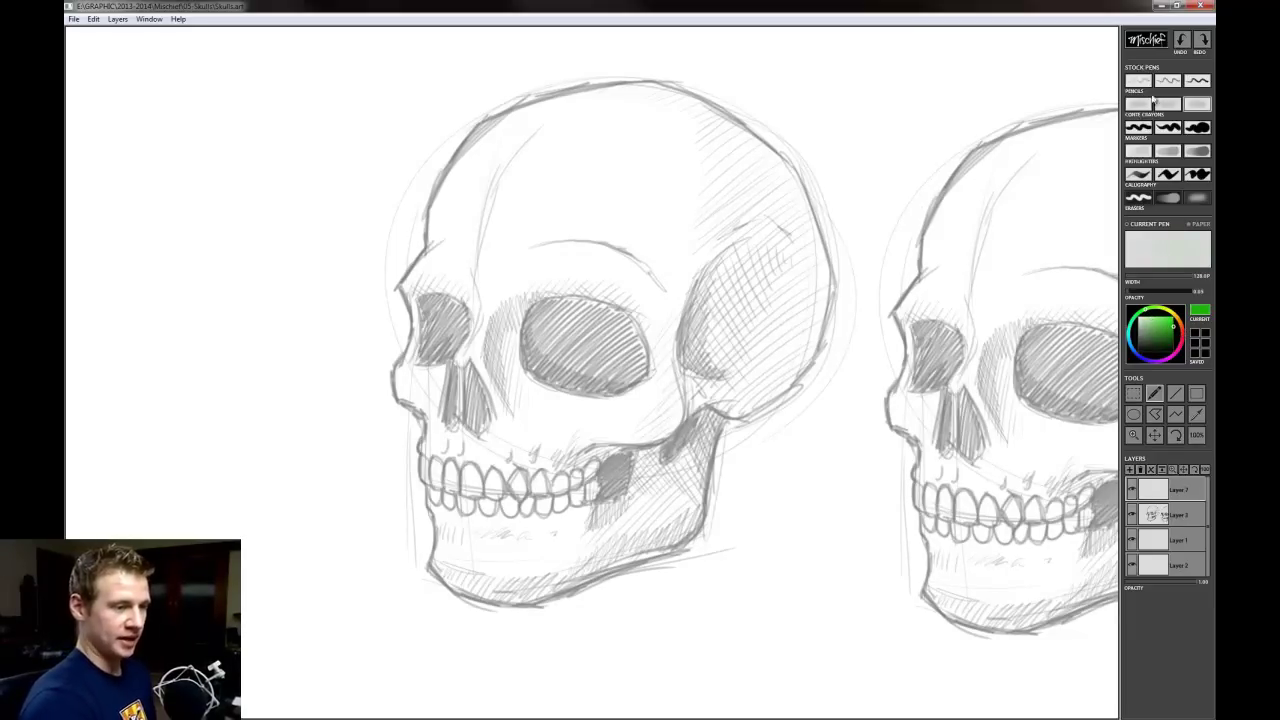
{"action": "left_click", "coordinate": [1139, 128]}
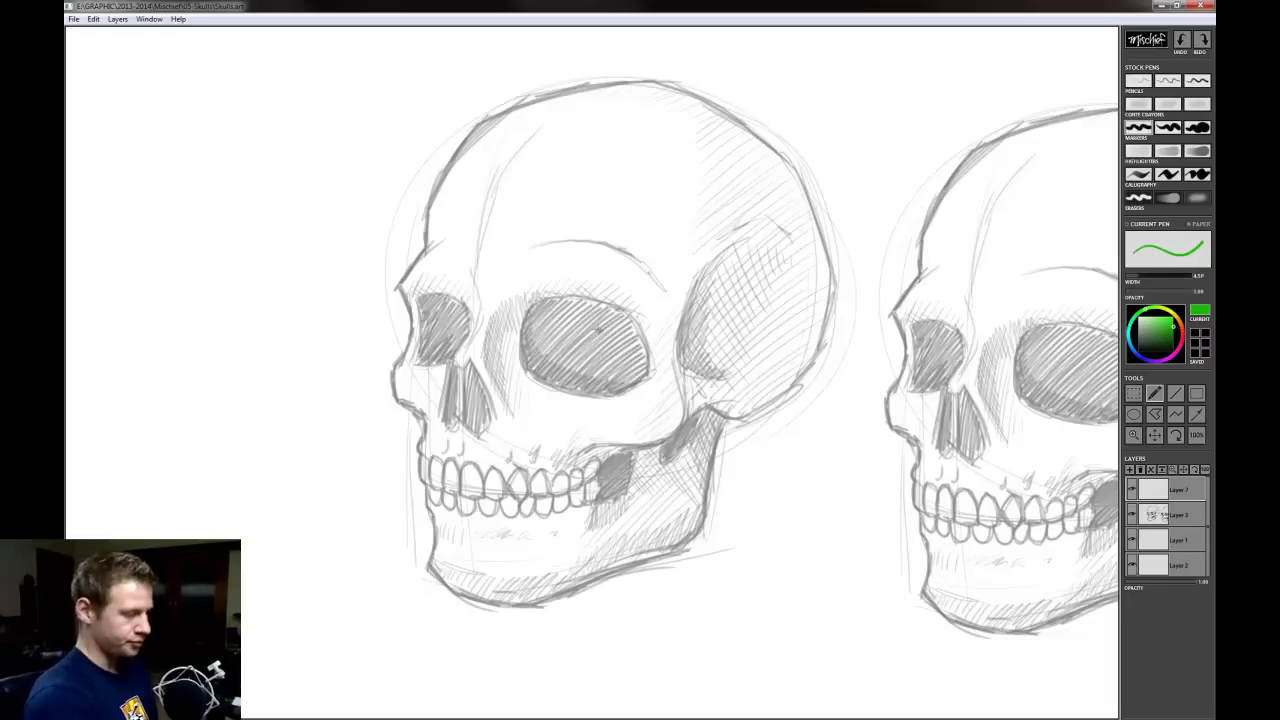
{"action": "left_click", "coordinate": [1168, 128]}
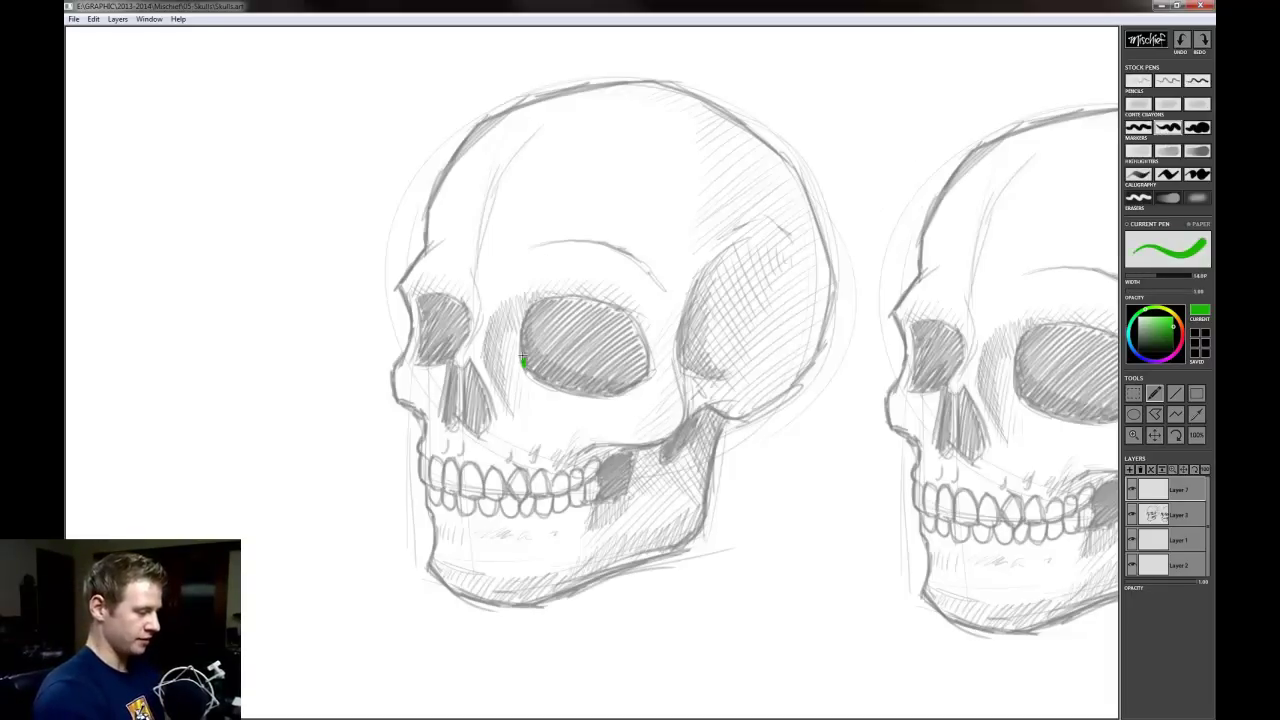
{"action": "mouse_move", "coordinate": [522, 360]}
{"action": "left_mouse_down"}
{"action": "mouse_move", "coordinate": [536, 305]}
{"action": "mouse_move", "coordinate": [578, 295]}
{"action": "mouse_move", "coordinate": [628, 316]}
{"action": "mouse_move", "coordinate": [646, 352]}
{"action": "mouse_move", "coordinate": [620, 391]}
{"action": "mouse_move", "coordinate": [546, 383]}
{"action": "mouse_move", "coordinate": [522, 360]}
{"action": "left_mouse_up"}
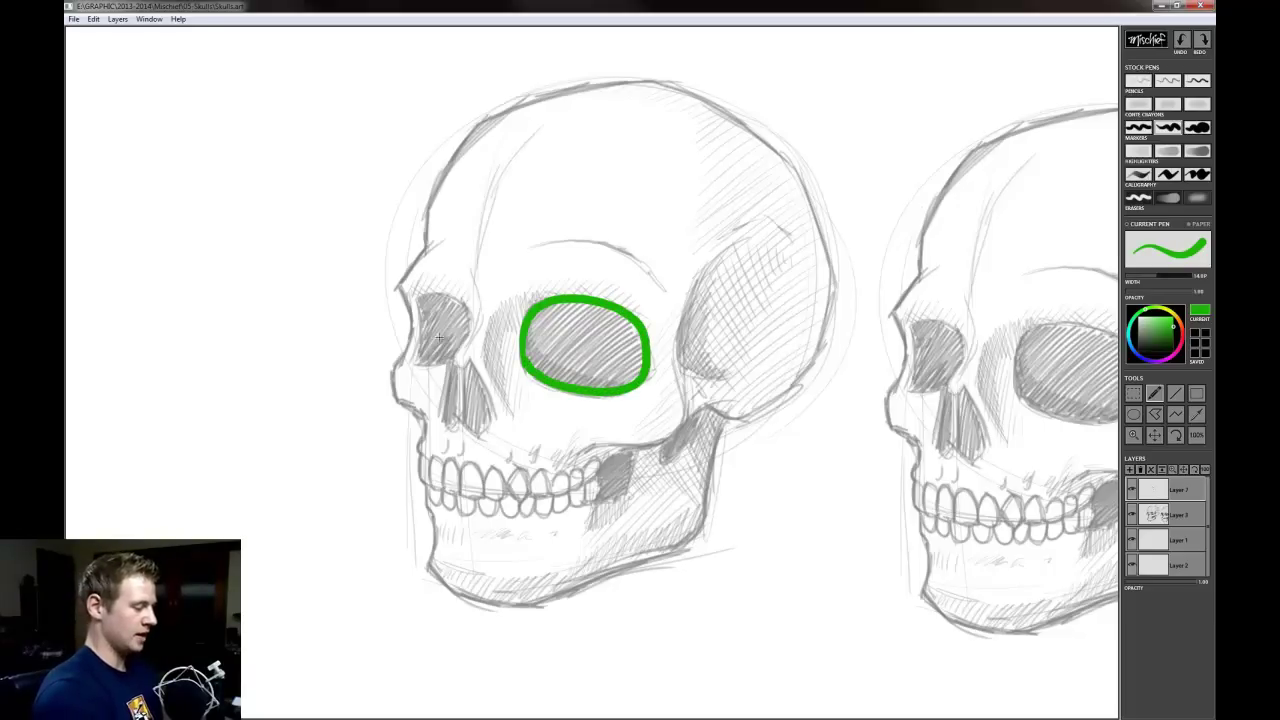
{"action": "mouse_move", "coordinate": [417, 364]}
{"action": "left_mouse_down"}
{"action": "mouse_move", "coordinate": [452, 352]}
{"action": "mouse_move", "coordinate": [425, 326]}
{"action": "mouse_move", "coordinate": [426, 298]}
{"action": "mouse_move", "coordinate": [464, 318]}
{"action": "mouse_move", "coordinate": [441, 355]}
{"action": "mouse_move", "coordinate": [424, 342]}
{"action": "mouse_move", "coordinate": [417, 358]}
{"action": "mouse_move", "coordinate": [419, 304]}
{"action": "mouse_move", "coordinate": [461, 306]}
{"action": "mouse_move", "coordinate": [467, 333]}
{"action": "mouse_move", "coordinate": [445, 362]}
{"action": "left_mouse_up"}
{"action": "key", "text": "ctrl+z"}
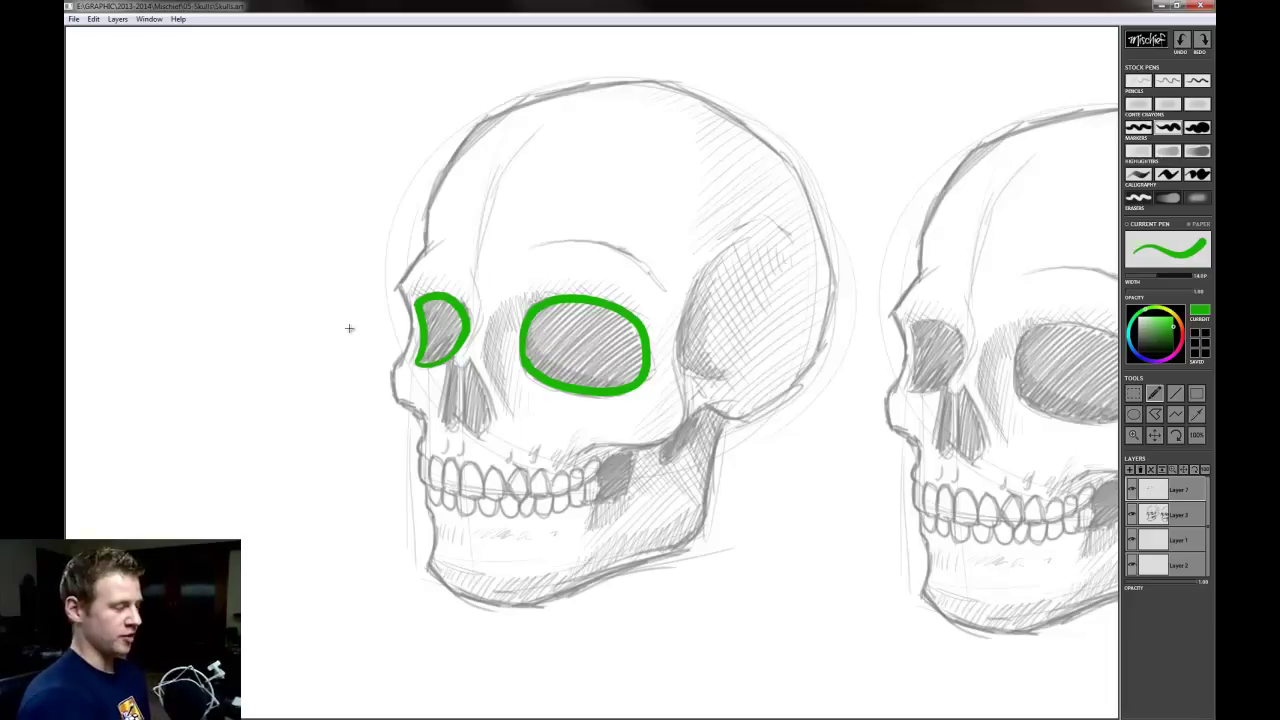
{"action": "left_click", "coordinate": [361, 221]}
{"action": "mouse_move", "coordinate": [374, 221]}
{"action": "left_mouse_down"}
{"action": "mouse_move", "coordinate": [394, 245]}
{"action": "mouse_move", "coordinate": [346, 274]}
{"action": "left_mouse_up"}
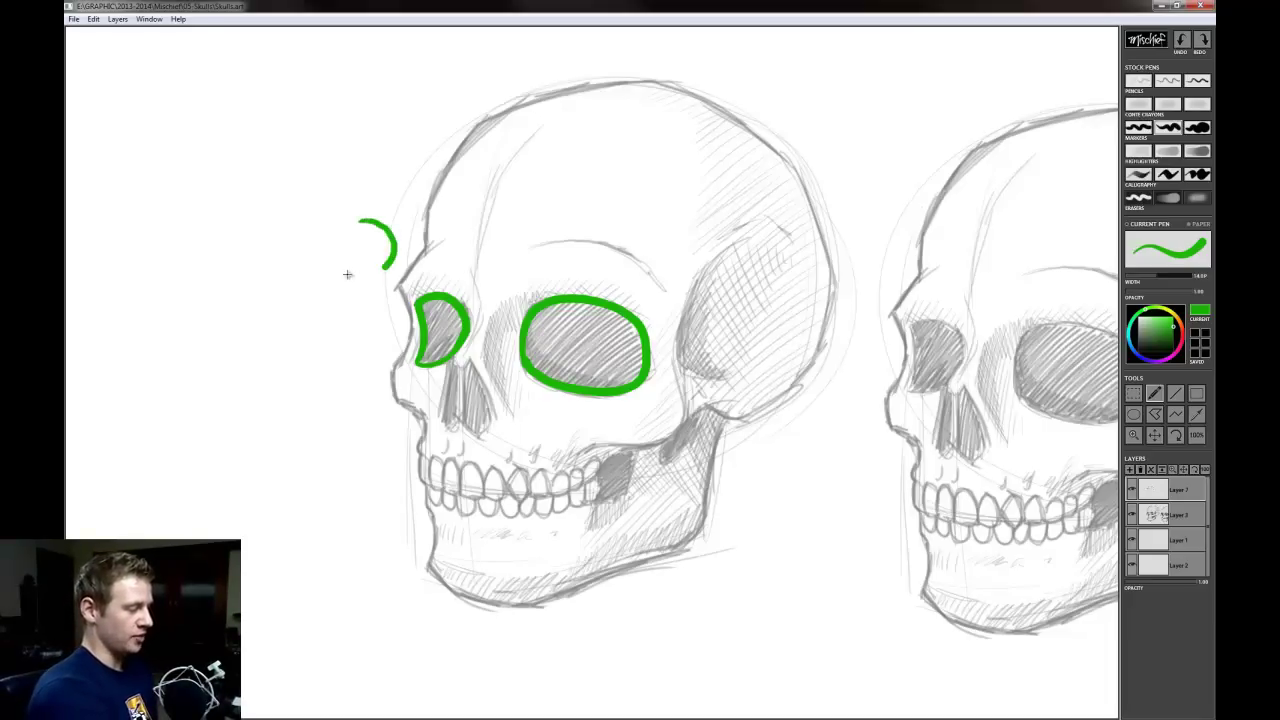
{"action": "left_click_drag", "start_coordinate": [331, 222], "coordinate": [345, 275]}
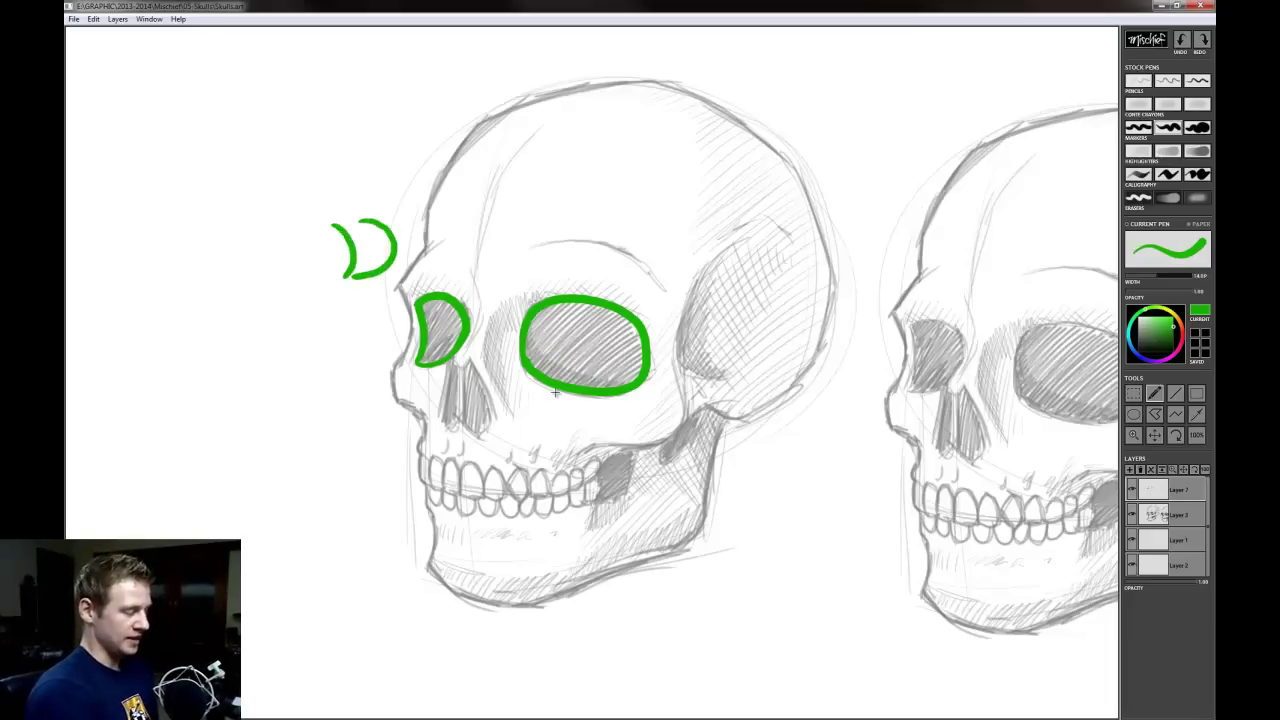
{"action": "key", "text": "ctrl+z"}
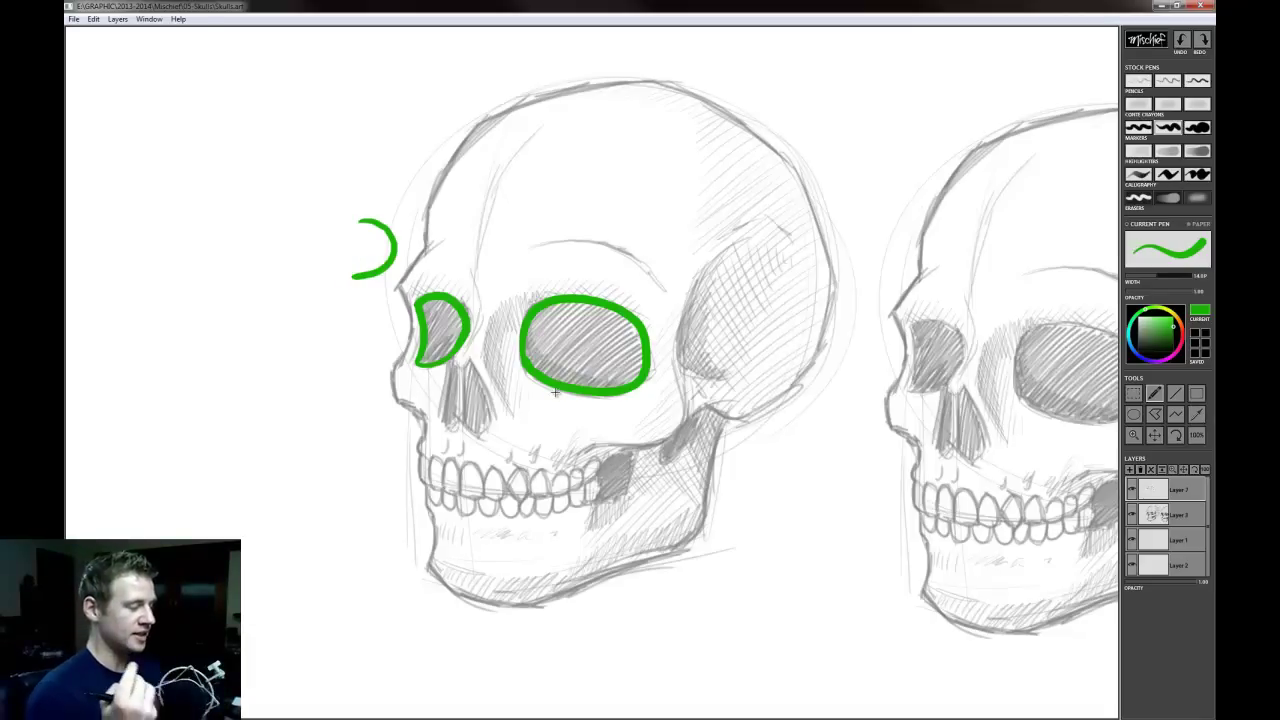
{"action": "key", "text": "ctrl+z"}
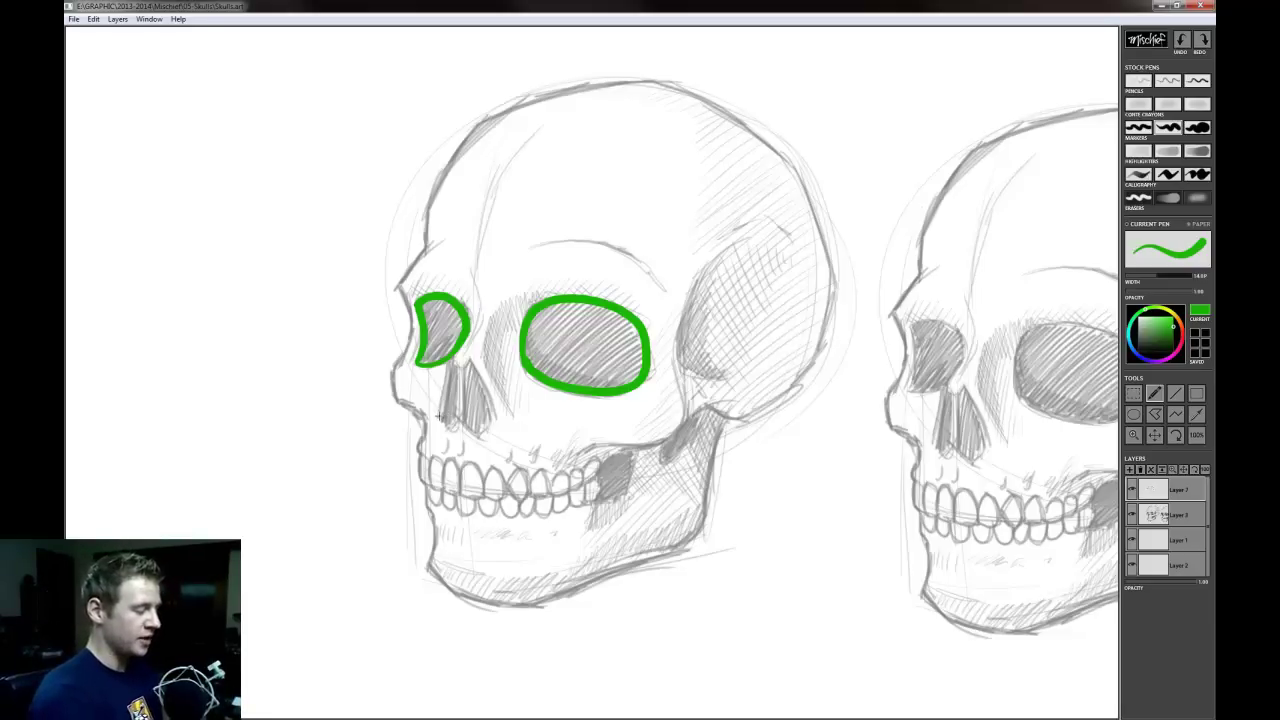
Outline the first skull's remaining cavities in green: the two nasal openings, the gap behind the teeth and the hollow behind the cheekbone
{"action": "mouse_move", "coordinate": [442, 412]}
{"action": "left_mouse_down"}
{"action": "mouse_move", "coordinate": [452, 368]}
{"action": "mouse_move", "coordinate": [458, 420]}
{"action": "mouse_move", "coordinate": [448, 376]}
{"action": "mouse_move", "coordinate": [462, 412]}
{"action": "mouse_move", "coordinate": [448, 424]}
{"action": "mouse_move", "coordinate": [472, 367]}
{"action": "mouse_move", "coordinate": [490, 425]}
{"action": "mouse_move", "coordinate": [480, 431]}
{"action": "mouse_move", "coordinate": [490, 425]}
{"action": "left_mouse_up"}
{"action": "key", "text": "ctrl+z"}
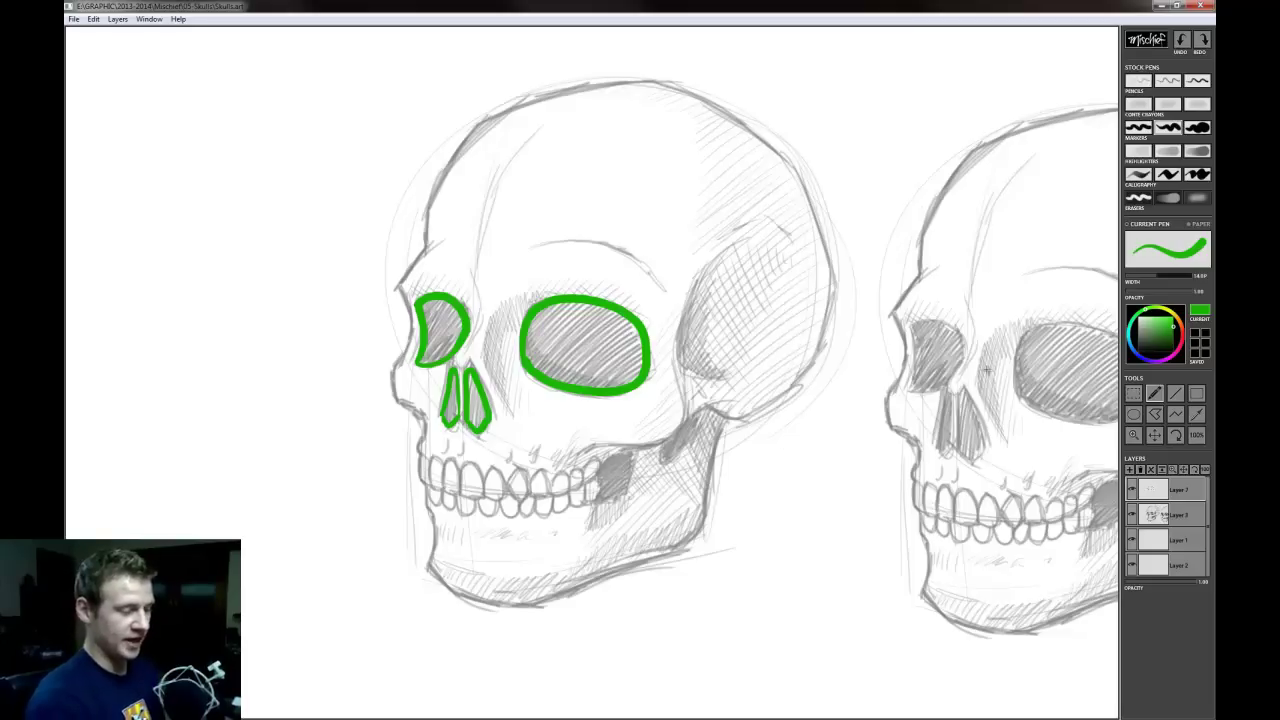
{"action": "mouse_move", "coordinate": [595, 503]}
{"action": "left_mouse_down"}
{"action": "mouse_move", "coordinate": [600, 477]}
{"action": "mouse_move", "coordinate": [632, 449]}
{"action": "left_mouse_up"}
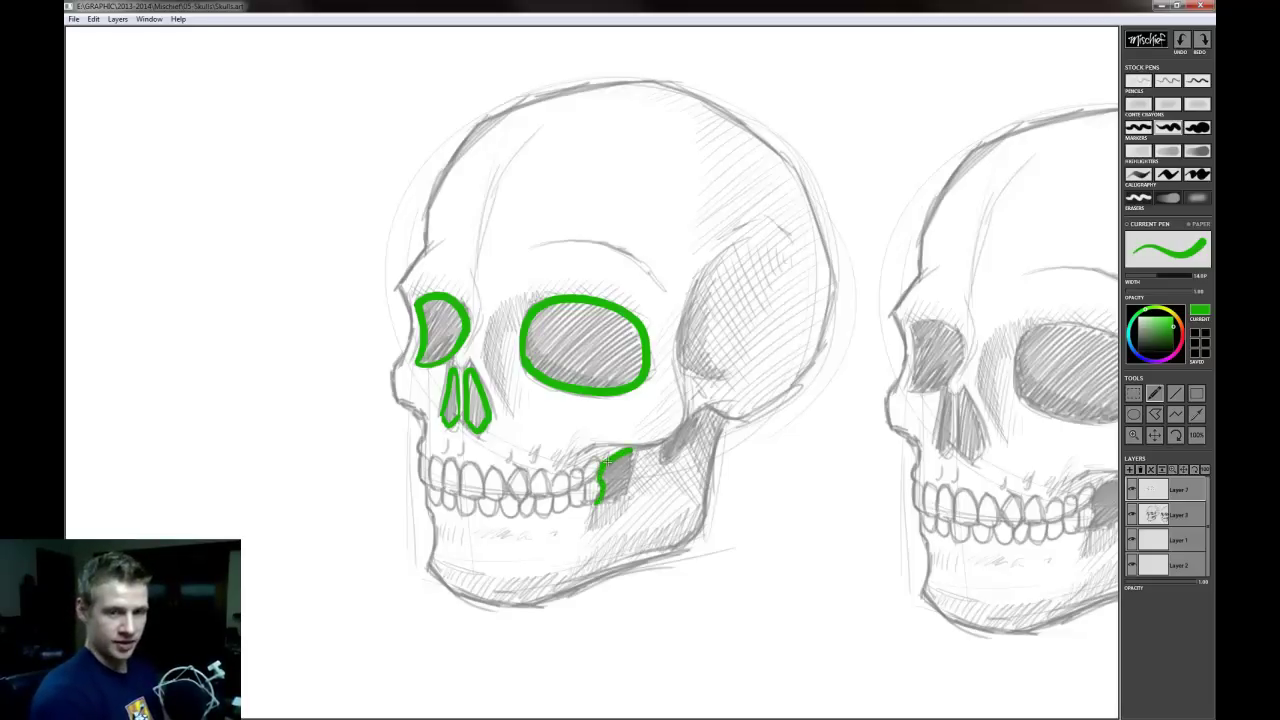
{"action": "left_click_drag", "start_coordinate": [605, 501], "coordinate": [638, 450]}
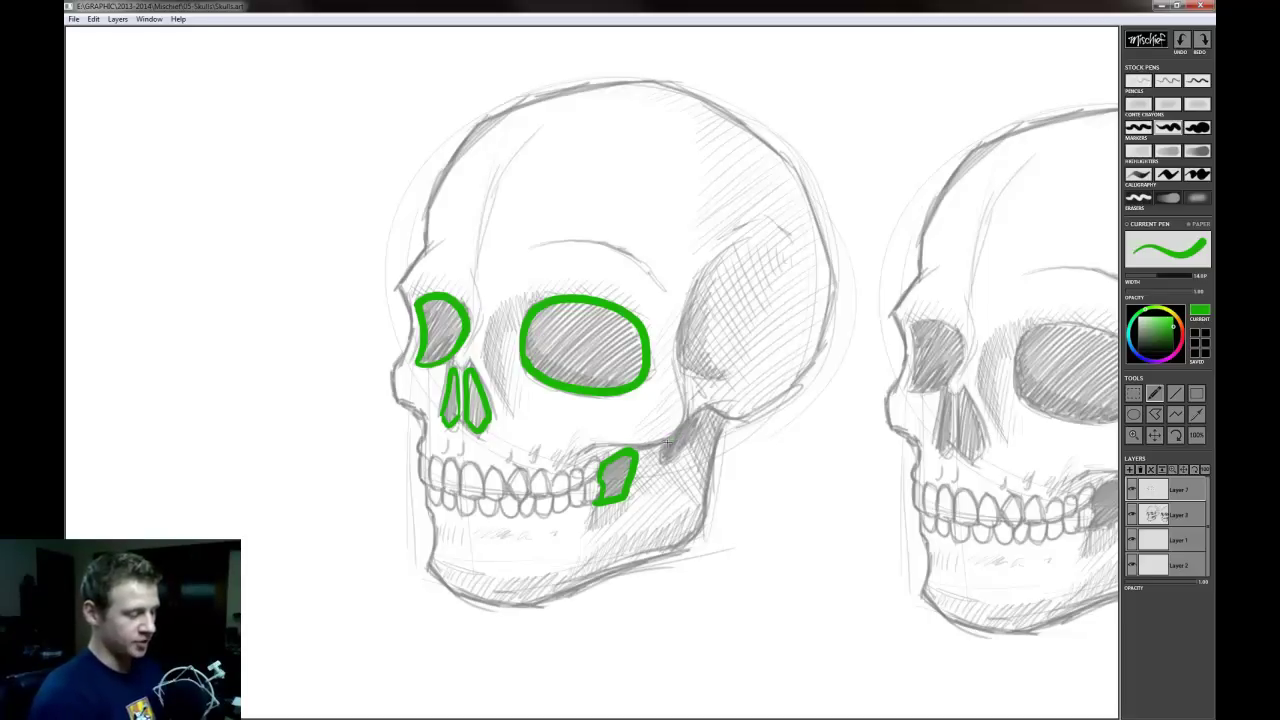
{"action": "left_click_drag", "start_coordinate": [662, 446], "coordinate": [706, 406]}
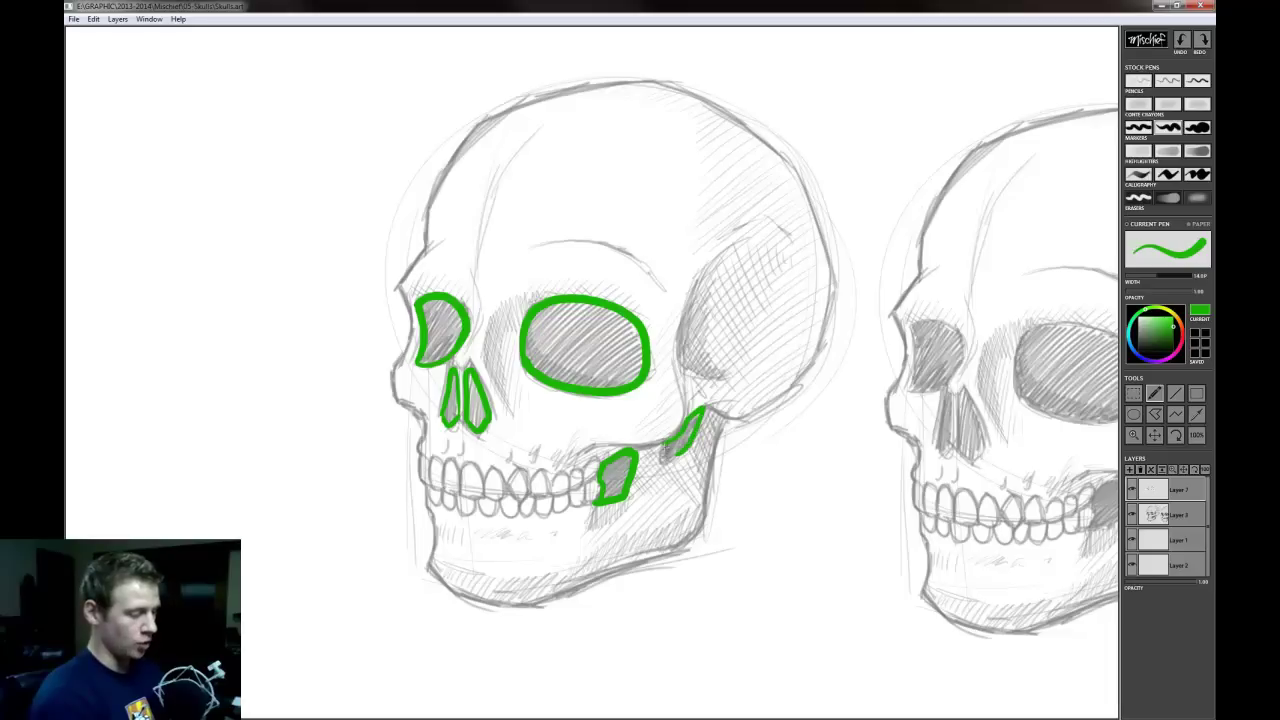
{"action": "left_click_drag", "start_coordinate": [660, 458], "coordinate": [705, 408]}
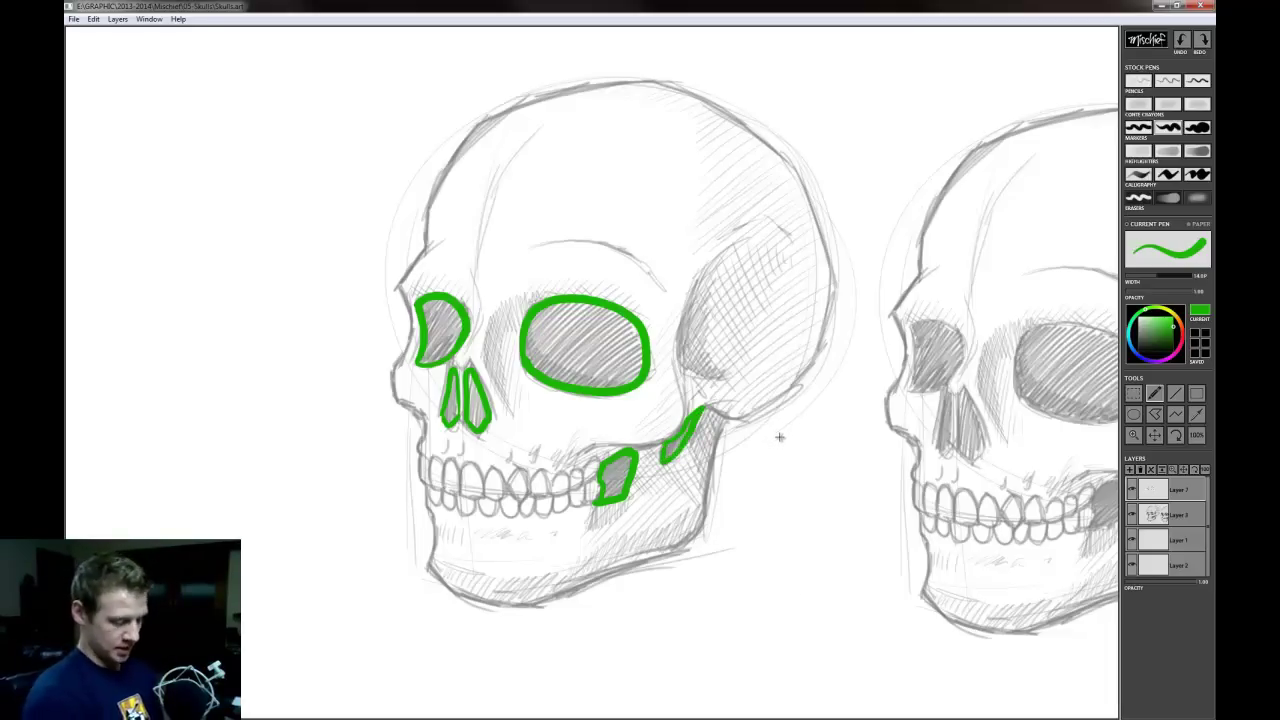
Outline the brow ridges above both eye sockets of the second sketched skull with a thinner blue marker
{"action": "left_click_drag", "start_coordinate": [777, 434], "coordinate": [538, 430]}
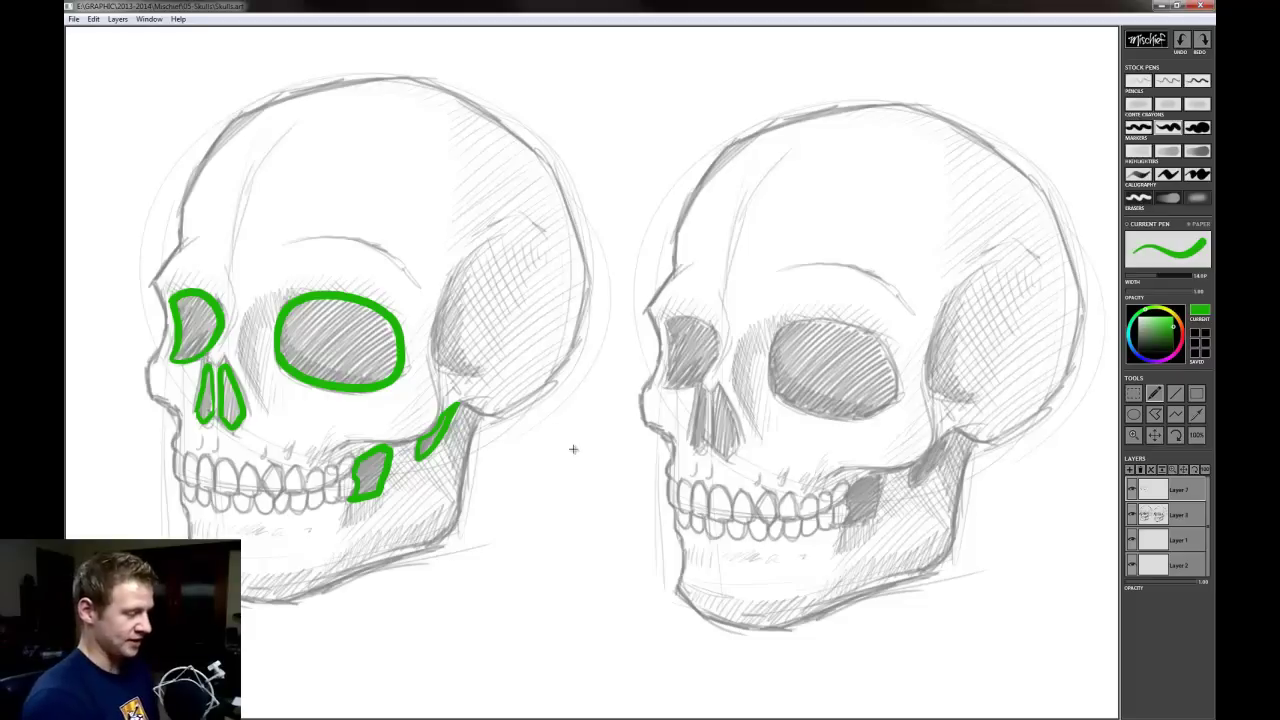
{"action": "left_click_drag", "start_coordinate": [795, 422], "coordinate": [683, 428]}
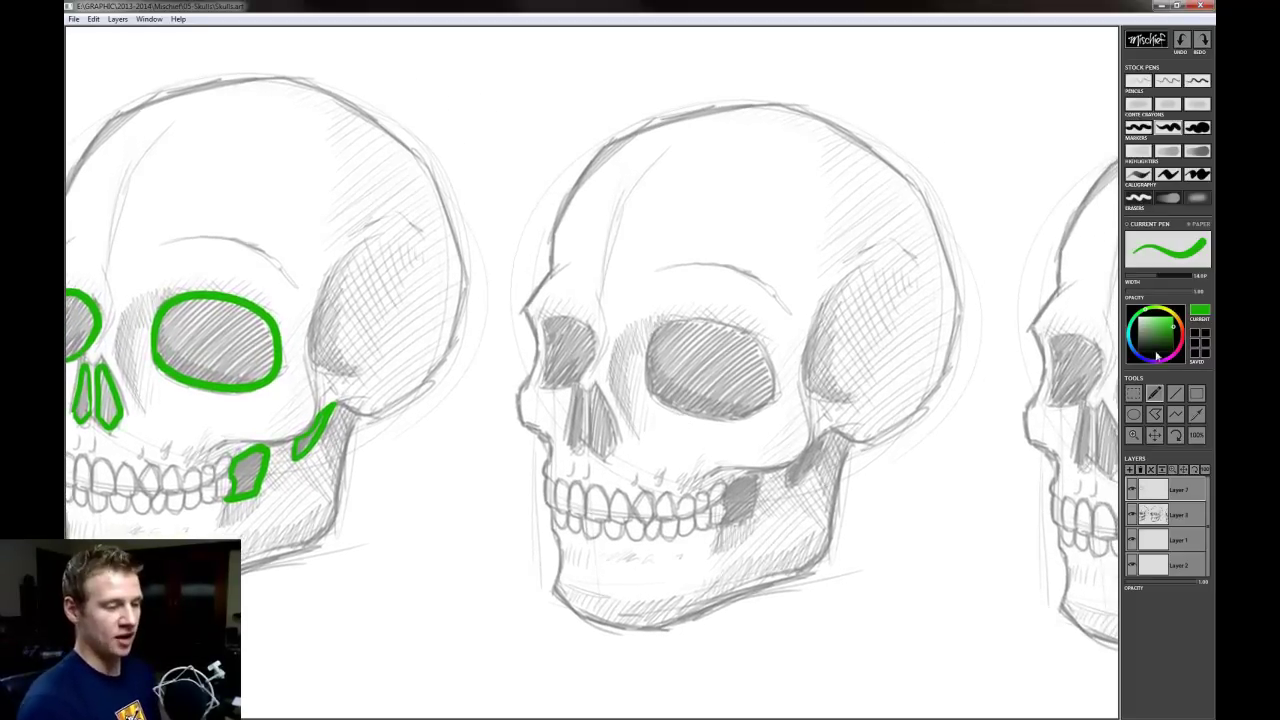
{"action": "left_click_drag", "start_coordinate": [1172, 352], "coordinate": [1142, 358]}
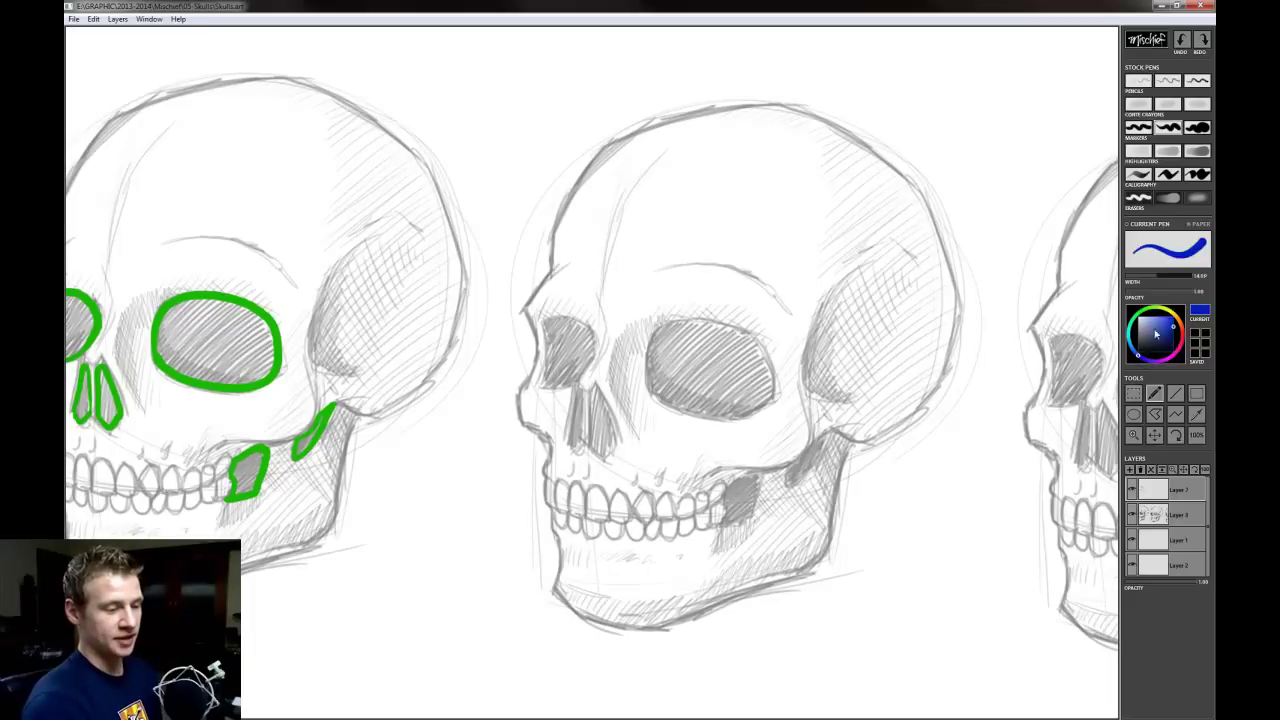
{"action": "left_click_drag", "start_coordinate": [1147, 283], "coordinate": [1135, 281]}
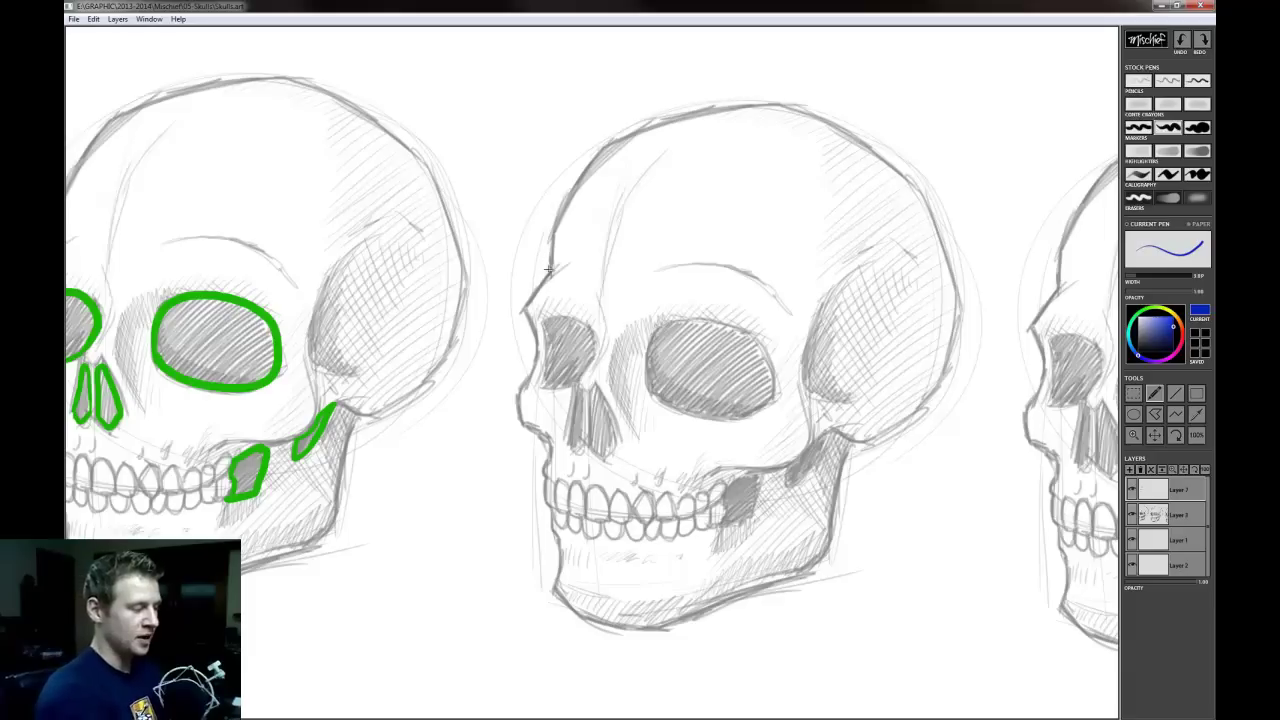
{"action": "mouse_move", "coordinate": [556, 268]}
{"action": "left_mouse_down"}
{"action": "mouse_move", "coordinate": [524, 306]}
{"action": "mouse_move", "coordinate": [536, 328]}
{"action": "left_mouse_up"}
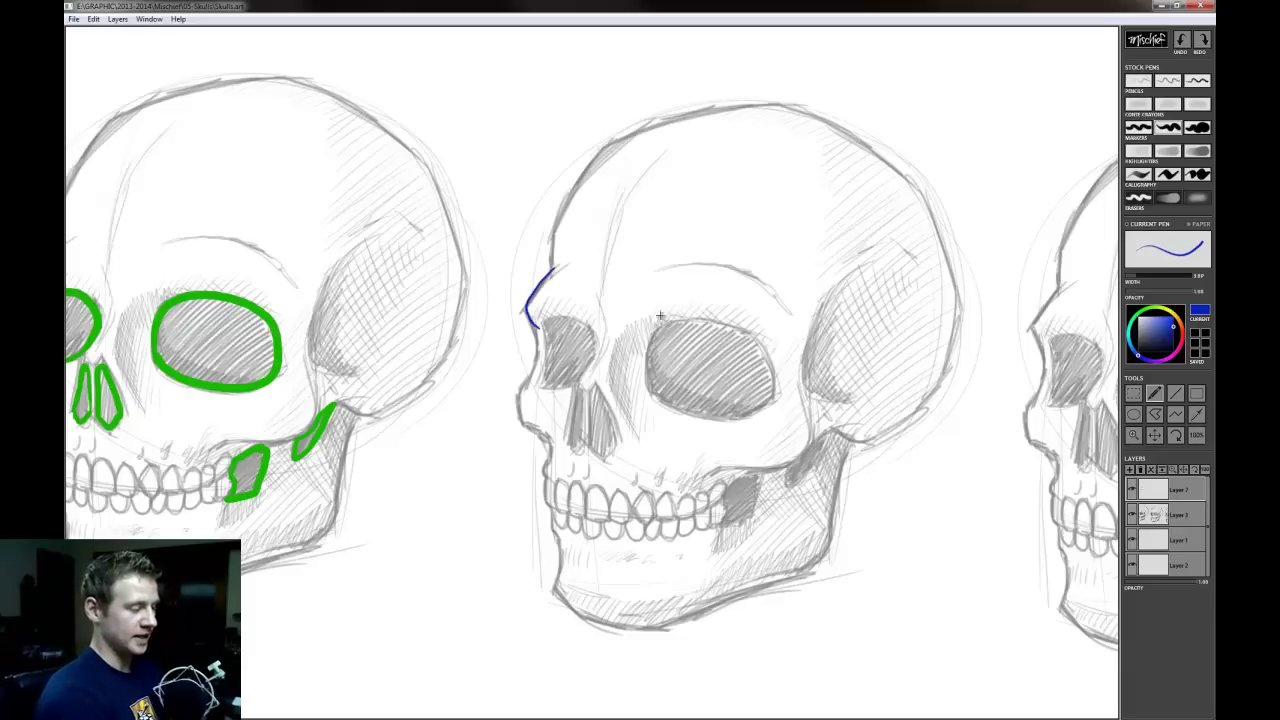
{"action": "mouse_move", "coordinate": [657, 322]}
{"action": "left_mouse_down"}
{"action": "mouse_move", "coordinate": [706, 320]}
{"action": "mouse_move", "coordinate": [772, 342]}
{"action": "left_mouse_up"}
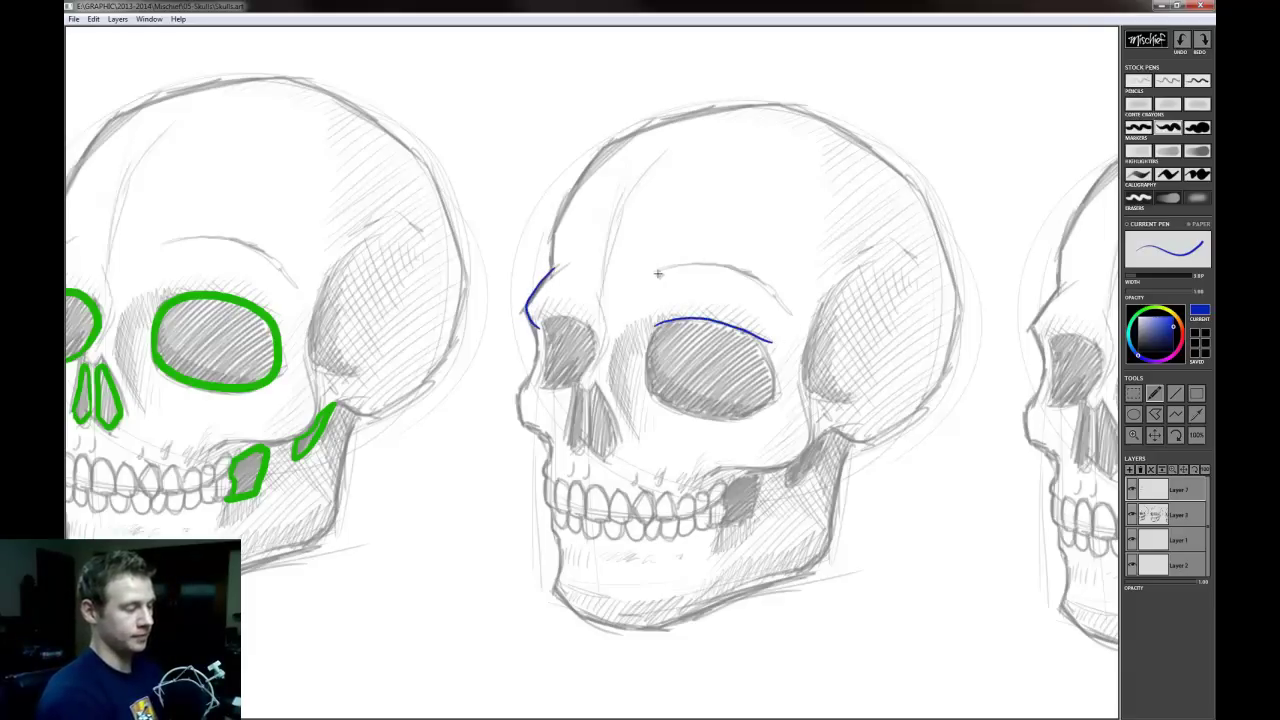
{"action": "mouse_move", "coordinate": [662, 271]}
{"action": "left_mouse_down"}
{"action": "mouse_move", "coordinate": [735, 268]}
{"action": "mouse_move", "coordinate": [778, 297]}
{"action": "left_mouse_up"}
{"action": "left_click_drag", "start_coordinate": [552, 272], "coordinate": [576, 266]}
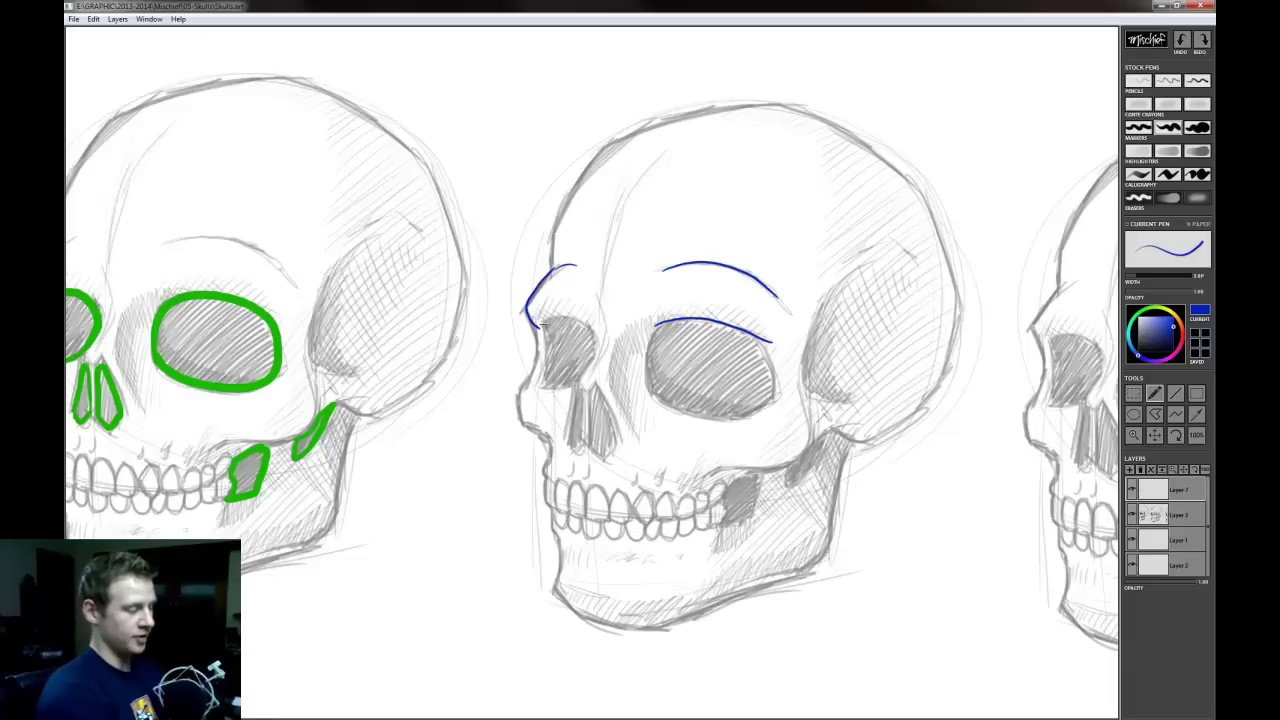
{"action": "left_click_drag", "start_coordinate": [548, 318], "coordinate": [586, 321]}
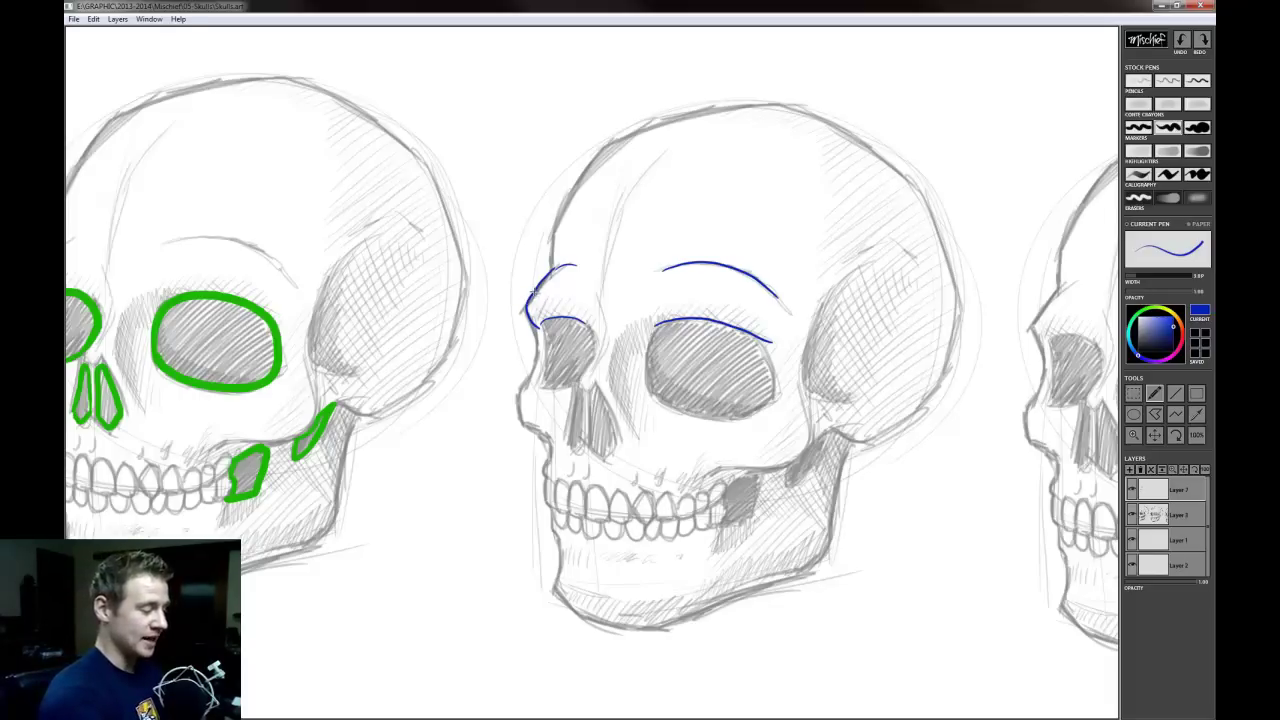
Hatch both brow ridges in blue, and trace and hatch the nasal bone beside the far eye socket
{"action": "left_click_drag", "start_coordinate": [535, 293], "coordinate": [572, 294]}
{"action": "mouse_move", "coordinate": [660, 298]}
{"action": "left_mouse_down"}
{"action": "mouse_move", "coordinate": [696, 288]}
{"action": "mouse_move", "coordinate": [761, 307]}
{"action": "left_mouse_up"}
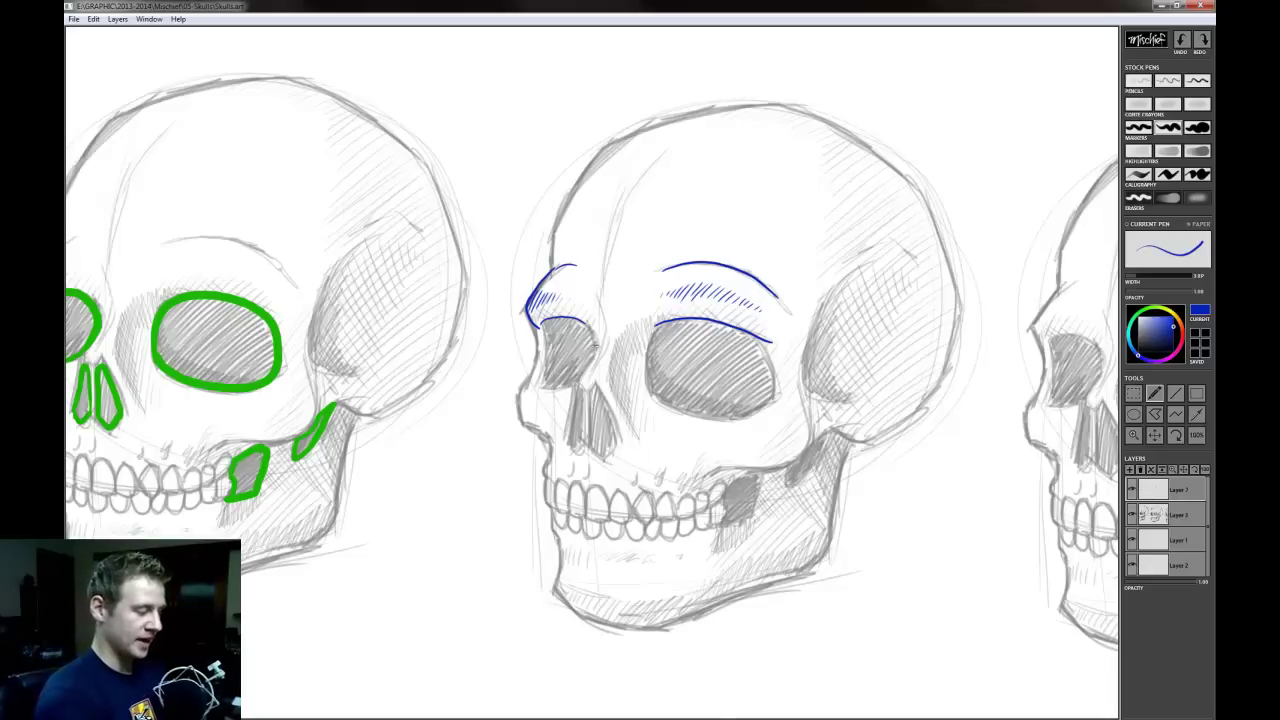
{"action": "mouse_move", "coordinate": [596, 340]}
{"action": "left_mouse_down"}
{"action": "mouse_move", "coordinate": [569, 407]}
{"action": "mouse_move", "coordinate": [582, 410]}
{"action": "mouse_move", "coordinate": [571, 403]}
{"action": "mouse_move", "coordinate": [611, 374]}
{"action": "left_mouse_up"}
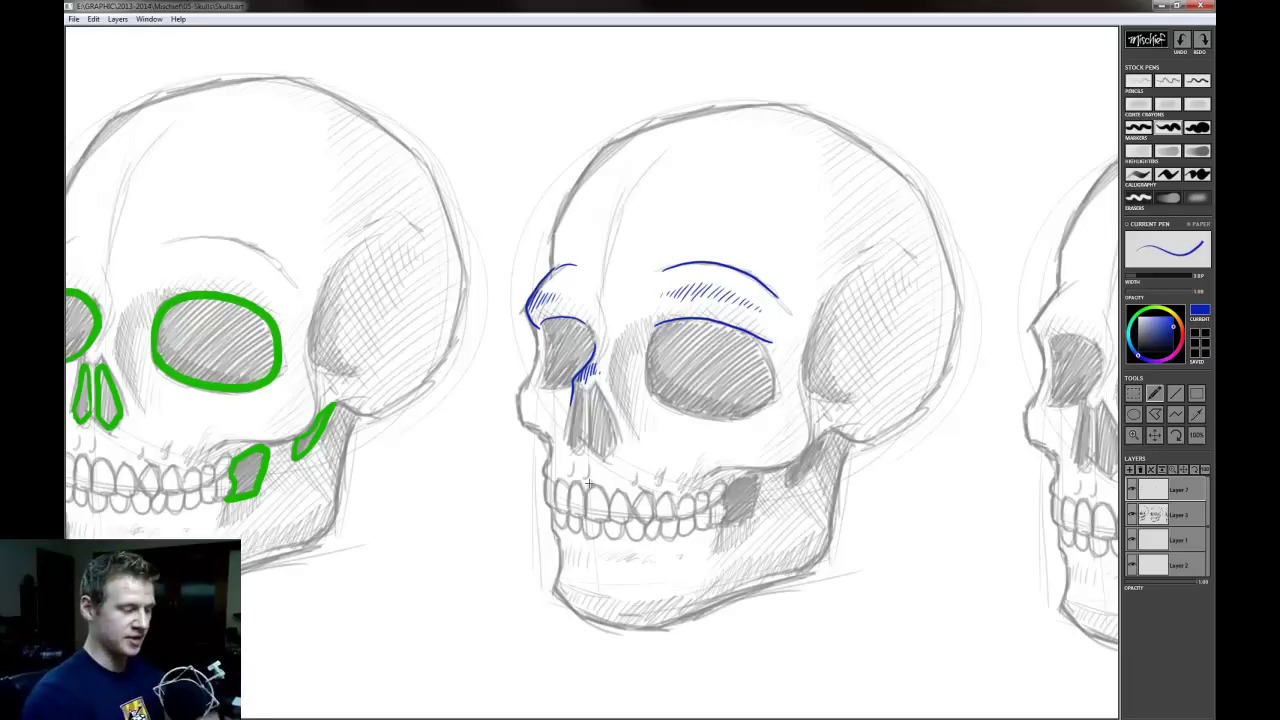
Outline and hatch the second skull's far cheekbone in blue, and hatch the near cheekbone and trace its outer and lower edge
{"action": "mouse_move", "coordinate": [531, 375]}
{"action": "left_mouse_down"}
{"action": "mouse_move", "coordinate": [518, 405]}
{"action": "mouse_move", "coordinate": [551, 447]}
{"action": "mouse_move", "coordinate": [522, 412]}
{"action": "left_mouse_up"}
{"action": "left_click_drag", "start_coordinate": [531, 396], "coordinate": [528, 418]}
{"action": "left_click_drag", "start_coordinate": [537, 399], "coordinate": [535, 420]}
{"action": "left_click_drag", "start_coordinate": [545, 399], "coordinate": [544, 424]}
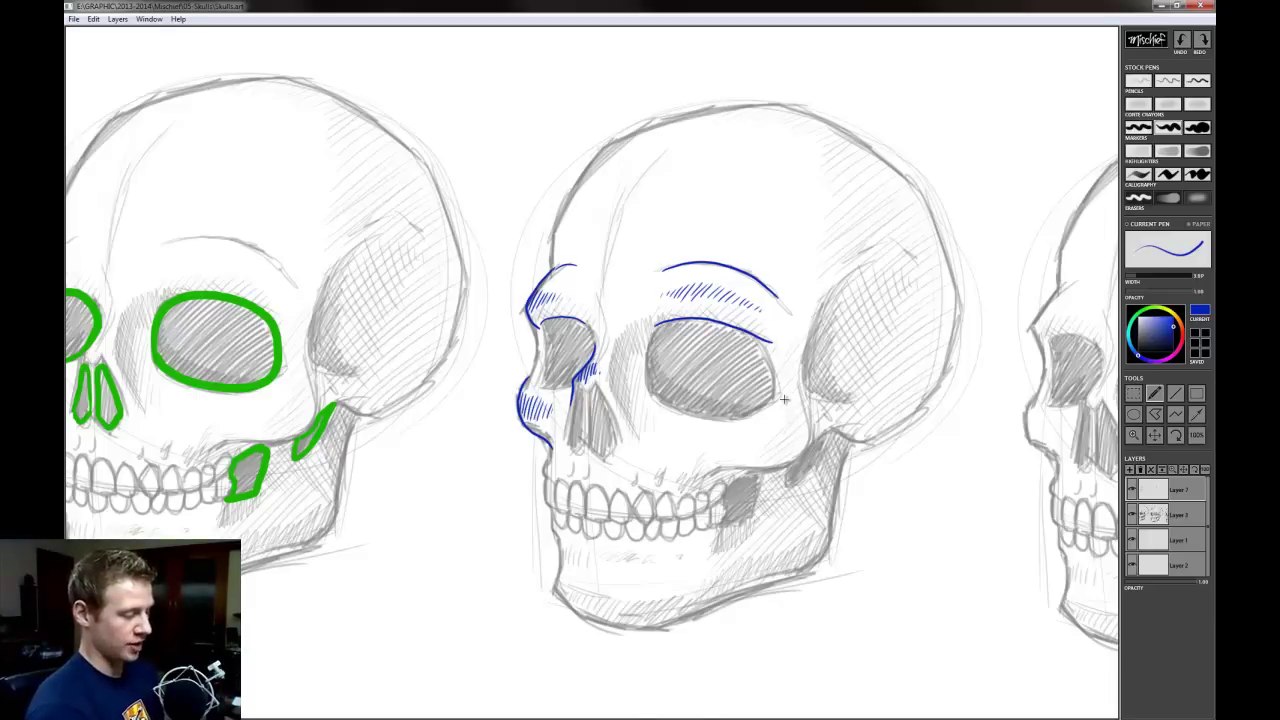
{"action": "mouse_move", "coordinate": [712, 428]}
{"action": "left_mouse_down"}
{"action": "mouse_move", "coordinate": [706, 446]}
{"action": "mouse_move", "coordinate": [744, 450]}
{"action": "left_mouse_up"}
{"action": "mouse_move", "coordinate": [758, 422]}
{"action": "left_mouse_down"}
{"action": "mouse_move", "coordinate": [752, 449]}
{"action": "mouse_move", "coordinate": [771, 442]}
{"action": "left_mouse_up"}
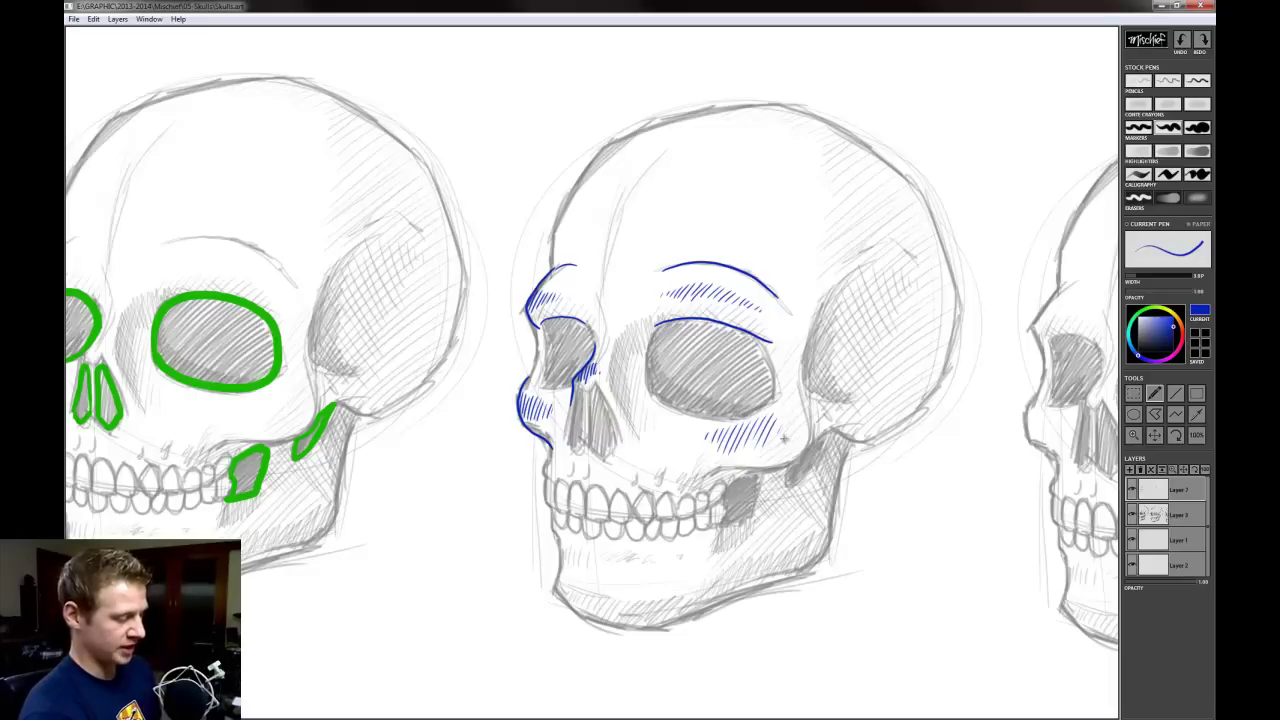
{"action": "mouse_move", "coordinate": [799, 392]}
{"action": "left_mouse_down"}
{"action": "mouse_move", "coordinate": [802, 449]}
{"action": "mouse_move", "coordinate": [731, 467]}
{"action": "mouse_move", "coordinate": [796, 458]}
{"action": "left_mouse_up"}
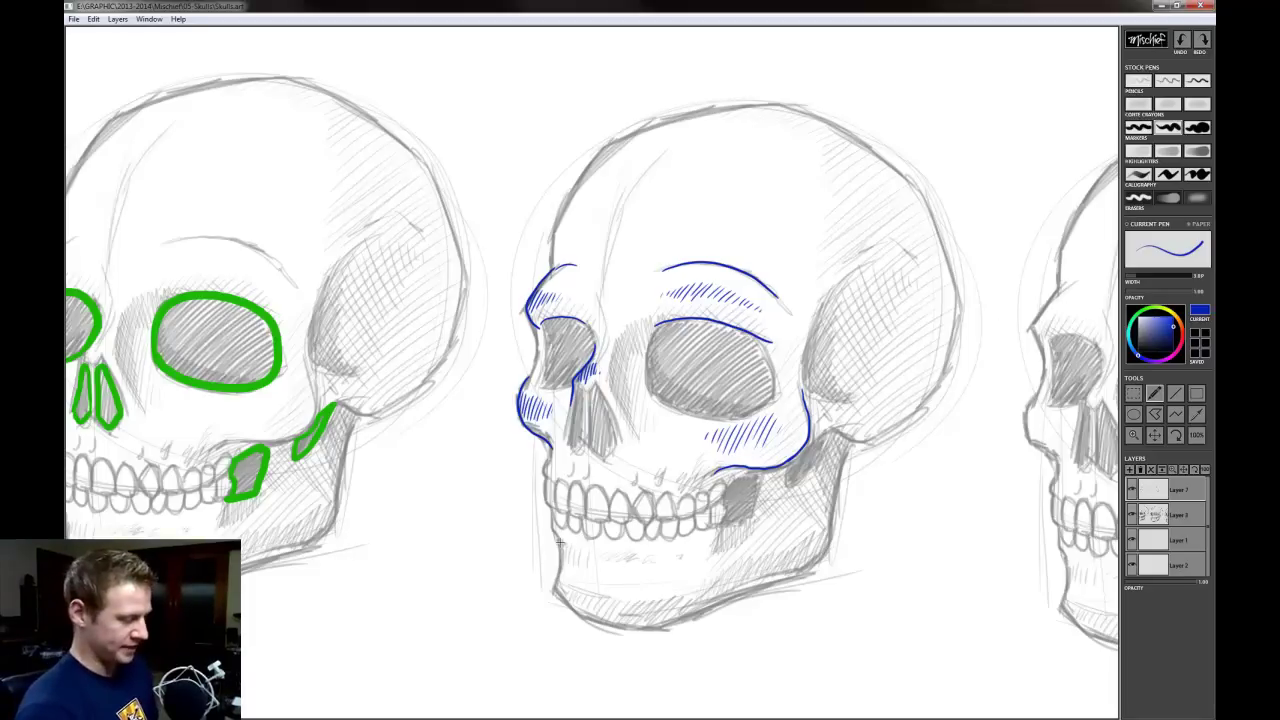
Outline the second skull's chin in blue and hatch the front of the chin with short strokes
{"action": "mouse_move", "coordinate": [560, 541]}
{"action": "left_mouse_down"}
{"action": "mouse_move", "coordinate": [557, 588]}
{"action": "mouse_move", "coordinate": [572, 614]}
{"action": "mouse_move", "coordinate": [610, 631]}
{"action": "mouse_move", "coordinate": [704, 604]}
{"action": "left_mouse_up"}
{"action": "left_click_drag", "start_coordinate": [566, 570], "coordinate": [561, 585]}
{"action": "left_click_drag", "start_coordinate": [573, 573], "coordinate": [572, 594]}
{"action": "left_click_drag", "start_coordinate": [584, 575], "coordinate": [584, 598]}
{"action": "left_click_drag", "start_coordinate": [596, 578], "coordinate": [596, 602]}
{"action": "left_click_drag", "start_coordinate": [607, 582], "coordinate": [607, 604]}
{"action": "left_click_drag", "start_coordinate": [620, 583], "coordinate": [621, 604]}
{"action": "left_click_drag", "start_coordinate": [634, 586], "coordinate": [636, 606]}
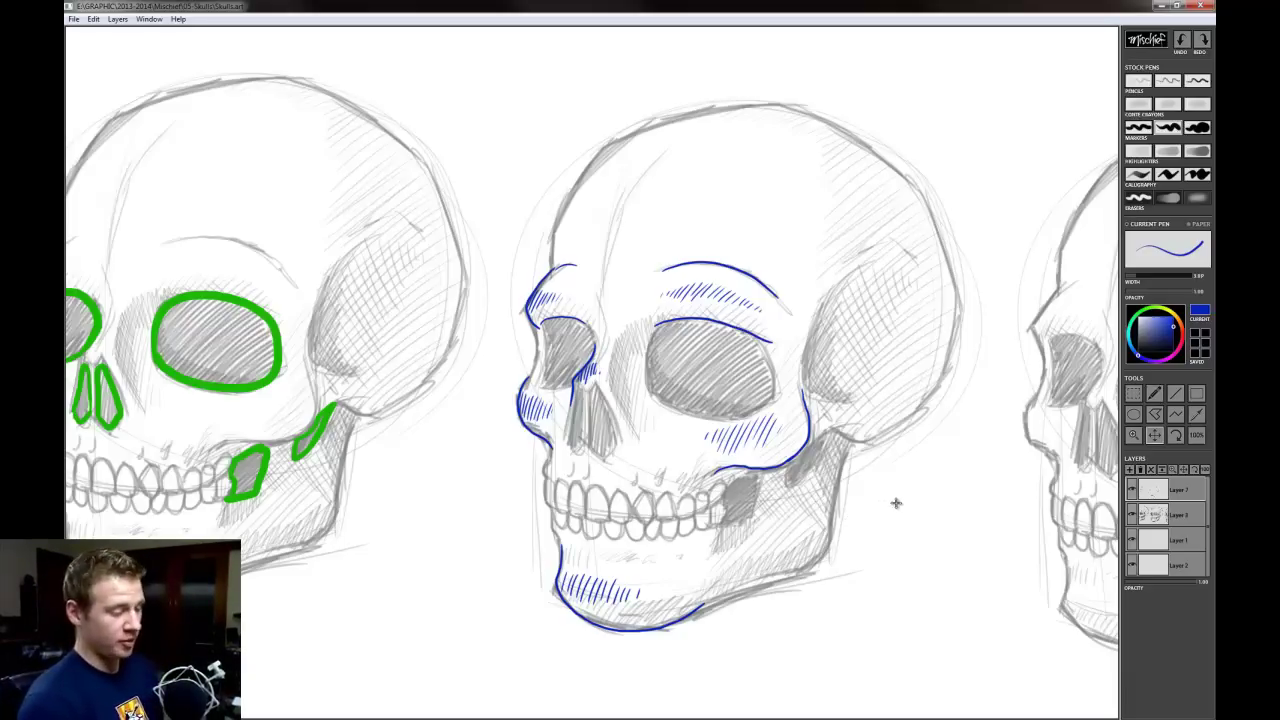
Set the marker colour to dark red and trace the third skull's cranium from the brow over the top to the back
{"action": "left_click_drag", "start_coordinate": [896, 503], "coordinate": [463, 494]}
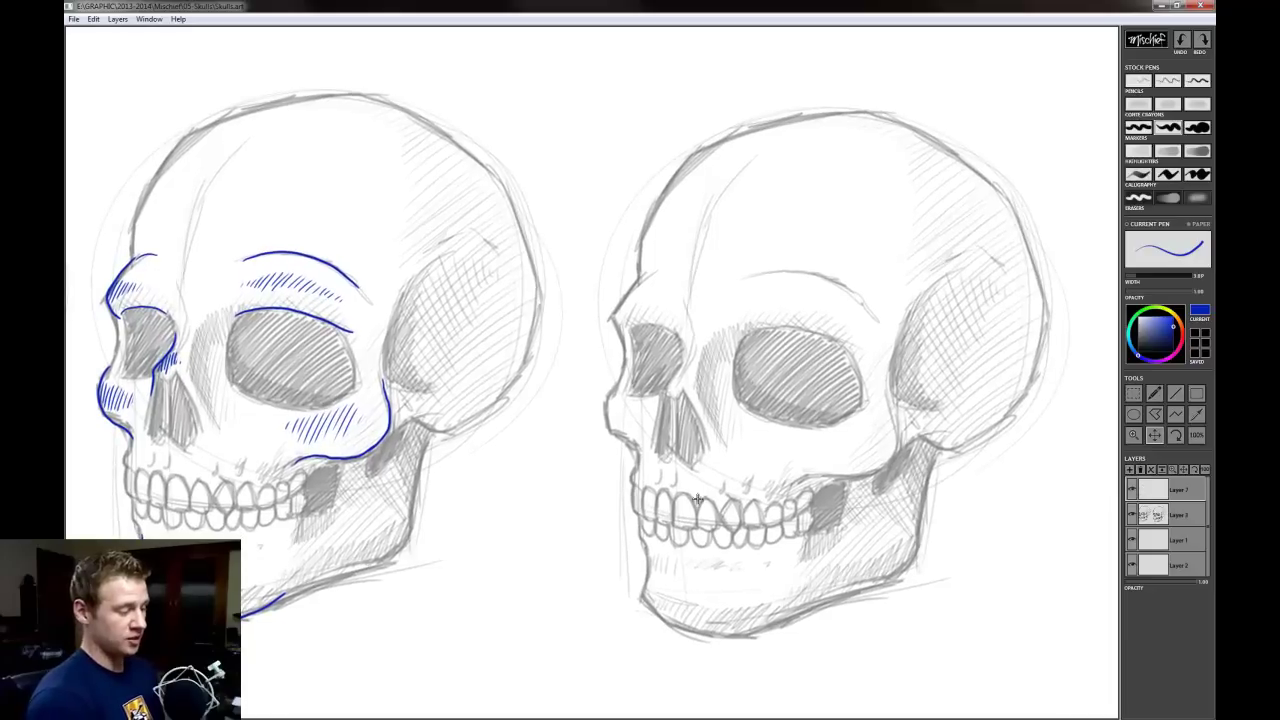
{"action": "left_click_drag", "start_coordinate": [697, 499], "coordinate": [768, 504]}
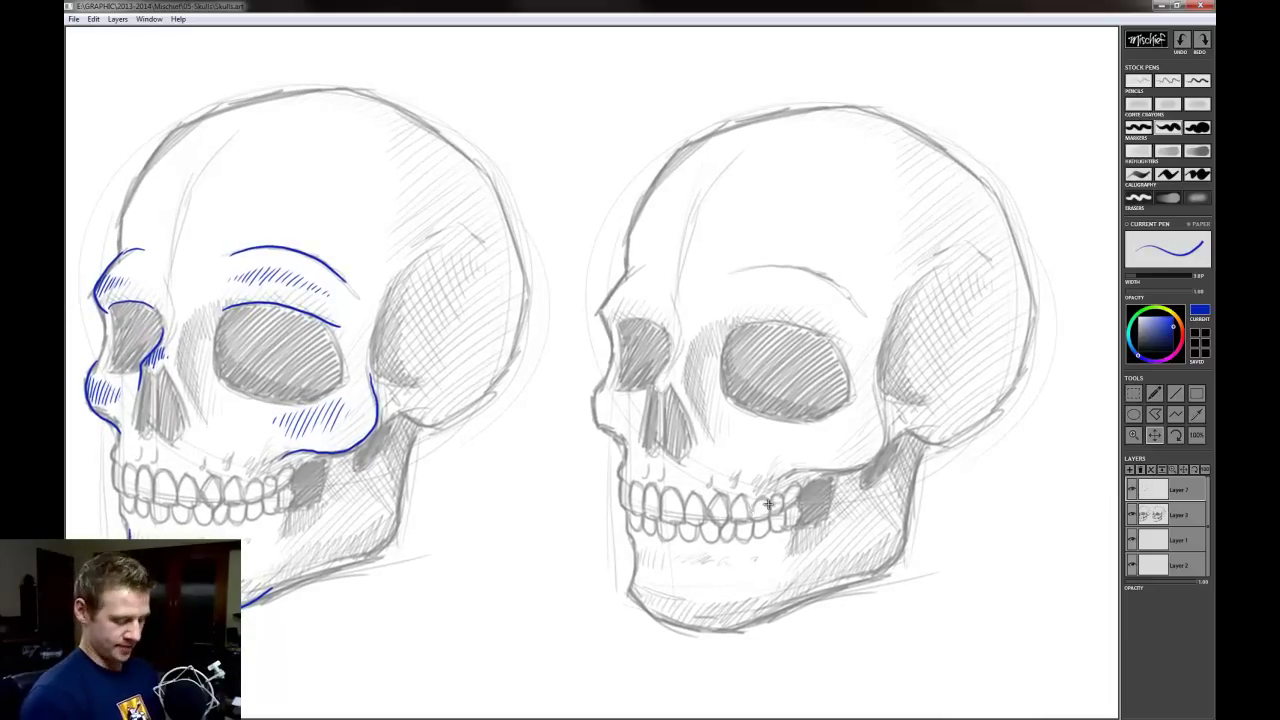
{"action": "left_click", "coordinate": [1185, 338]}
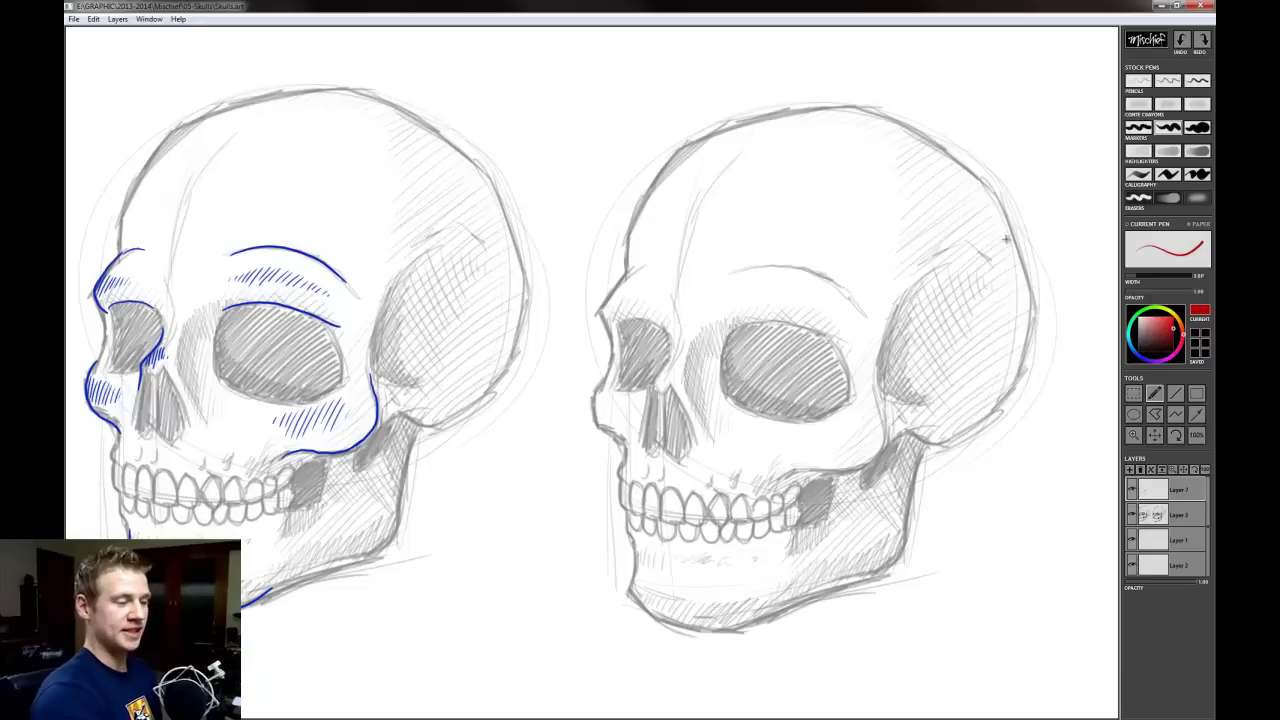
{"action": "mouse_move", "coordinate": [590, 511]}
{"action": "left_mouse_down"}
{"action": "mouse_move", "coordinate": [665, 516]}
{"action": "mouse_move", "coordinate": [918, 446]}
{"action": "mouse_move", "coordinate": [1016, 473]}
{"action": "left_mouse_up"}
{"action": "key", "text": "ctrl+z"}
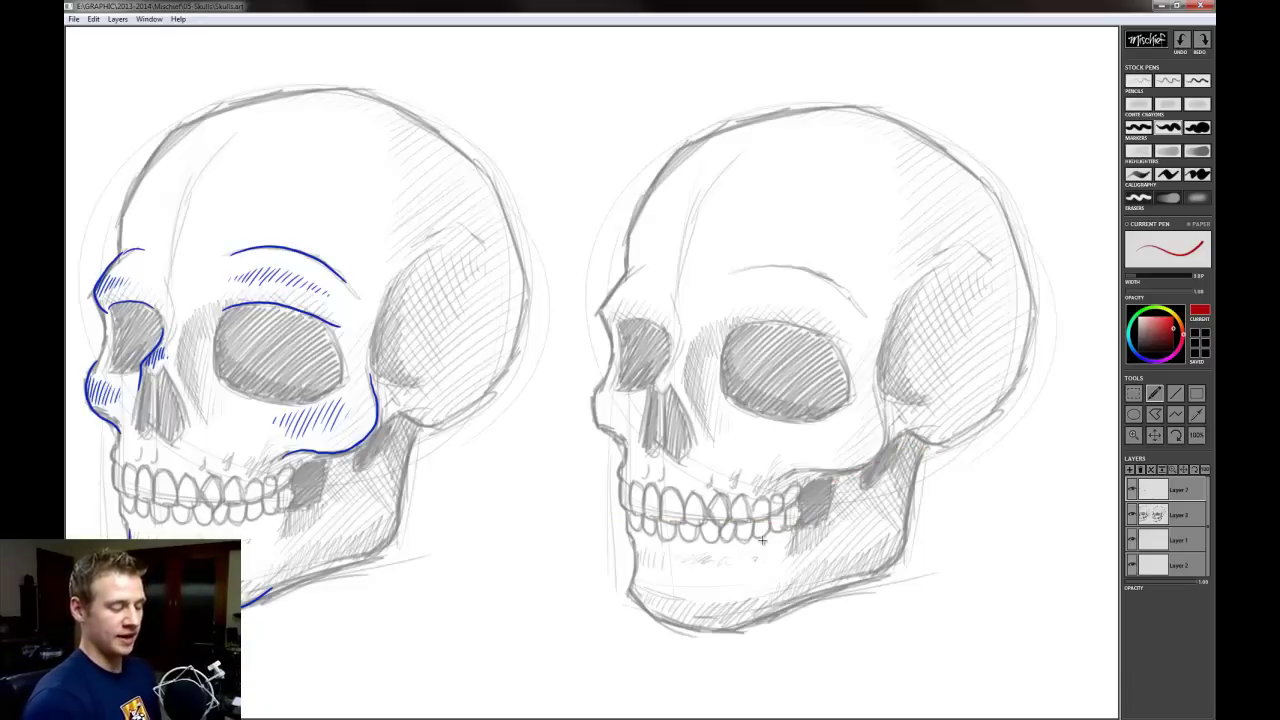
{"action": "left_click_drag", "start_coordinate": [738, 570], "coordinate": [733, 599]}
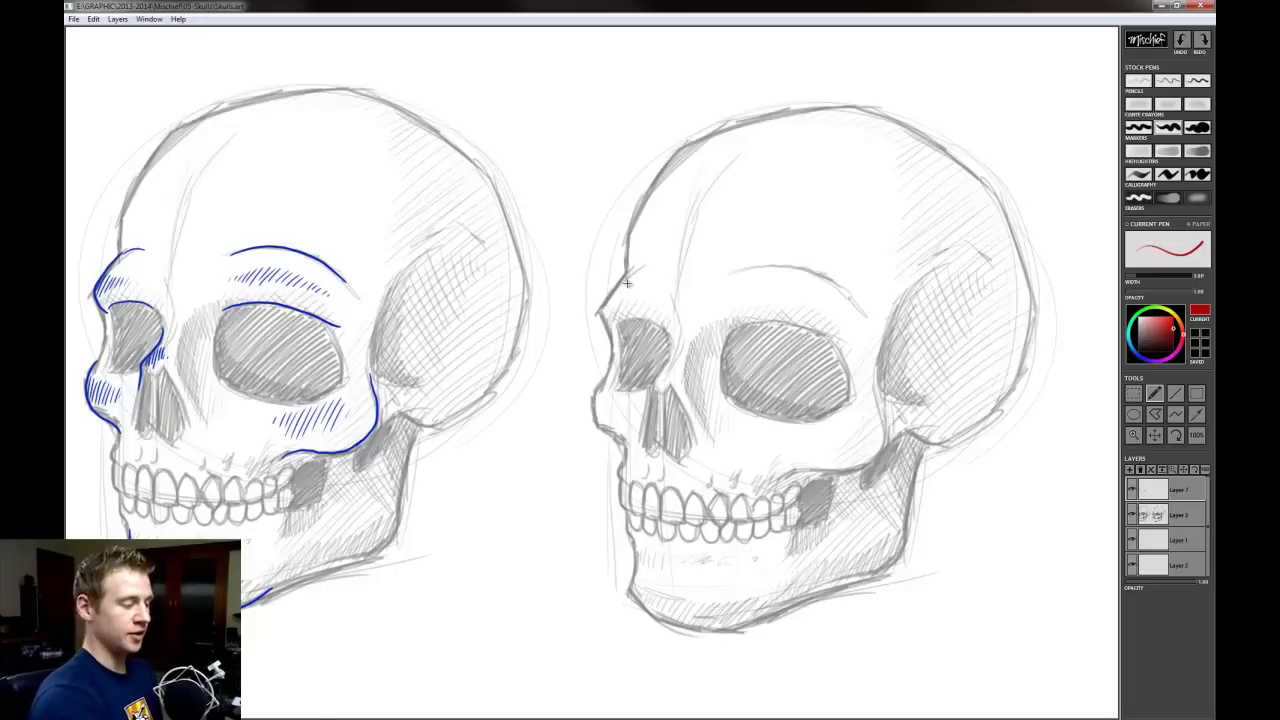
{"action": "mouse_move", "coordinate": [627, 282]}
{"action": "left_mouse_down"}
{"action": "mouse_move", "coordinate": [738, 135]}
{"action": "mouse_move", "coordinate": [964, 163]}
{"action": "mouse_move", "coordinate": [999, 278]}
{"action": "left_mouse_up"}
{"action": "key", "text": "ctrl+z"}
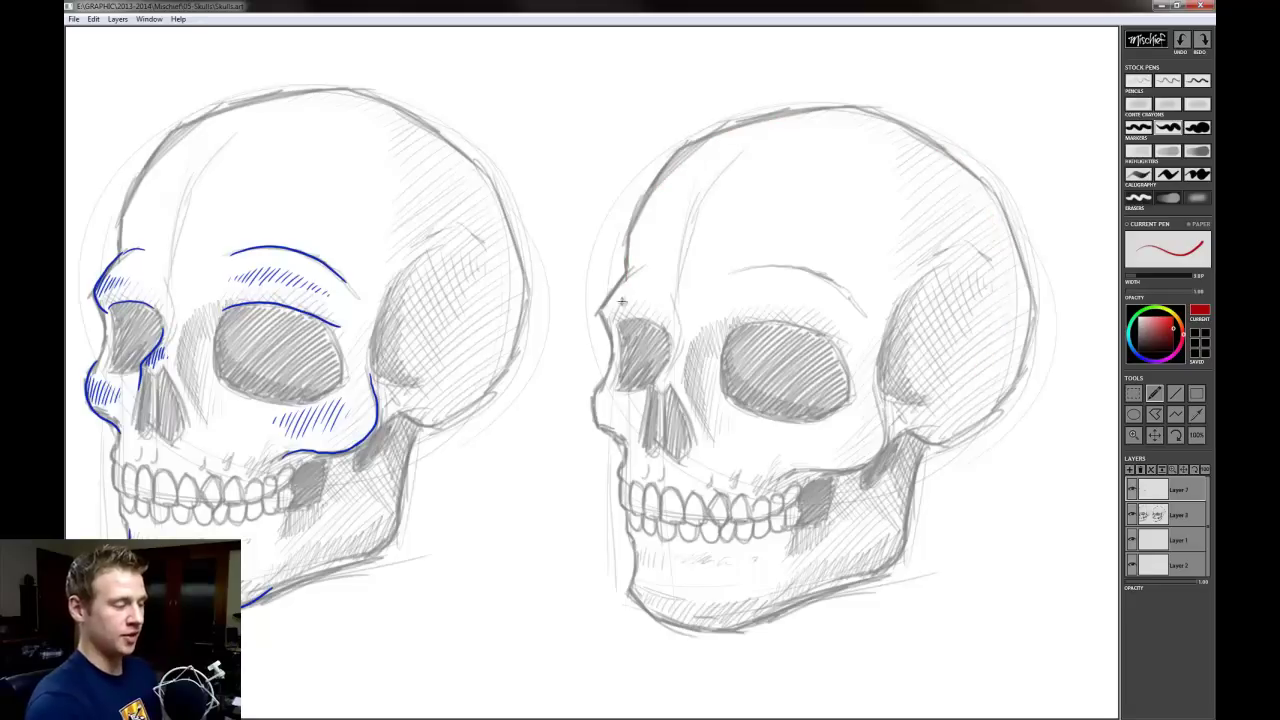
{"action": "mouse_move", "coordinate": [621, 285]}
{"action": "left_mouse_down"}
{"action": "mouse_move", "coordinate": [645, 200]}
{"action": "mouse_move", "coordinate": [708, 142]}
{"action": "mouse_move", "coordinate": [887, 123]}
{"action": "mouse_move", "coordinate": [981, 178]}
{"action": "mouse_move", "coordinate": [1021, 283]}
{"action": "mouse_move", "coordinate": [1007, 377]}
{"action": "mouse_move", "coordinate": [942, 449]}
{"action": "mouse_move", "coordinate": [908, 461]}
{"action": "left_mouse_up"}
{"action": "mouse_move", "coordinate": [620, 306]}
{"action": "left_mouse_down"}
{"action": "mouse_move", "coordinate": [635, 366]}
{"action": "mouse_move", "coordinate": [720, 456]}
{"action": "left_mouse_up"}
{"action": "key", "text": "ctrl+z"}
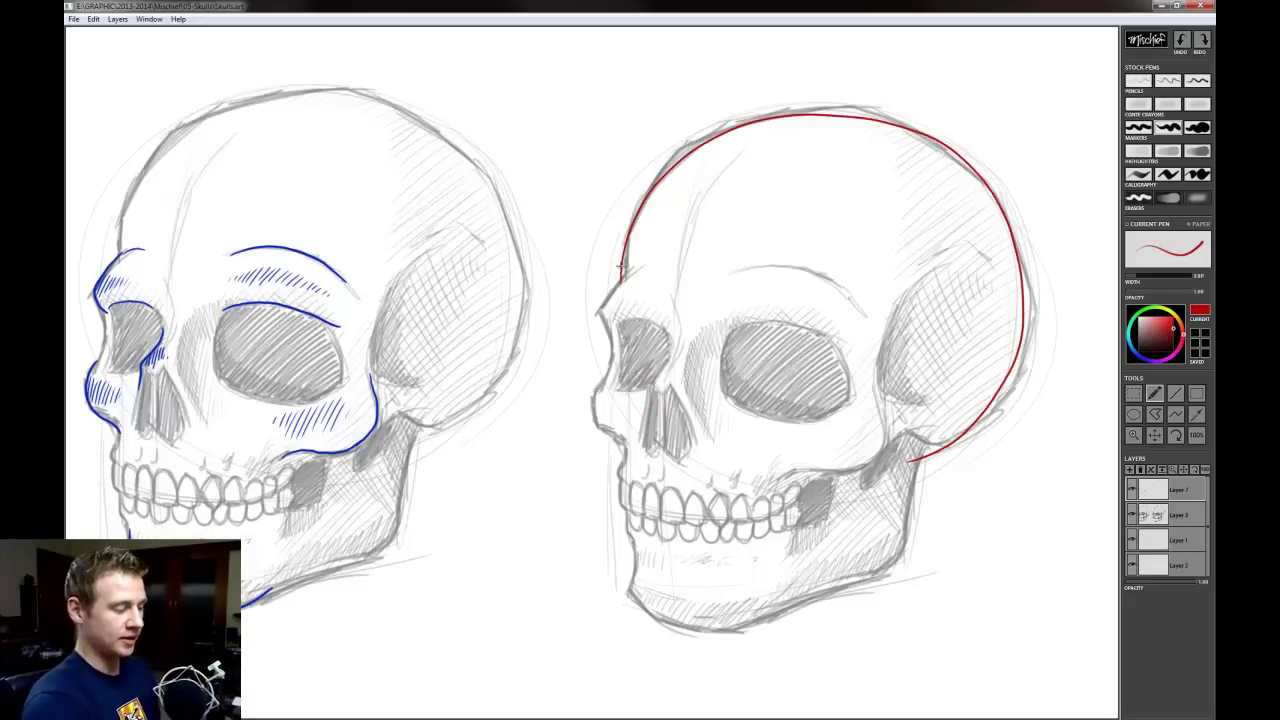
{"action": "mouse_move", "coordinate": [622, 268]}
{"action": "left_mouse_down"}
{"action": "mouse_move", "coordinate": [630, 337]}
{"action": "mouse_move", "coordinate": [743, 456]}
{"action": "mouse_move", "coordinate": [908, 461]}
{"action": "left_mouse_up"}
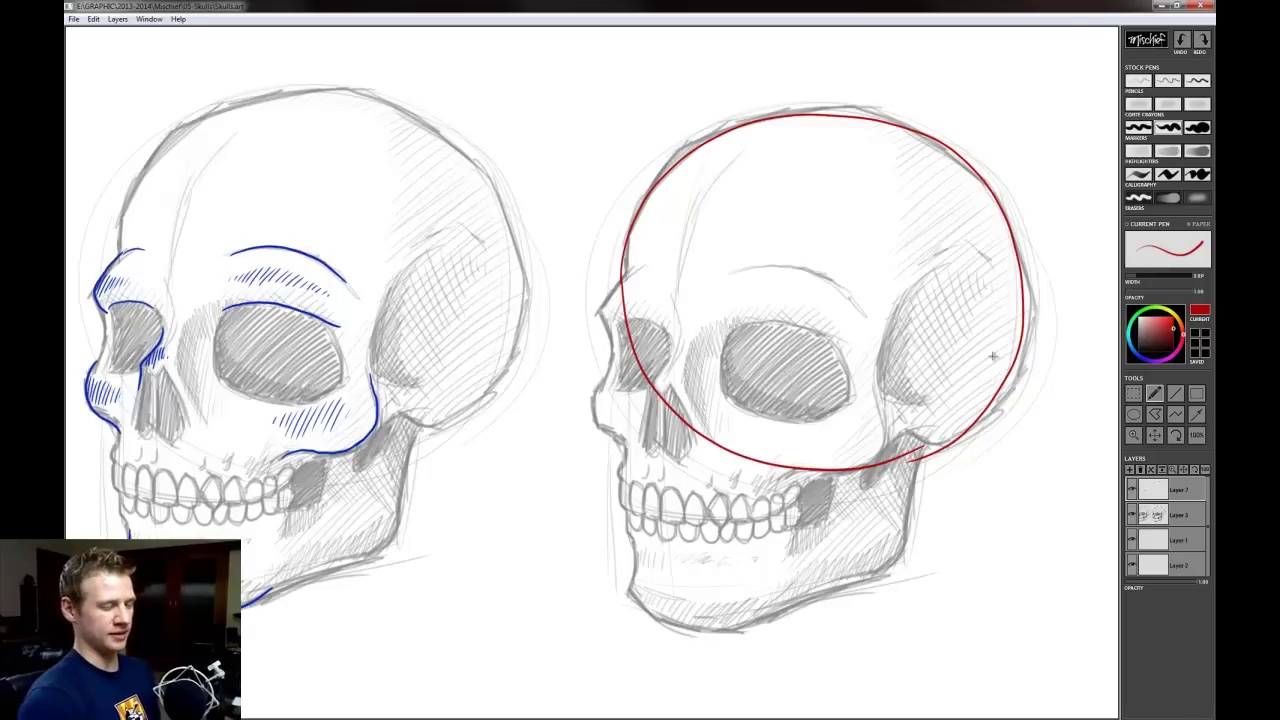
{"action": "key", "text": "ctrl+z"}
{"action": "mouse_move", "coordinate": [620, 284]}
{"action": "left_mouse_down"}
{"action": "mouse_move", "coordinate": [688, 410]}
{"action": "mouse_move", "coordinate": [910, 461]}
{"action": "left_mouse_up"}
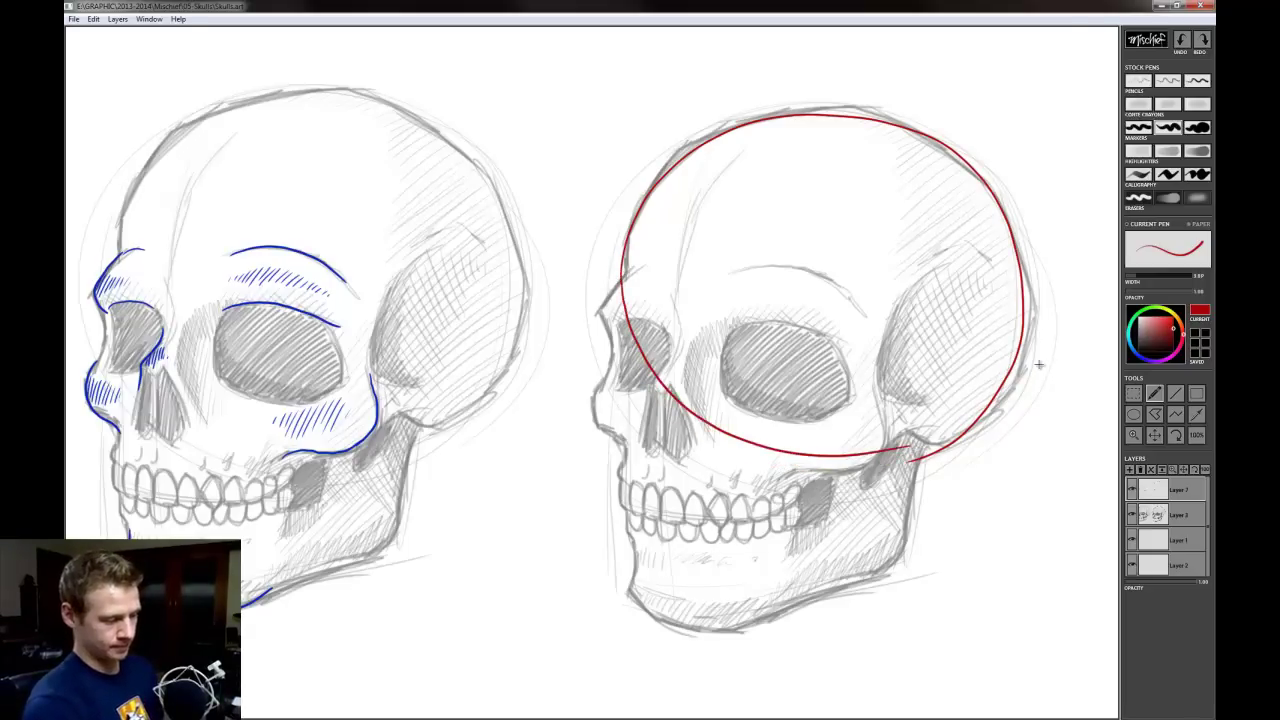
{"action": "key", "text": "ctrl+z"}
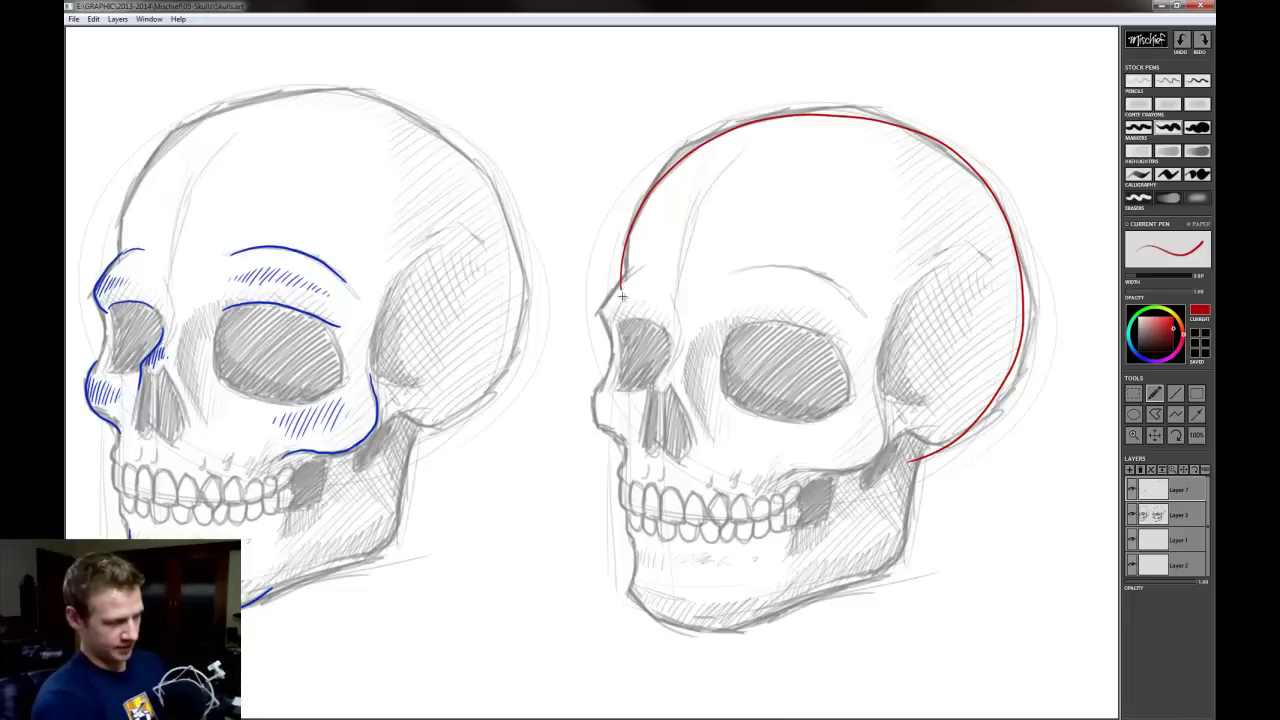
{"action": "mouse_move", "coordinate": [620, 285]}
{"action": "left_mouse_down"}
{"action": "mouse_move", "coordinate": [682, 397]}
{"action": "mouse_move", "coordinate": [744, 435]}
{"action": "mouse_move", "coordinate": [837, 460]}
{"action": "mouse_move", "coordinate": [910, 461]}
{"action": "left_mouse_up"}
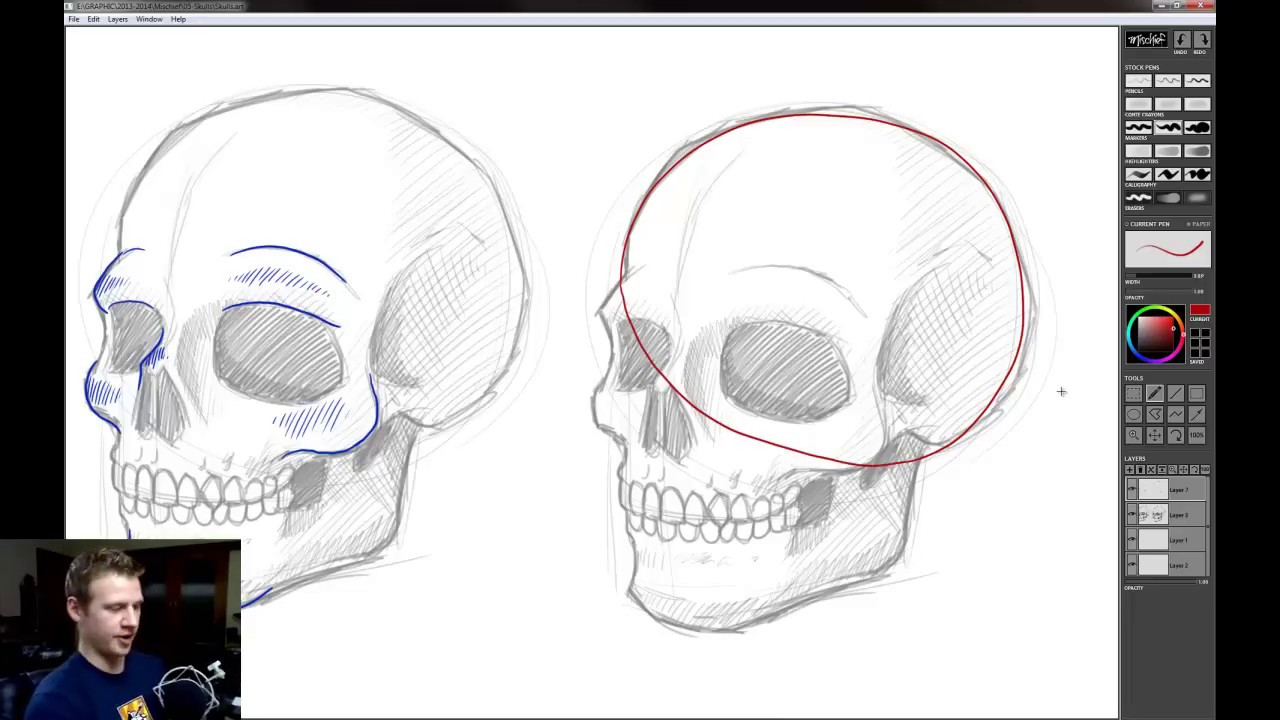
{"action": "key", "text": "ctrl+z"}
{"action": "mouse_move", "coordinate": [624, 268]}
{"action": "left_mouse_down"}
{"action": "mouse_move", "coordinate": [620, 306]}
{"action": "mouse_move", "coordinate": [745, 450]}
{"action": "mouse_move", "coordinate": [915, 442]}
{"action": "left_mouse_up"}
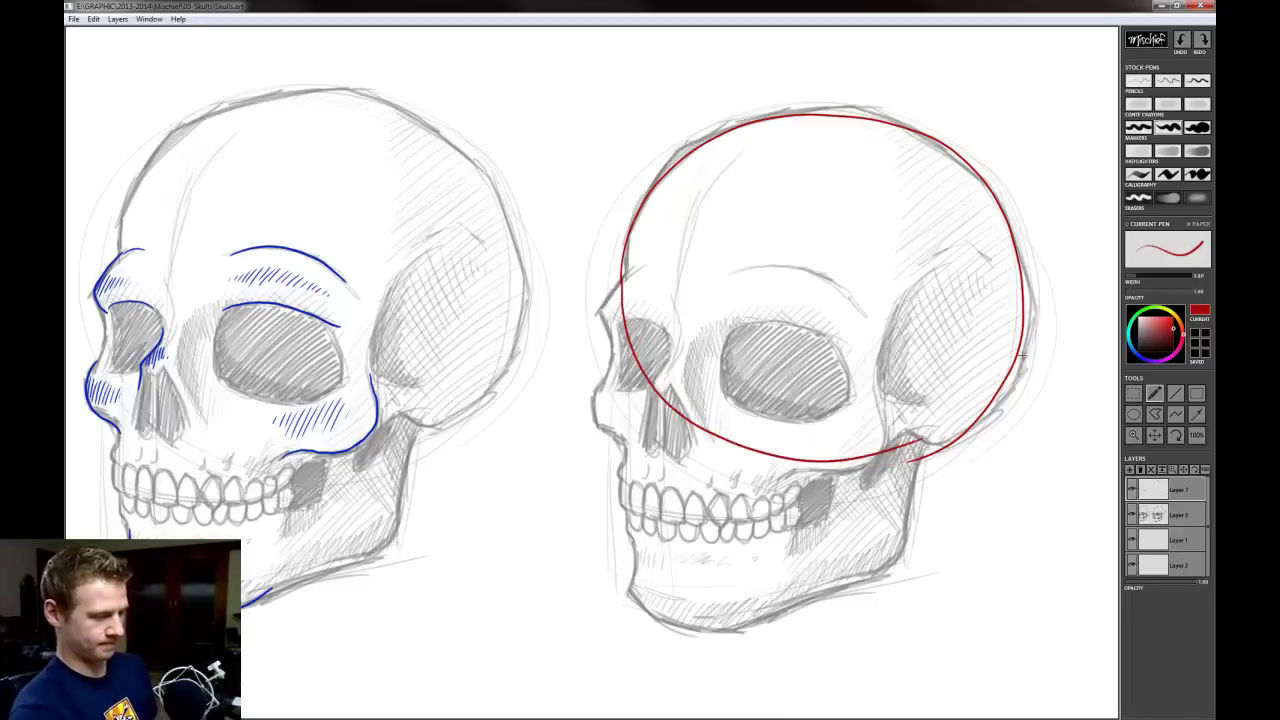
{"action": "key", "text": "ctrl+z"}
Close the red cranium outline with a curve across the face below the eye sockets, erasing and redrawing its rear part
{"action": "mouse_move", "coordinate": [622, 266]}
{"action": "left_mouse_down"}
{"action": "mouse_move", "coordinate": [620, 300]}
{"action": "mouse_move", "coordinate": [918, 456]}
{"action": "left_mouse_up"}
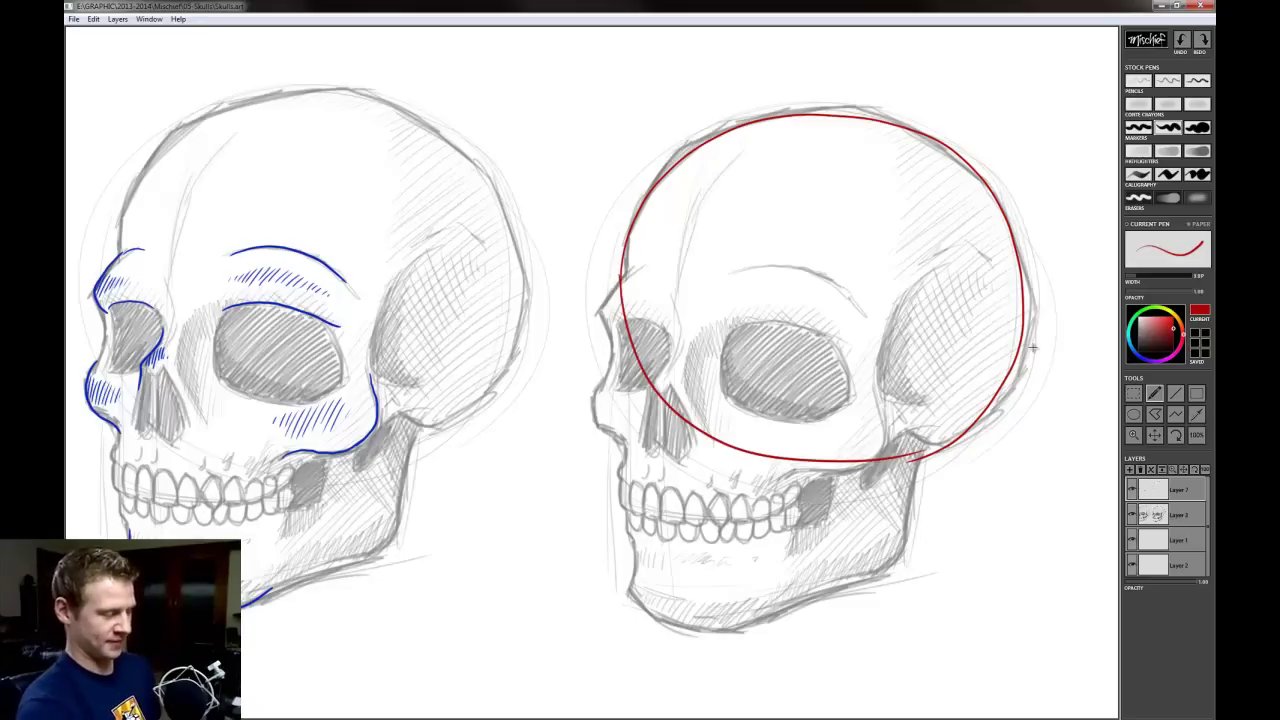
{"action": "key", "text": "e"}
{"action": "mouse_move", "coordinate": [777, 452]}
{"action": "left_mouse_down"}
{"action": "mouse_move", "coordinate": [815, 463]}
{"action": "mouse_move", "coordinate": [938, 448]}
{"action": "left_mouse_up"}
{"action": "key", "text": "b"}
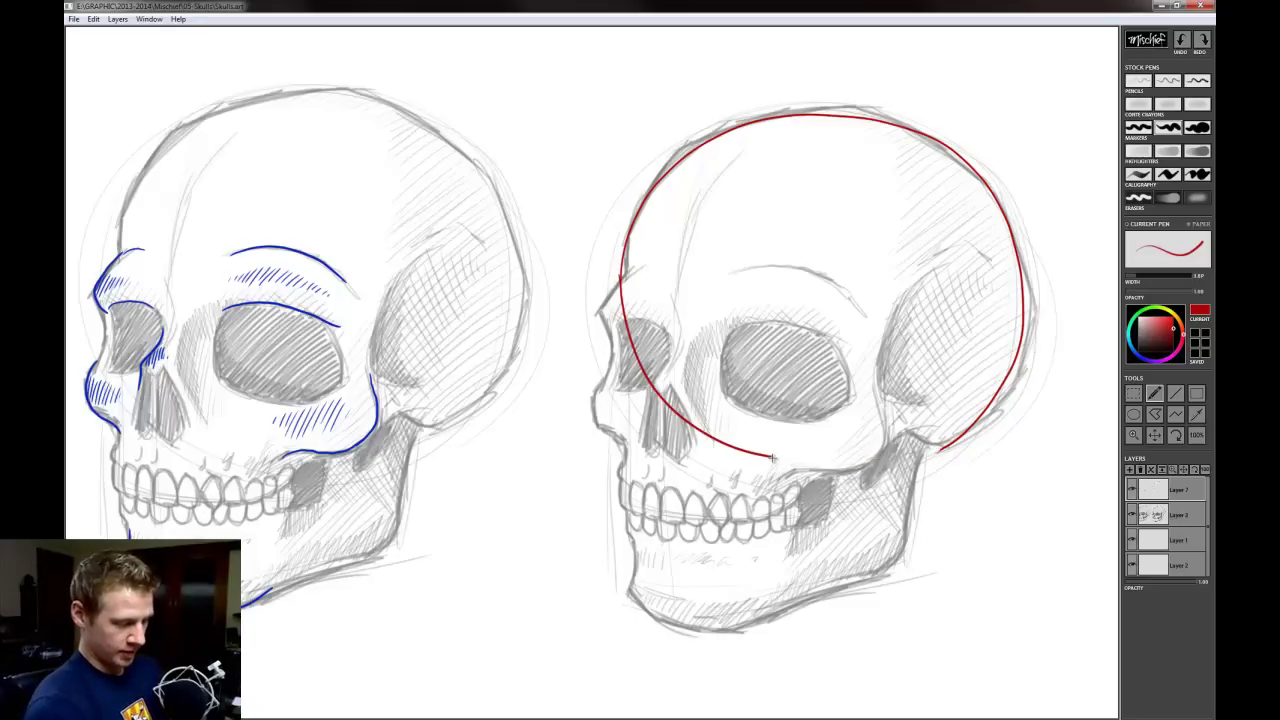
{"action": "mouse_move", "coordinate": [772, 458]}
{"action": "left_mouse_down"}
{"action": "mouse_move", "coordinate": [836, 466]}
{"action": "mouse_move", "coordinate": [1018, 414]}
{"action": "left_mouse_up"}
{"action": "key", "text": "ctrl+z"}
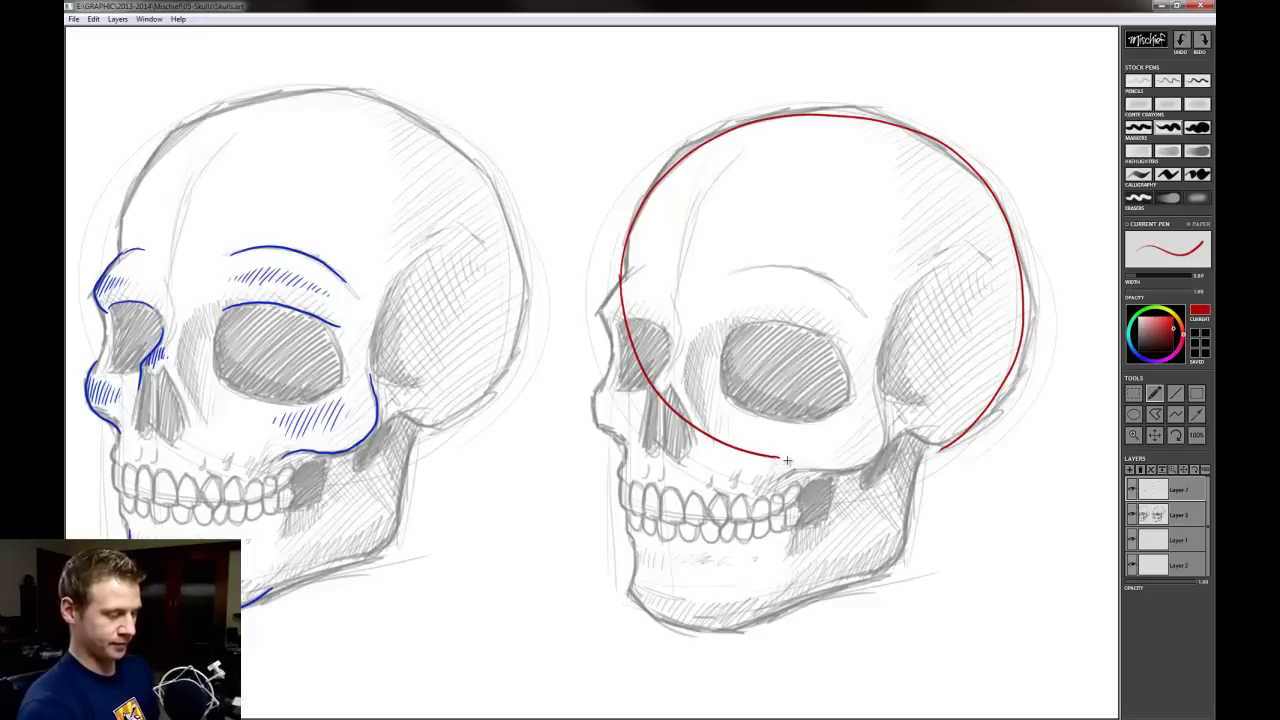
{"action": "left_click_drag", "start_coordinate": [787, 460], "coordinate": [940, 448]}
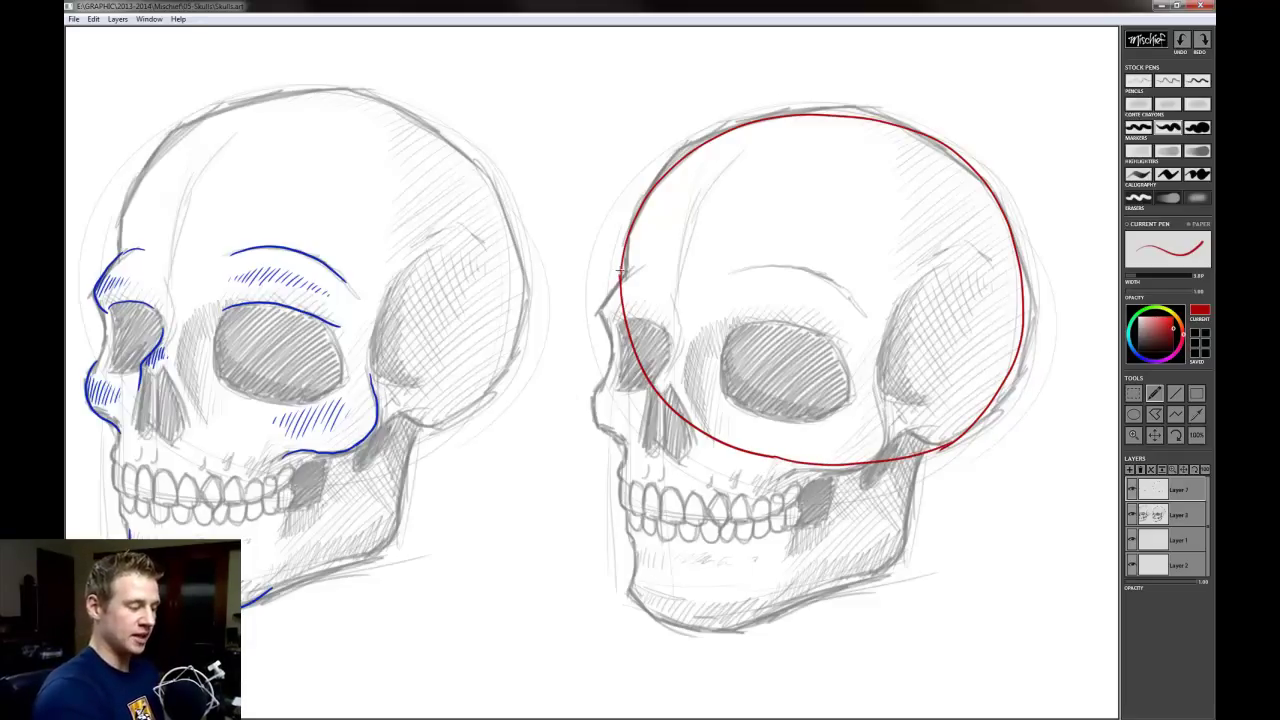
Draw a red line from the third skull's brow straight down to the chin, with small arrows at the brow and far cheekbone
{"action": "left_click_drag", "start_coordinate": [620, 264], "coordinate": [634, 612]}
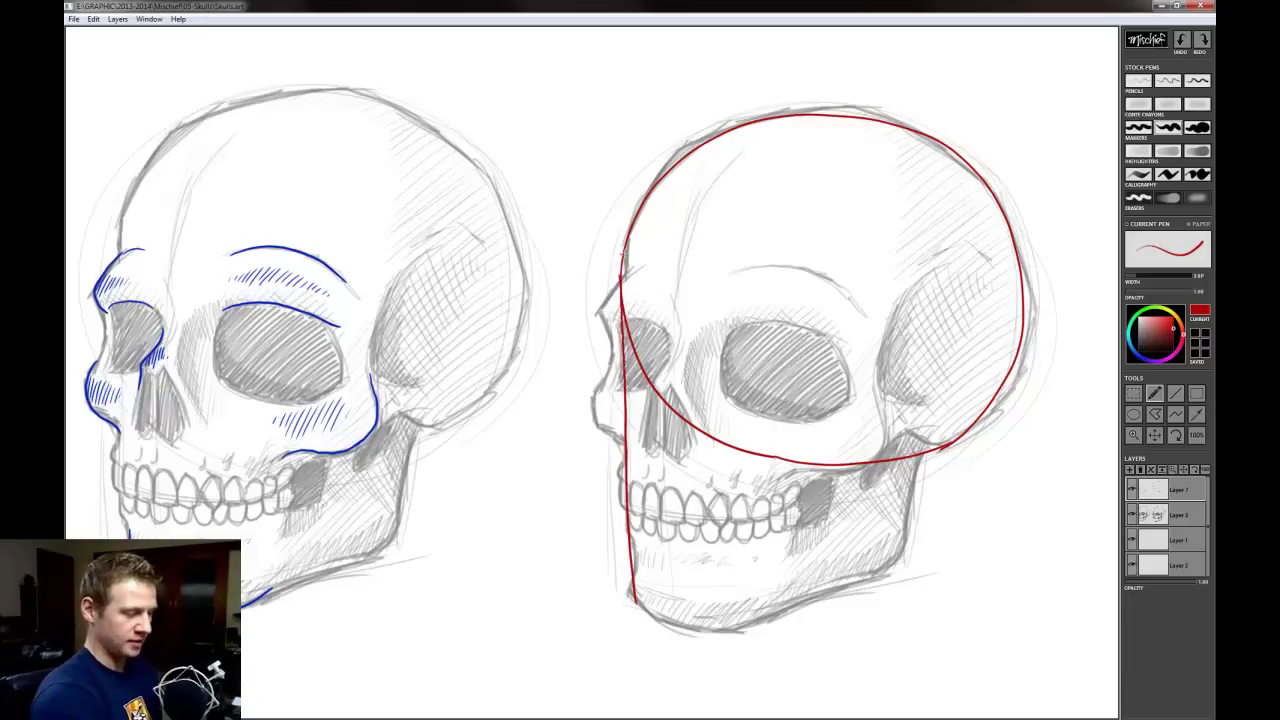
{"action": "key", "text": "ctrl+z"}
{"action": "left_click_drag", "start_coordinate": [621, 268], "coordinate": [634, 610]}
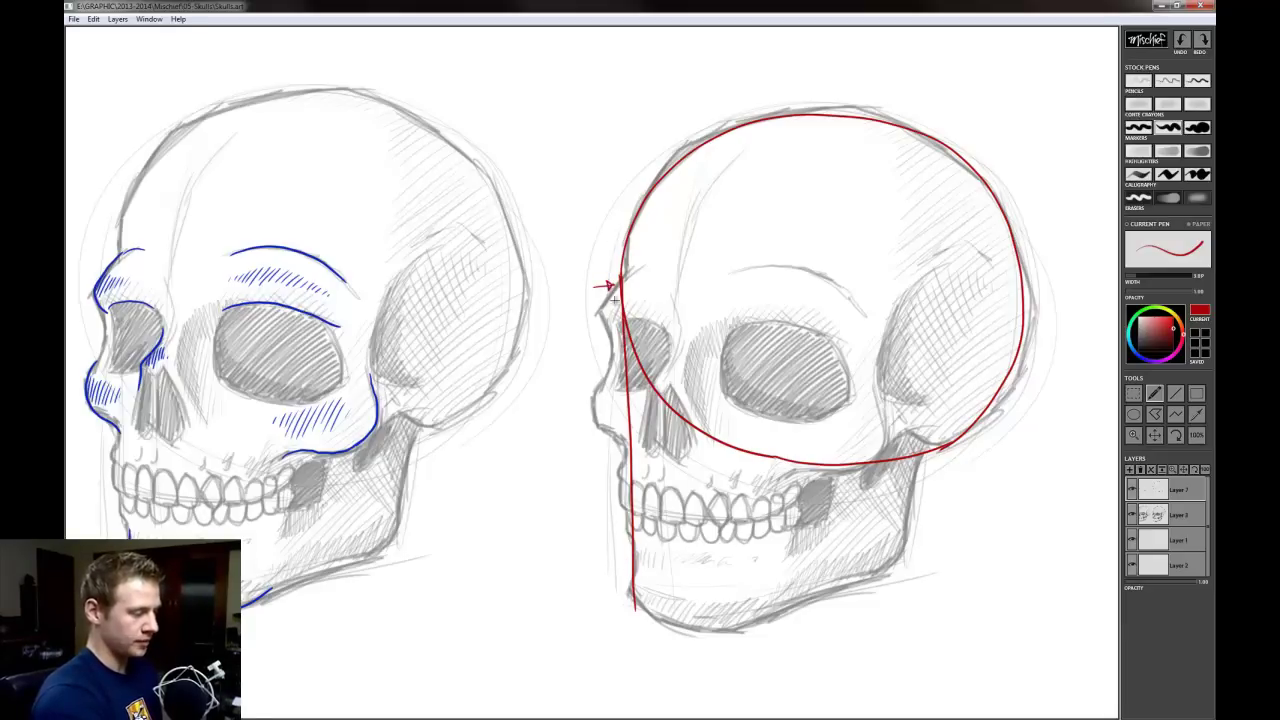
{"action": "mouse_move", "coordinate": [597, 413]}
{"action": "left_mouse_down"}
{"action": "mouse_move", "coordinate": [602, 462]}
{"action": "mouse_move", "coordinate": [609, 450]}
{"action": "left_mouse_up"}
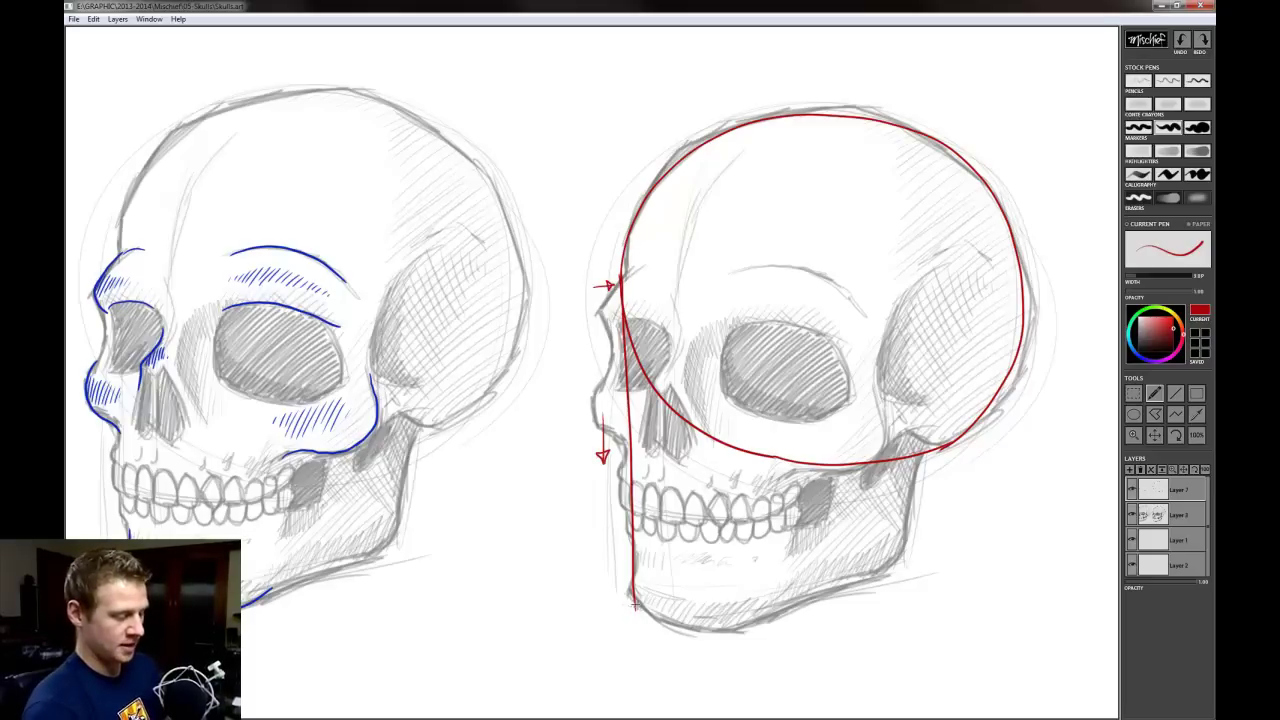
Outline the third skull's jaw in red from the chin up to the cranium, and add a centre line down the forehead and face
{"action": "left_click_drag", "start_coordinate": [633, 605], "coordinate": [726, 634]}
{"action": "key", "text": "ctrl+z"}
{"action": "mouse_move", "coordinate": [634, 604]}
{"action": "left_mouse_down"}
{"action": "mouse_move", "coordinate": [733, 634]}
{"action": "mouse_move", "coordinate": [767, 627]}
{"action": "mouse_move", "coordinate": [910, 532]}
{"action": "left_mouse_up"}
{"action": "key", "text": "ctrl+z"}
{"action": "mouse_move", "coordinate": [722, 634]}
{"action": "left_mouse_down"}
{"action": "mouse_move", "coordinate": [767, 622]}
{"action": "mouse_move", "coordinate": [912, 430]}
{"action": "mouse_move", "coordinate": [900, 361]}
{"action": "mouse_move", "coordinate": [753, 630]}
{"action": "mouse_move", "coordinate": [930, 356]}
{"action": "left_mouse_up"}
{"action": "key", "text": "ctrl+z"}
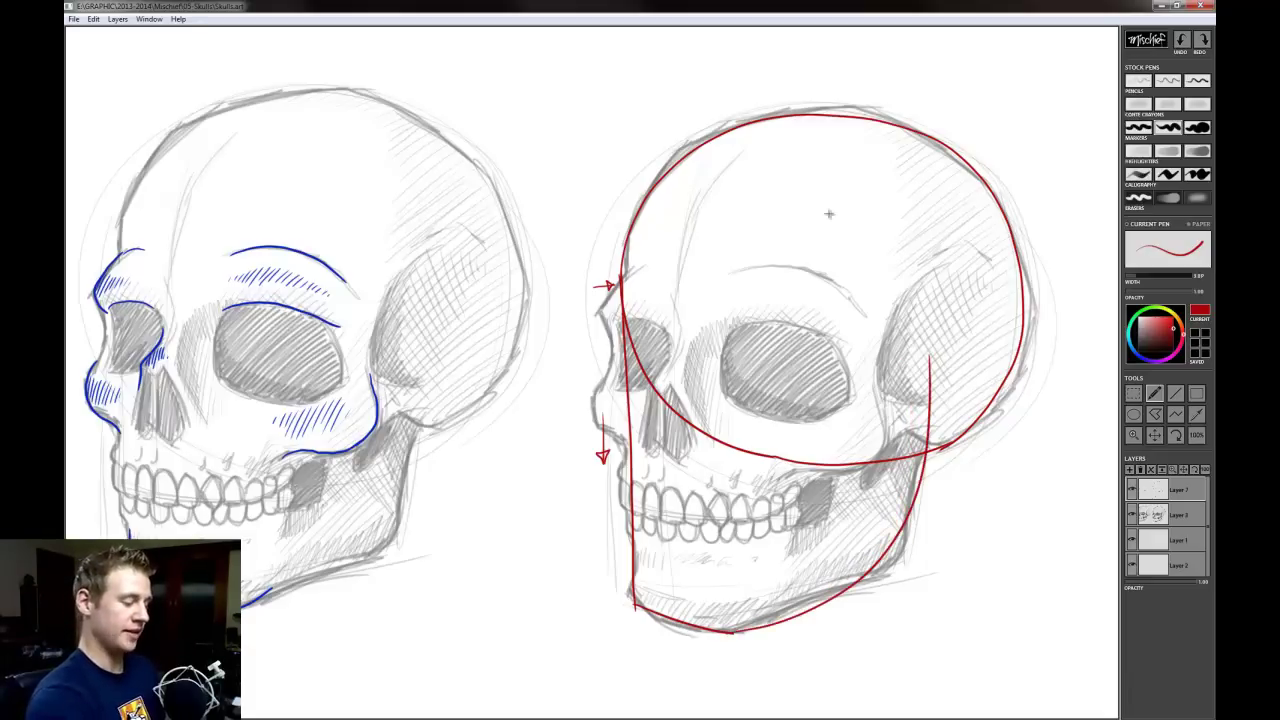
{"action": "key", "text": "ctrl+z"}
{"action": "mouse_move", "coordinate": [730, 633]}
{"action": "left_mouse_down"}
{"action": "mouse_move", "coordinate": [880, 572]}
{"action": "mouse_move", "coordinate": [914, 488]}
{"action": "mouse_move", "coordinate": [922, 402]}
{"action": "left_mouse_up"}
{"action": "key", "text": "ctrl+z"}
{"action": "left_click_drag", "start_coordinate": [898, 568], "coordinate": [922, 436]}
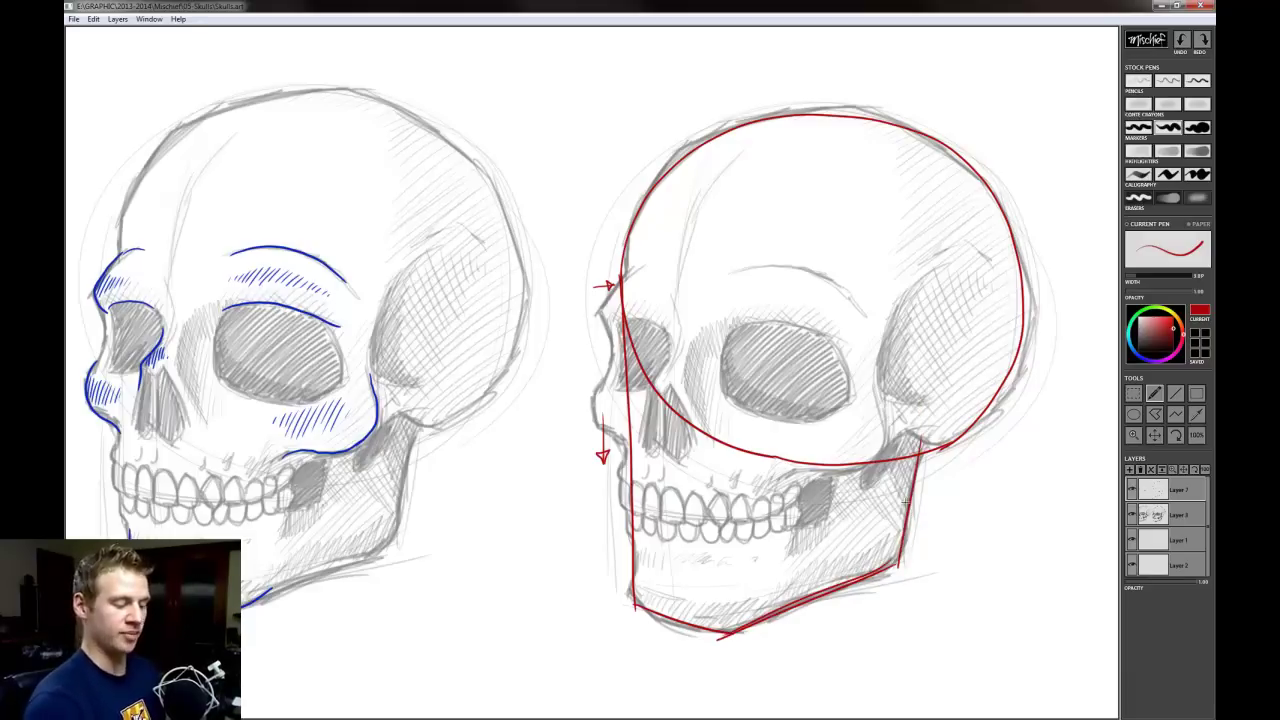
{"action": "mouse_move", "coordinate": [728, 140]}
{"action": "left_mouse_down"}
{"action": "mouse_move", "coordinate": [667, 318]}
{"action": "mouse_move", "coordinate": [671, 615]}
{"action": "left_mouse_up"}
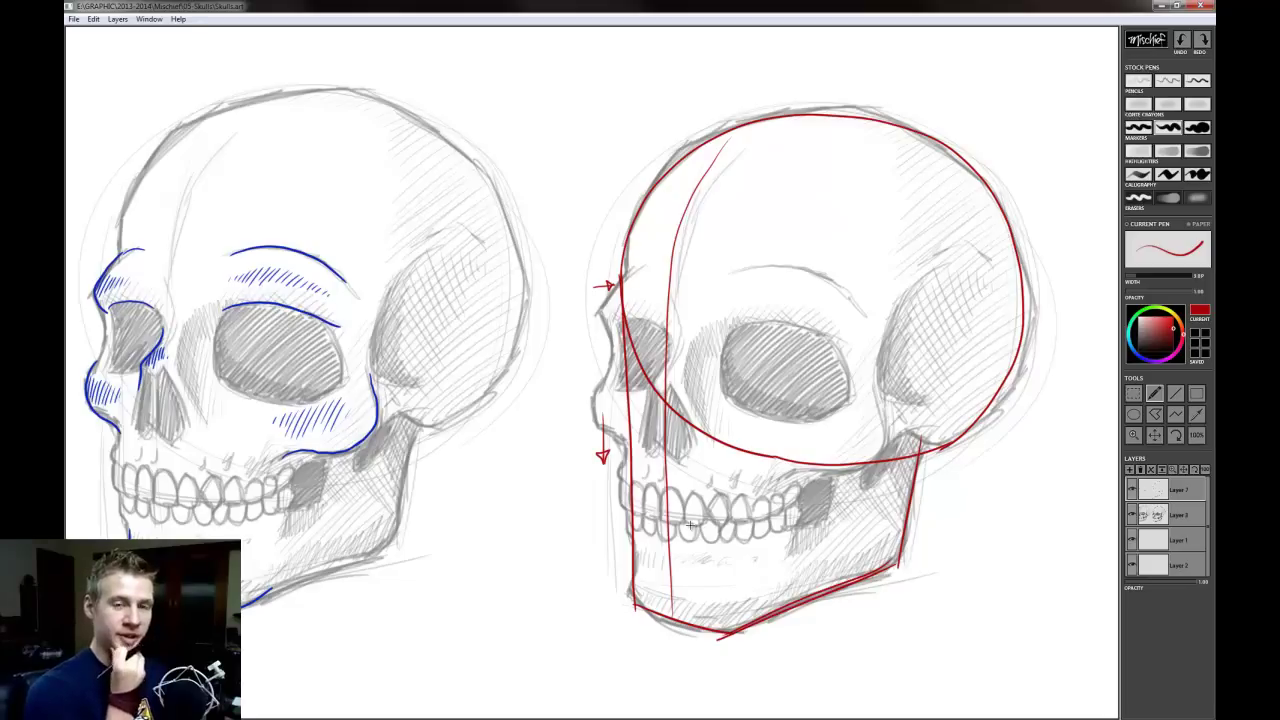
Review the red construction lines and the blue protruding forms, comparing the marked skulls side by side
{"action": "mouse_move", "coordinate": [708, 440]}
{"action": "left_mouse_down"}
{"action": "mouse_move", "coordinate": [947, 458]}
{"action": "mouse_move", "coordinate": [883, 480]}
{"action": "mouse_move", "coordinate": [1054, 451]}
{"action": "mouse_move", "coordinate": [1004, 465]}
{"action": "left_mouse_up"}
{"action": "mouse_move", "coordinate": [560, 406]}
{"action": "left_mouse_down"}
{"action": "mouse_move", "coordinate": [776, 426]}
{"action": "mouse_move", "coordinate": [913, 462]}
{"action": "mouse_move", "coordinate": [777, 445]}
{"action": "left_mouse_up"}
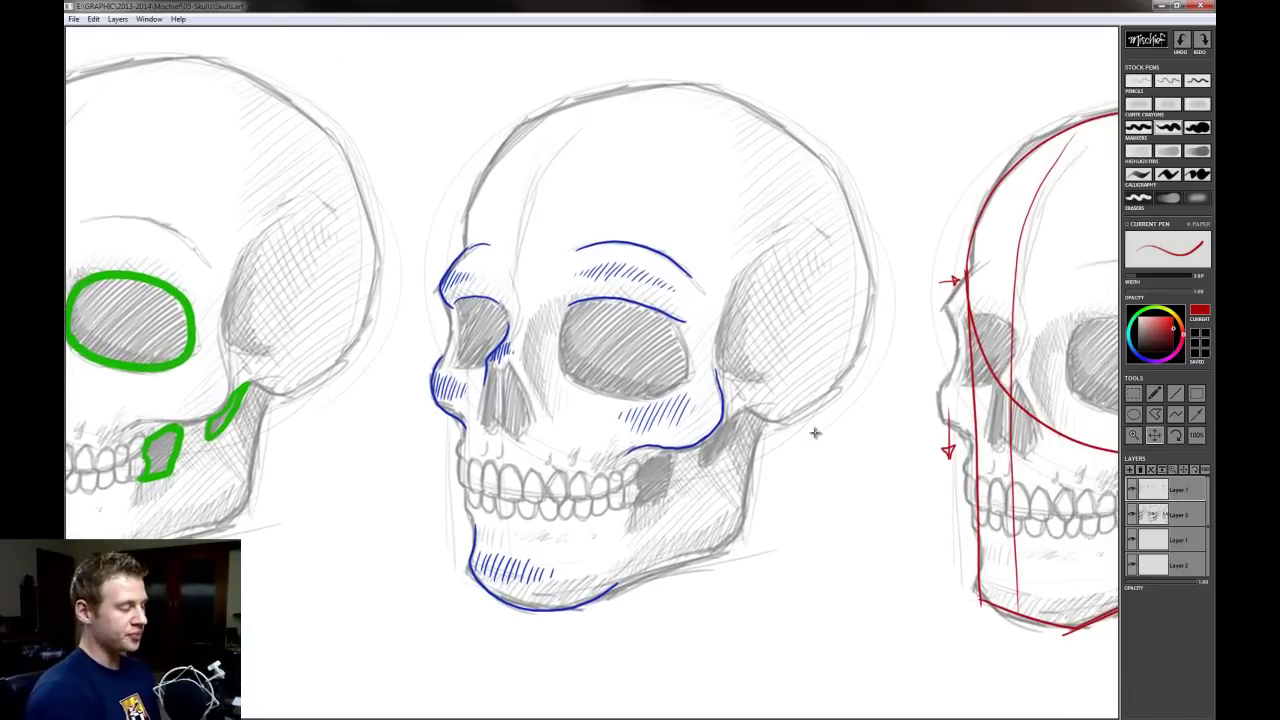
{"action": "left_click_drag", "start_coordinate": [857, 476], "coordinate": [791, 461]}
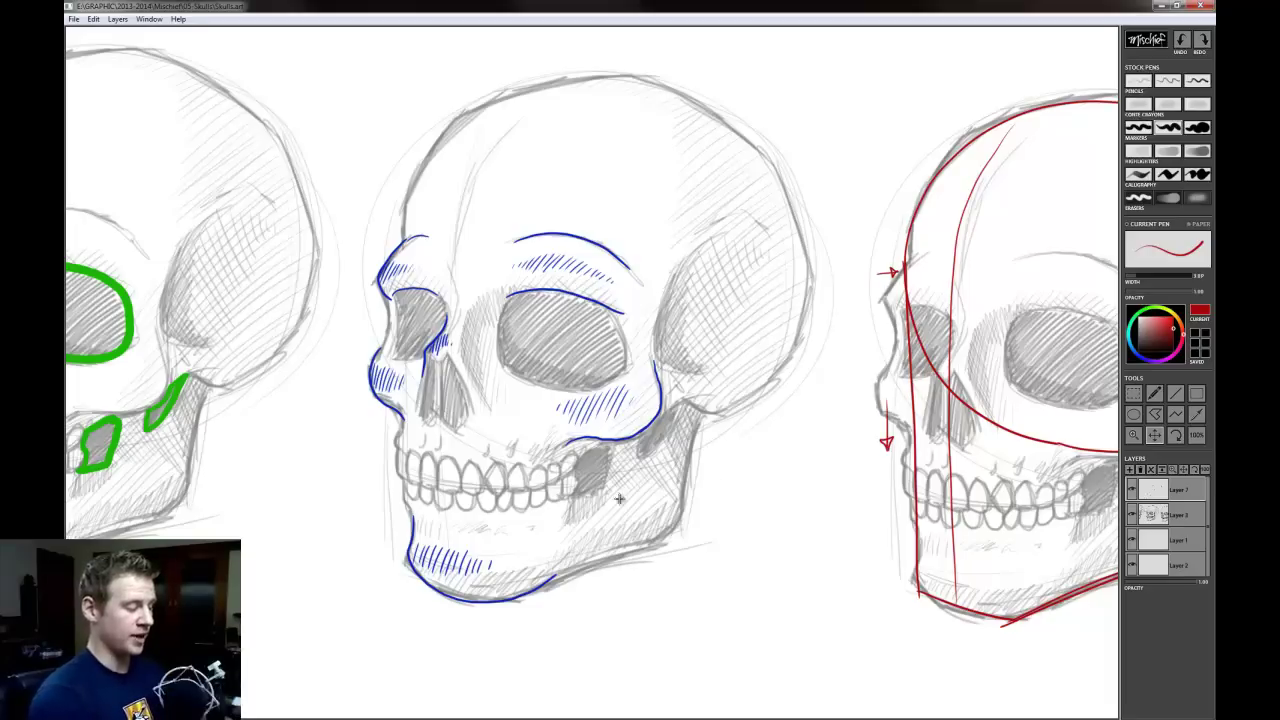
{"action": "left_click_drag", "start_coordinate": [815, 505], "coordinate": [735, 492]}
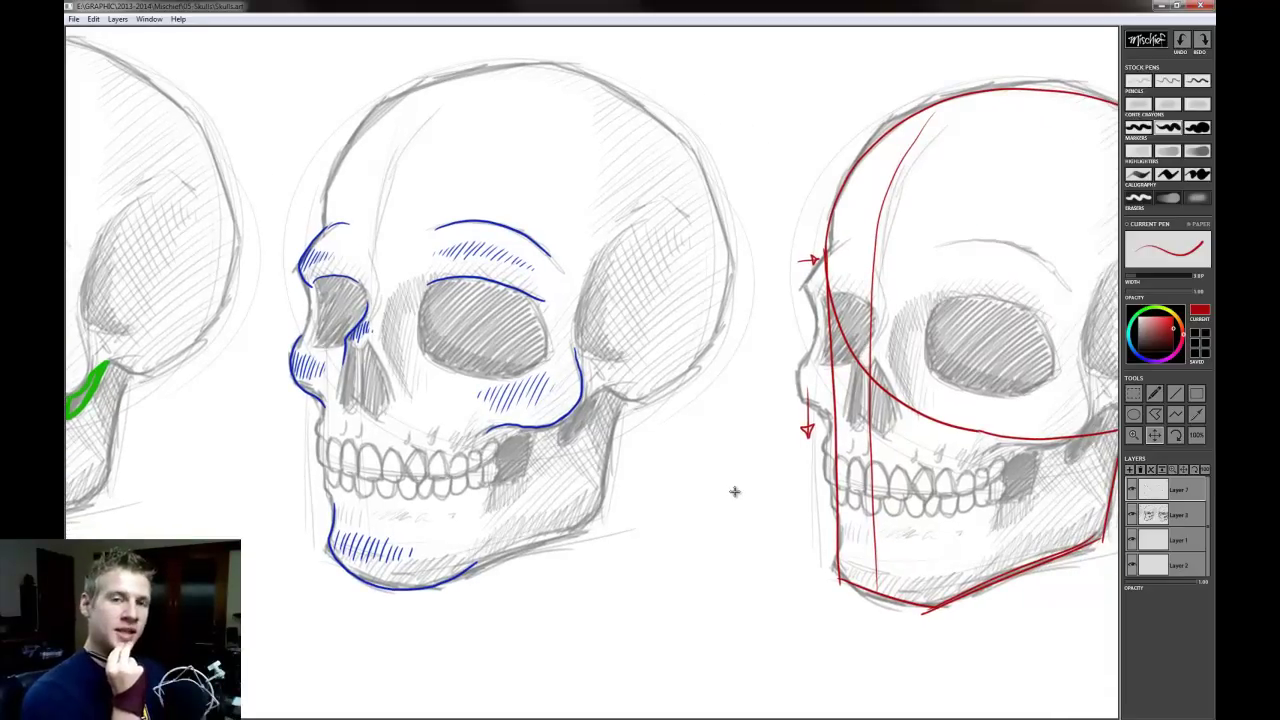
{"action": "left_click_drag", "start_coordinate": [976, 487], "coordinate": [741, 485]}
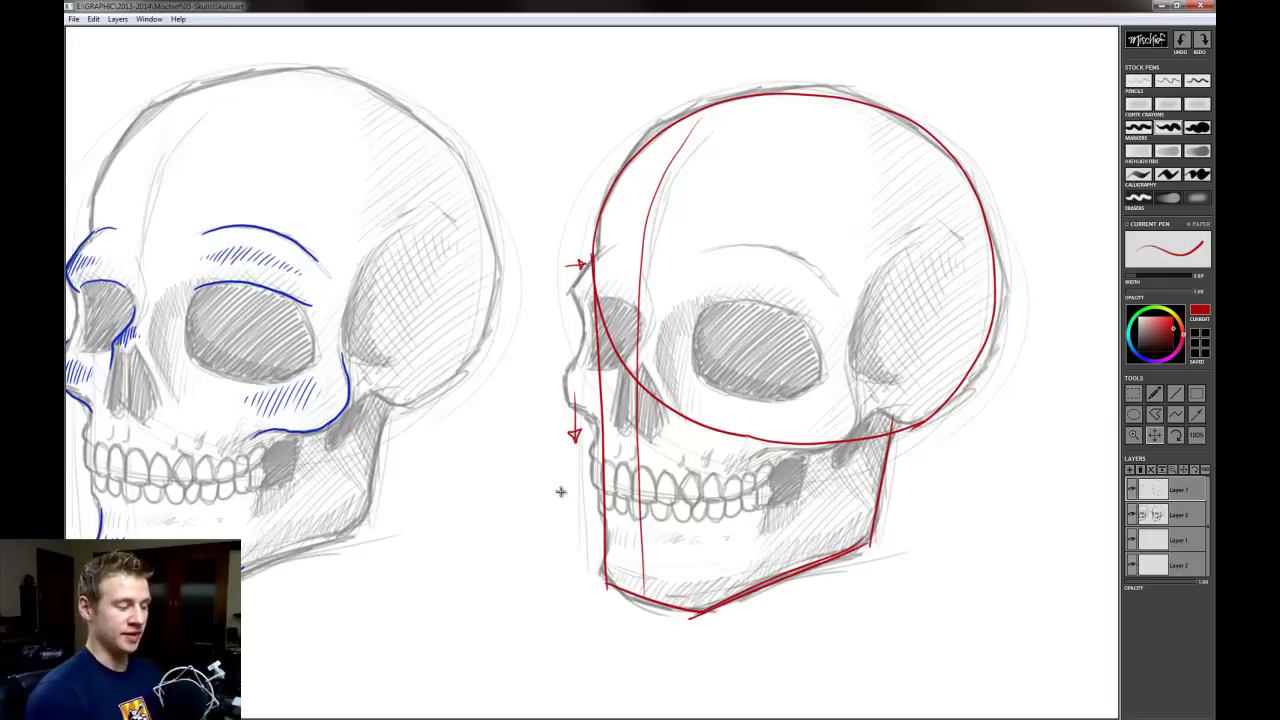
{"action": "mouse_move", "coordinate": [526, 475]}
{"action": "left_mouse_down"}
{"action": "mouse_move", "coordinate": [957, 454]}
{"action": "mouse_move", "coordinate": [998, 476]}
{"action": "mouse_move", "coordinate": [903, 563]}
{"action": "mouse_move", "coordinate": [869, 583]}
{"action": "mouse_move", "coordinate": [663, 394]}
{"action": "mouse_move", "coordinate": [820, 277]}
{"action": "left_mouse_up"}
{"action": "mouse_move", "coordinate": [720, 510]}
{"action": "left_mouse_down"}
{"action": "mouse_move", "coordinate": [763, 446]}
{"action": "mouse_move", "coordinate": [807, 420]}
{"action": "left_mouse_up"}
Add a new layer for drawing in the empty canvas area below the marked skulls
{"action": "key", "text": "z"}
{"action": "left_click_drag", "start_coordinate": [697, 400], "coordinate": [655, 401]}
{"action": "mouse_move", "coordinate": [723, 377]}
{"action": "left_mouse_down"}
{"action": "mouse_move", "coordinate": [754, 480]}
{"action": "mouse_move", "coordinate": [674, 486]}
{"action": "mouse_move", "coordinate": [720, 486]}
{"action": "mouse_move", "coordinate": [680, 491]}
{"action": "mouse_move", "coordinate": [720, 486]}
{"action": "mouse_move", "coordinate": [774, 509]}
{"action": "mouse_move", "coordinate": [776, 376]}
{"action": "mouse_move", "coordinate": [766, 604]}
{"action": "left_mouse_up"}
{"action": "key", "text": "space"}
{"action": "mouse_move", "coordinate": [798, 325]}
{"action": "left_mouse_down"}
{"action": "mouse_move", "coordinate": [806, 434]}
{"action": "mouse_move", "coordinate": [785, 640]}
{"action": "left_mouse_up"}
{"action": "mouse_move", "coordinate": [797, 445]}
{"action": "left_mouse_down"}
{"action": "mouse_move", "coordinate": [788, 520]}
{"action": "mouse_move", "coordinate": [754, 411]}
{"action": "mouse_move", "coordinate": [800, 380]}
{"action": "mouse_move", "coordinate": [824, 244]}
{"action": "mouse_move", "coordinate": [822, 158]}
{"action": "left_mouse_up"}
{"action": "left_click_drag", "start_coordinate": [817, 314], "coordinate": [829, 286]}
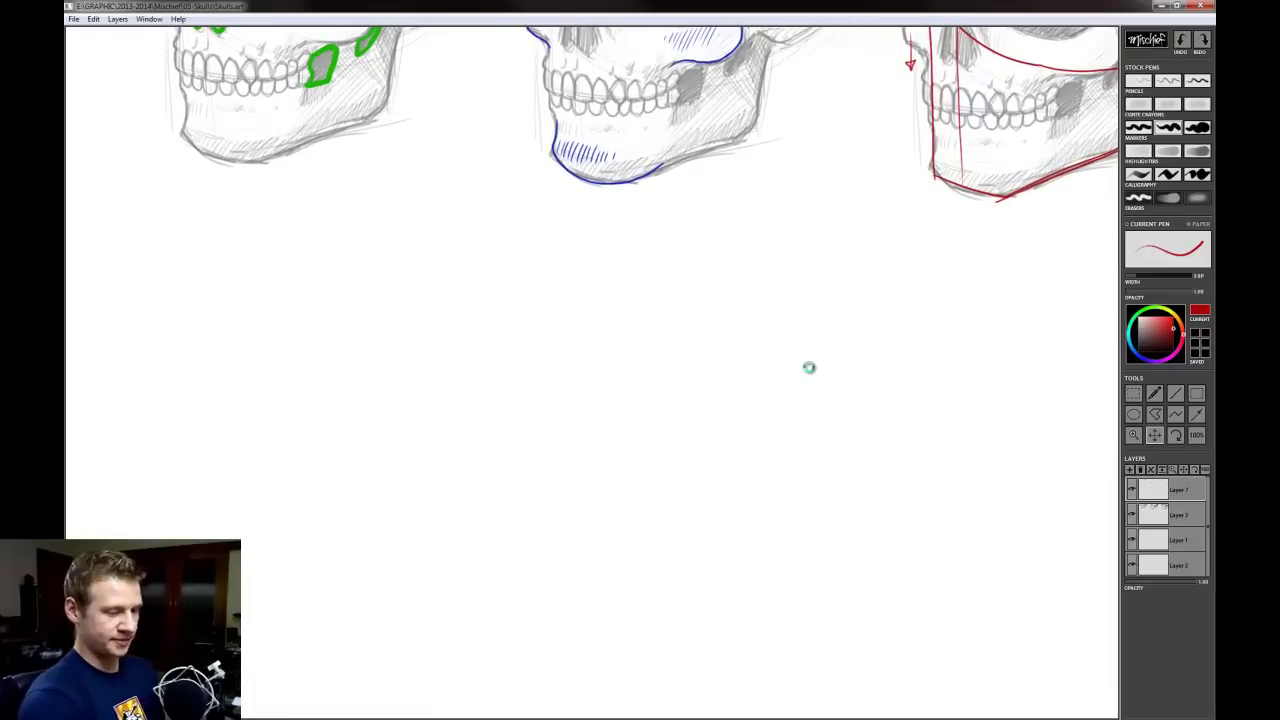
{"action": "left_click", "coordinate": [1130, 469]}
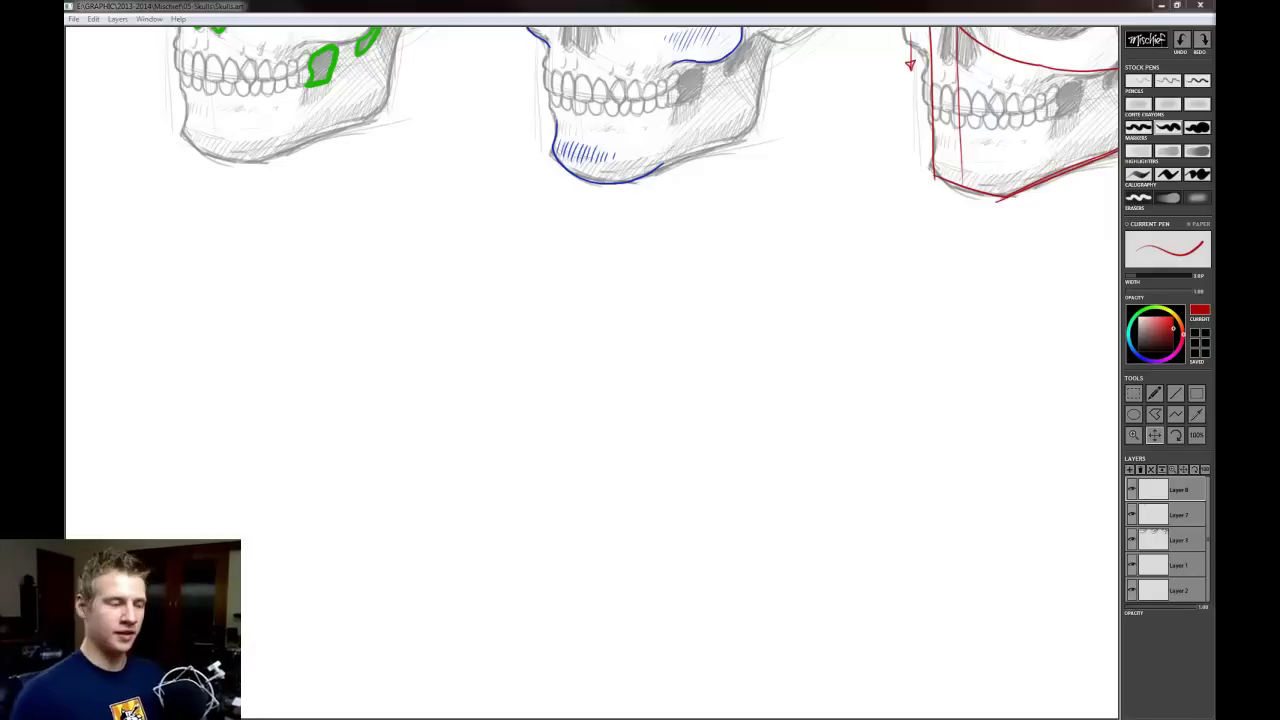
Set the pen colour to grey and choose the medium stock pencil, trying it with a squiggle and undoing that stroke
{"action": "left_click", "coordinate": [1137, 317]}
{"action": "left_click", "coordinate": [1133, 338]}
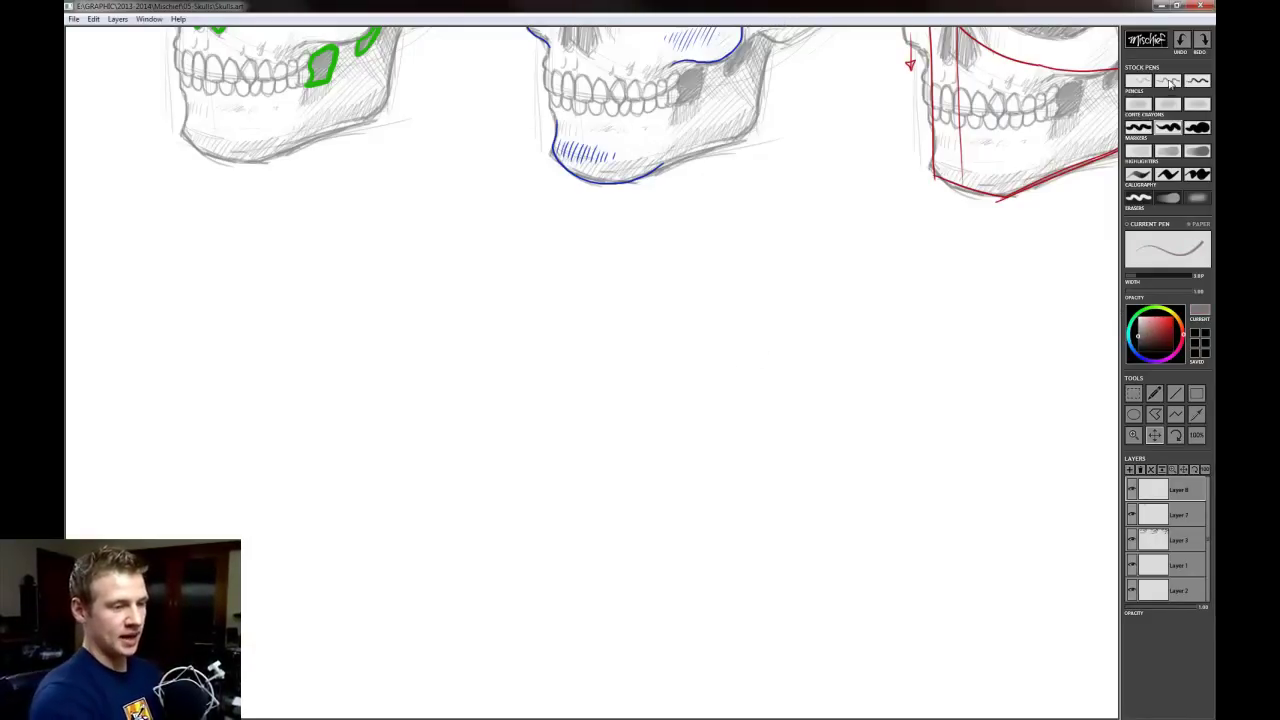
{"action": "left_click", "coordinate": [1168, 81]}
{"action": "mouse_move", "coordinate": [471, 320]}
{"action": "left_mouse_down"}
{"action": "mouse_move", "coordinate": [551, 300]}
{"action": "mouse_move", "coordinate": [614, 443]}
{"action": "left_mouse_up"}
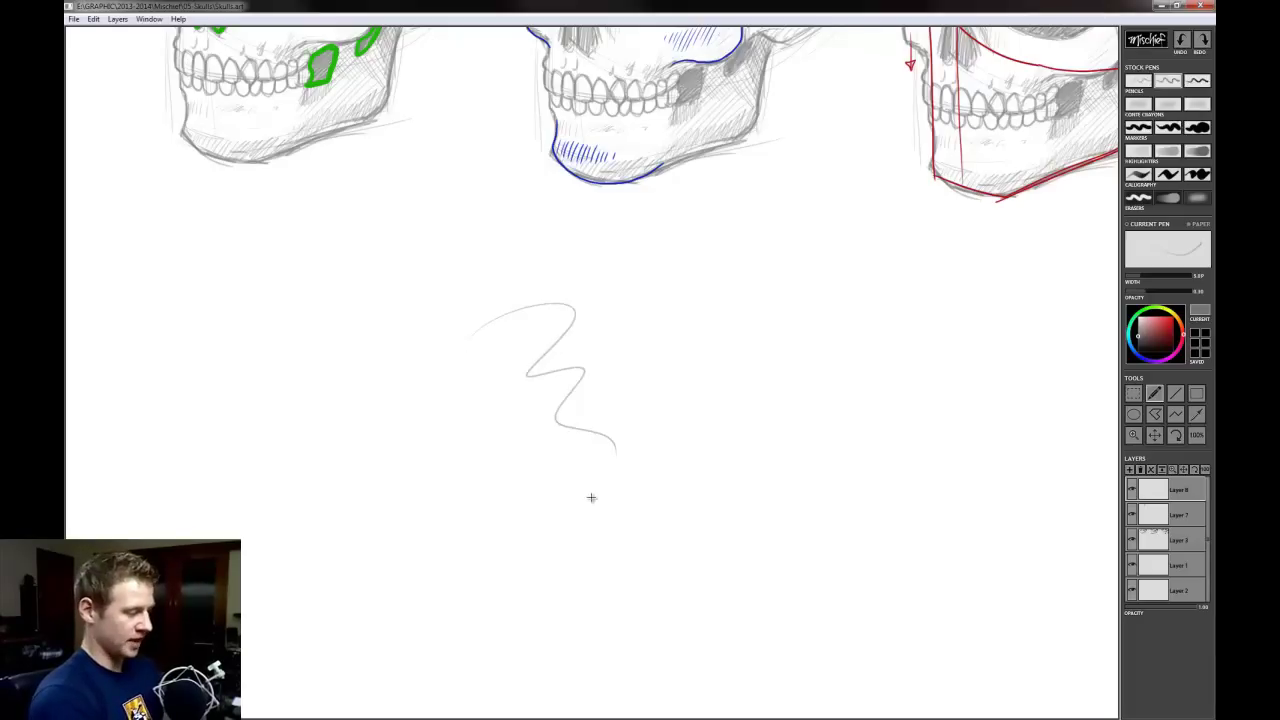
{"action": "key", "text": "ctrl+z"}
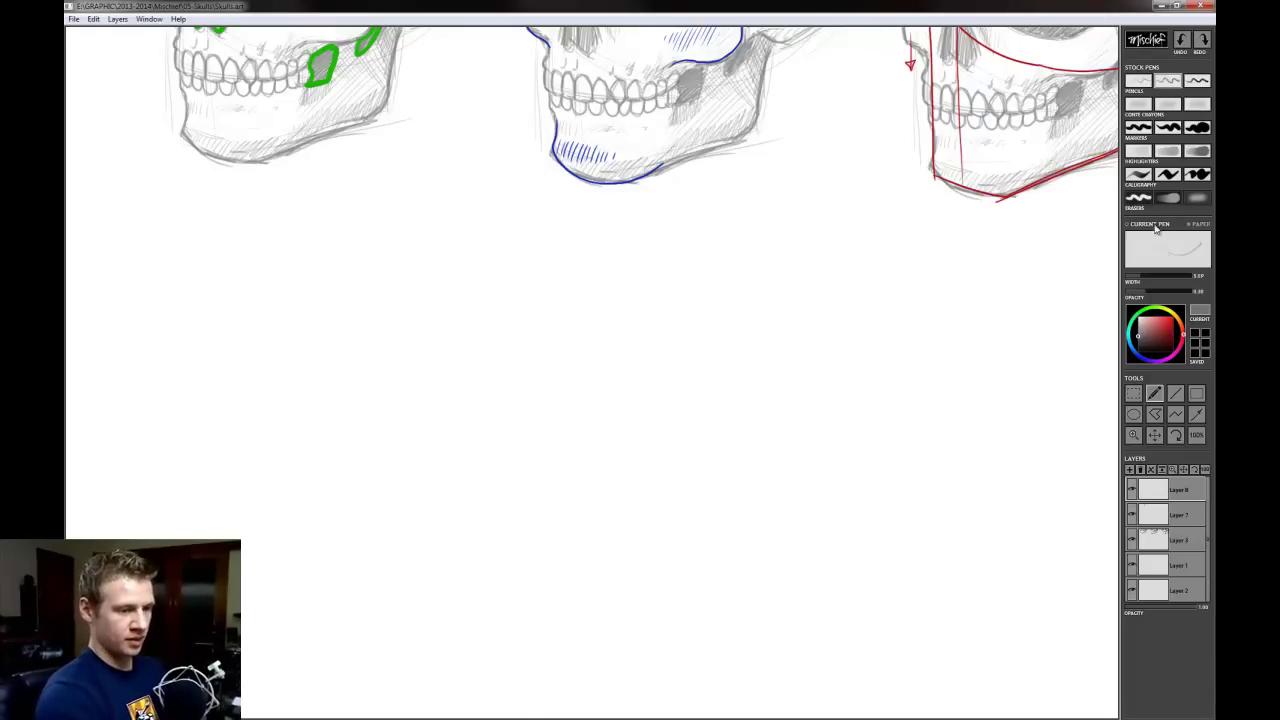
Set the pen colour to black and increase the pencil width, testing with a squiggle and undoing it
{"action": "left_click", "coordinate": [1137, 330]}
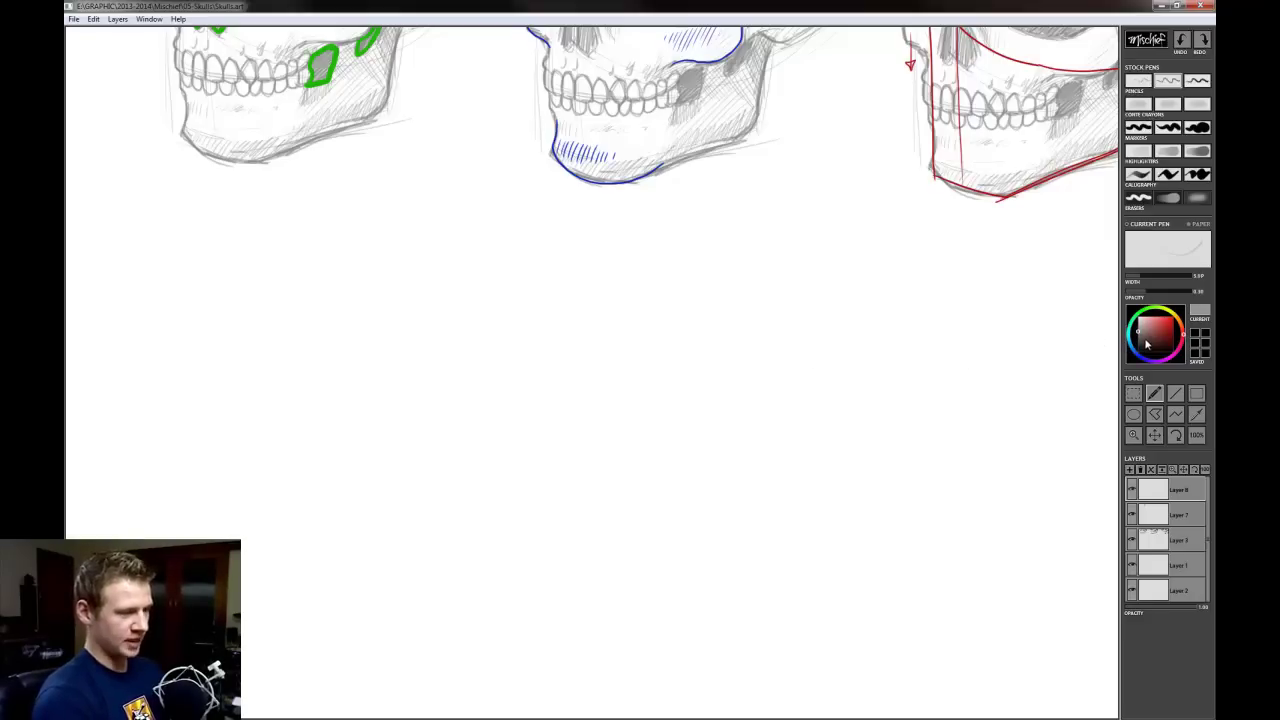
{"action": "left_click", "coordinate": [1138, 350]}
{"action": "left_click_drag", "start_coordinate": [515, 300], "coordinate": [525, 423]}
{"action": "key", "text": "ctrl+z"}
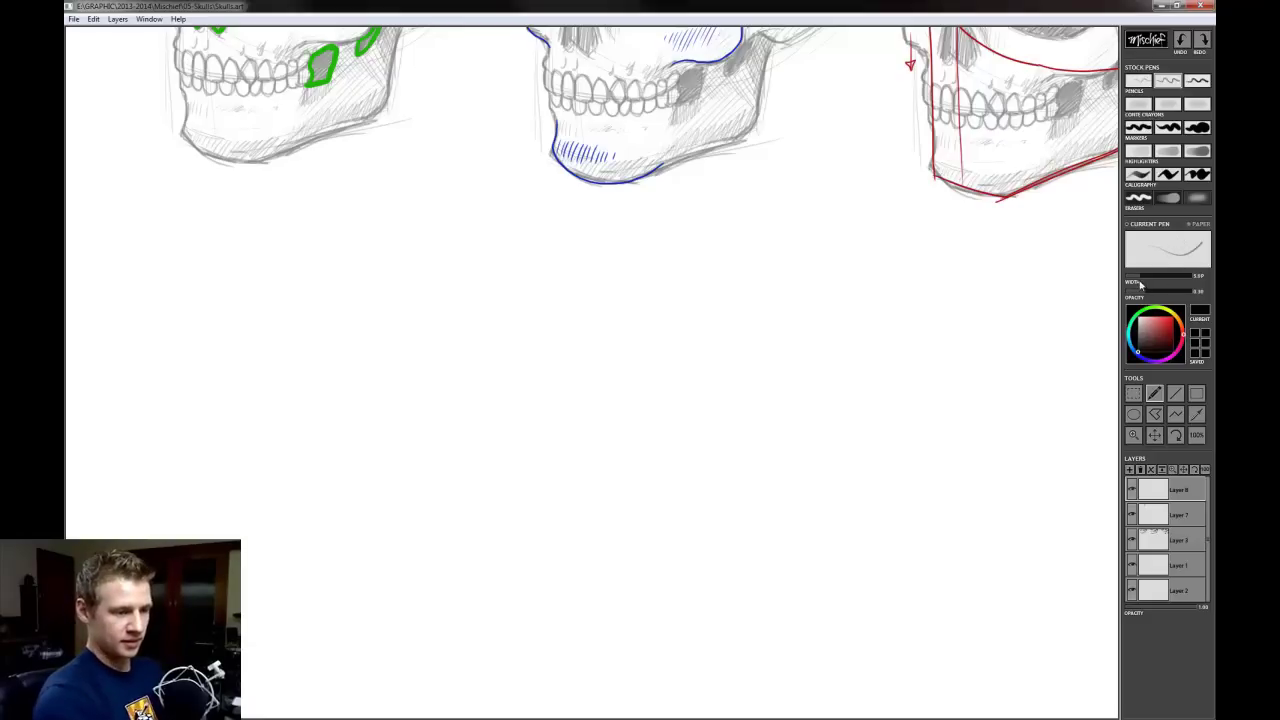
{"action": "left_click_drag", "start_coordinate": [512, 357], "coordinate": [640, 476]}
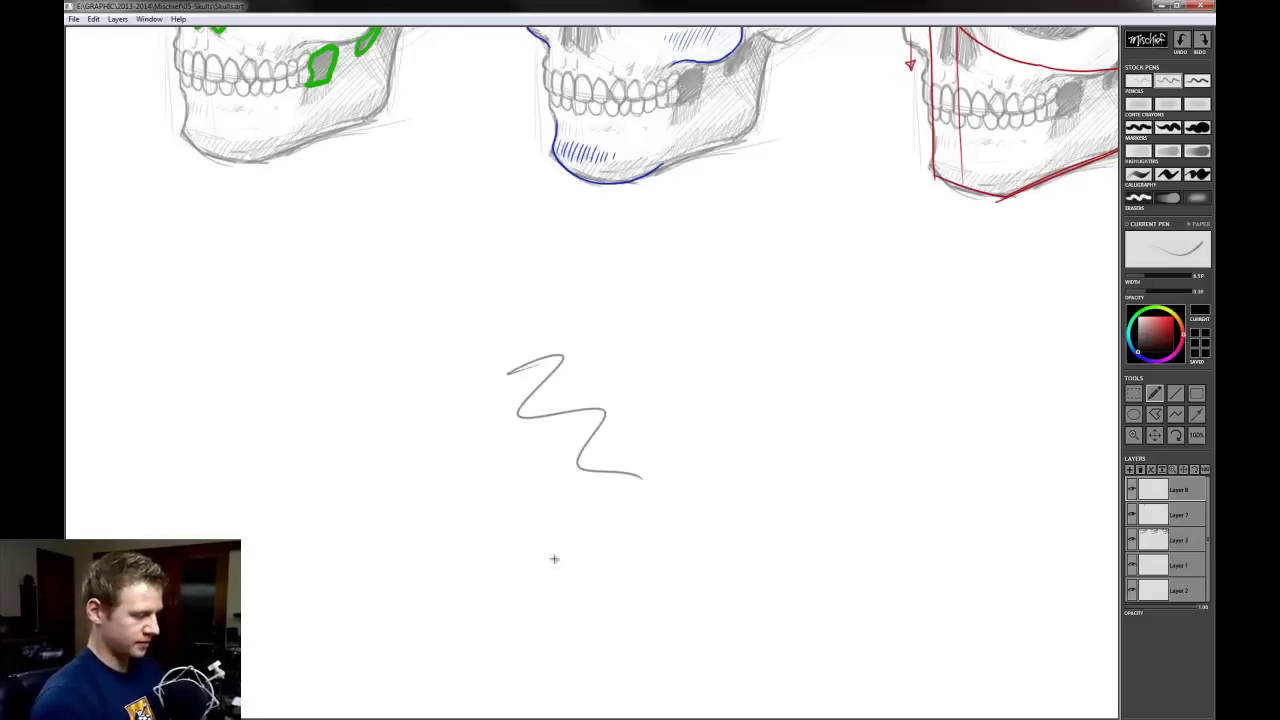
{"action": "key", "text": "ctrl+z"}
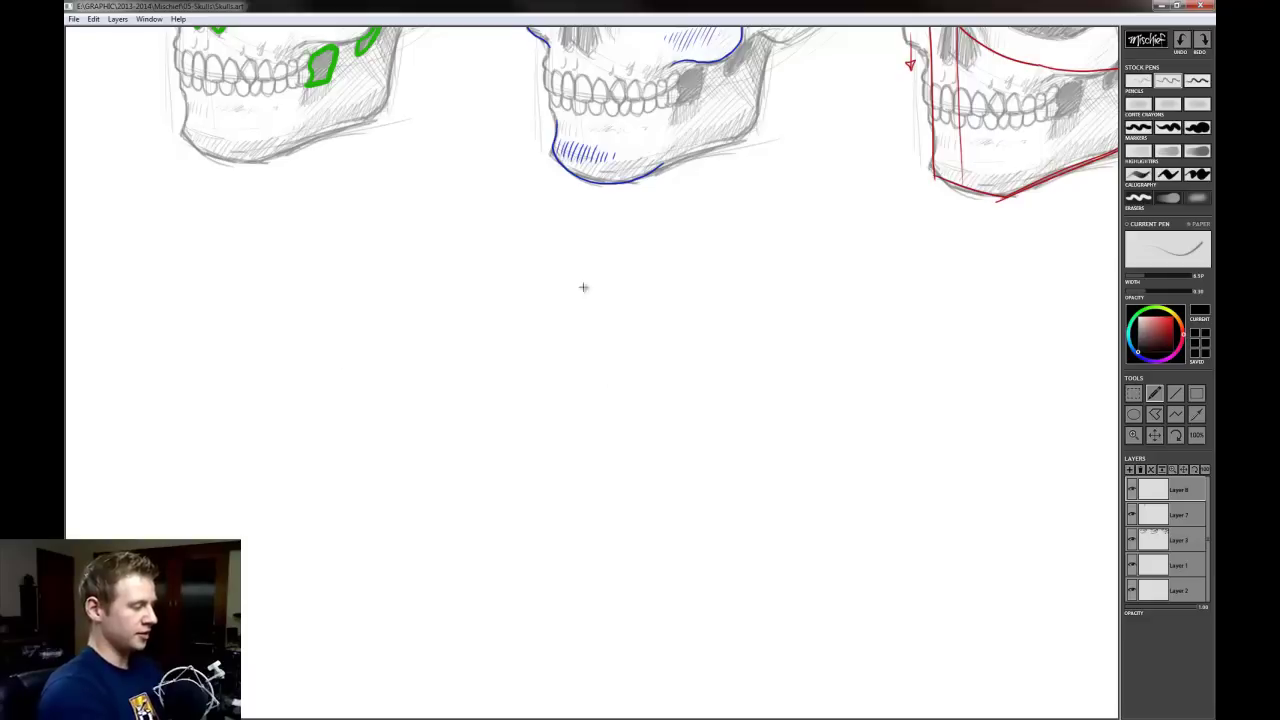
Sketch a large circle below the marked skulls, with a vertical centre line running through it and down past its lower edge
{"action": "mouse_move", "coordinate": [583, 287]}
{"action": "left_mouse_down"}
{"action": "mouse_move", "coordinate": [488, 547]}
{"action": "mouse_move", "coordinate": [350, 318]}
{"action": "mouse_move", "coordinate": [597, 321]}
{"action": "mouse_move", "coordinate": [427, 526]}
{"action": "mouse_move", "coordinate": [353, 299]}
{"action": "mouse_move", "coordinate": [604, 384]}
{"action": "mouse_move", "coordinate": [434, 536]}
{"action": "mouse_move", "coordinate": [382, 287]}
{"action": "mouse_move", "coordinate": [612, 364]}
{"action": "mouse_move", "coordinate": [357, 436]}
{"action": "mouse_move", "coordinate": [327, 400]}
{"action": "mouse_move", "coordinate": [522, 529]}
{"action": "mouse_move", "coordinate": [580, 303]}
{"action": "left_mouse_up"}
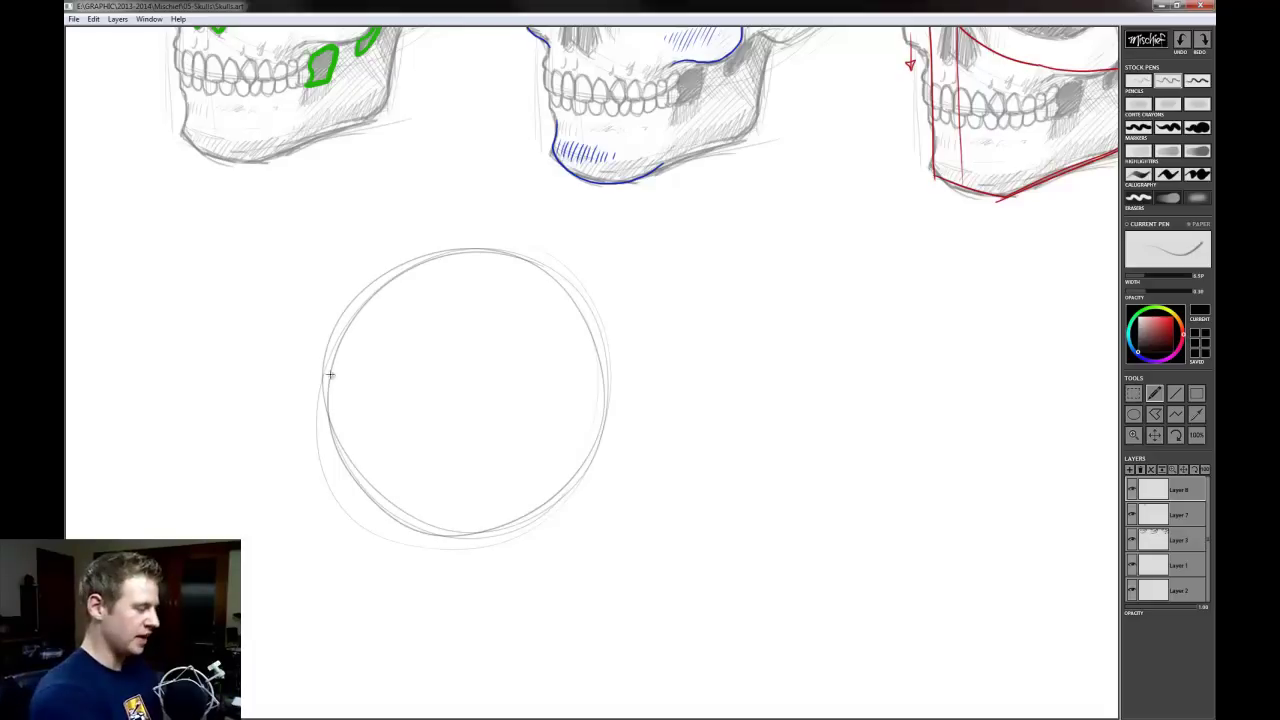
{"action": "mouse_move", "coordinate": [330, 374]}
{"action": "left_mouse_down"}
{"action": "mouse_move", "coordinate": [450, 541]}
{"action": "mouse_move", "coordinate": [536, 527]}
{"action": "mouse_move", "coordinate": [413, 527]}
{"action": "mouse_move", "coordinate": [506, 523]}
{"action": "left_mouse_up"}
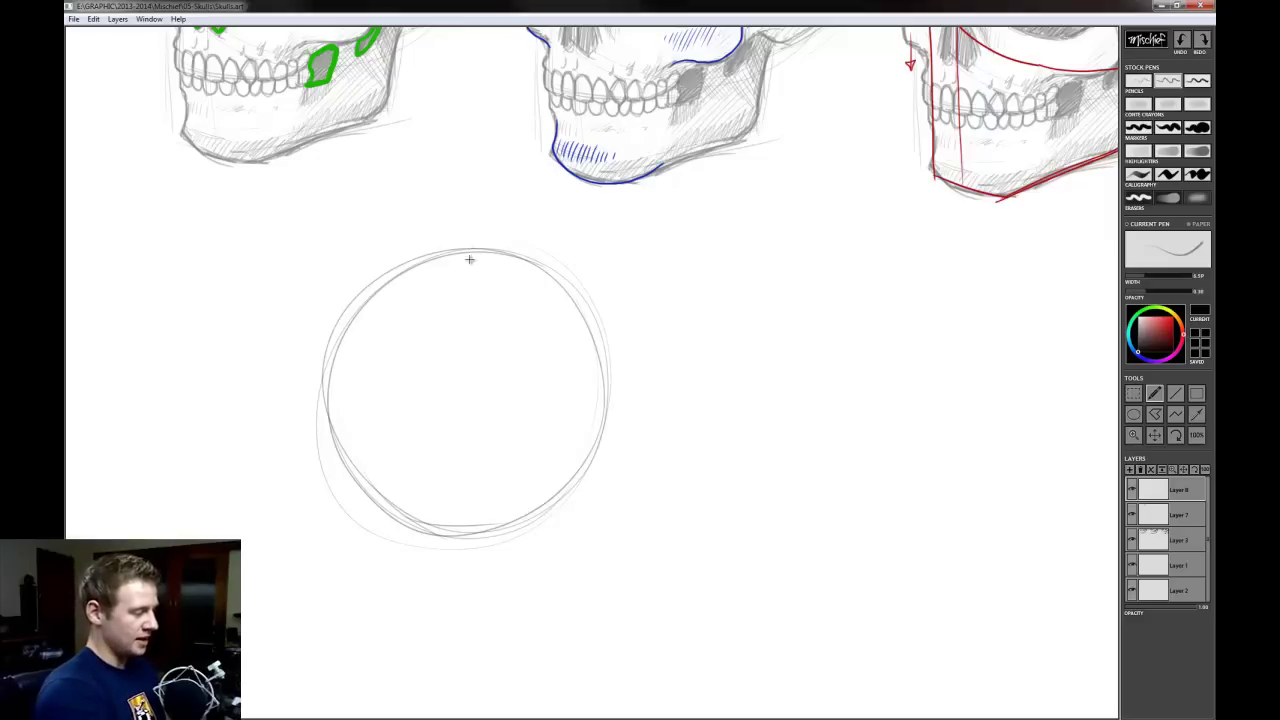
{"action": "left_click_drag", "start_coordinate": [467, 300], "coordinate": [474, 664]}
{"action": "left_click_drag", "start_coordinate": [466, 565], "coordinate": [465, 676]}
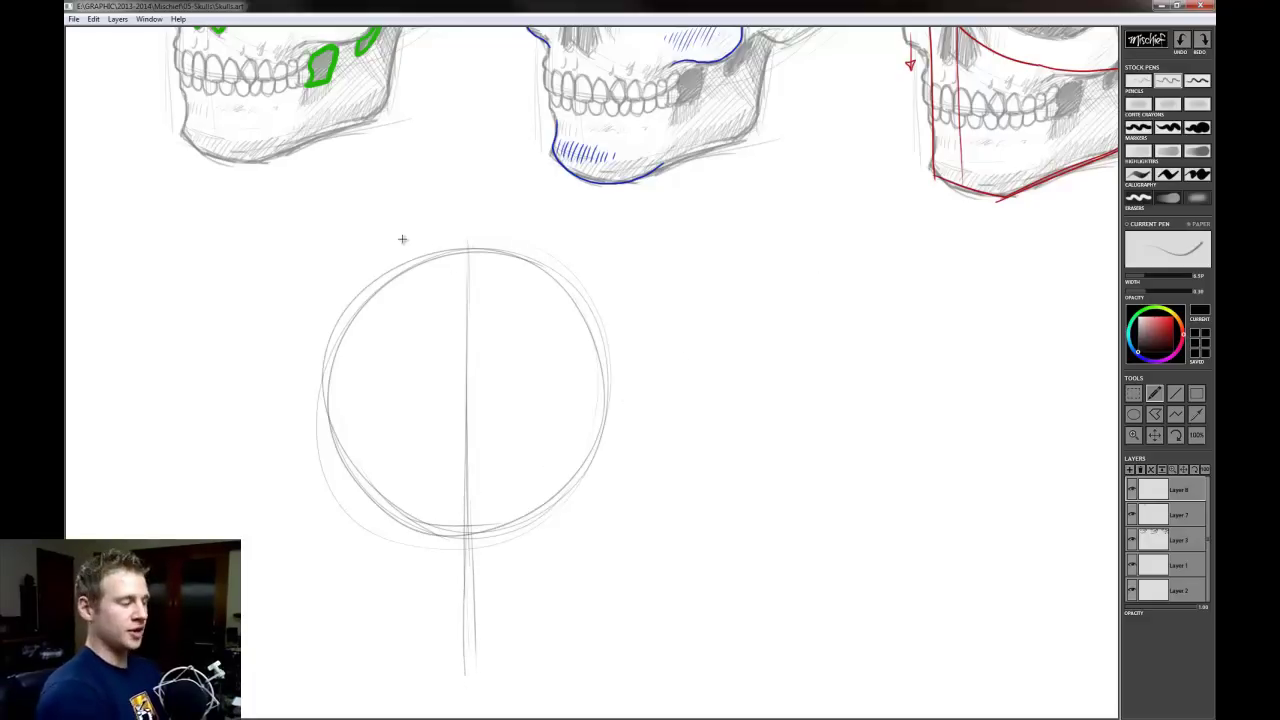
Draw light horizontal guide lines from the circle's top and bottom across the empty area beside it
{"action": "left_click_drag", "start_coordinate": [497, 246], "coordinate": [900, 257]}
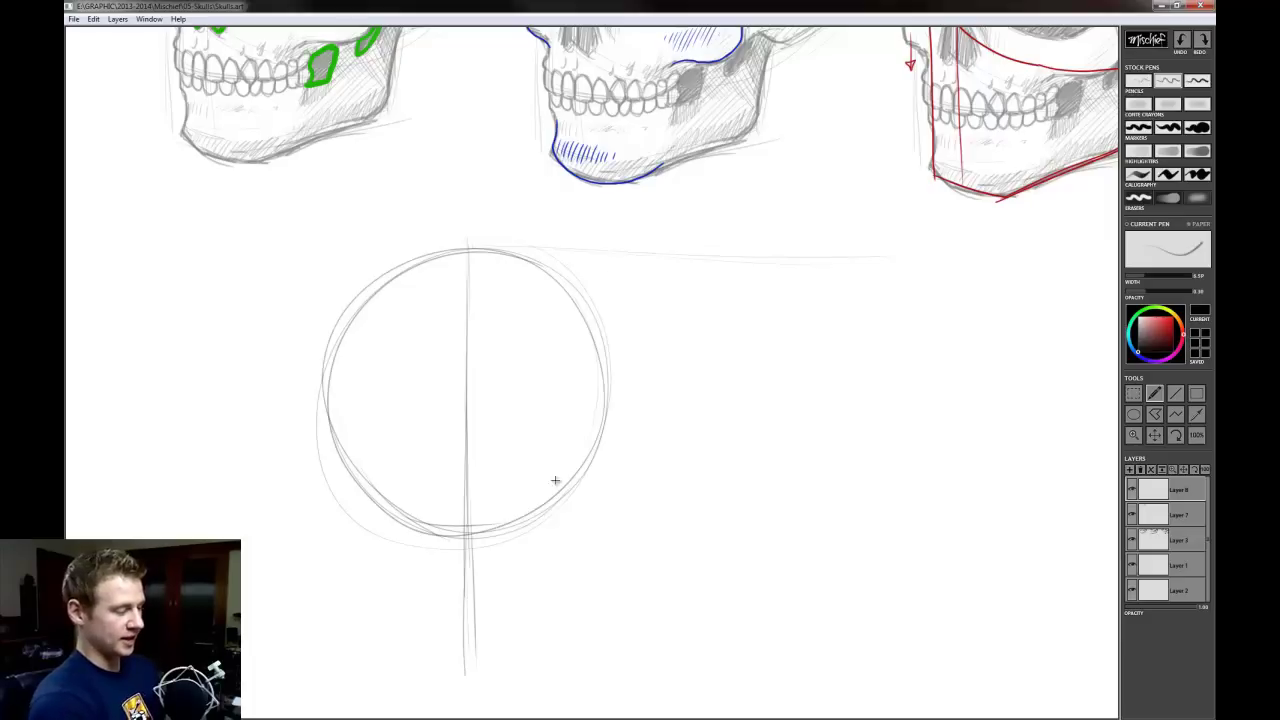
{"action": "left_click_drag", "start_coordinate": [682, 548], "coordinate": [894, 556]}
{"action": "left_click_drag", "start_coordinate": [546, 537], "coordinate": [980, 552]}
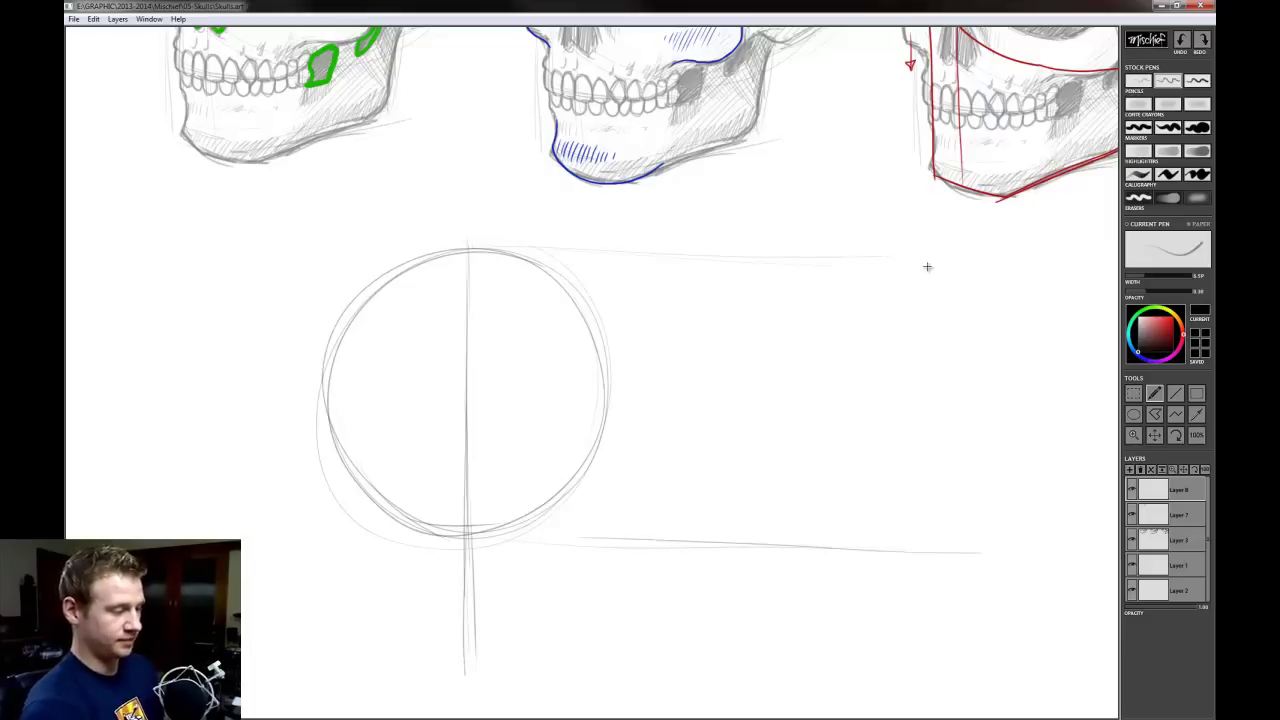
Sketch a second circle of matching height between the guide lines and undo the trial vertical stroke inside it
{"action": "mouse_move", "coordinate": [694, 352]}
{"action": "left_mouse_down"}
{"action": "mouse_move", "coordinate": [800, 555]}
{"action": "mouse_move", "coordinate": [781, 532]}
{"action": "mouse_move", "coordinate": [947, 350]}
{"action": "left_mouse_up"}
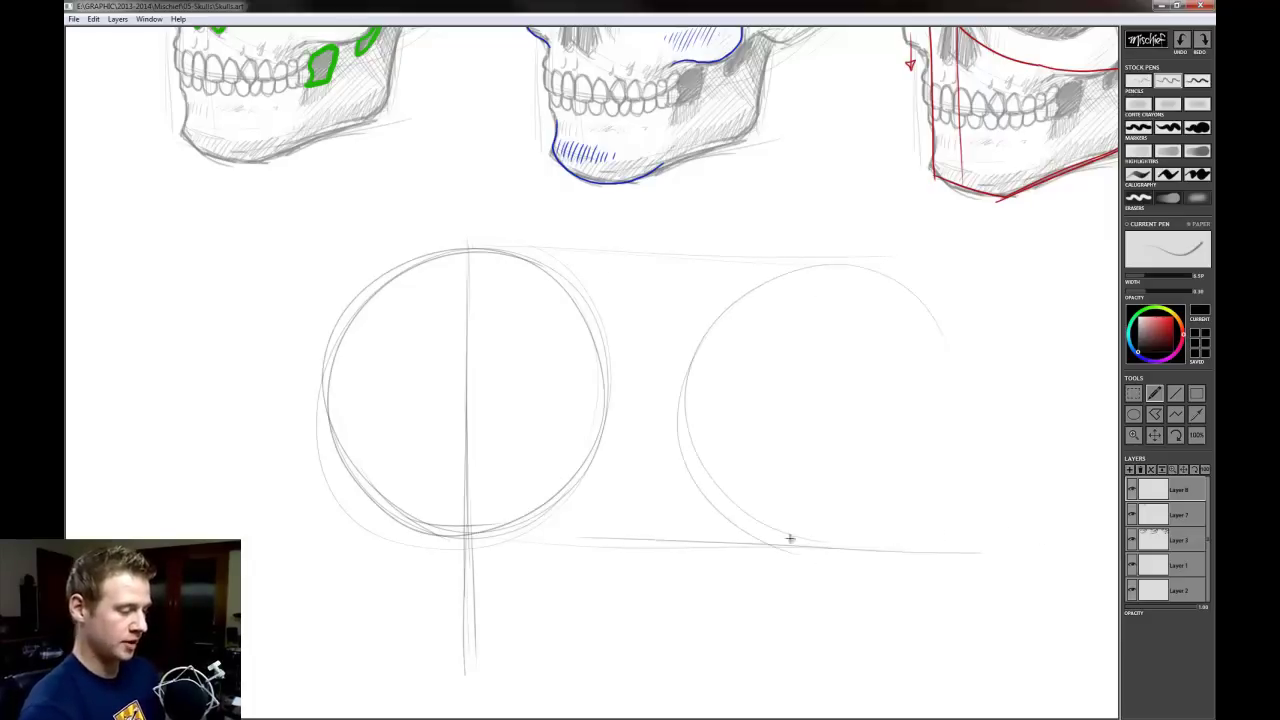
{"action": "mouse_move", "coordinate": [790, 538]}
{"action": "left_mouse_down"}
{"action": "mouse_move", "coordinate": [960, 314]}
{"action": "mouse_move", "coordinate": [960, 340]}
{"action": "mouse_move", "coordinate": [706, 474]}
{"action": "mouse_move", "coordinate": [778, 283]}
{"action": "mouse_move", "coordinate": [906, 277]}
{"action": "mouse_move", "coordinate": [837, 543]}
{"action": "mouse_move", "coordinate": [966, 400]}
{"action": "left_mouse_up"}
{"action": "mouse_move", "coordinate": [952, 325]}
{"action": "left_mouse_down"}
{"action": "mouse_move", "coordinate": [927, 510]}
{"action": "mouse_move", "coordinate": [797, 260]}
{"action": "left_mouse_up"}
{"action": "left_click_drag", "start_coordinate": [709, 514], "coordinate": [738, 292]}
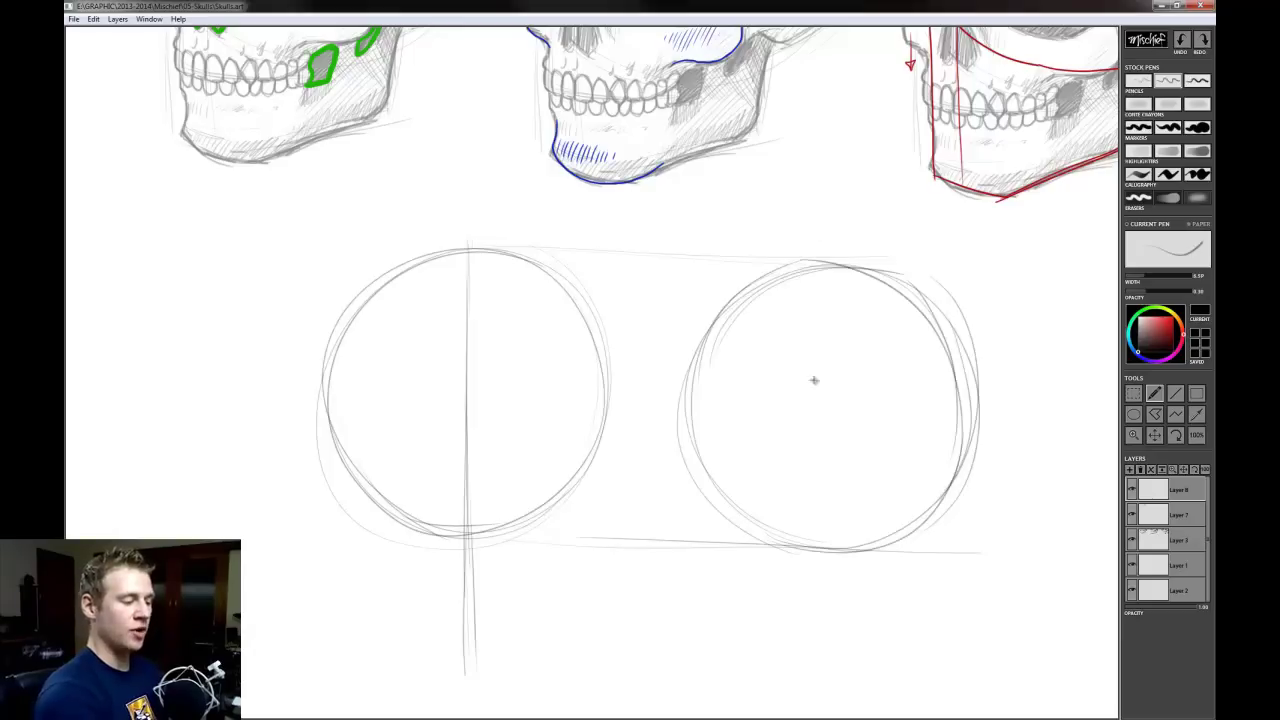
{"action": "left_click_drag", "start_coordinate": [814, 300], "coordinate": [814, 448]}
{"action": "key", "text": "ctrl+z"}
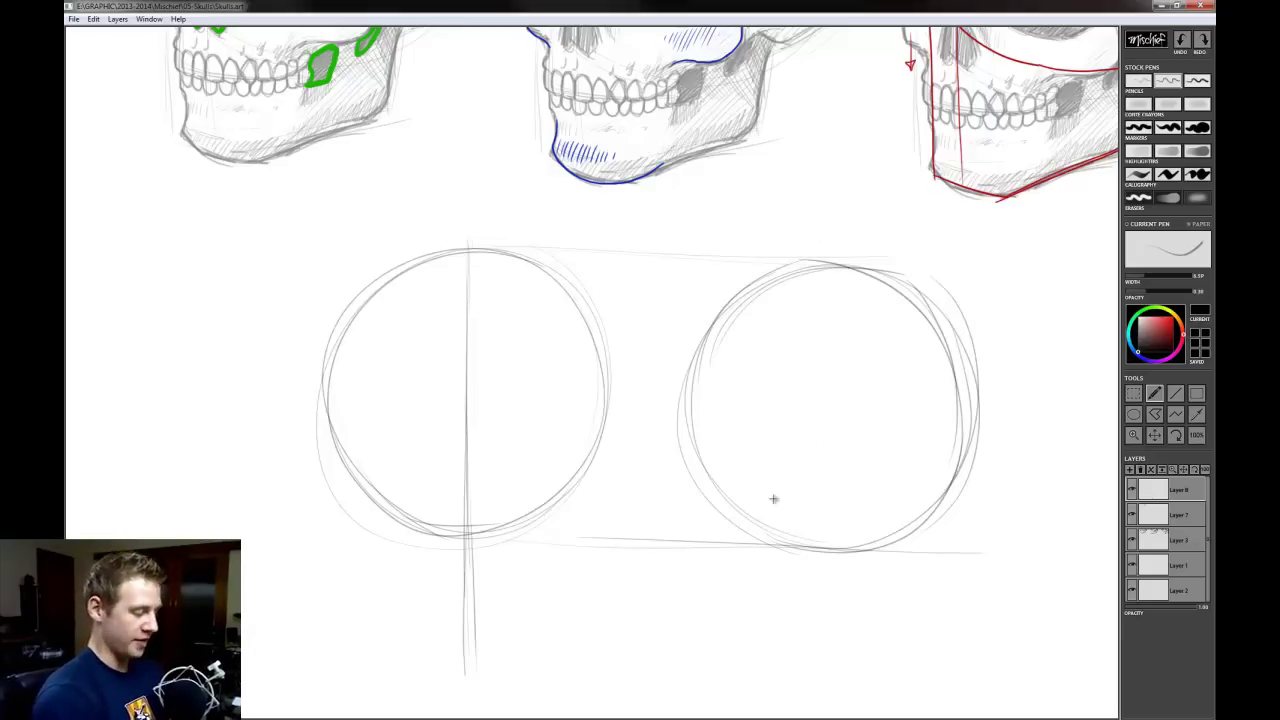
Draw the tapering sides of the front-view face down from both edges of the first circle, undoing the stray vertical line beside it
{"action": "mouse_move", "coordinate": [757, 563]}
{"action": "left_mouse_down"}
{"action": "mouse_move", "coordinate": [746, 526]}
{"action": "mouse_move", "coordinate": [766, 469]}
{"action": "left_mouse_up"}
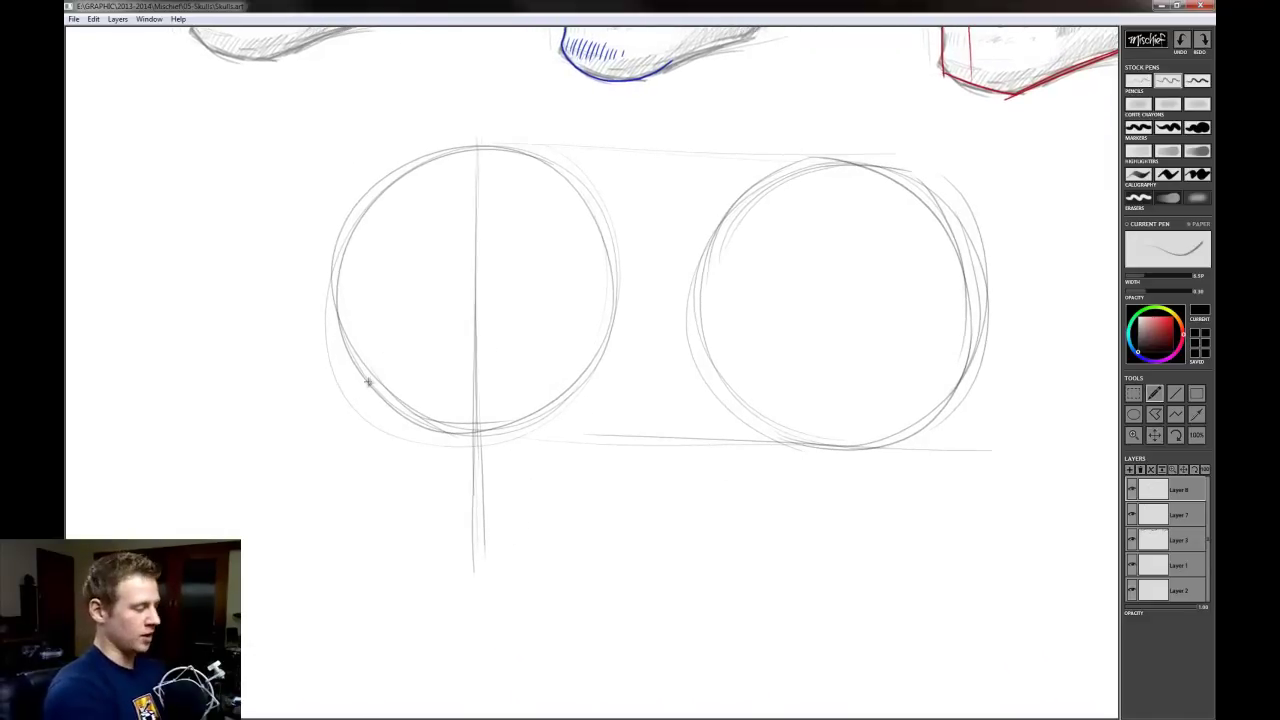
{"action": "left_click_drag", "start_coordinate": [340, 225], "coordinate": [358, 450]}
{"action": "left_click_drag", "start_coordinate": [342, 270], "coordinate": [364, 468]}
{"action": "left_click_drag", "start_coordinate": [345, 180], "coordinate": [354, 370]}
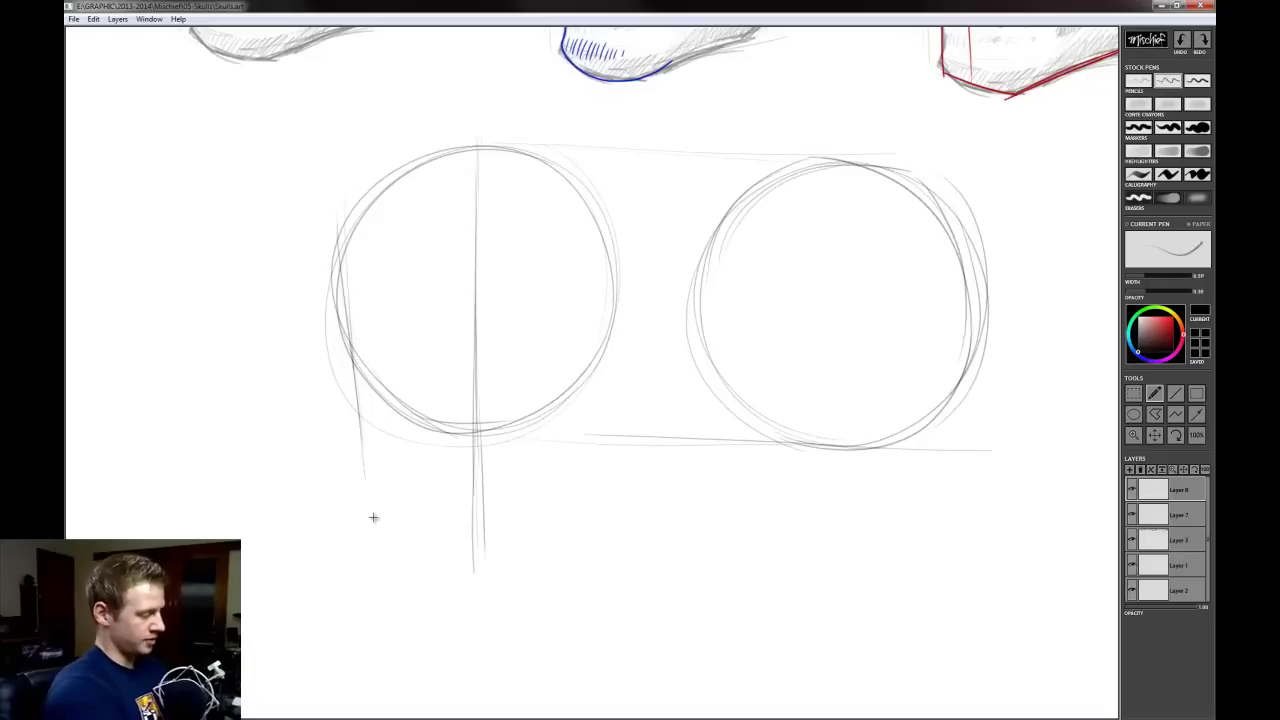
{"action": "left_click_drag", "start_coordinate": [345, 250], "coordinate": [370, 490]}
{"action": "left_click_drag", "start_coordinate": [346, 306], "coordinate": [362, 428]}
{"action": "mouse_move", "coordinate": [612, 244]}
{"action": "left_mouse_down"}
{"action": "mouse_move", "coordinate": [576, 506]}
{"action": "mouse_move", "coordinate": [594, 391]}
{"action": "left_mouse_up"}
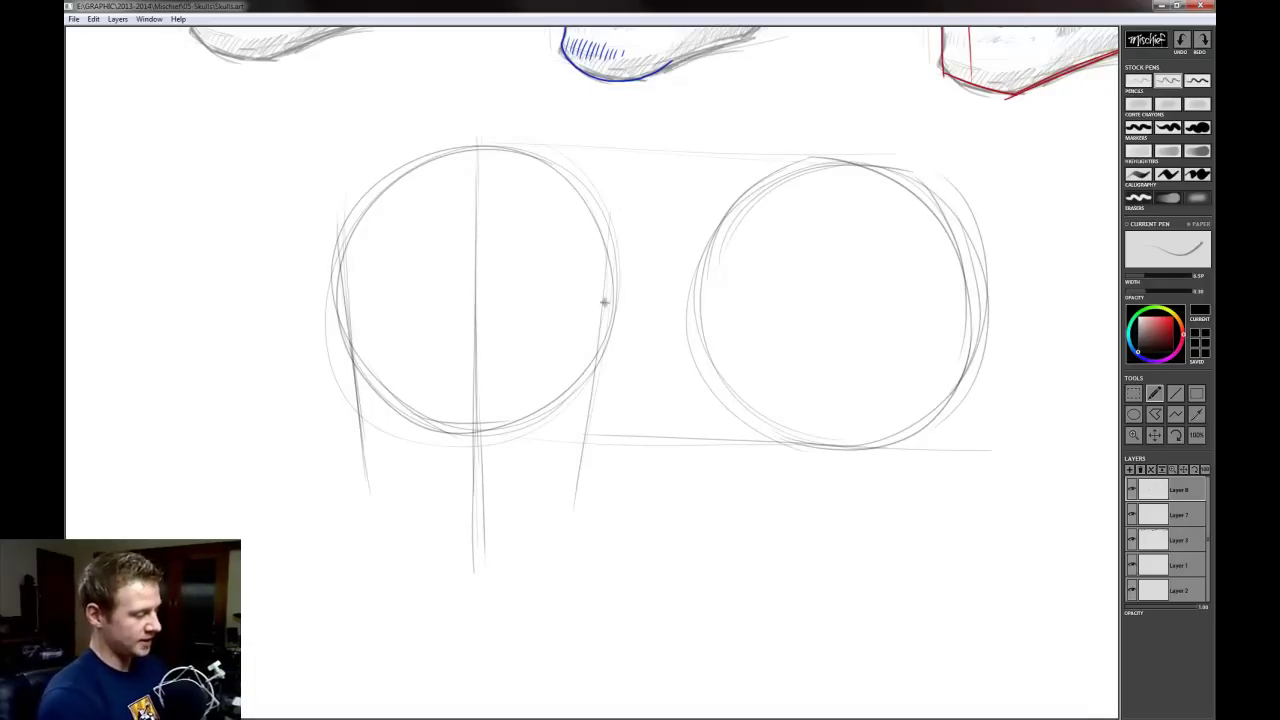
{"action": "left_click_drag", "start_coordinate": [604, 302], "coordinate": [581, 462]}
{"action": "left_click_drag", "start_coordinate": [594, 332], "coordinate": [579, 466]}
{"action": "left_click_drag", "start_coordinate": [354, 358], "coordinate": [360, 460]}
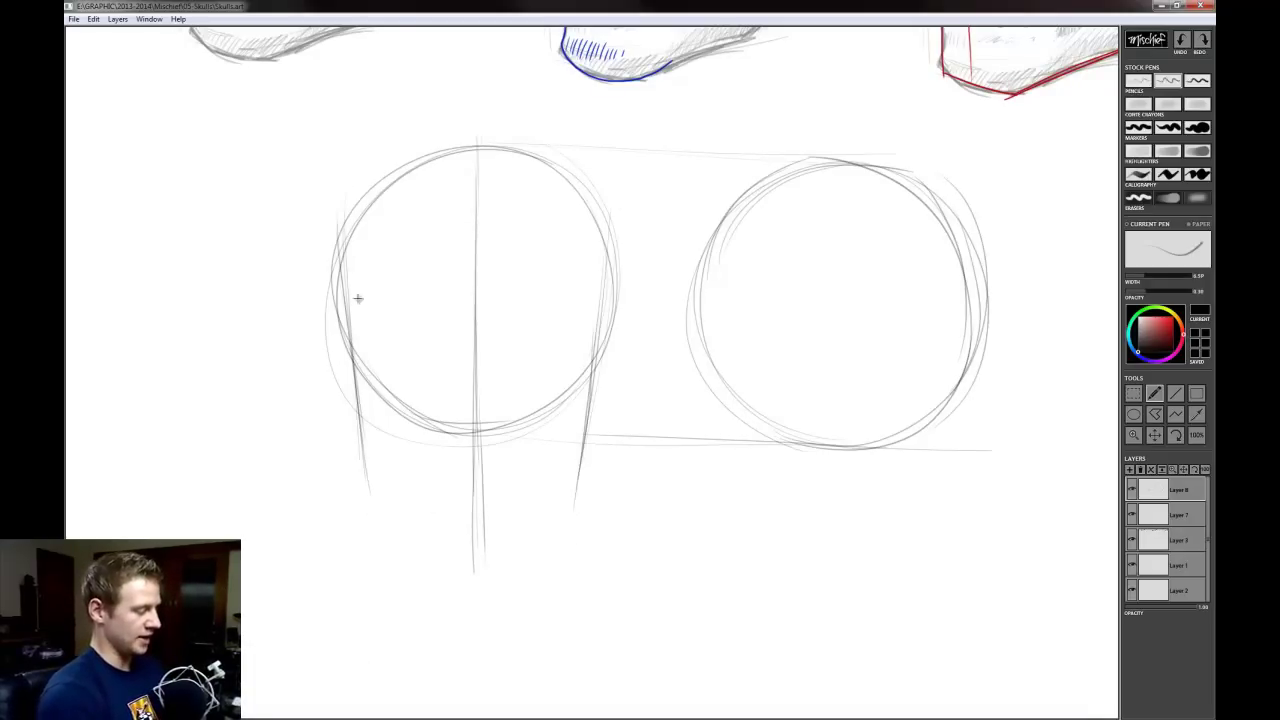
{"action": "left_click_drag", "start_coordinate": [307, 198], "coordinate": [306, 515]}
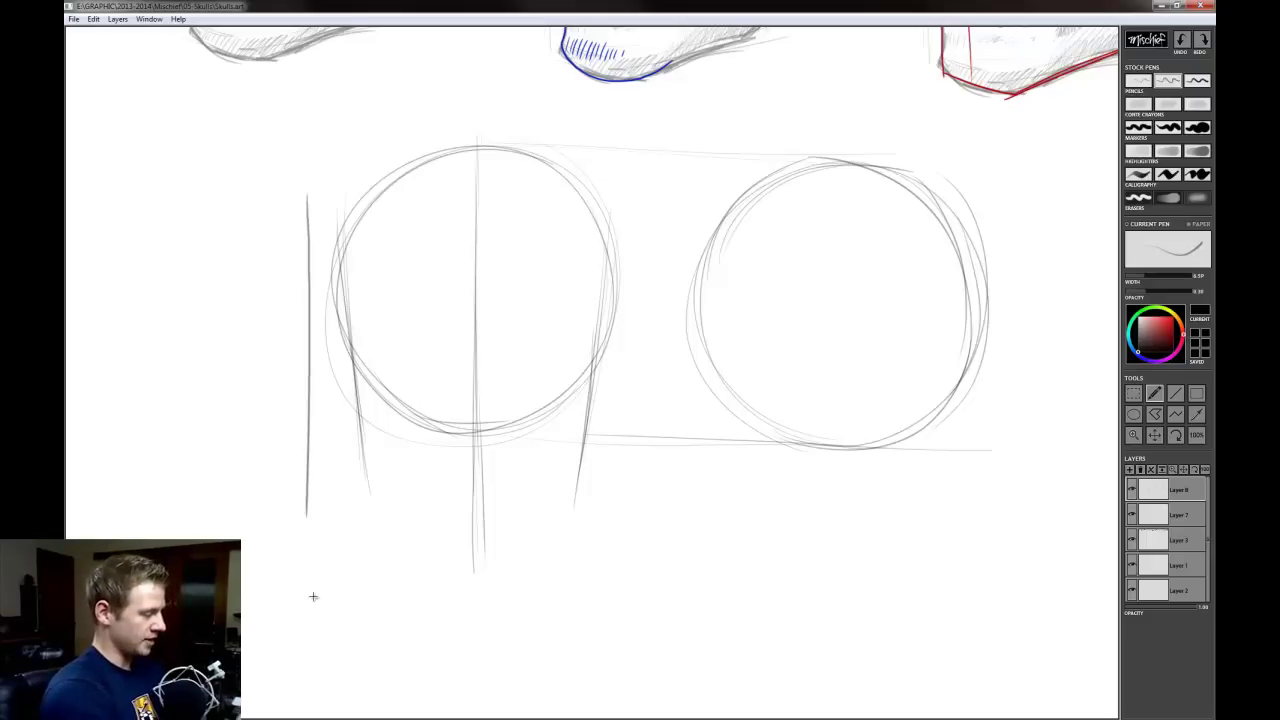
{"action": "key", "text": "ctrl+z"}
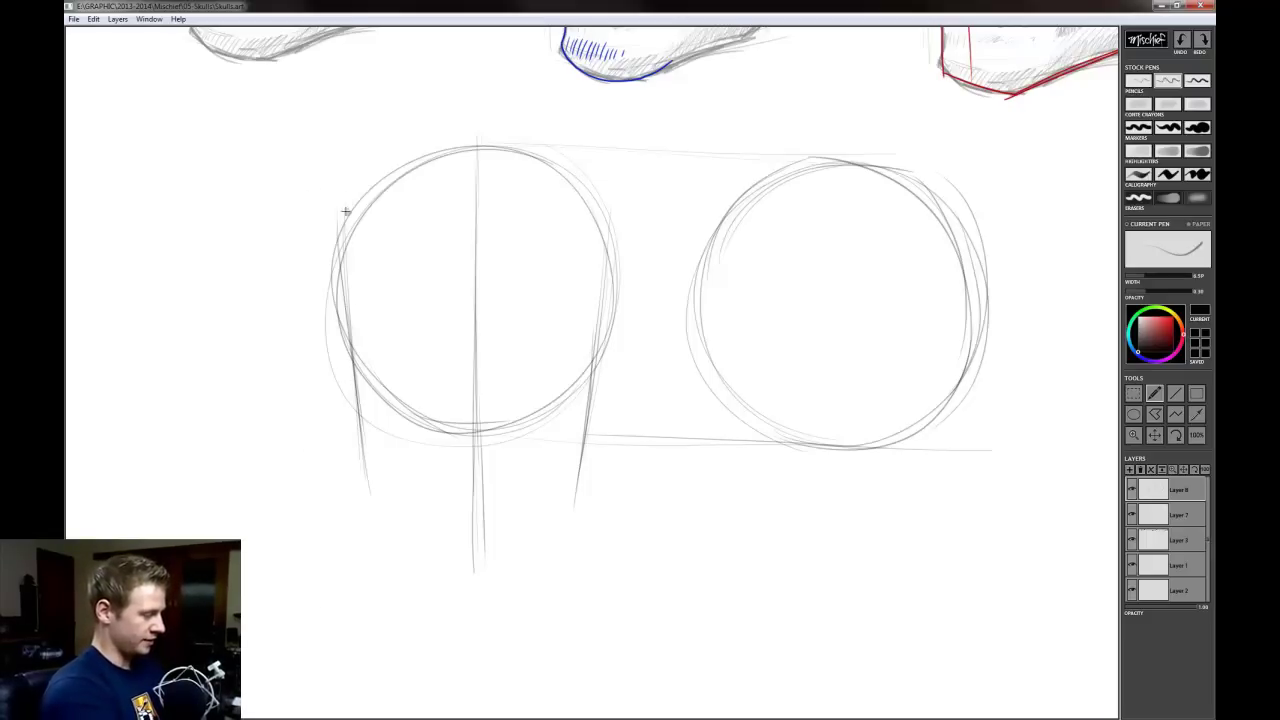
{"action": "left_click_drag", "start_coordinate": [346, 322], "coordinate": [356, 456]}
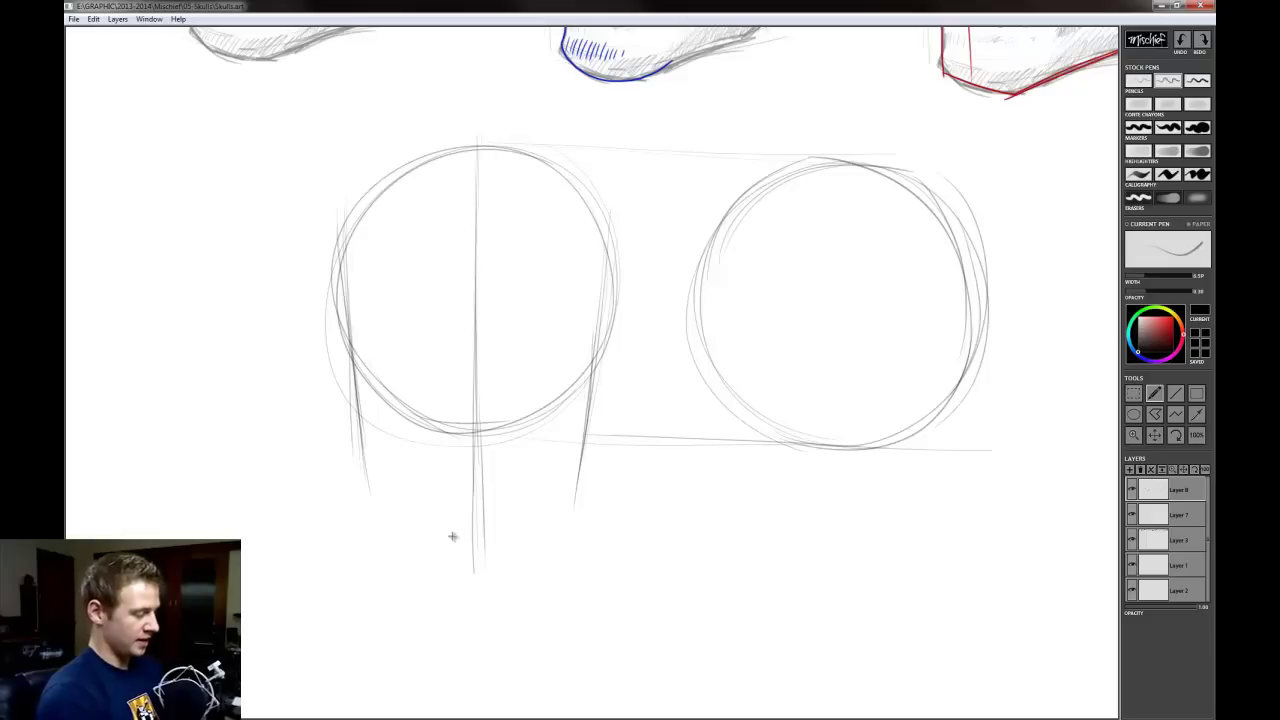
Mark the chin on the front view's centre line, extend a guide from it under the second circle, and draw the angled jaw lines
{"action": "left_click_drag", "start_coordinate": [473, 450], "coordinate": [475, 544]}
{"action": "mouse_move", "coordinate": [474, 486]}
{"action": "left_mouse_down"}
{"action": "mouse_move", "coordinate": [473, 559]}
{"action": "mouse_move", "coordinate": [474, 543]}
{"action": "mouse_move", "coordinate": [888, 553]}
{"action": "left_mouse_up"}
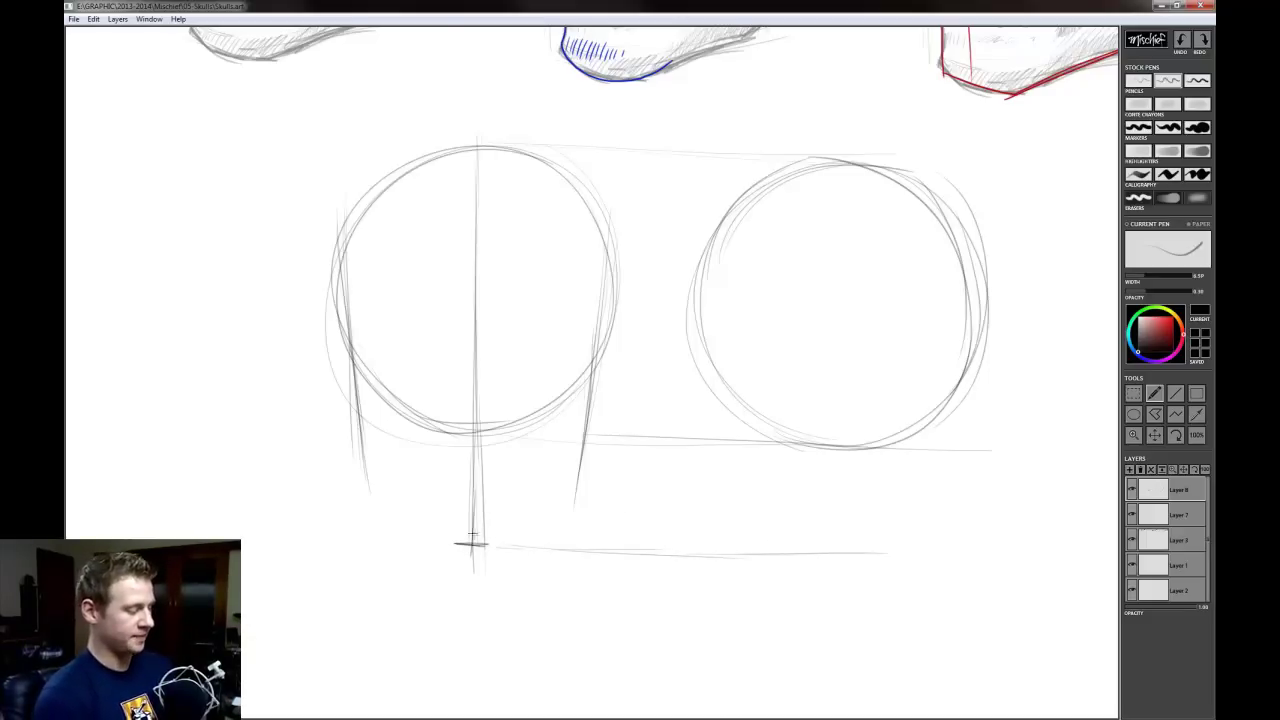
{"action": "left_click_drag", "start_coordinate": [345, 462], "coordinate": [478, 560]}
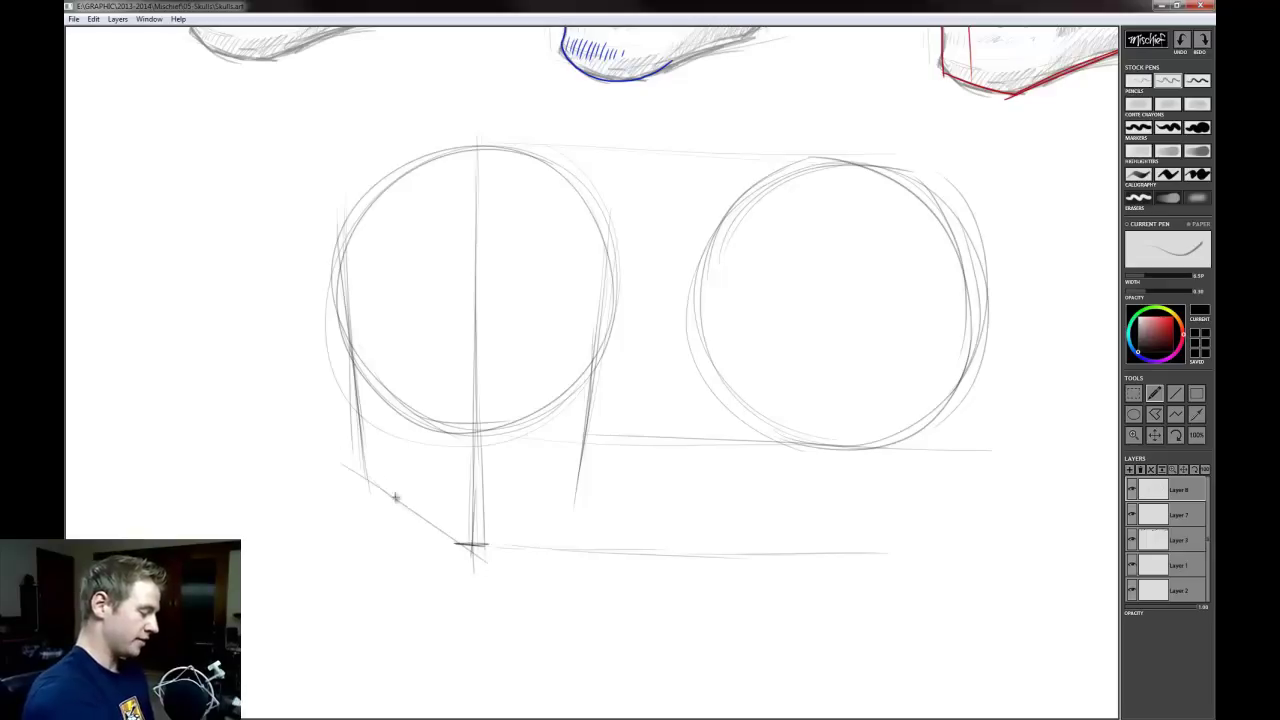
{"action": "left_click_drag", "start_coordinate": [338, 436], "coordinate": [451, 557]}
{"action": "mouse_move", "coordinate": [390, 488]}
{"action": "left_mouse_down"}
{"action": "mouse_move", "coordinate": [446, 548]}
{"action": "mouse_move", "coordinate": [598, 476]}
{"action": "left_mouse_up"}
{"action": "left_click_drag", "start_coordinate": [472, 567], "coordinate": [606, 466]}
{"action": "left_click_drag", "start_coordinate": [448, 544], "coordinate": [492, 543]}
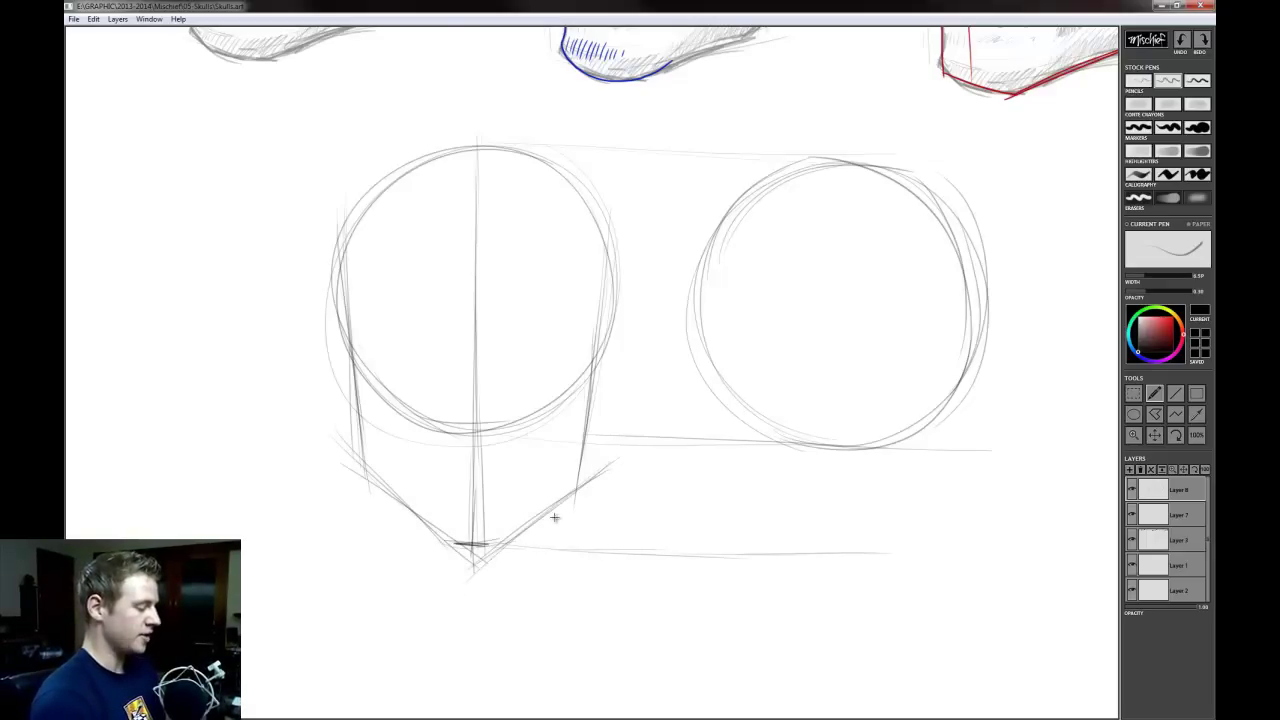
{"action": "mouse_move", "coordinate": [340, 442]}
{"action": "left_mouse_down"}
{"action": "mouse_move", "coordinate": [476, 542]}
{"action": "mouse_move", "coordinate": [571, 494]}
{"action": "left_mouse_up"}
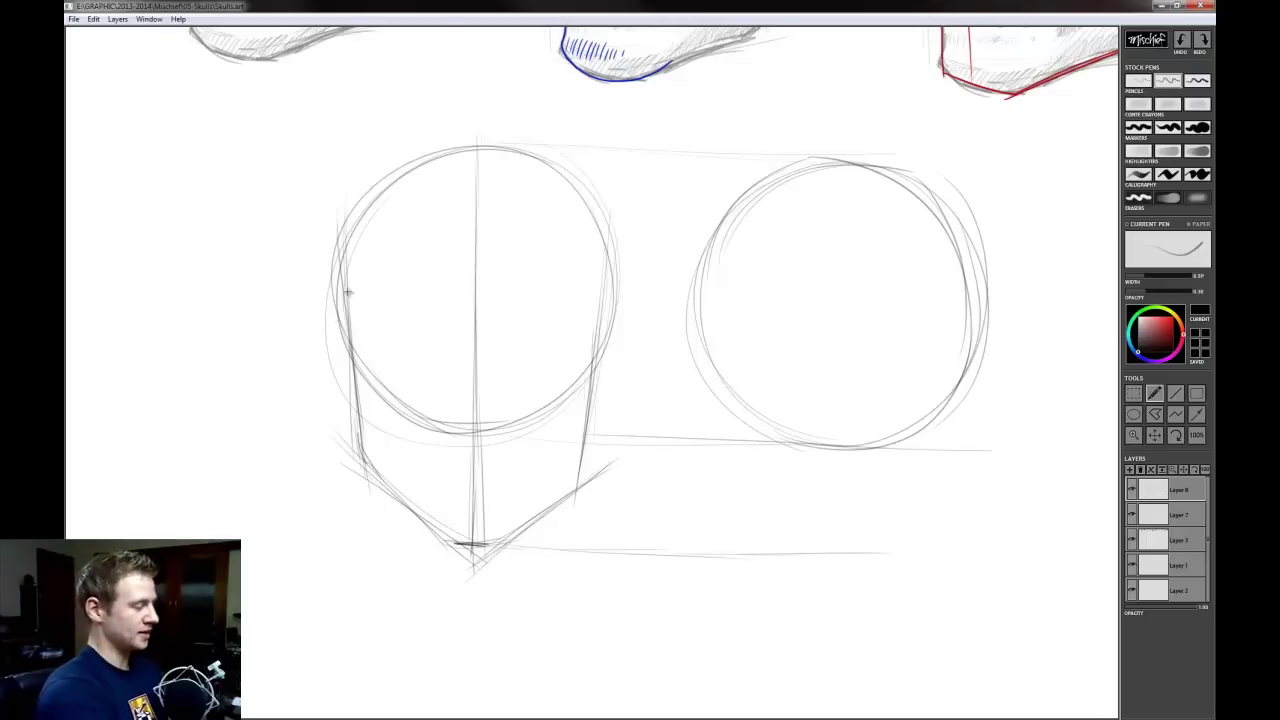
{"action": "left_click_drag", "start_coordinate": [596, 447], "coordinate": [600, 386]}
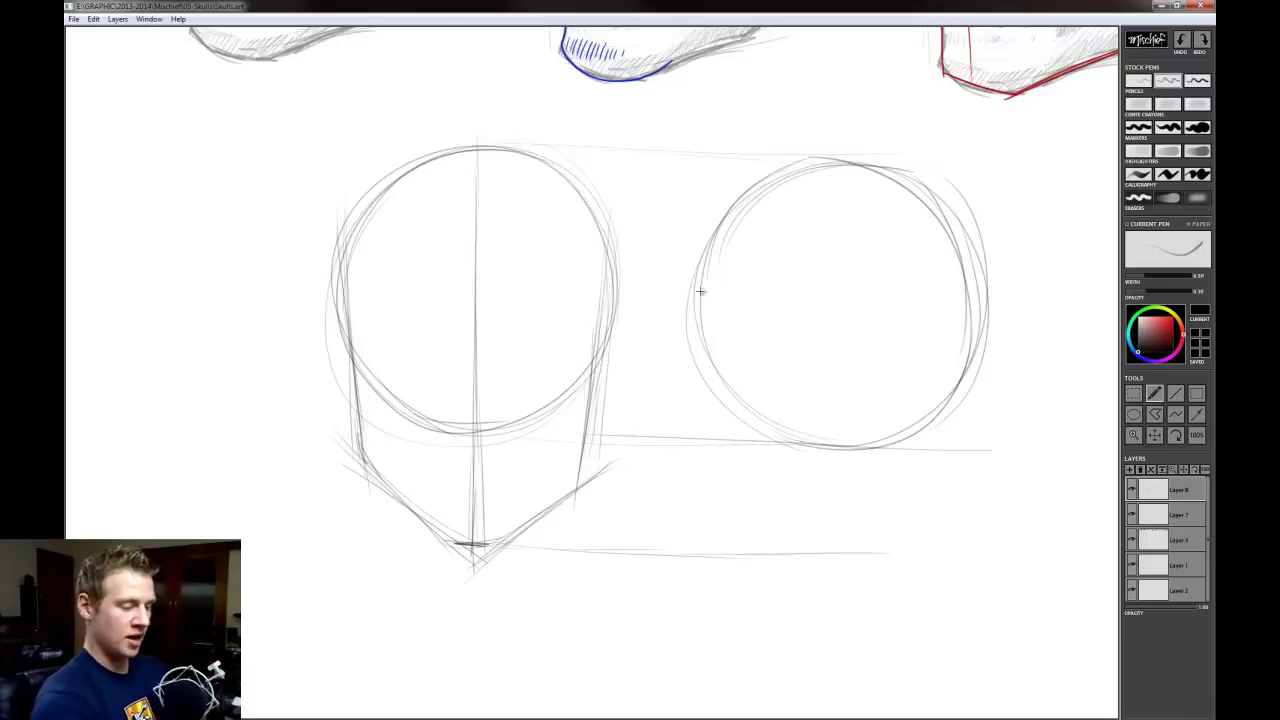
Draw the side view's vertical face line, chin, sloping jaw line and back edge of the jaw below the second circle
{"action": "mouse_move", "coordinate": [699, 368]}
{"action": "left_mouse_down"}
{"action": "mouse_move", "coordinate": [697, 546]}
{"action": "mouse_move", "coordinate": [703, 534]}
{"action": "mouse_move", "coordinate": [723, 551]}
{"action": "mouse_move", "coordinate": [717, 540]}
{"action": "mouse_move", "coordinate": [849, 523]}
{"action": "mouse_move", "coordinate": [787, 550]}
{"action": "mouse_move", "coordinate": [897, 526]}
{"action": "left_mouse_up"}
{"action": "left_click_drag", "start_coordinate": [869, 388], "coordinate": [869, 415]}
{"action": "left_click_drag", "start_coordinate": [878, 518], "coordinate": [879, 493]}
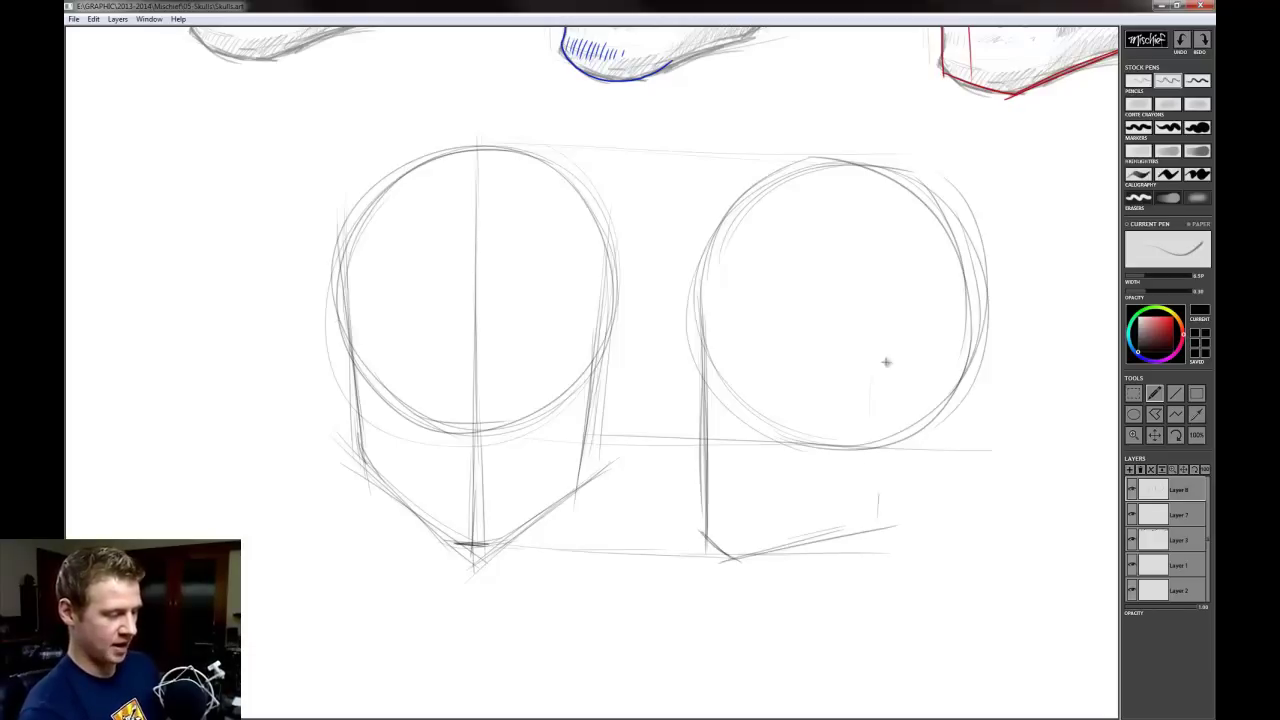
{"action": "mouse_move", "coordinate": [886, 362]}
{"action": "left_mouse_down"}
{"action": "mouse_move", "coordinate": [877, 457]}
{"action": "mouse_move", "coordinate": [800, 537]}
{"action": "mouse_move", "coordinate": [903, 477]}
{"action": "mouse_move", "coordinate": [895, 437]}
{"action": "mouse_move", "coordinate": [889, 527]}
{"action": "left_mouse_up"}
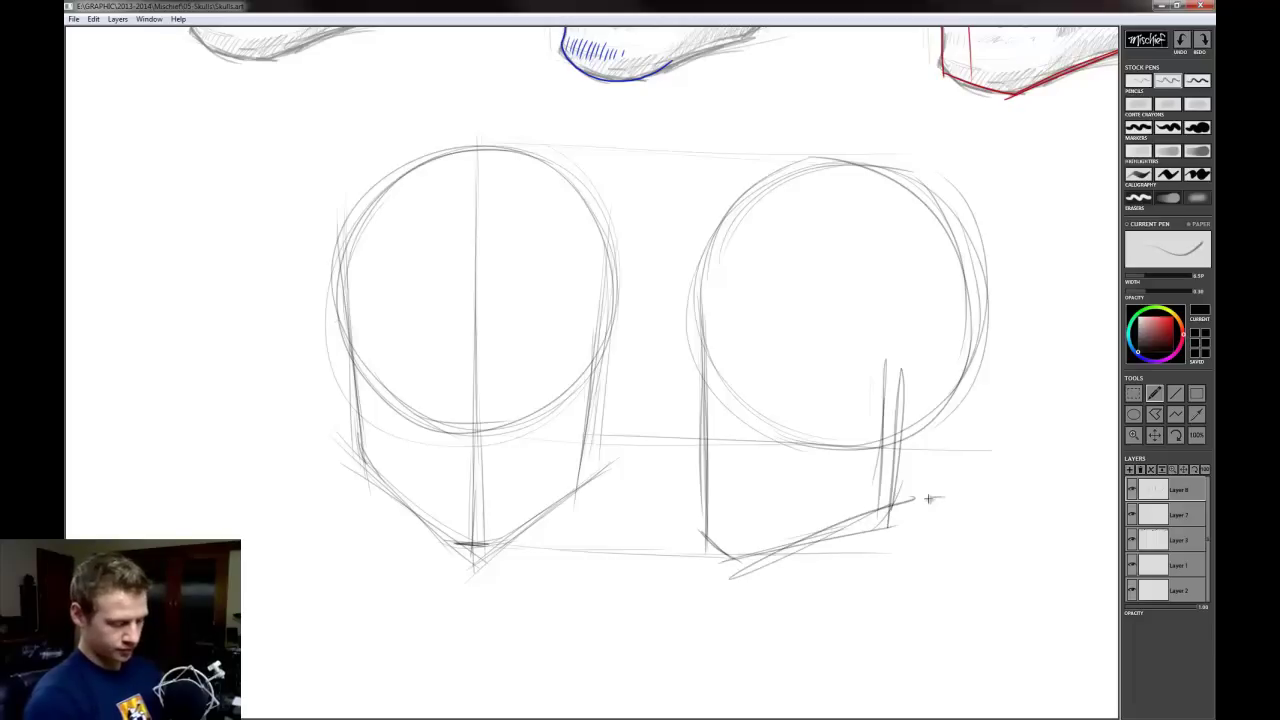
{"action": "key", "text": "ctrl+z"}
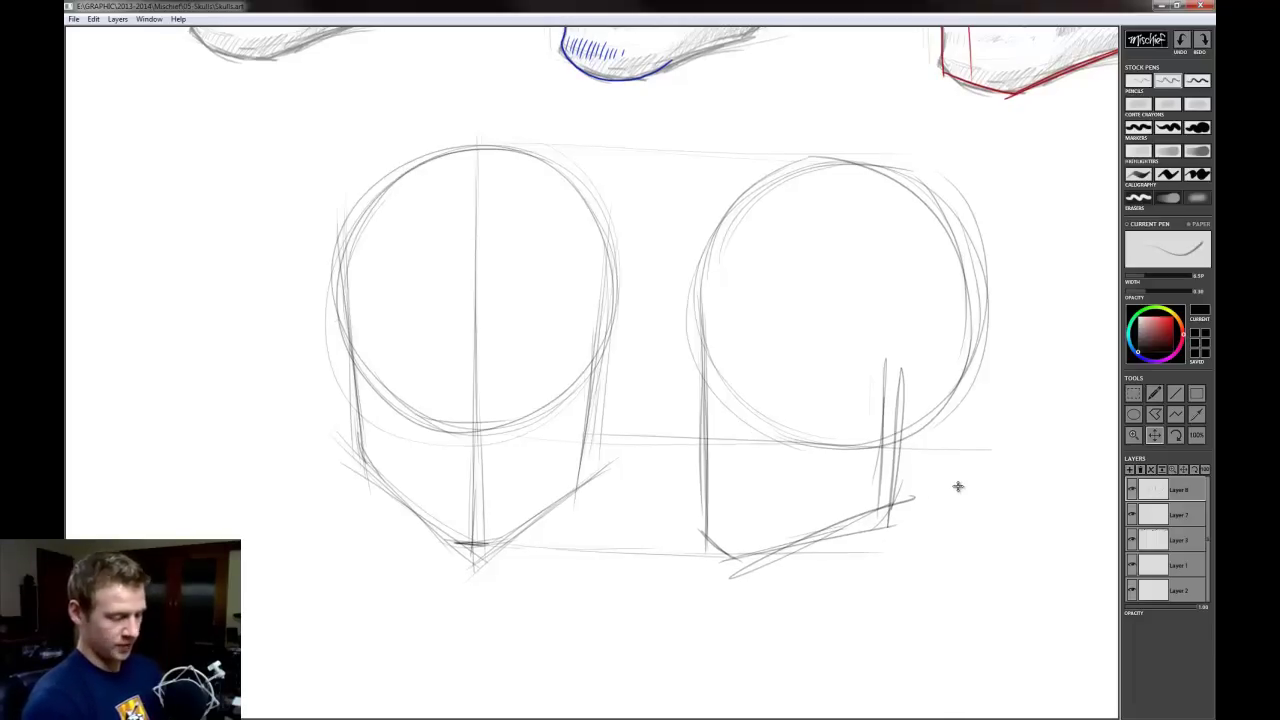
Extend the back of the side-view circle into an oval cranium, undoing the first curves and redrawing them
{"action": "left_click_drag", "start_coordinate": [957, 486], "coordinate": [931, 460]}
{"action": "mouse_move", "coordinate": [699, 224]}
{"action": "left_mouse_down"}
{"action": "mouse_move", "coordinate": [922, 177]}
{"action": "mouse_move", "coordinate": [950, 190]}
{"action": "left_mouse_up"}
{"action": "left_click_drag", "start_coordinate": [874, 168], "coordinate": [989, 341]}
{"action": "key", "text": "ctrl+z"}
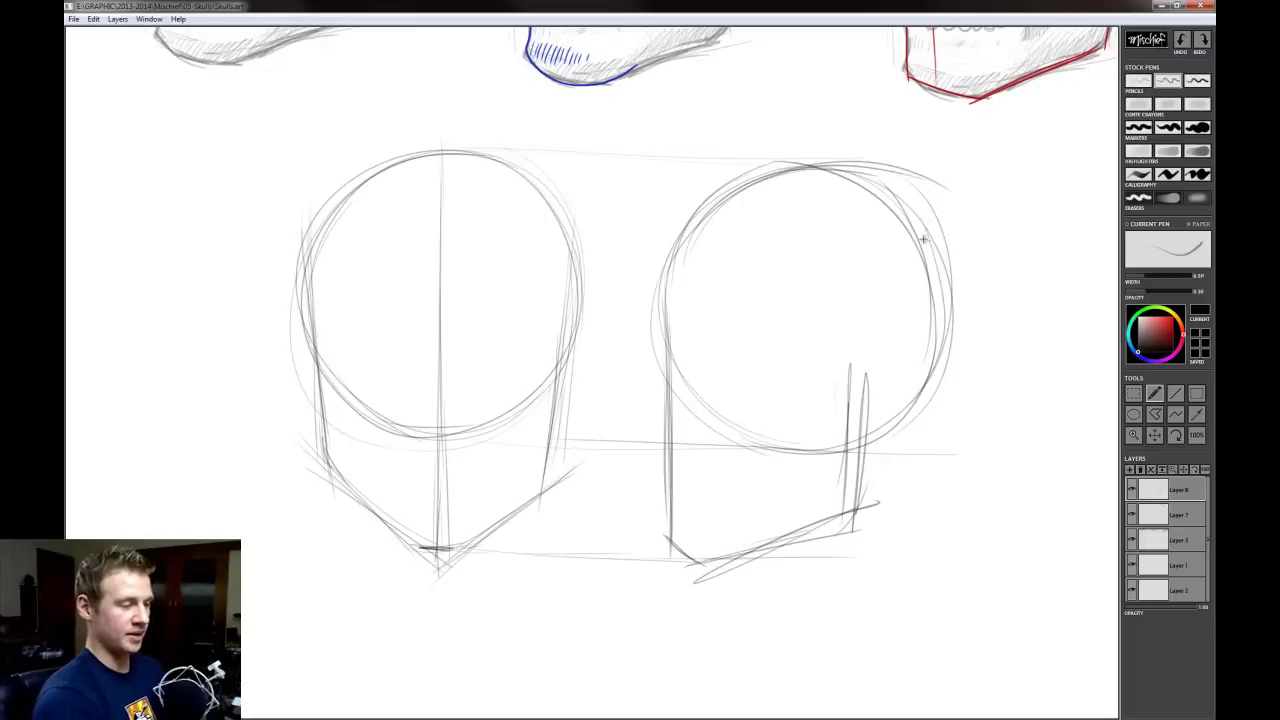
{"action": "key", "text": "ctrl+z"}
{"action": "mouse_move", "coordinate": [922, 196]}
{"action": "left_mouse_down"}
{"action": "mouse_move", "coordinate": [903, 443]}
{"action": "mouse_move", "coordinate": [966, 386]}
{"action": "mouse_move", "coordinate": [890, 180]}
{"action": "mouse_move", "coordinate": [984, 305]}
{"action": "mouse_move", "coordinate": [744, 434]}
{"action": "mouse_move", "coordinate": [675, 278]}
{"action": "mouse_move", "coordinate": [968, 215]}
{"action": "left_mouse_up"}
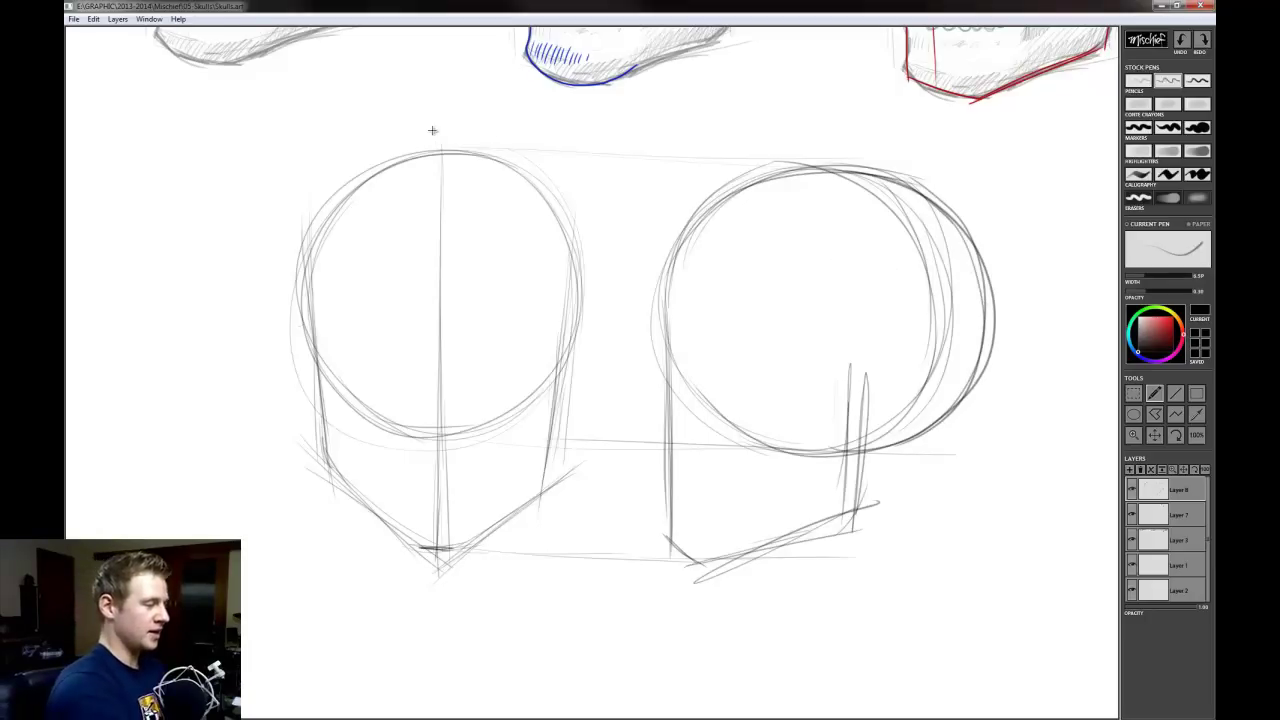
Label the front view CIRCLE and the side view OVAL, with a small matching shape above each word
{"action": "mouse_move", "coordinate": [421, 132]}
{"action": "left_mouse_down"}
{"action": "mouse_move", "coordinate": [407, 137]}
{"action": "mouse_move", "coordinate": [448, 140]}
{"action": "left_mouse_up"}
{"action": "left_click_drag", "start_coordinate": [458, 131], "coordinate": [461, 135]}
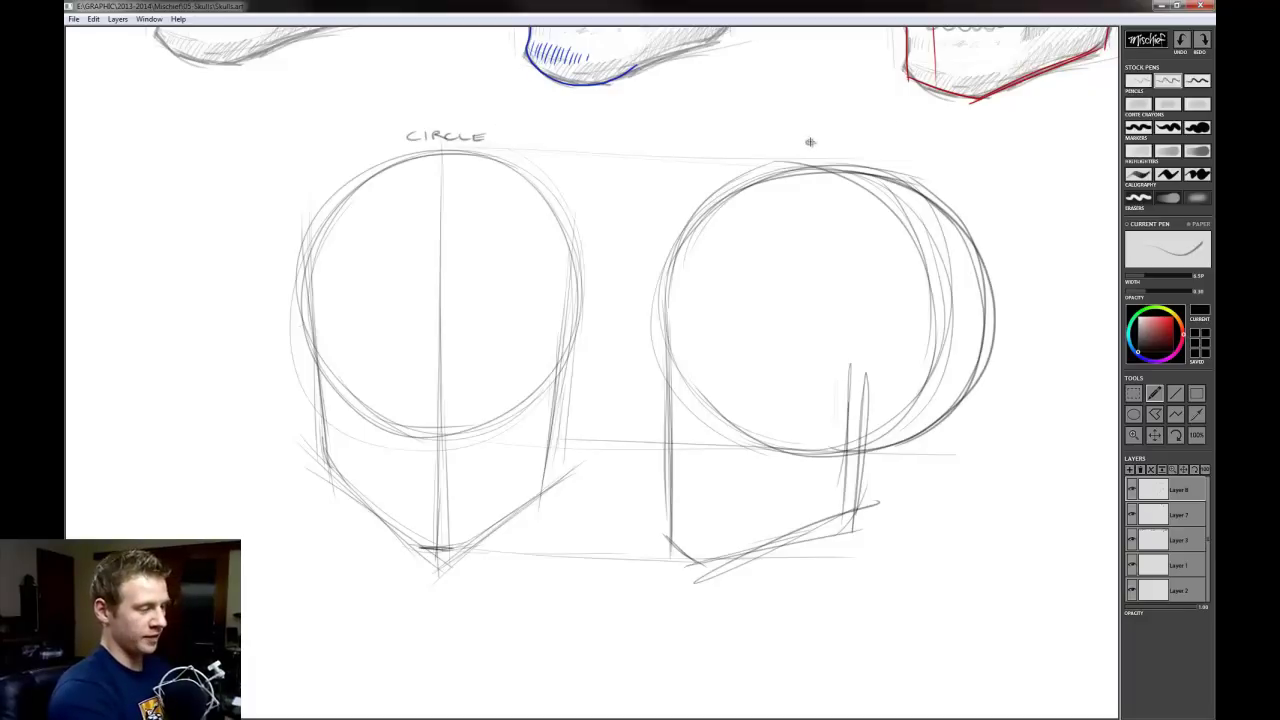
{"action": "left_click_drag", "start_coordinate": [811, 139], "coordinate": [810, 146]}
{"action": "left_click_drag", "start_coordinate": [817, 139], "coordinate": [865, 148]}
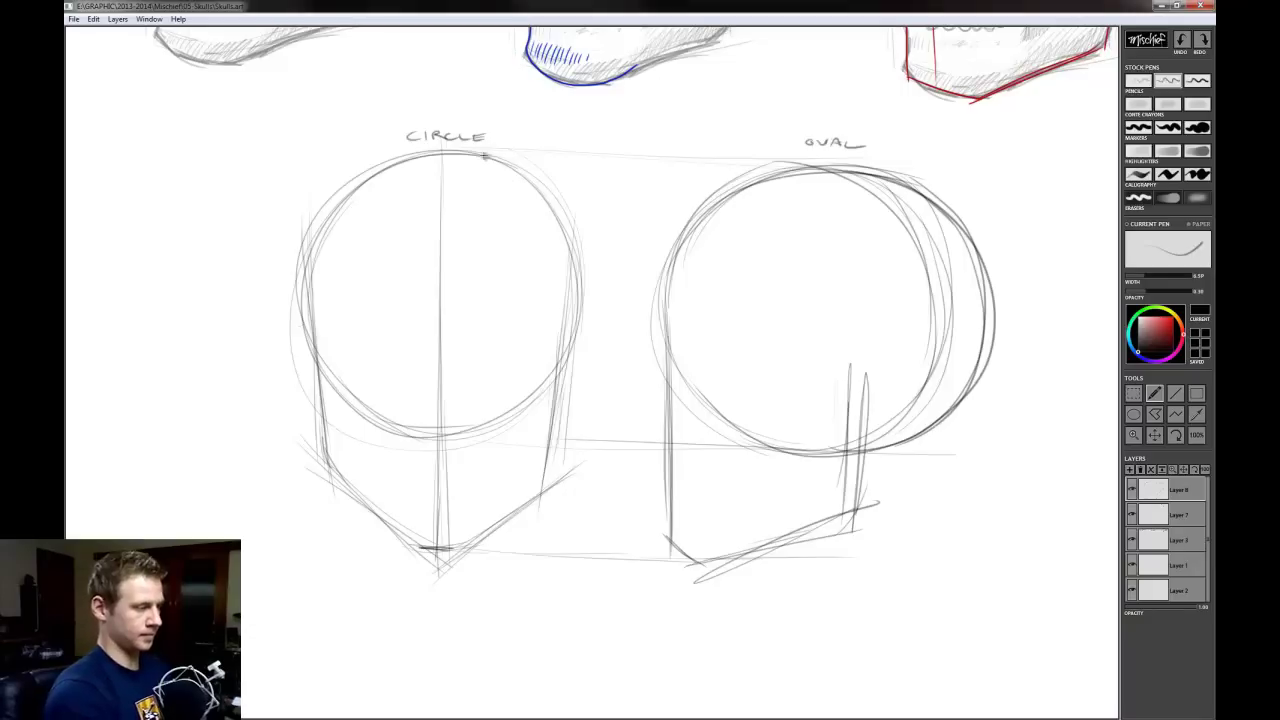
{"action": "left_click_drag", "start_coordinate": [436, 107], "coordinate": [446, 106]}
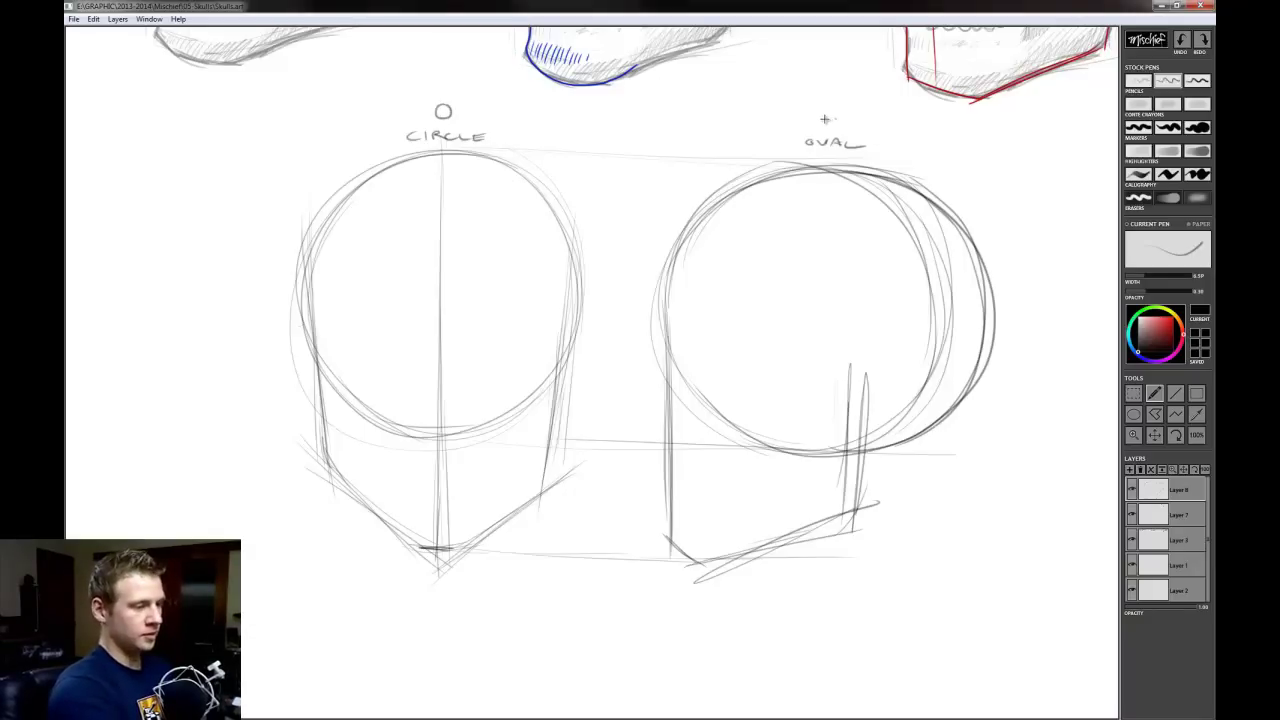
{"action": "mouse_move", "coordinate": [830, 117]}
{"action": "left_mouse_down"}
{"action": "mouse_move", "coordinate": [823, 128]}
{"action": "mouse_move", "coordinate": [841, 123]}
{"action": "left_mouse_up"}
{"action": "key", "text": "ctrl+z"}
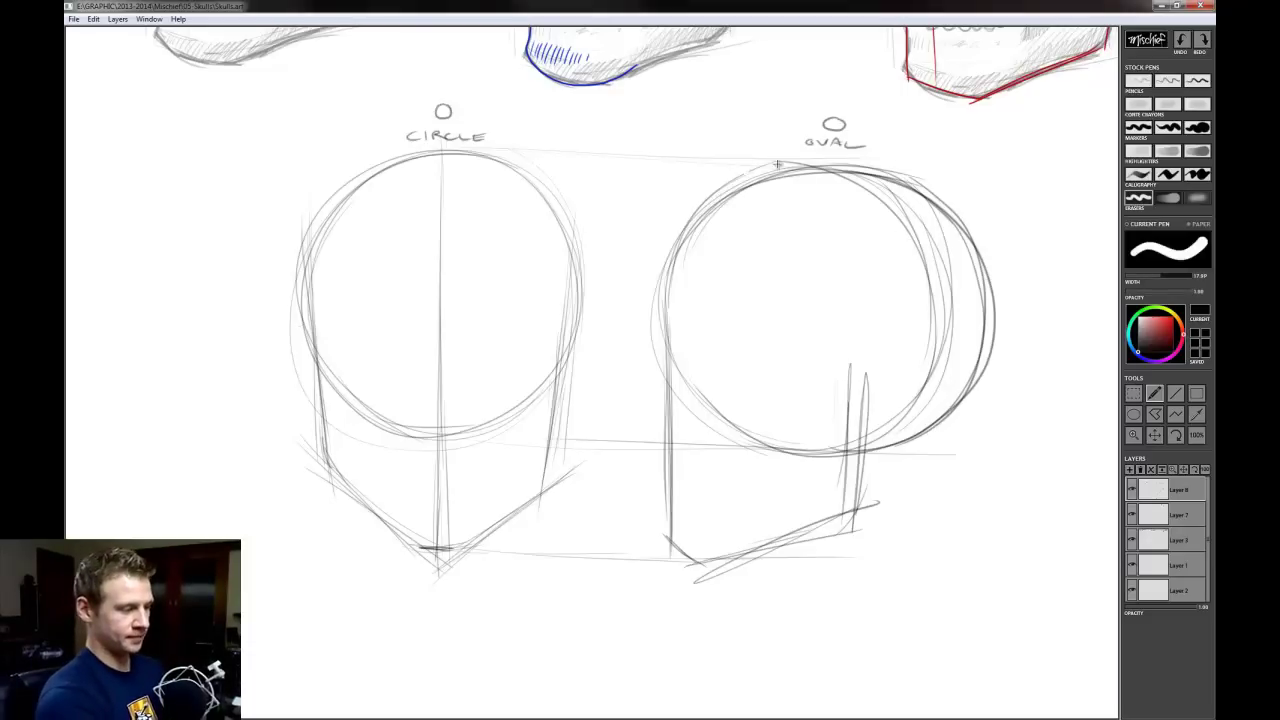
Refine the side view by erasing stray strokes on the cranium and inner jaw edge and strengthening the jaw's underside and back edge
{"action": "left_click_drag", "start_coordinate": [671, 361], "coordinate": [738, 207]}
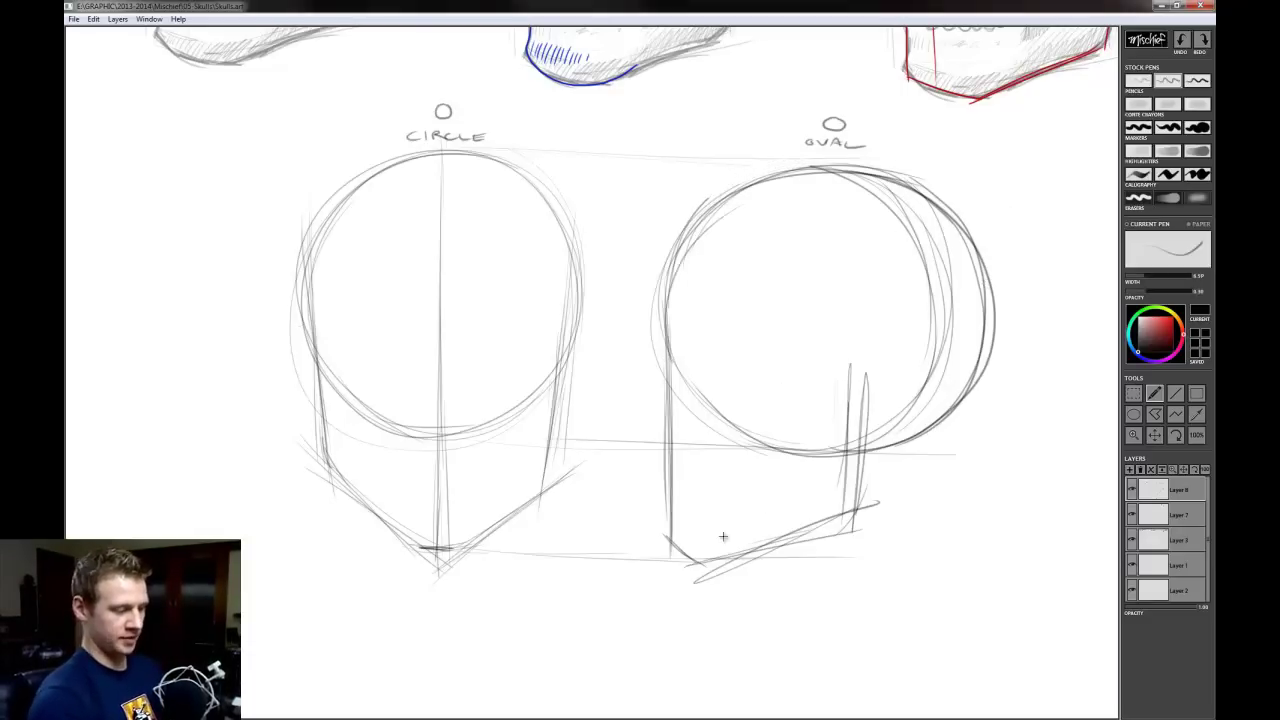
{"action": "left_click_drag", "start_coordinate": [708, 566], "coordinate": [886, 510]}
{"action": "key", "text": "e"}
{"action": "mouse_move", "coordinate": [850, 372]}
{"action": "left_mouse_down"}
{"action": "mouse_move", "coordinate": [843, 495]}
{"action": "mouse_move", "coordinate": [868, 450]}
{"action": "mouse_move", "coordinate": [878, 384]}
{"action": "mouse_move", "coordinate": [868, 444]}
{"action": "left_mouse_up"}
{"action": "key", "text": "e"}
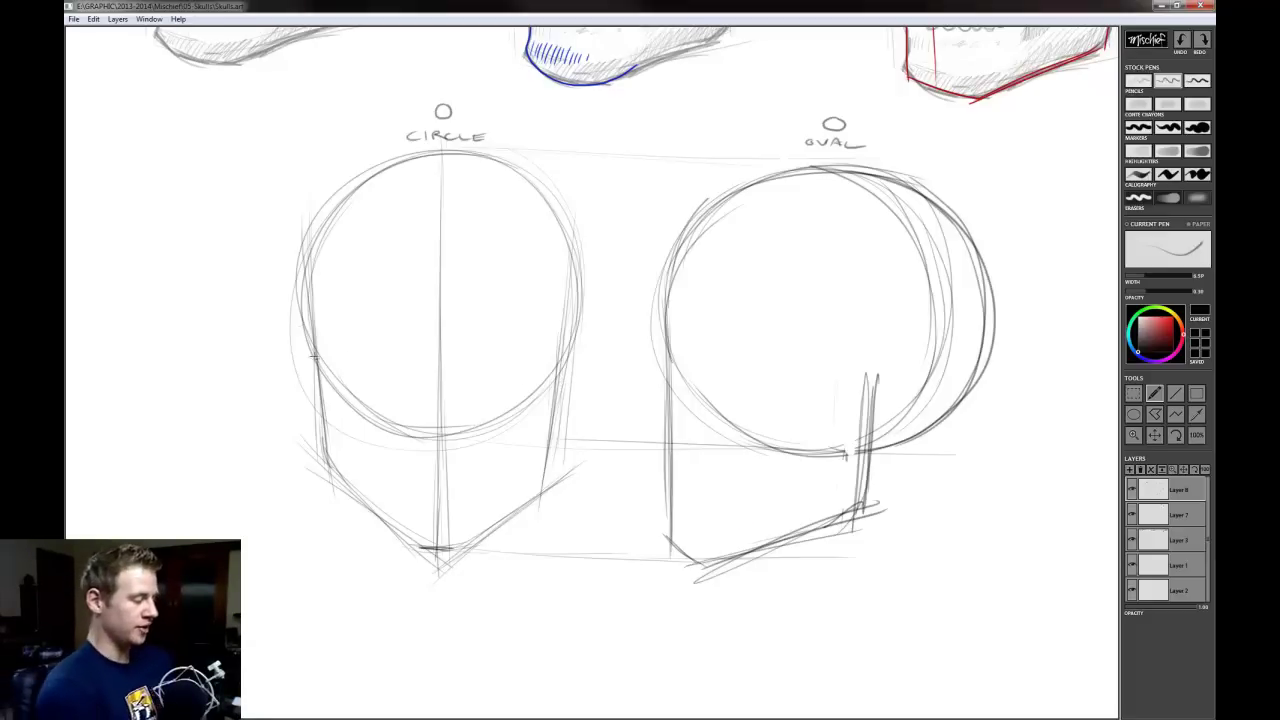
{"action": "left_click_drag", "start_coordinate": [301, 356], "coordinate": [328, 357]}
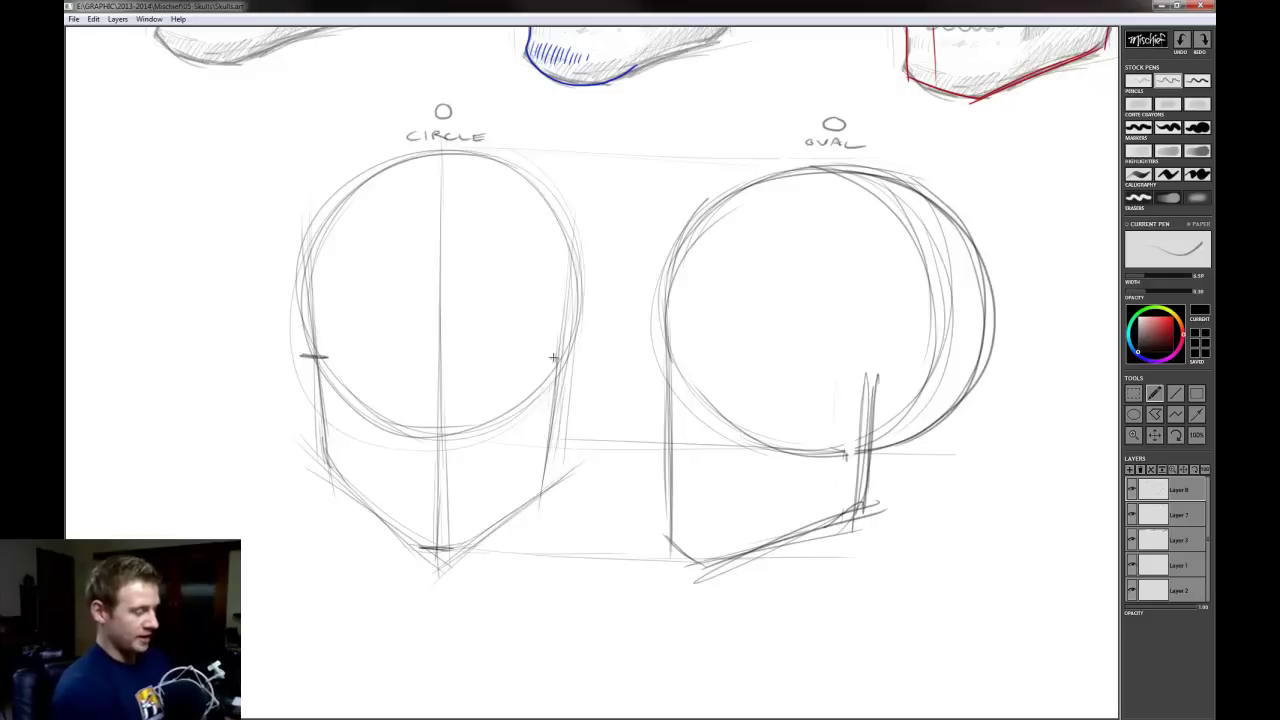
{"action": "left_click_drag", "start_coordinate": [552, 357], "coordinate": [582, 358]}
{"action": "key", "text": "ctrl+z"}
{"action": "key", "text": "ctrl+z"}
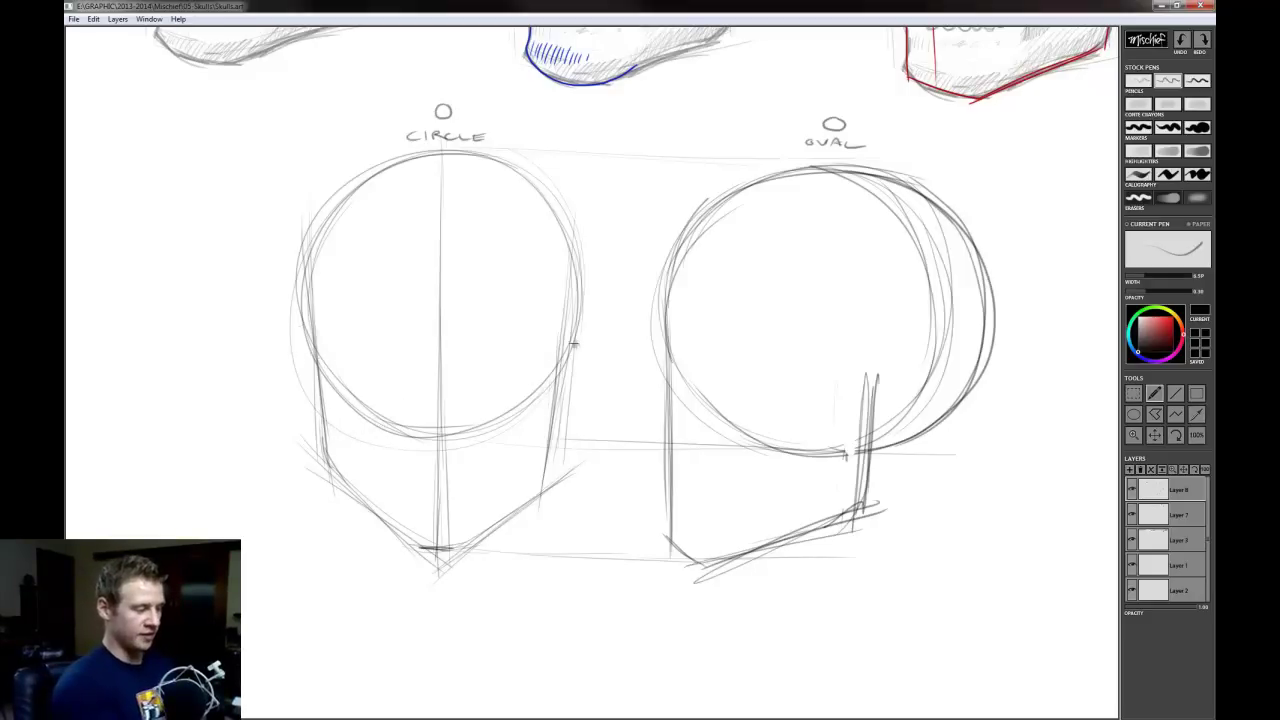
Draw a horizontal guide line through the lower part of the front-view circle and extend it across the side view
{"action": "left_click_drag", "start_coordinate": [300, 351], "coordinate": [783, 363]}
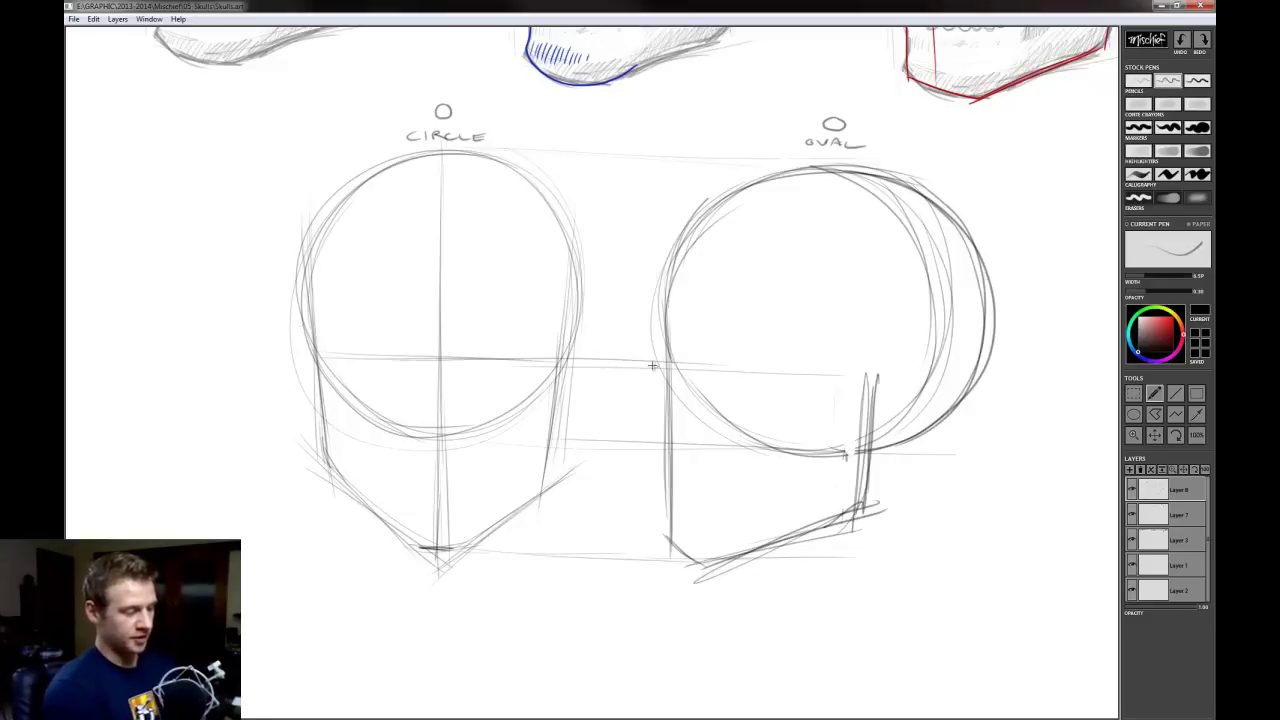
{"action": "left_click_drag", "start_coordinate": [651, 363], "coordinate": [964, 366]}
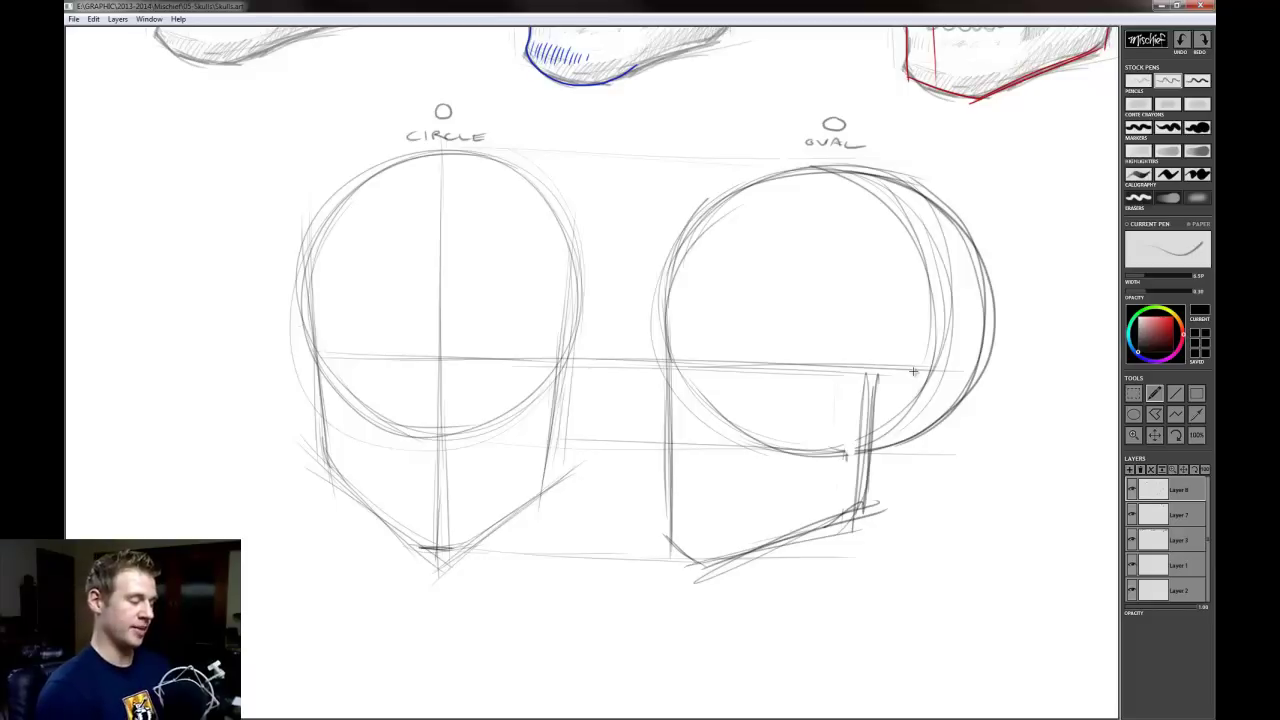
{"action": "left_click_drag", "start_coordinate": [787, 362], "coordinate": [962, 368]}
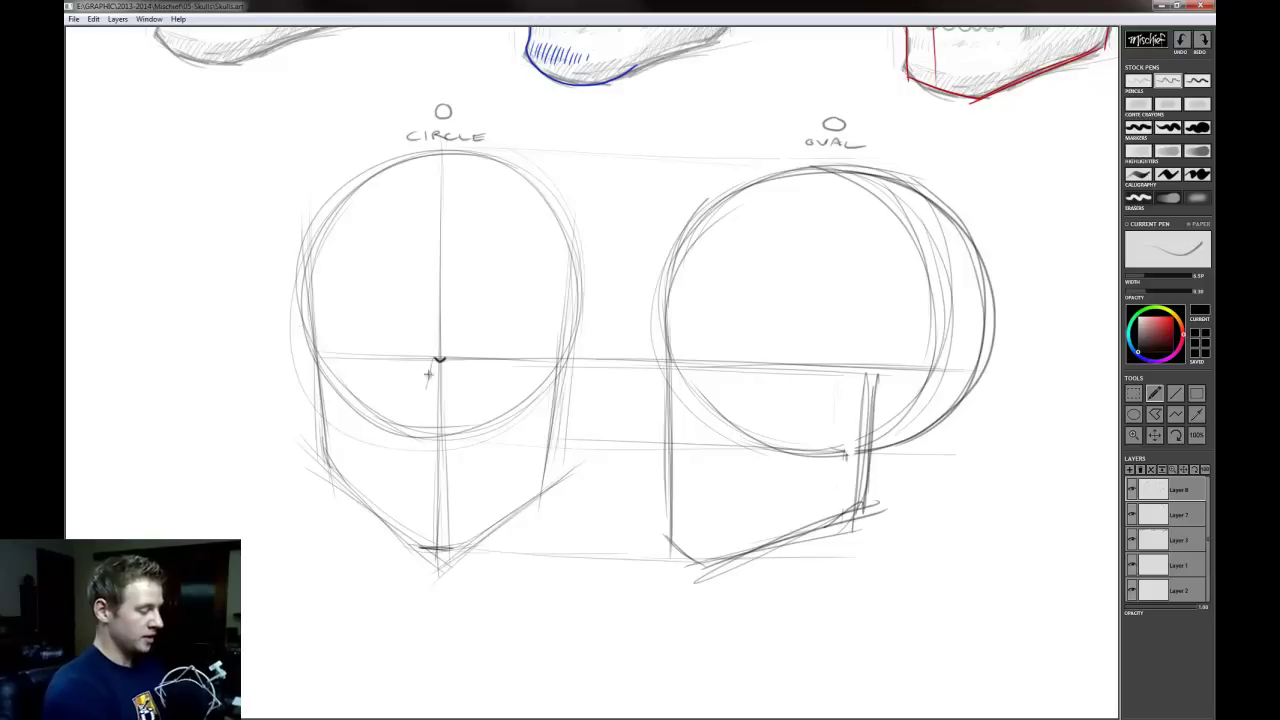
Draw the notched nasal cavity on the front view's centre line, hanging from the horizontal guide, and hatch it dark
{"action": "mouse_move", "coordinate": [438, 360]}
{"action": "left_mouse_down"}
{"action": "mouse_move", "coordinate": [424, 391]}
{"action": "mouse_move", "coordinate": [456, 393]}
{"action": "mouse_move", "coordinate": [425, 400]}
{"action": "mouse_move", "coordinate": [457, 408]}
{"action": "mouse_move", "coordinate": [454, 382]}
{"action": "mouse_move", "coordinate": [444, 406]}
{"action": "mouse_move", "coordinate": [446, 358]}
{"action": "mouse_move", "coordinate": [458, 374]}
{"action": "left_mouse_up"}
{"action": "left_click_drag", "start_coordinate": [444, 404], "coordinate": [456, 386]}
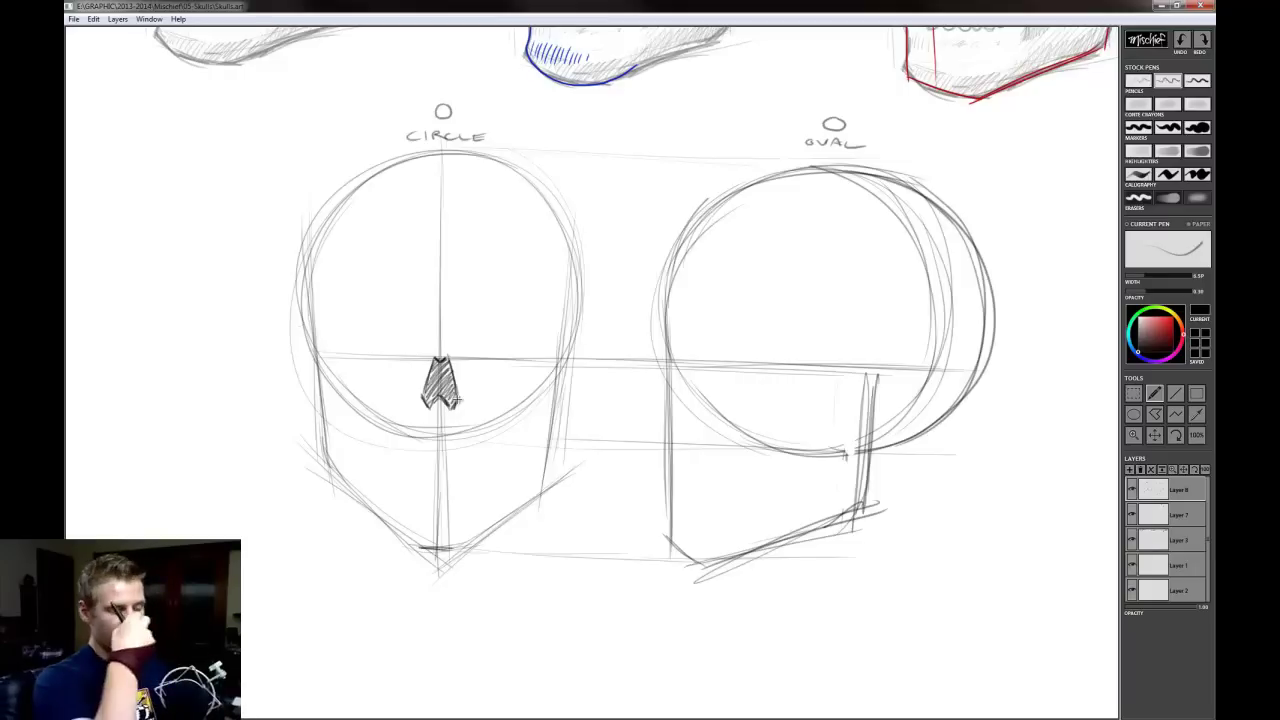
{"action": "left_click_drag", "start_coordinate": [436, 362], "coordinate": [419, 393]}
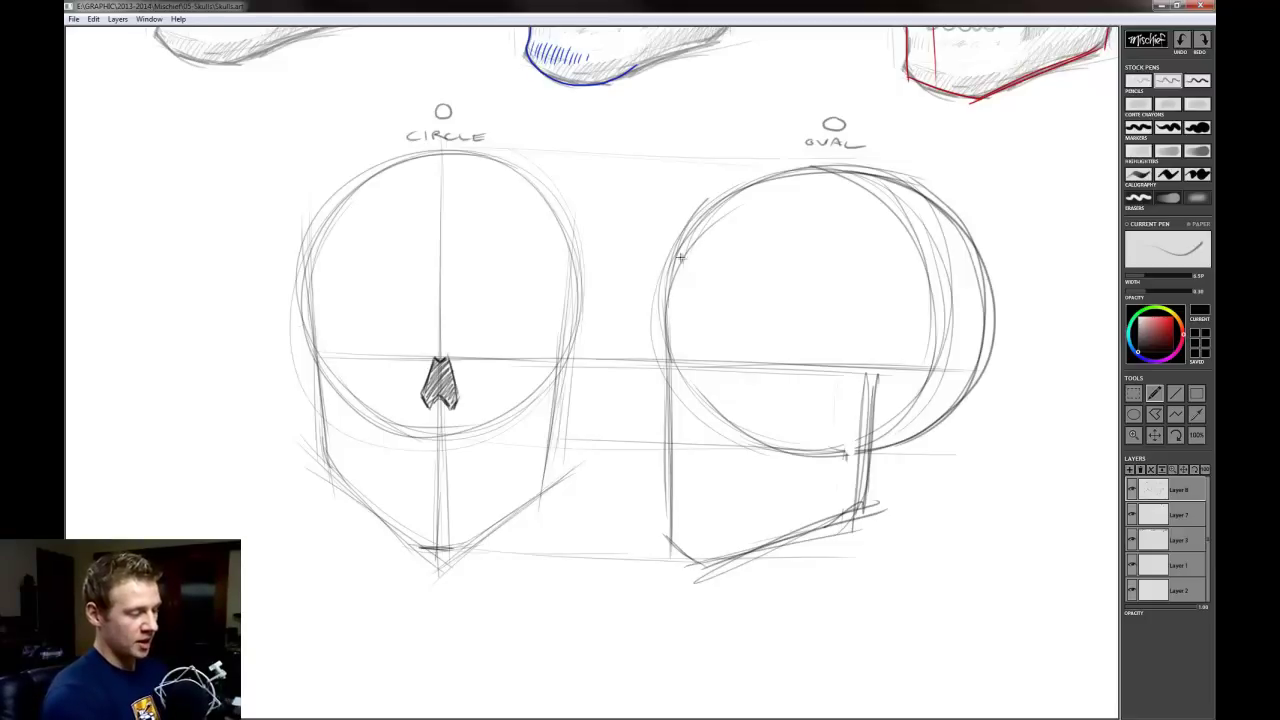
Draw the side view's forehead, brow notch, protruding nasal bone and the receding nasal cavity edge down to the face line
{"action": "mouse_move", "coordinate": [680, 258]}
{"action": "left_mouse_down"}
{"action": "mouse_move", "coordinate": [664, 302]}
{"action": "mouse_move", "coordinate": [692, 237]}
{"action": "mouse_move", "coordinate": [670, 348]}
{"action": "left_mouse_up"}
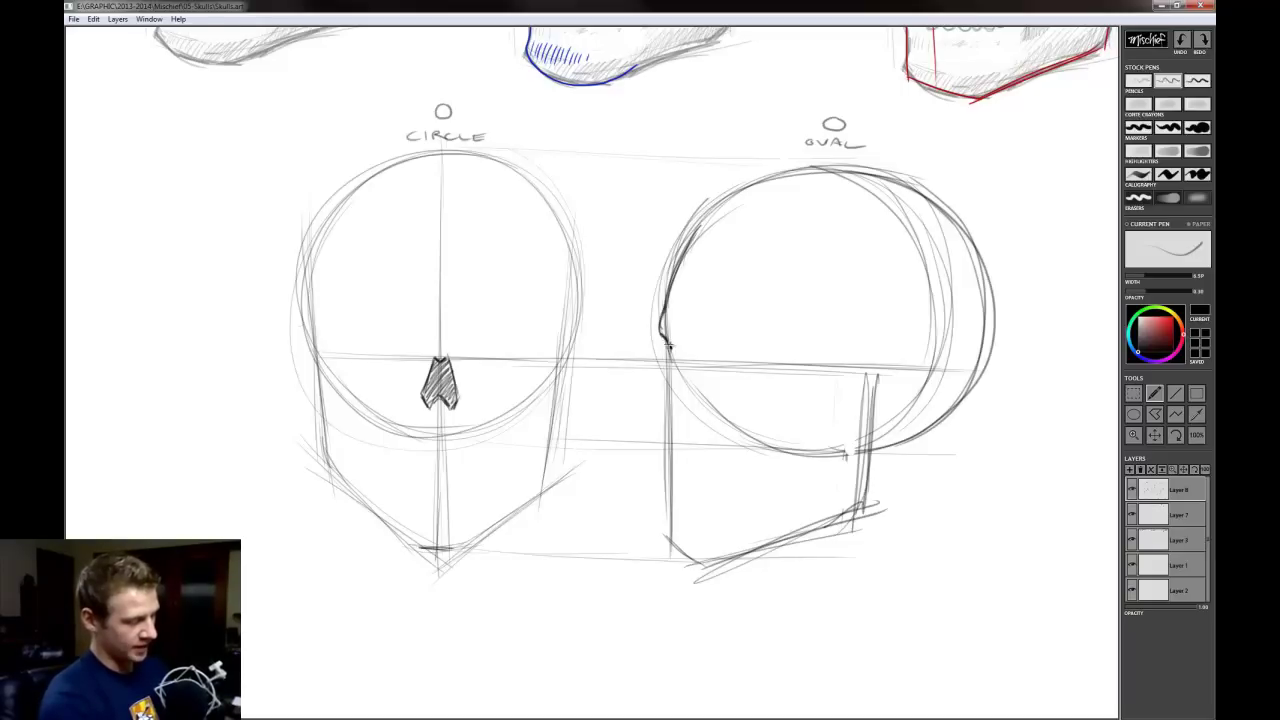
{"action": "left_click_drag", "start_coordinate": [670, 352], "coordinate": [655, 366]}
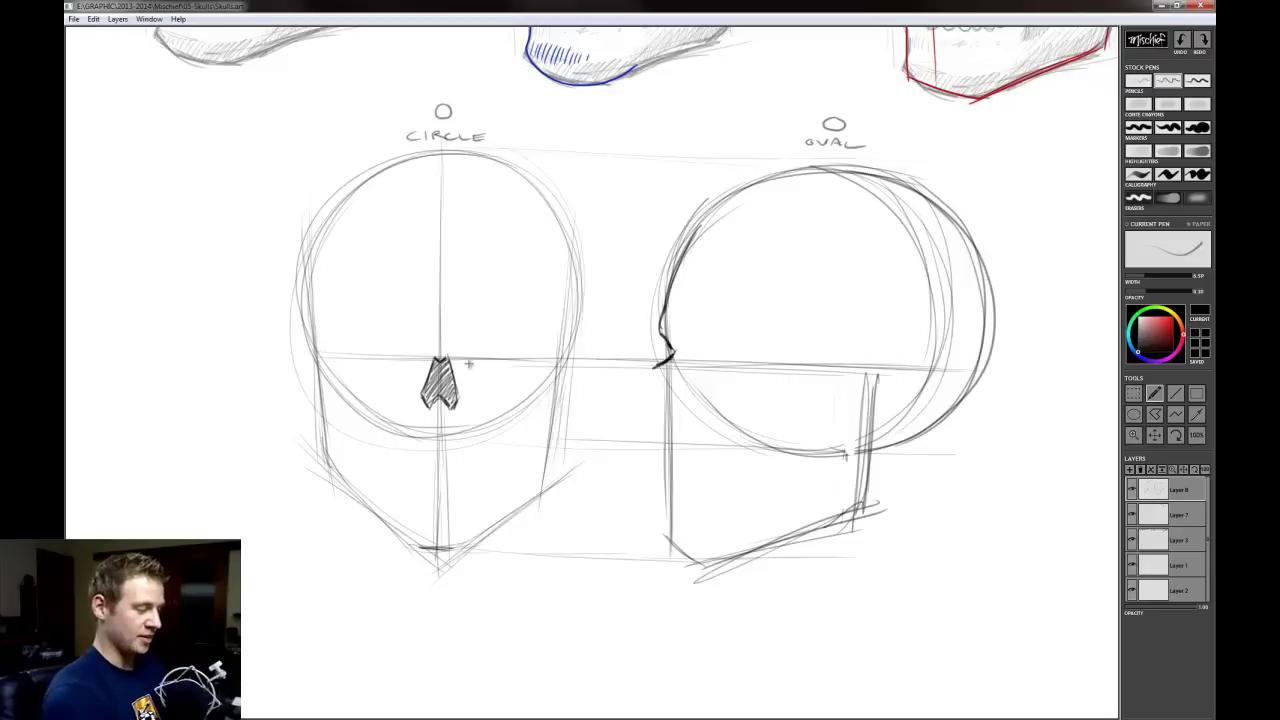
{"action": "left_click_drag", "start_coordinate": [654, 370], "coordinate": [663, 428]}
{"action": "mouse_move", "coordinate": [670, 350]}
{"action": "left_mouse_down"}
{"action": "mouse_move", "coordinate": [636, 418]}
{"action": "mouse_move", "coordinate": [662, 440]}
{"action": "mouse_move", "coordinate": [662, 422]}
{"action": "left_mouse_up"}
{"action": "key", "text": "ctrl+z"}
{"action": "key", "text": "alt"}
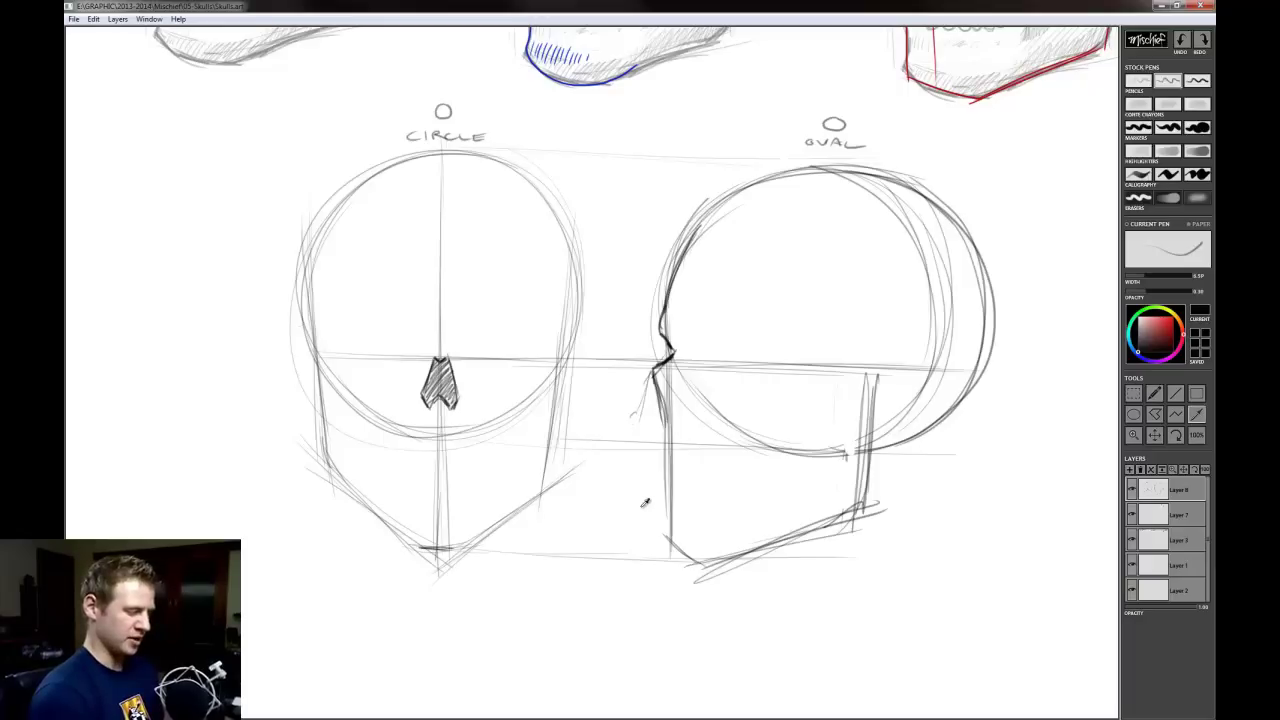
{"action": "key", "text": "e"}
{"action": "key", "text": "ctrl+z"}
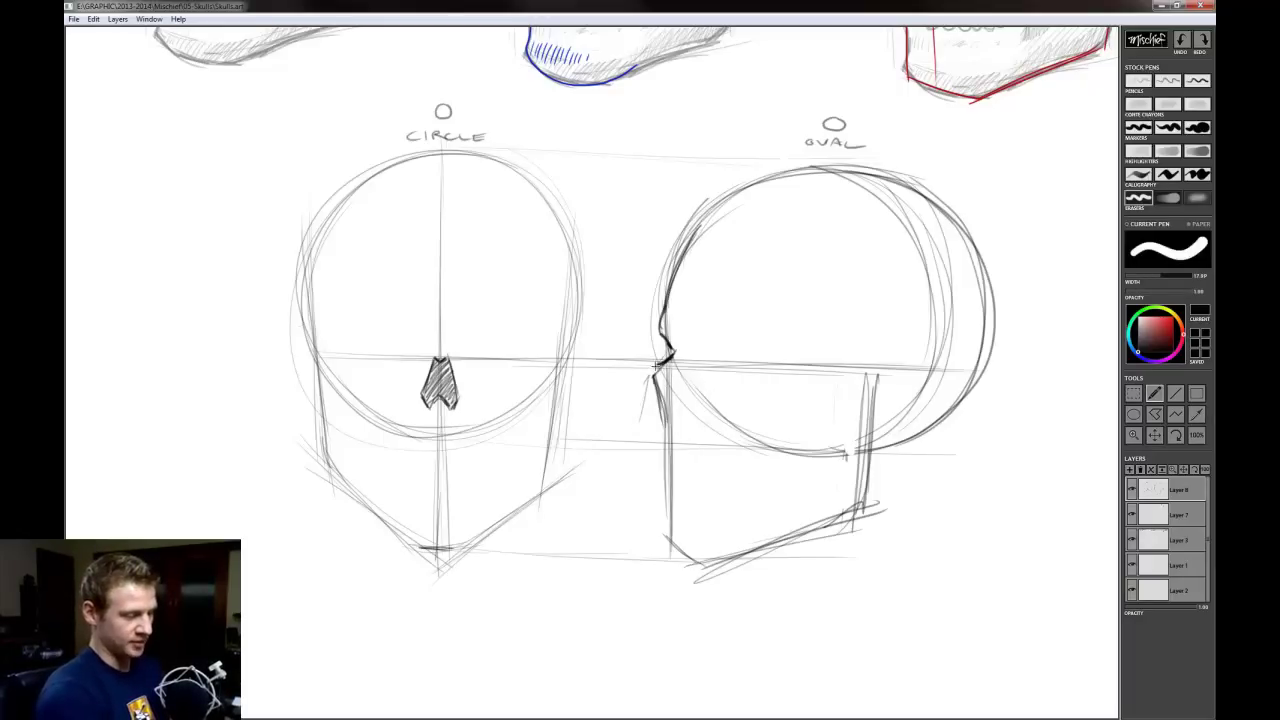
{"action": "key", "text": "e"}
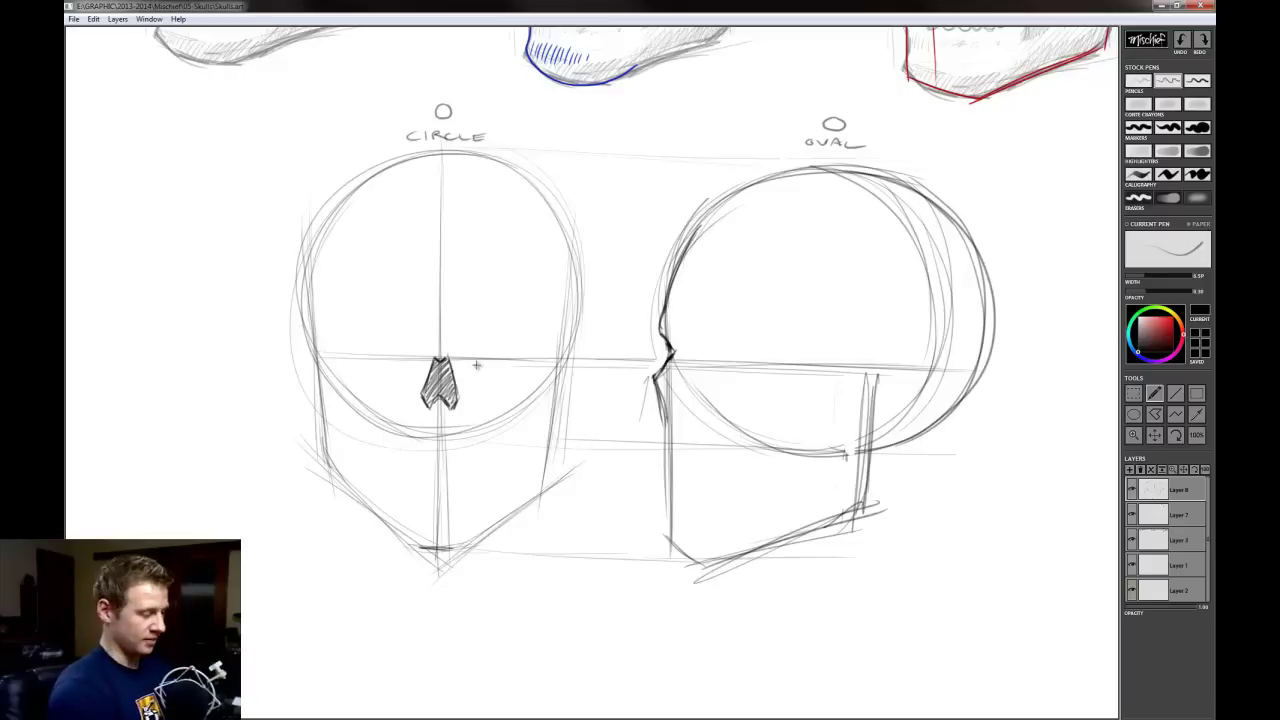
Outline two rounded eye sockets on either side of the front view's centre line and fill both with hatching
{"action": "mouse_move", "coordinate": [471, 366]}
{"action": "left_mouse_down"}
{"action": "mouse_move", "coordinate": [468, 316]}
{"action": "mouse_move", "coordinate": [549, 318]}
{"action": "mouse_move", "coordinate": [527, 314]}
{"action": "mouse_move", "coordinate": [543, 351]}
{"action": "mouse_move", "coordinate": [486, 367]}
{"action": "mouse_move", "coordinate": [533, 364]}
{"action": "mouse_move", "coordinate": [524, 371]}
{"action": "mouse_move", "coordinate": [525, 312]}
{"action": "mouse_move", "coordinate": [475, 320]}
{"action": "left_mouse_up"}
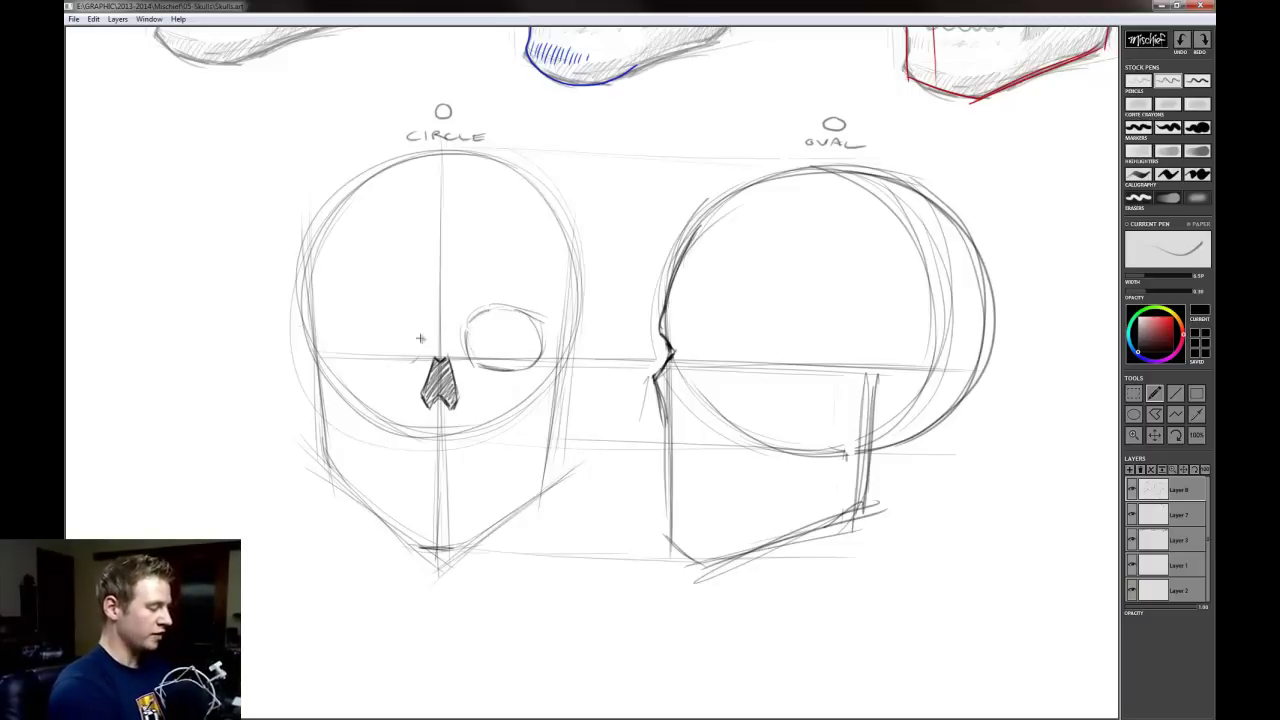
{"action": "mouse_move", "coordinate": [417, 356]}
{"action": "left_mouse_down"}
{"action": "mouse_move", "coordinate": [402, 307]}
{"action": "mouse_move", "coordinate": [369, 312]}
{"action": "mouse_move", "coordinate": [343, 329]}
{"action": "mouse_move", "coordinate": [351, 363]}
{"action": "mouse_move", "coordinate": [380, 307]}
{"action": "left_mouse_up"}
{"action": "left_click_drag", "start_coordinate": [362, 361], "coordinate": [412, 366]}
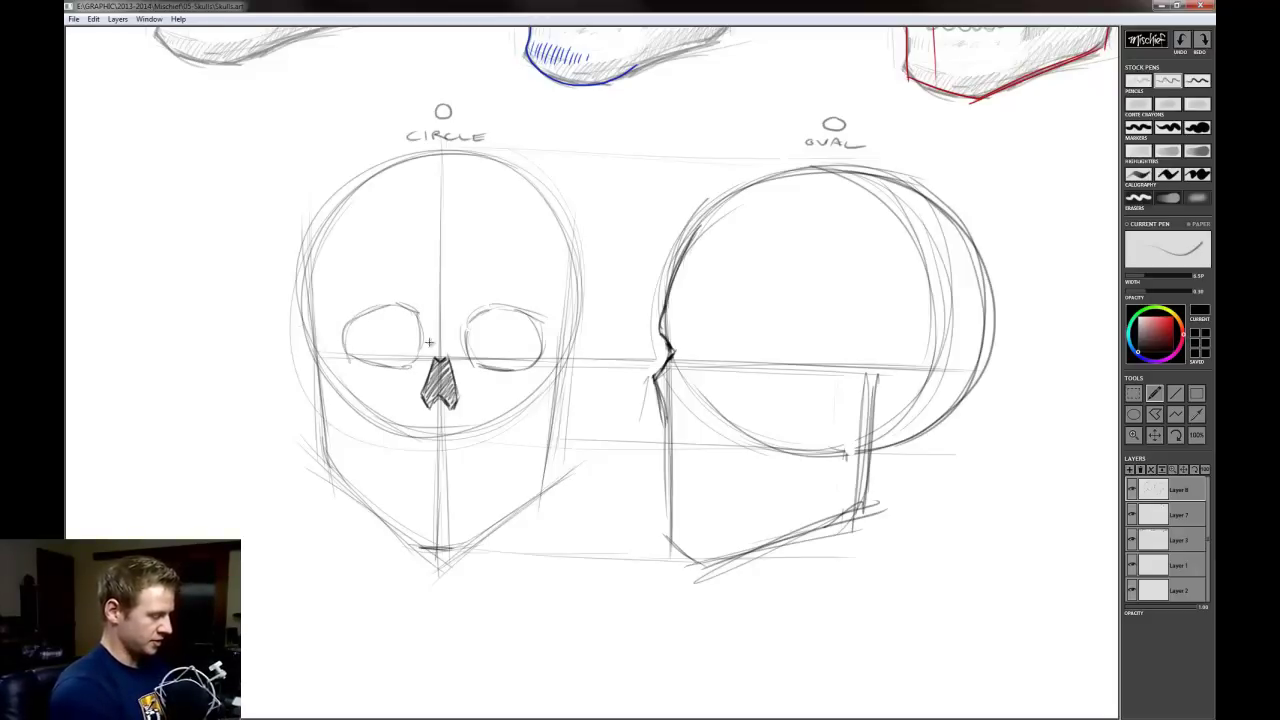
{"action": "mouse_move", "coordinate": [468, 324]}
{"action": "left_mouse_down"}
{"action": "mouse_move", "coordinate": [468, 360]}
{"action": "mouse_move", "coordinate": [489, 311]}
{"action": "mouse_move", "coordinate": [413, 358]}
{"action": "mouse_move", "coordinate": [348, 352]}
{"action": "mouse_move", "coordinate": [346, 322]}
{"action": "mouse_move", "coordinate": [366, 313]}
{"action": "mouse_move", "coordinate": [500, 306]}
{"action": "mouse_move", "coordinate": [535, 324]}
{"action": "left_mouse_up"}
{"action": "mouse_move", "coordinate": [355, 328]}
{"action": "left_mouse_down"}
{"action": "mouse_move", "coordinate": [350, 346]}
{"action": "mouse_move", "coordinate": [362, 320]}
{"action": "mouse_move", "coordinate": [353, 349]}
{"action": "mouse_move", "coordinate": [384, 310]}
{"action": "mouse_move", "coordinate": [372, 358]}
{"action": "mouse_move", "coordinate": [398, 308]}
{"action": "mouse_move", "coordinate": [402, 330]}
{"action": "mouse_move", "coordinate": [420, 330]}
{"action": "mouse_move", "coordinate": [418, 352]}
{"action": "mouse_move", "coordinate": [420, 340]}
{"action": "mouse_move", "coordinate": [470, 336]}
{"action": "mouse_move", "coordinate": [515, 366]}
{"action": "mouse_move", "coordinate": [505, 345]}
{"action": "mouse_move", "coordinate": [518, 340]}
{"action": "mouse_move", "coordinate": [530, 350]}
{"action": "mouse_move", "coordinate": [520, 367]}
{"action": "mouse_move", "coordinate": [540, 360]}
{"action": "mouse_move", "coordinate": [503, 313]}
{"action": "left_mouse_up"}
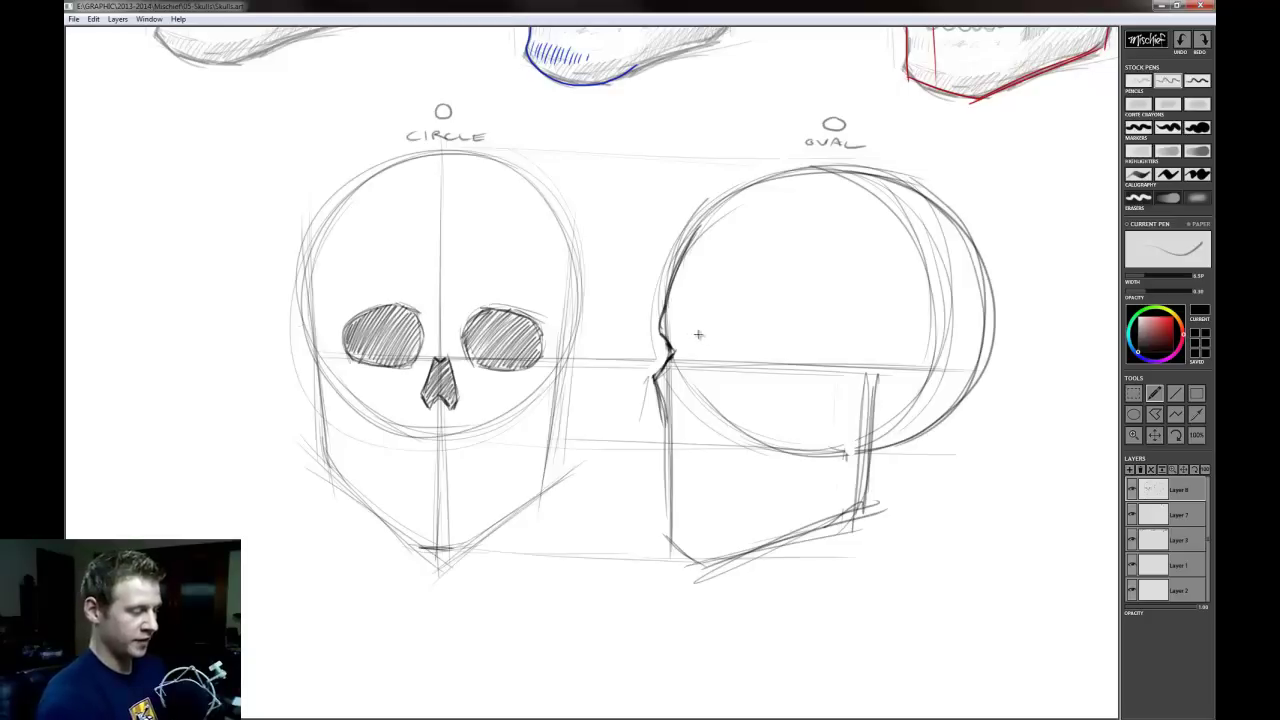
Carry the eye socket's upper and lower heights across to the side view, then draw and hatch a narrow crescent-shaped socket behind the brow
{"action": "mouse_move", "coordinate": [690, 333]}
{"action": "left_mouse_down"}
{"action": "mouse_move", "coordinate": [714, 335]}
{"action": "mouse_move", "coordinate": [734, 379]}
{"action": "left_mouse_up"}
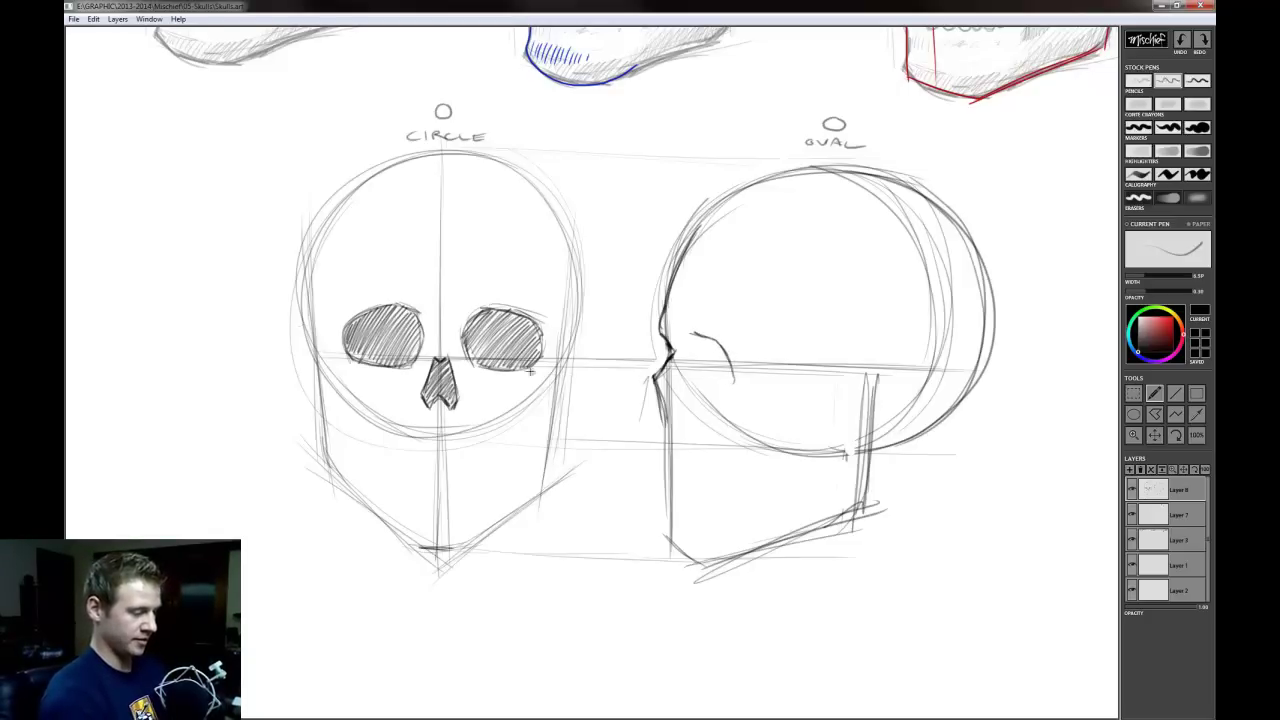
{"action": "mouse_move", "coordinate": [502, 308]}
{"action": "left_mouse_down"}
{"action": "mouse_move", "coordinate": [694, 323]}
{"action": "mouse_move", "coordinate": [733, 376]}
{"action": "mouse_move", "coordinate": [698, 381]}
{"action": "left_mouse_up"}
{"action": "key", "text": "e"}
{"action": "key", "text": "b"}
{"action": "key", "text": "e"}
{"action": "key", "text": "b"}
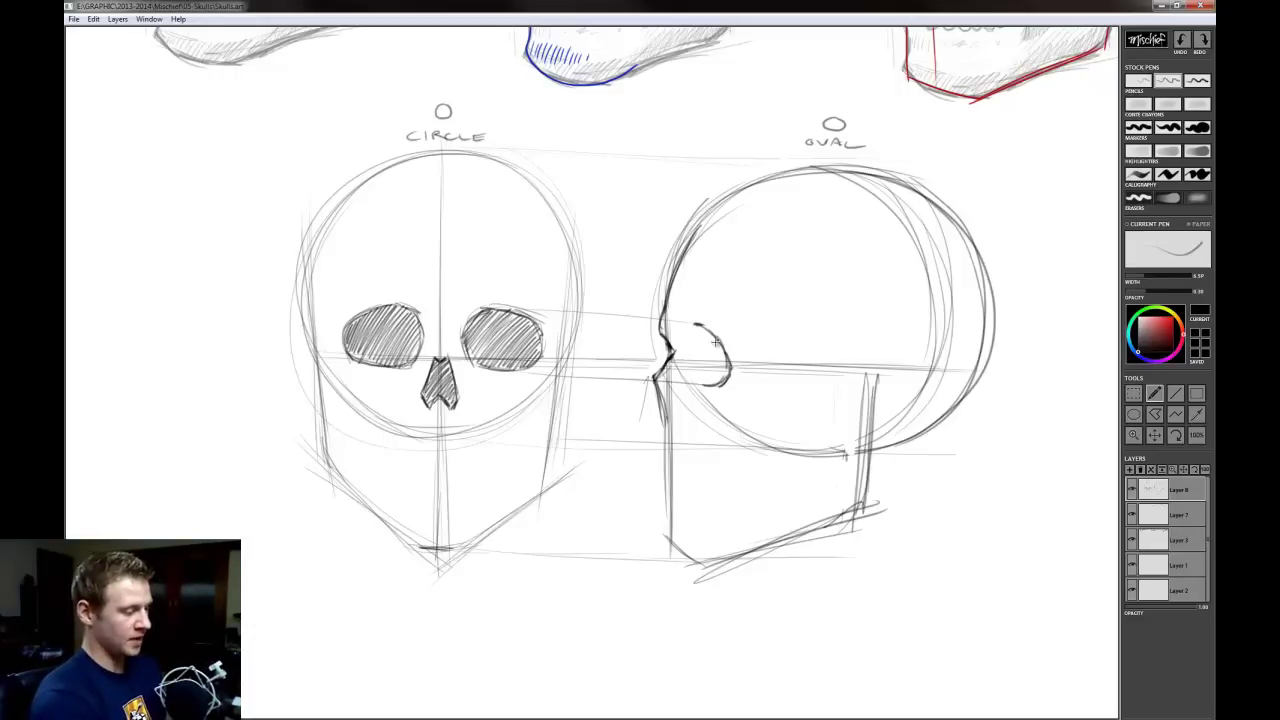
{"action": "left_click_drag", "start_coordinate": [695, 325], "coordinate": [714, 381]}
{"action": "key", "text": "ctrl+z"}
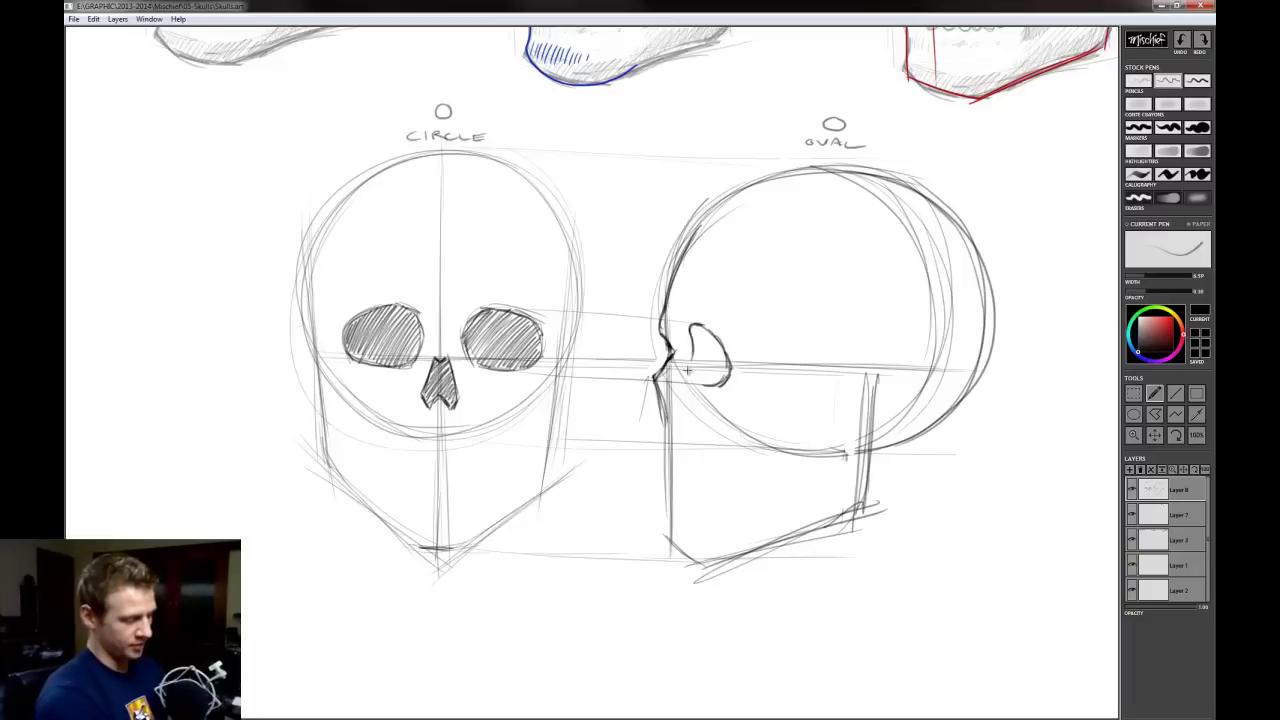
{"action": "mouse_move", "coordinate": [688, 368]}
{"action": "left_mouse_down"}
{"action": "mouse_move", "coordinate": [712, 385]}
{"action": "mouse_move", "coordinate": [692, 377]}
{"action": "left_mouse_up"}
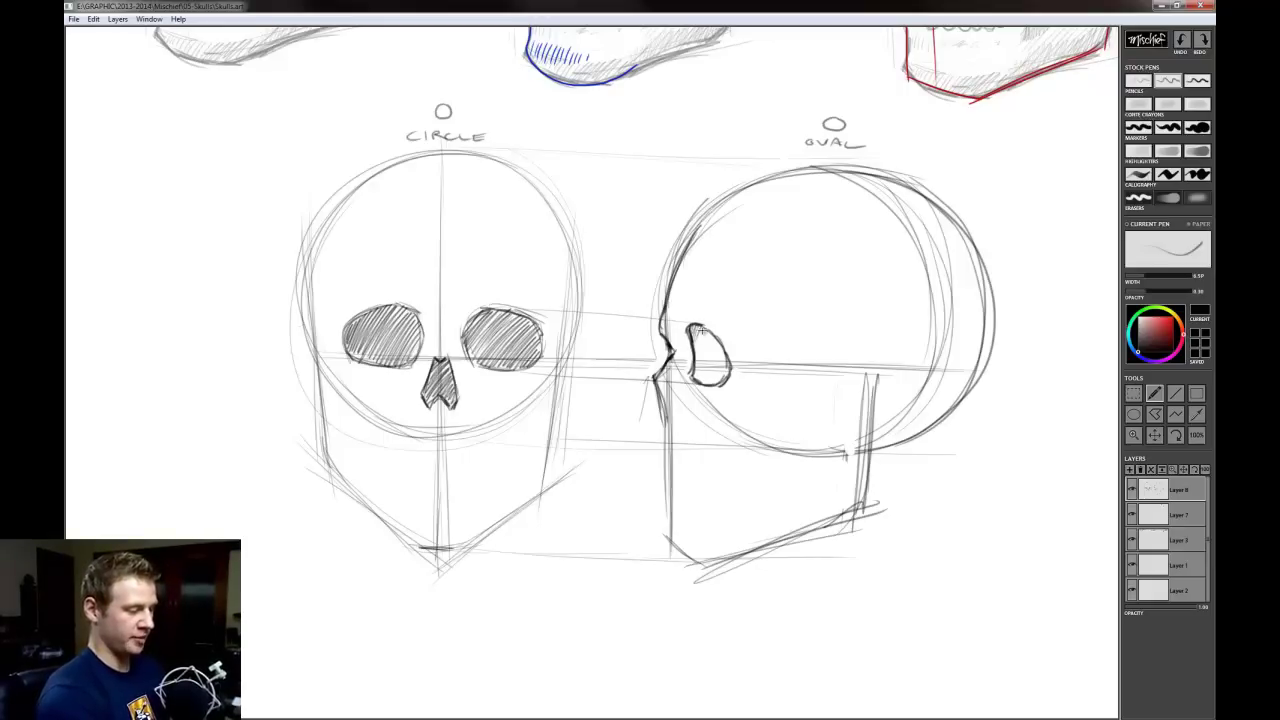
{"action": "mouse_move", "coordinate": [705, 336]}
{"action": "left_mouse_down"}
{"action": "mouse_move", "coordinate": [698, 370]}
{"action": "mouse_move", "coordinate": [720, 384]}
{"action": "mouse_move", "coordinate": [726, 372]}
{"action": "left_mouse_up"}
{"action": "mouse_move", "coordinate": [682, 328]}
{"action": "left_mouse_down"}
{"action": "mouse_move", "coordinate": [712, 326]}
{"action": "mouse_move", "coordinate": [726, 354]}
{"action": "mouse_move", "coordinate": [716, 336]}
{"action": "left_mouse_up"}
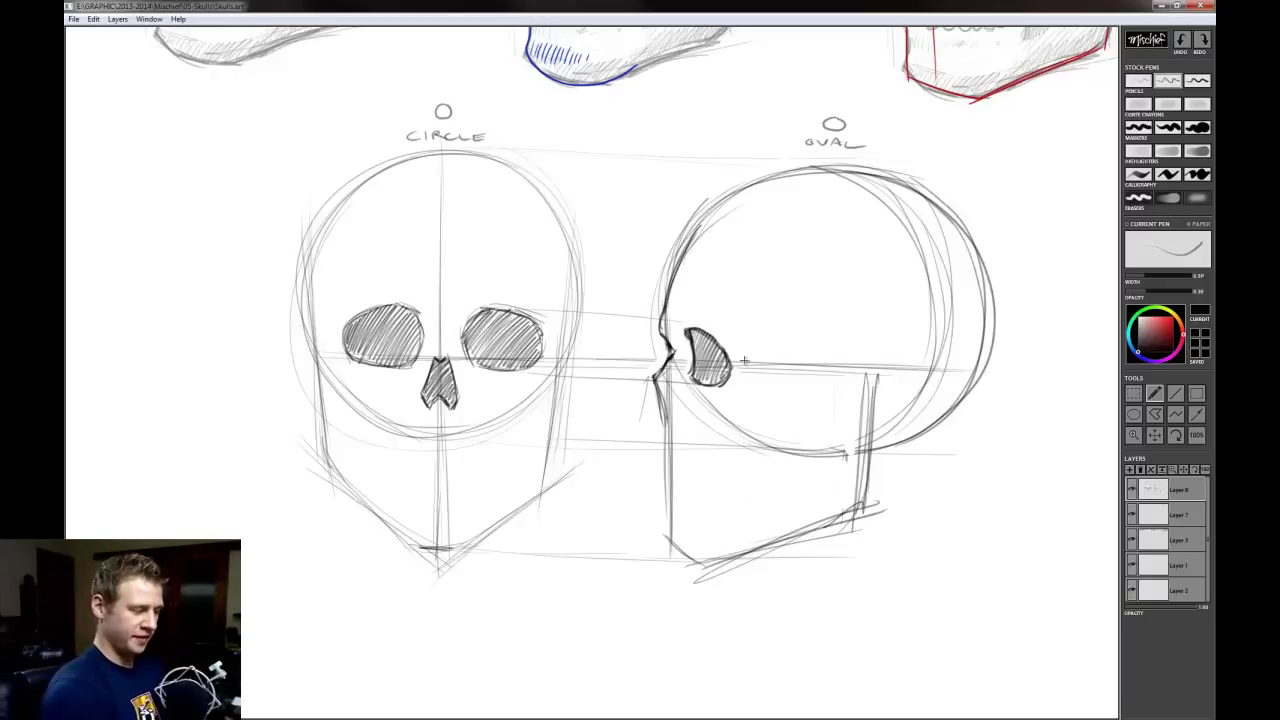
{"action": "left_click_drag", "start_coordinate": [722, 340], "coordinate": [730, 372]}
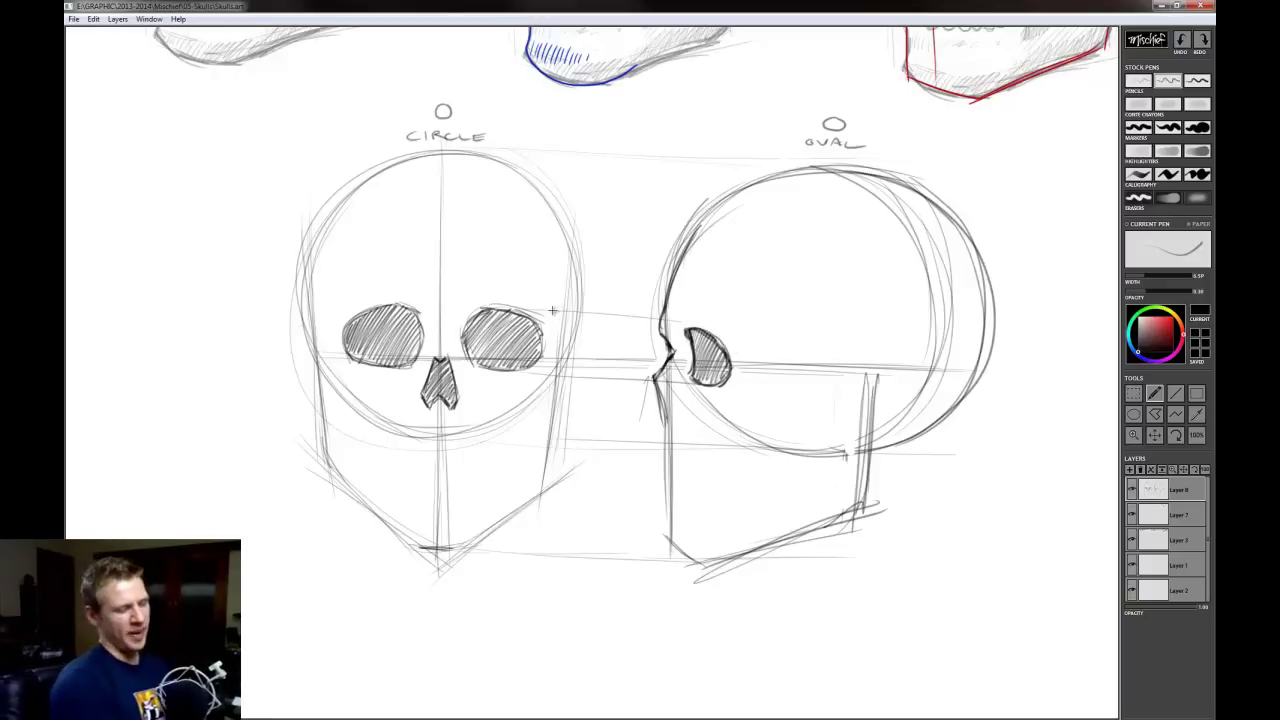
{"action": "left_click_drag", "start_coordinate": [552, 311], "coordinate": [764, 324]}
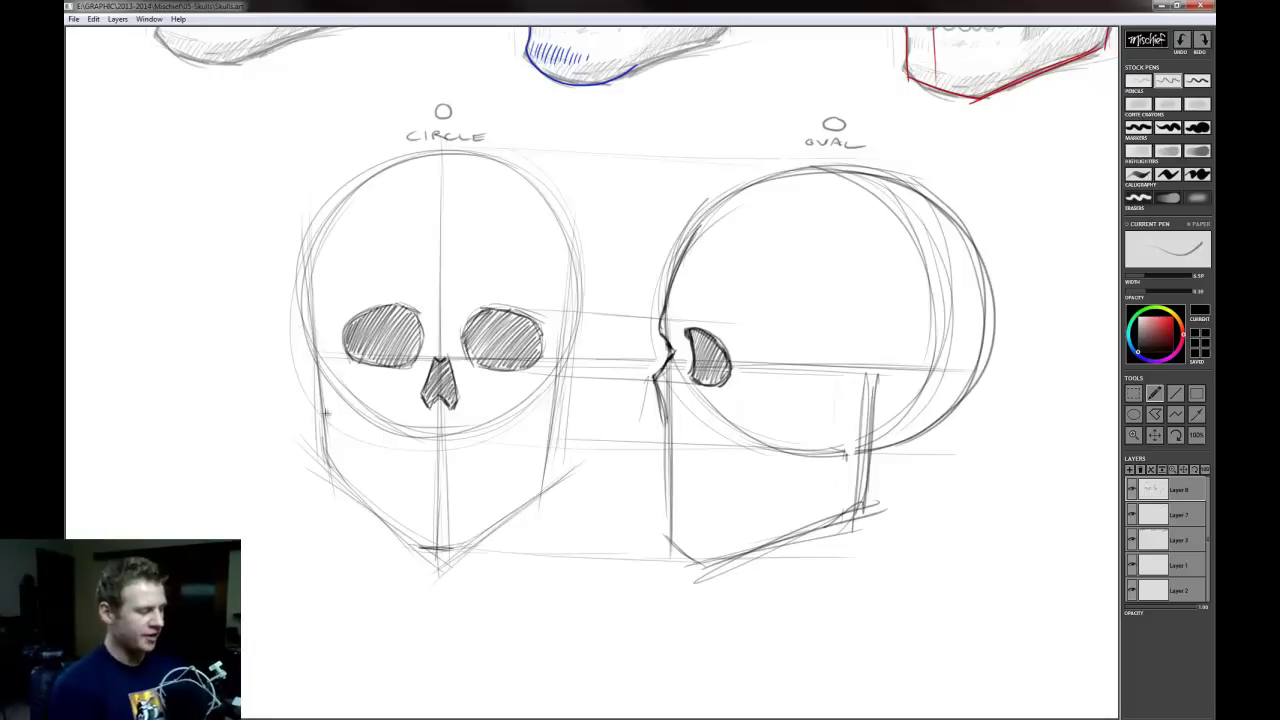
Sketch guide lines just below the front view's nasal cavity and draw the cheekbones curving in from both sides of the head to meet them
{"action": "left_click_drag", "start_coordinate": [338, 411], "coordinate": [562, 436]}
{"action": "left_click_drag", "start_coordinate": [316, 421], "coordinate": [587, 436]}
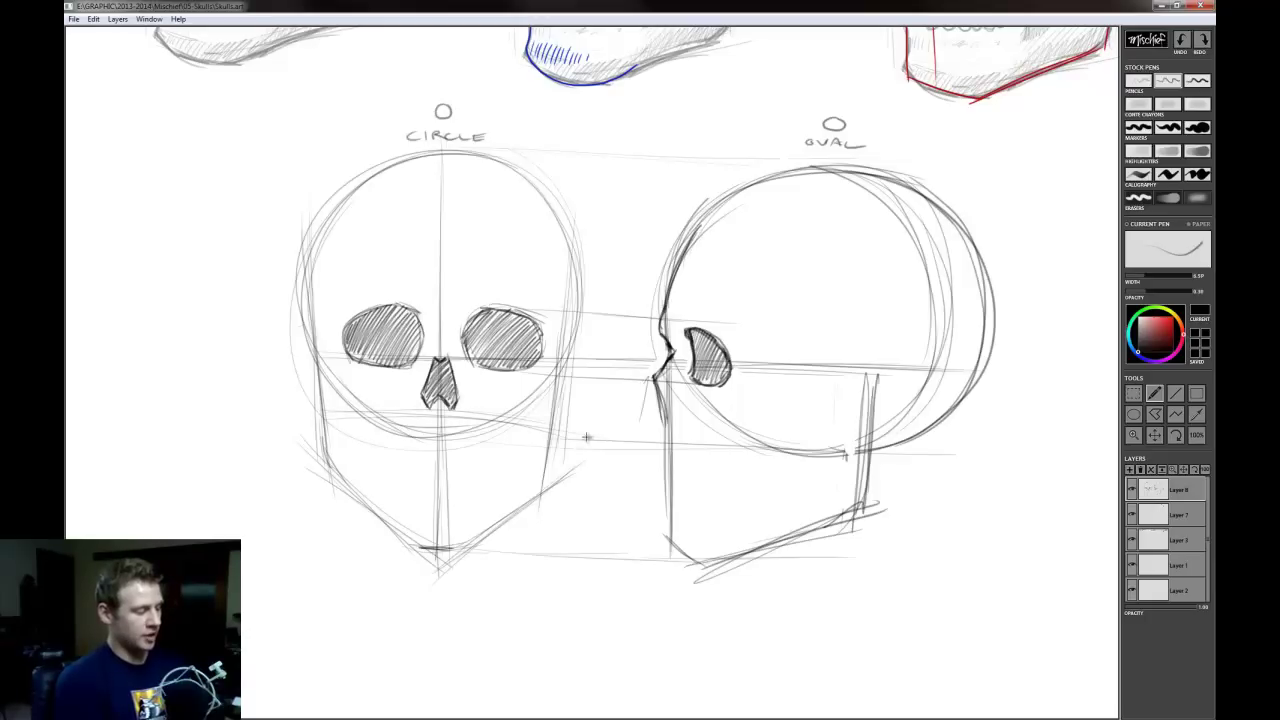
{"action": "left_click_drag", "start_coordinate": [325, 412], "coordinate": [556, 434]}
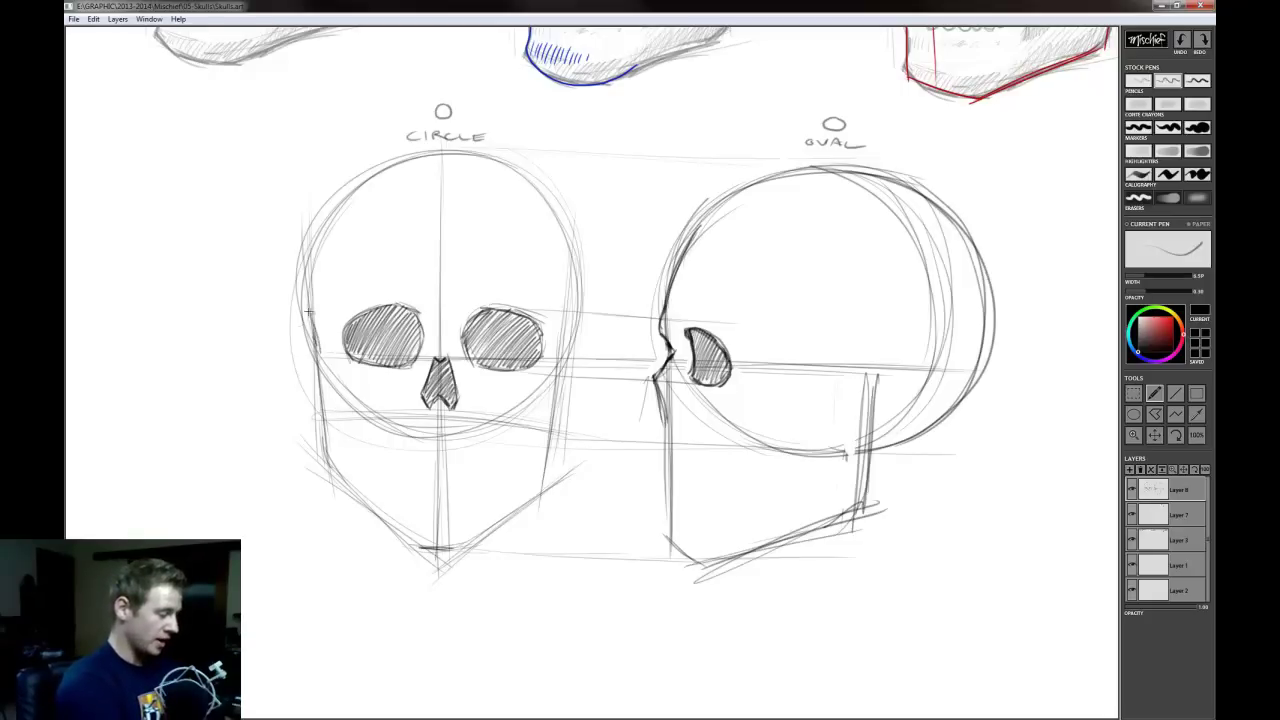
{"action": "left_click_drag", "start_coordinate": [312, 312], "coordinate": [334, 410]}
{"action": "mouse_move", "coordinate": [325, 355]}
{"action": "left_mouse_down"}
{"action": "mouse_move", "coordinate": [337, 415]}
{"action": "mouse_move", "coordinate": [384, 414]}
{"action": "left_mouse_up"}
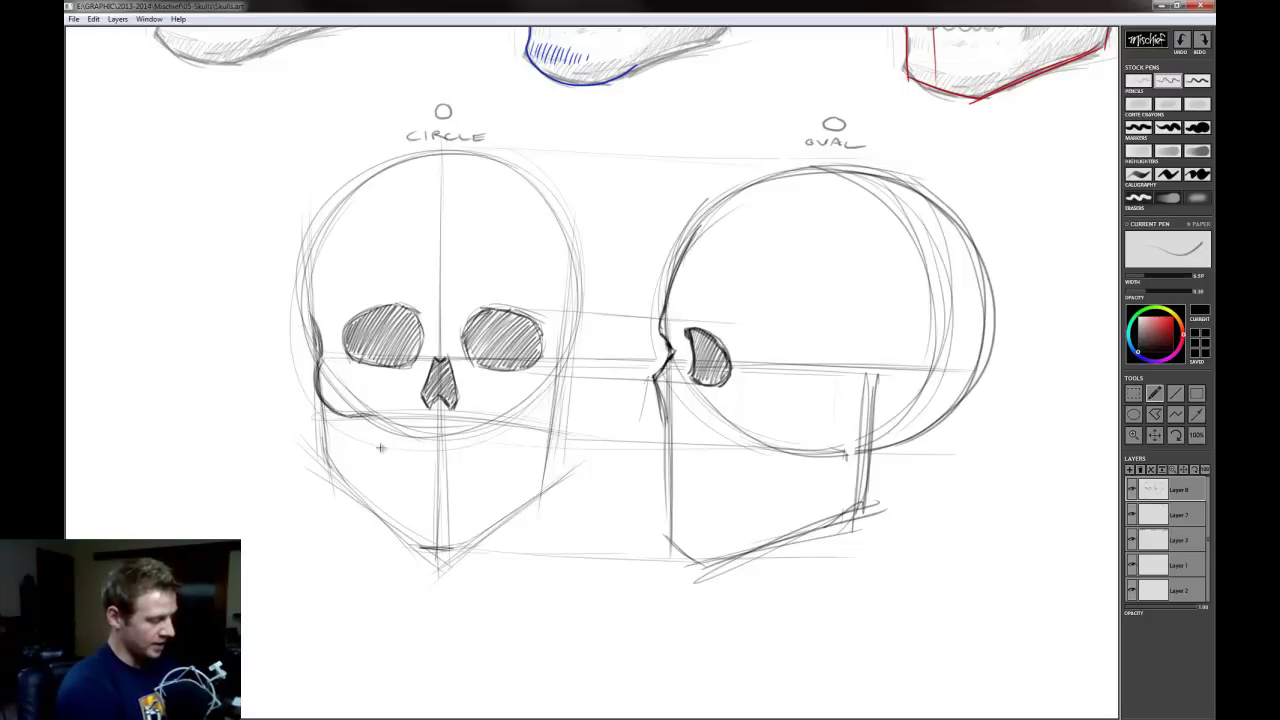
{"action": "left_click_drag", "start_coordinate": [566, 322], "coordinate": [557, 366]}
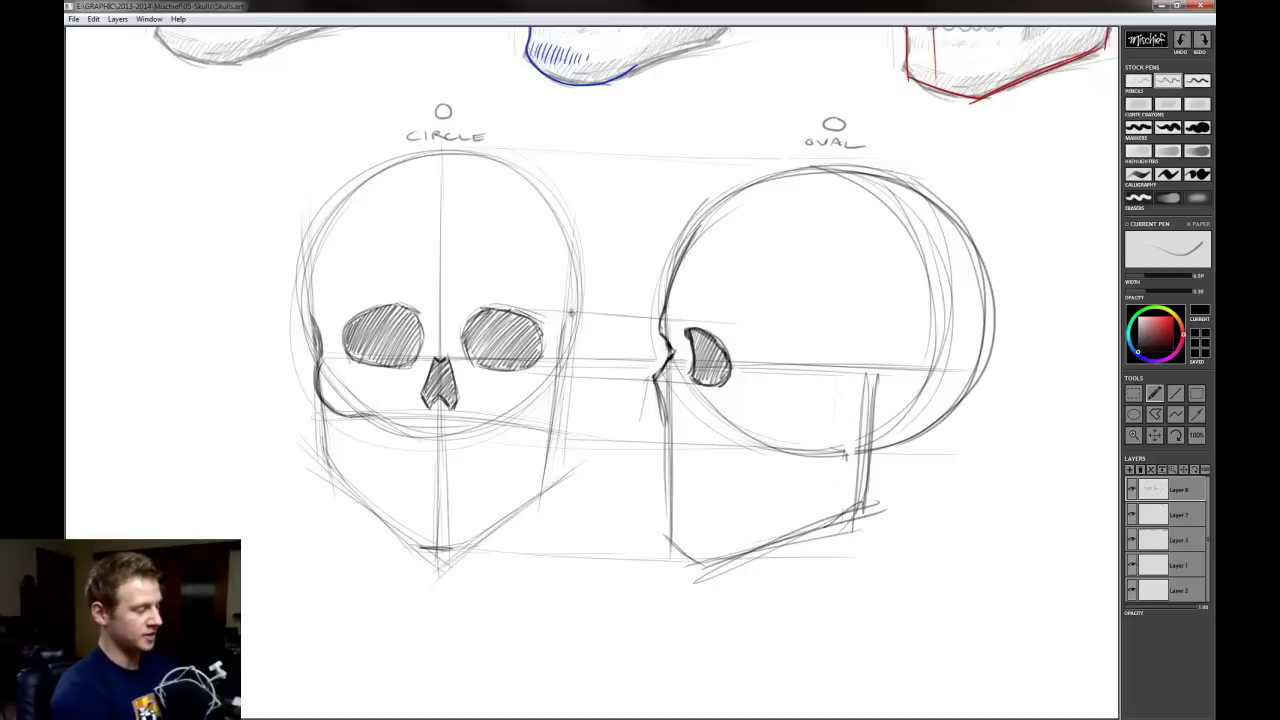
{"action": "left_click_drag", "start_coordinate": [570, 316], "coordinate": [561, 360]}
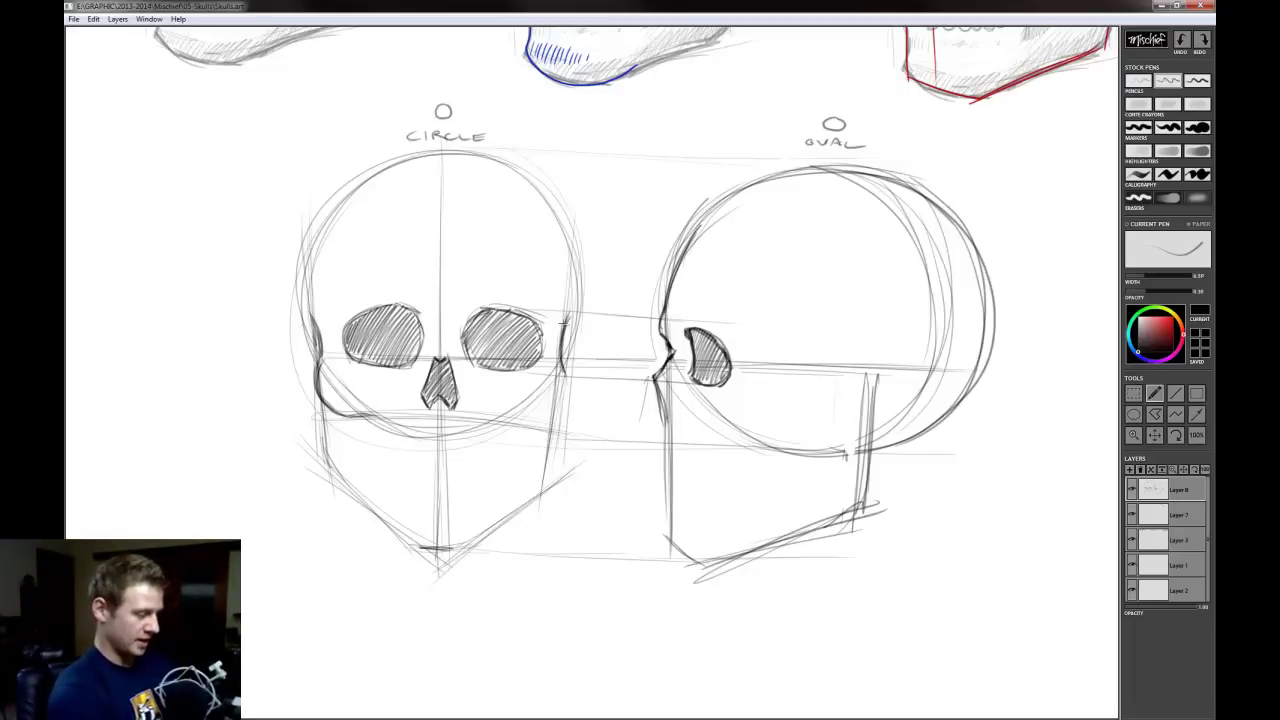
{"action": "left_click_drag", "start_coordinate": [568, 370], "coordinate": [532, 428]}
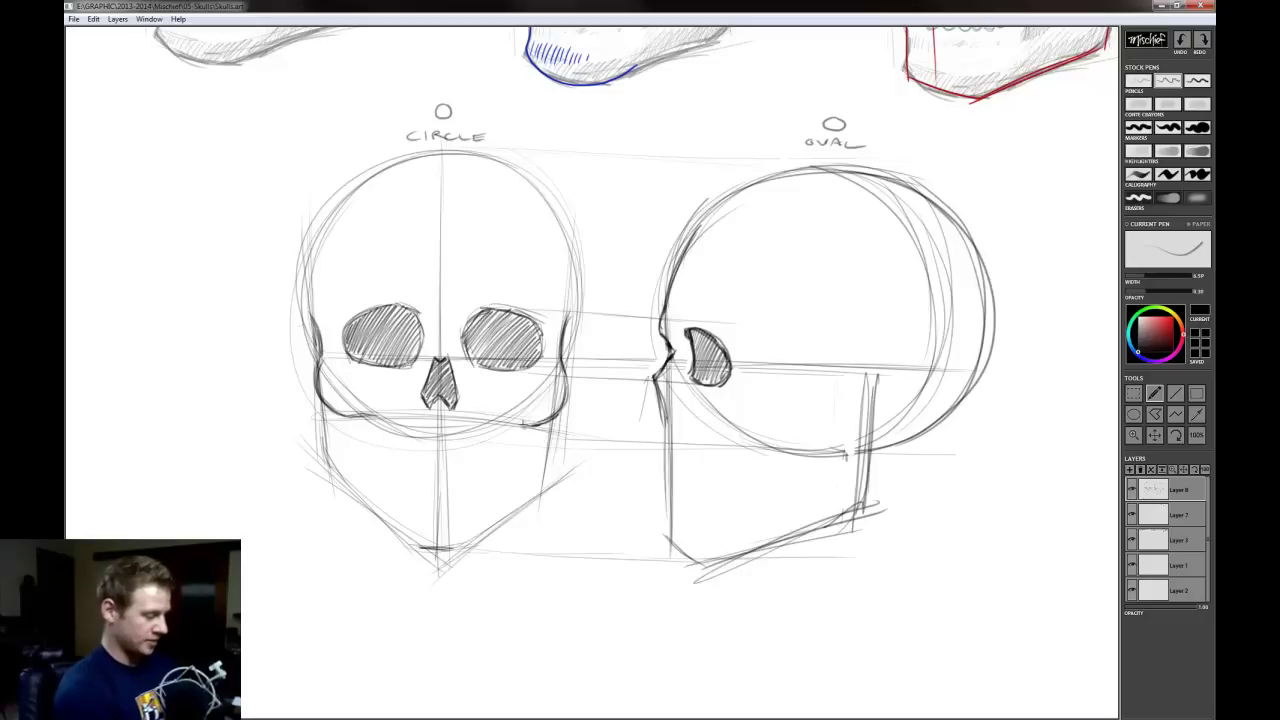
{"action": "left_click_drag", "start_coordinate": [540, 425], "coordinate": [506, 420]}
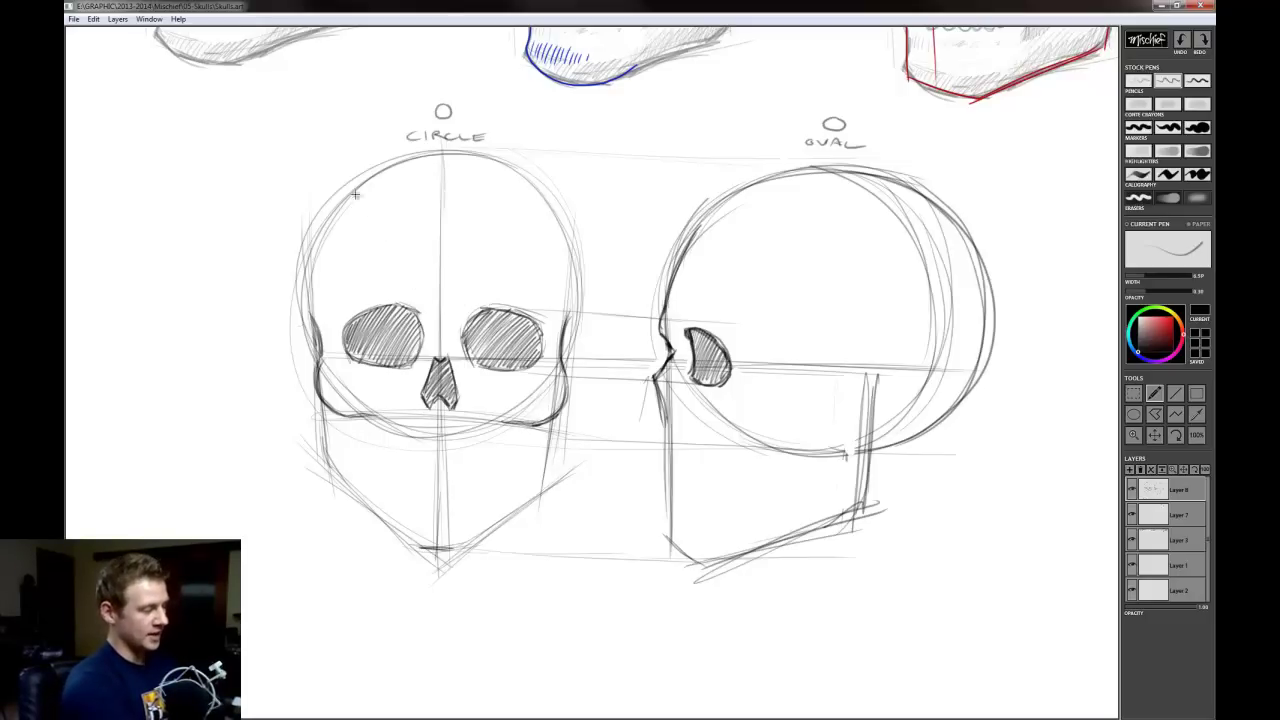
Mark the midpoint of the front view's half-width with a vertical guide and draw the upper jaw as a curved shape below the cheekbones
{"action": "mouse_move", "coordinate": [310, 135]}
{"action": "left_mouse_down"}
{"action": "mouse_move", "coordinate": [308, 268]}
{"action": "mouse_move", "coordinate": [308, 153]}
{"action": "mouse_move", "coordinate": [314, 208]}
{"action": "mouse_move", "coordinate": [407, 163]}
{"action": "mouse_move", "coordinate": [311, 158]}
{"action": "mouse_move", "coordinate": [440, 154]}
{"action": "mouse_move", "coordinate": [310, 169]}
{"action": "left_mouse_up"}
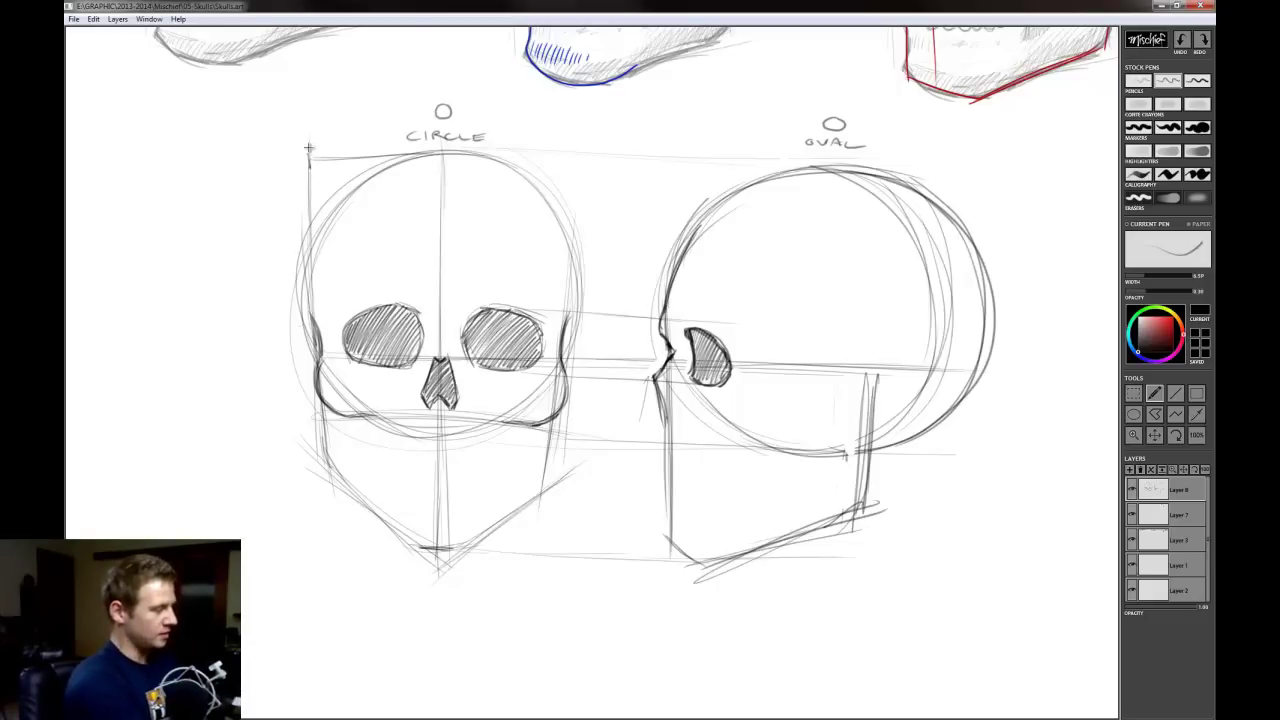
{"action": "left_click_drag", "start_coordinate": [443, 147], "coordinate": [443, 158]}
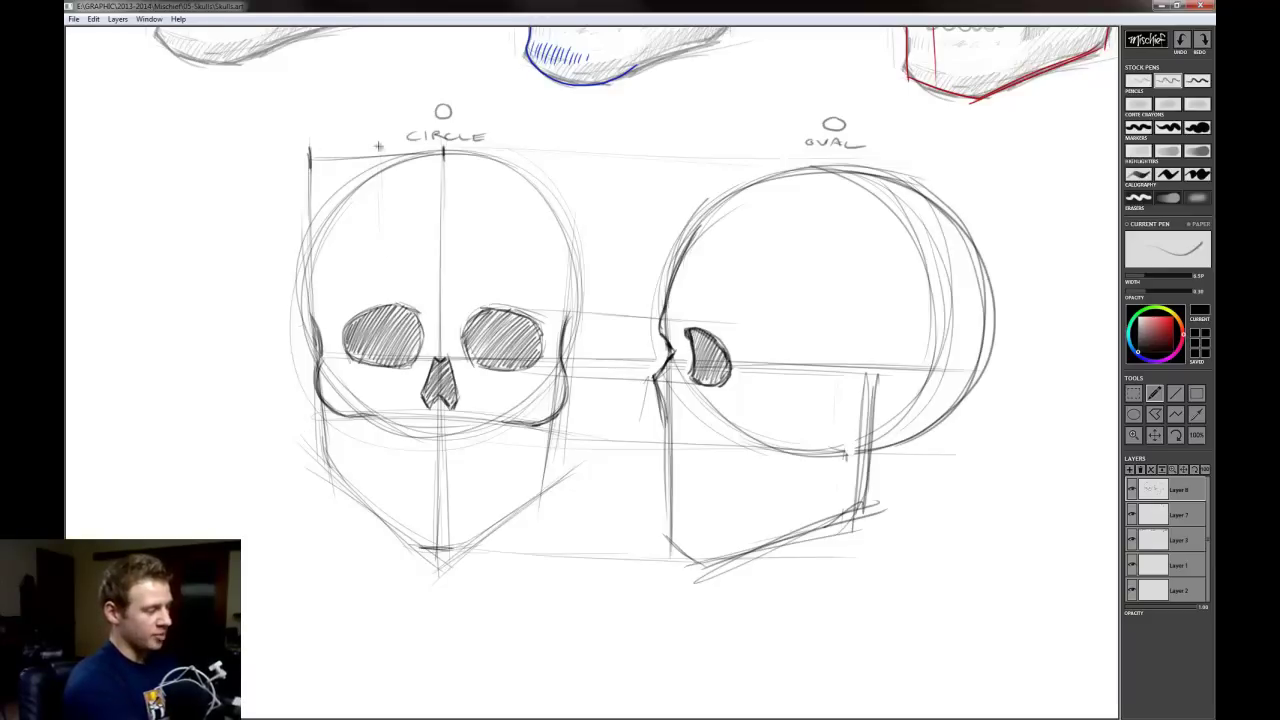
{"action": "mouse_move", "coordinate": [378, 156]}
{"action": "left_mouse_down"}
{"action": "mouse_move", "coordinate": [375, 397]}
{"action": "mouse_move", "coordinate": [380, 300]}
{"action": "left_mouse_up"}
{"action": "left_click_drag", "start_coordinate": [378, 225], "coordinate": [373, 440]}
{"action": "left_click_drag", "start_coordinate": [508, 424], "coordinate": [504, 450]}
{"action": "mouse_move", "coordinate": [374, 442]}
{"action": "left_mouse_down"}
{"action": "mouse_move", "coordinate": [440, 466]}
{"action": "mouse_move", "coordinate": [504, 452]}
{"action": "mouse_move", "coordinate": [434, 466]}
{"action": "mouse_move", "coordinate": [505, 455]}
{"action": "mouse_move", "coordinate": [482, 463]}
{"action": "left_mouse_up"}
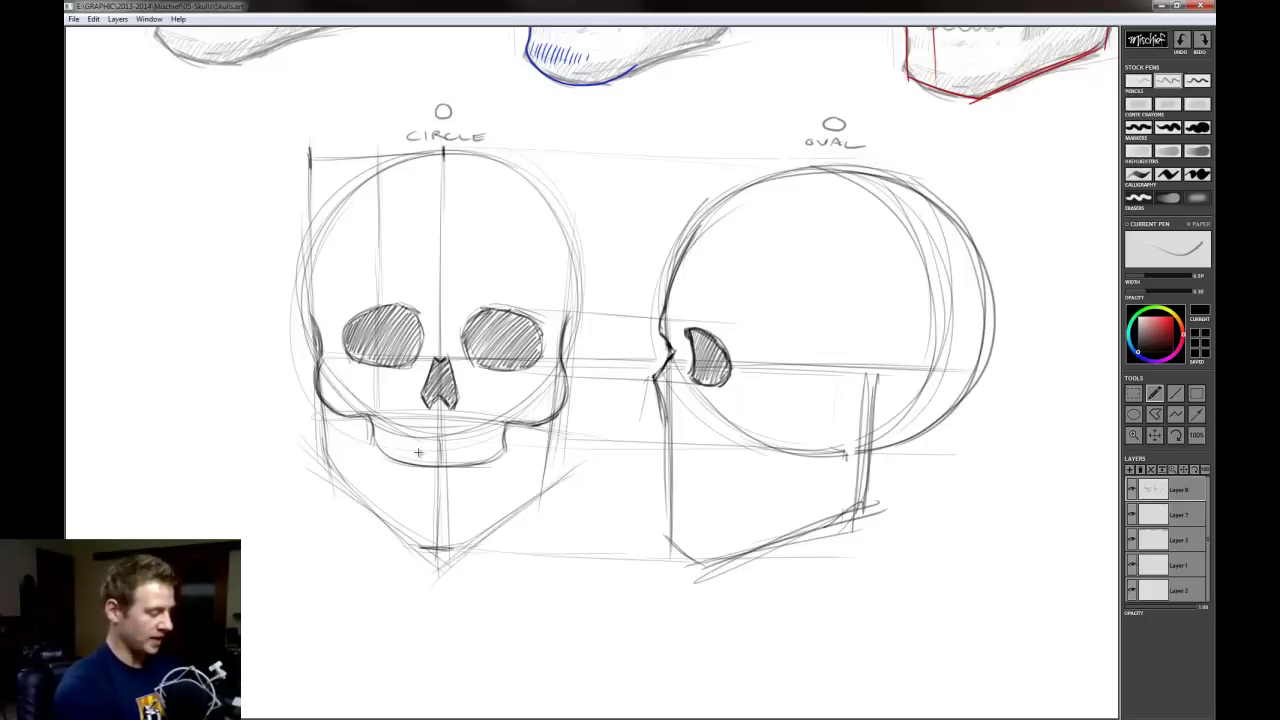
{"action": "left_click_drag", "start_coordinate": [373, 441], "coordinate": [480, 463]}
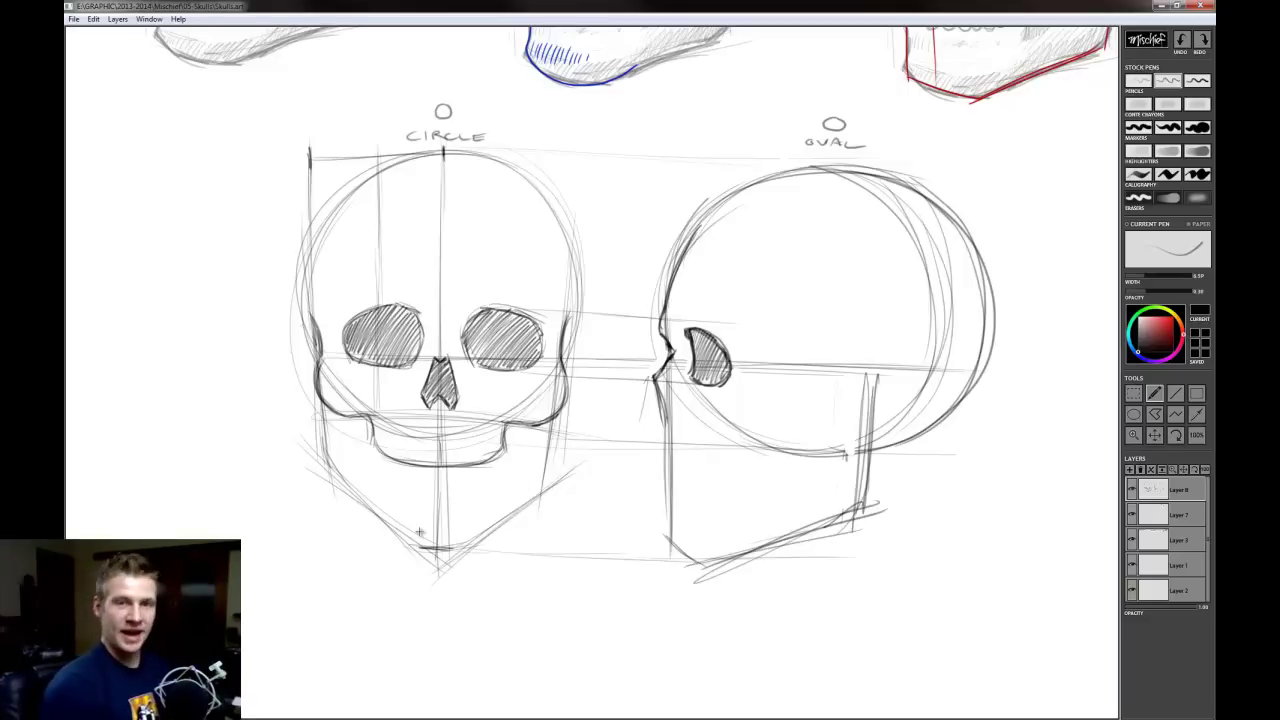
Draw narrow slanted gaps on either side of the front view's upper jaw, below the cheekbones, and hatch them dark
{"action": "left_click_drag", "start_coordinate": [352, 414], "coordinate": [357, 455]}
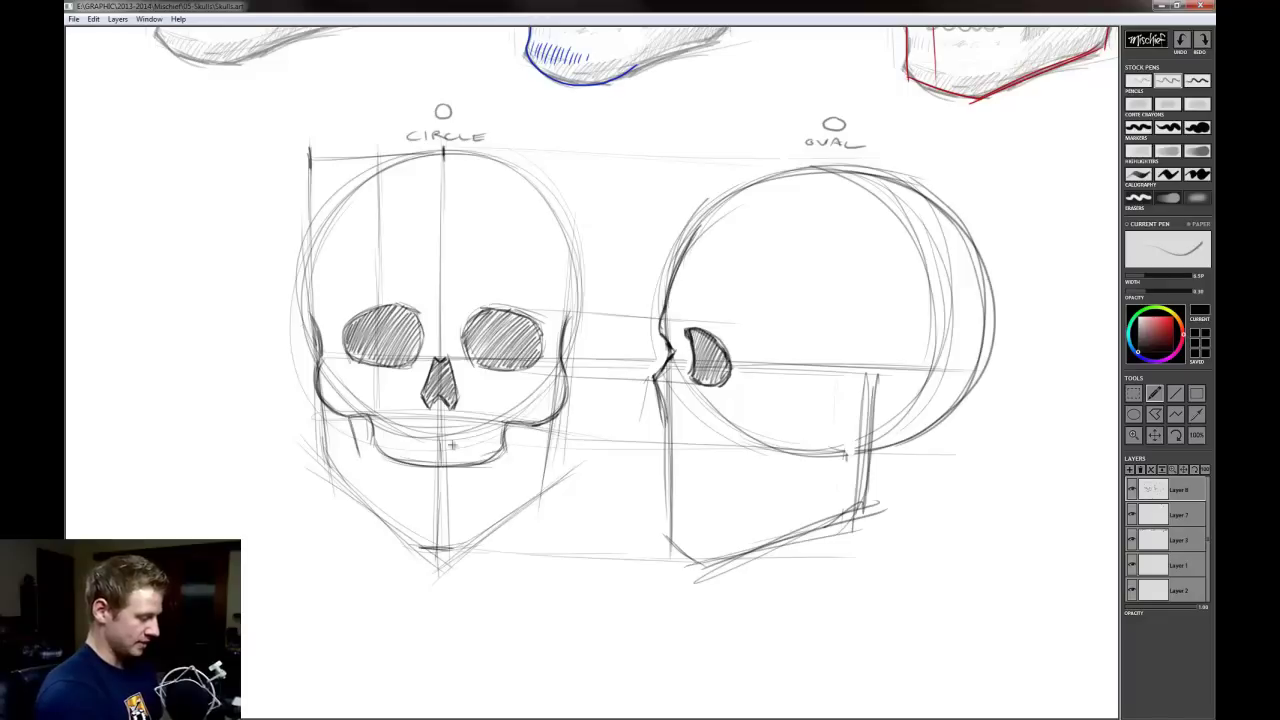
{"action": "left_click_drag", "start_coordinate": [521, 428], "coordinate": [513, 462]}
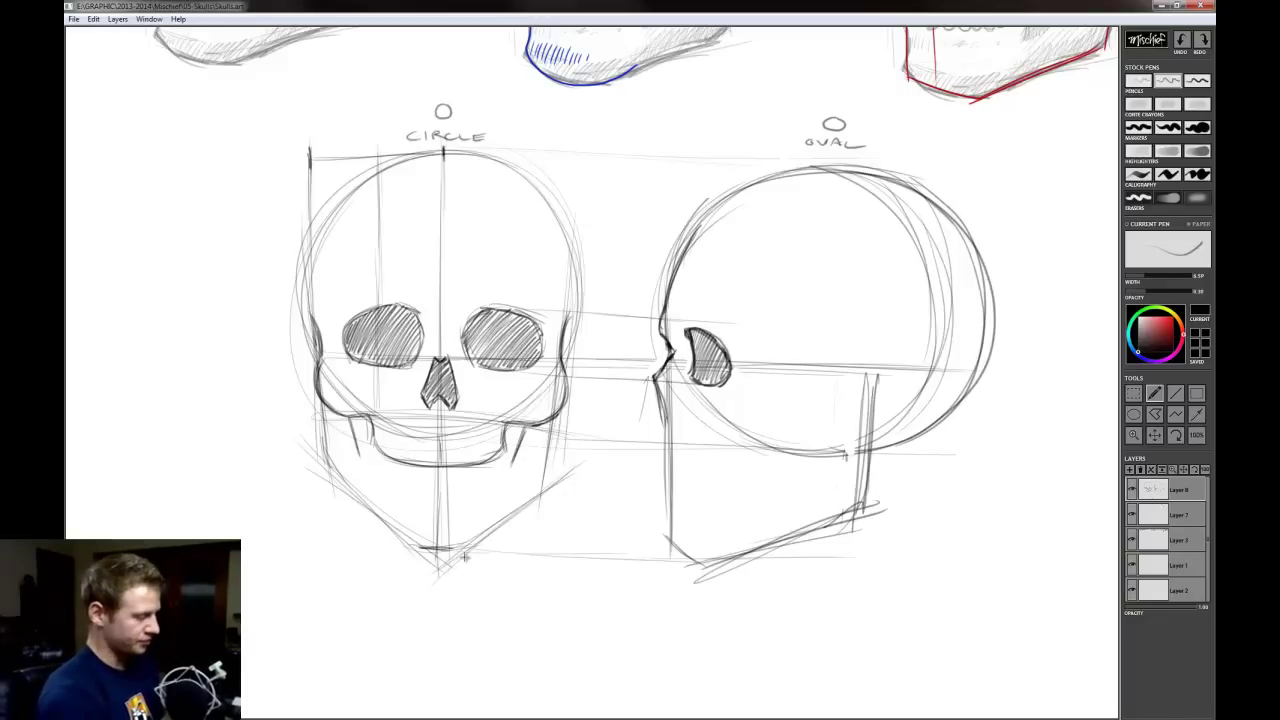
{"action": "mouse_move", "coordinate": [352, 412]}
{"action": "left_mouse_down"}
{"action": "mouse_move", "coordinate": [366, 448]}
{"action": "mouse_move", "coordinate": [378, 432]}
{"action": "left_mouse_up"}
{"action": "left_click_drag", "start_coordinate": [510, 424], "coordinate": [512, 458]}
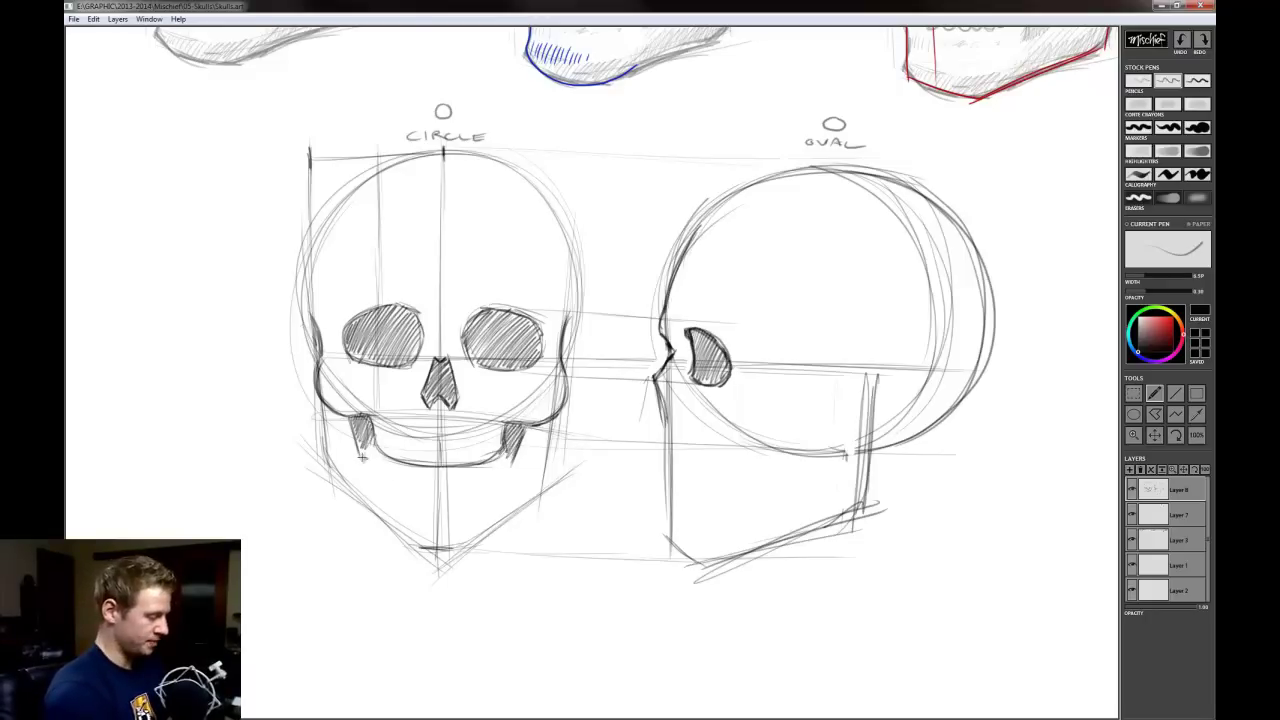
{"action": "mouse_move", "coordinate": [362, 456]}
{"action": "left_mouse_down"}
{"action": "mouse_move", "coordinate": [507, 464]}
{"action": "mouse_move", "coordinate": [374, 442]}
{"action": "left_mouse_up"}
{"action": "left_click_drag", "start_coordinate": [366, 459], "coordinate": [378, 454]}
{"action": "left_click_drag", "start_coordinate": [499, 463], "coordinate": [507, 455]}
{"action": "left_click_drag", "start_coordinate": [501, 468], "coordinate": [508, 460]}
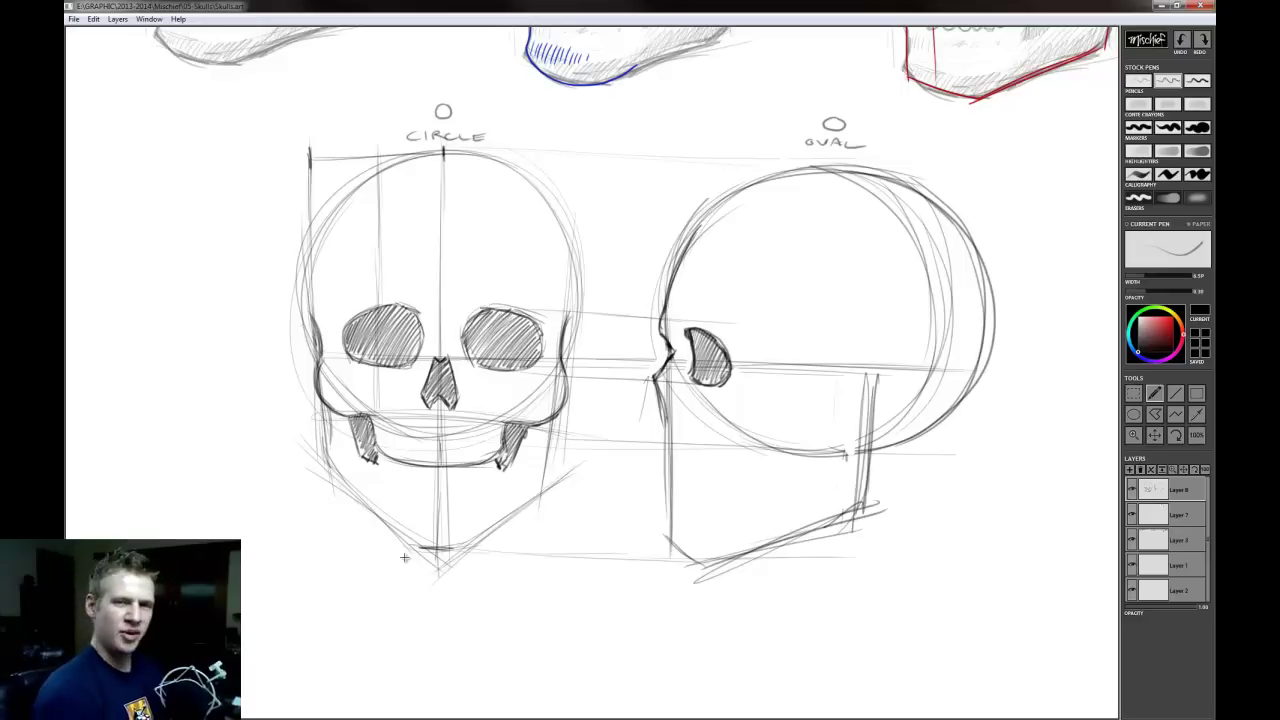
Outline the front view's lower jaw with darker strokes from below both cheekbones, angling inward to the chin
{"action": "mouse_move", "coordinate": [327, 406]}
{"action": "left_mouse_down"}
{"action": "mouse_move", "coordinate": [340, 472]}
{"action": "mouse_move", "coordinate": [405, 542]}
{"action": "left_mouse_up"}
{"action": "left_click_drag", "start_coordinate": [344, 474], "coordinate": [392, 518]}
{"action": "mouse_move", "coordinate": [332, 452]}
{"action": "left_mouse_down"}
{"action": "mouse_move", "coordinate": [360, 490]}
{"action": "mouse_move", "coordinate": [450, 550]}
{"action": "left_mouse_up"}
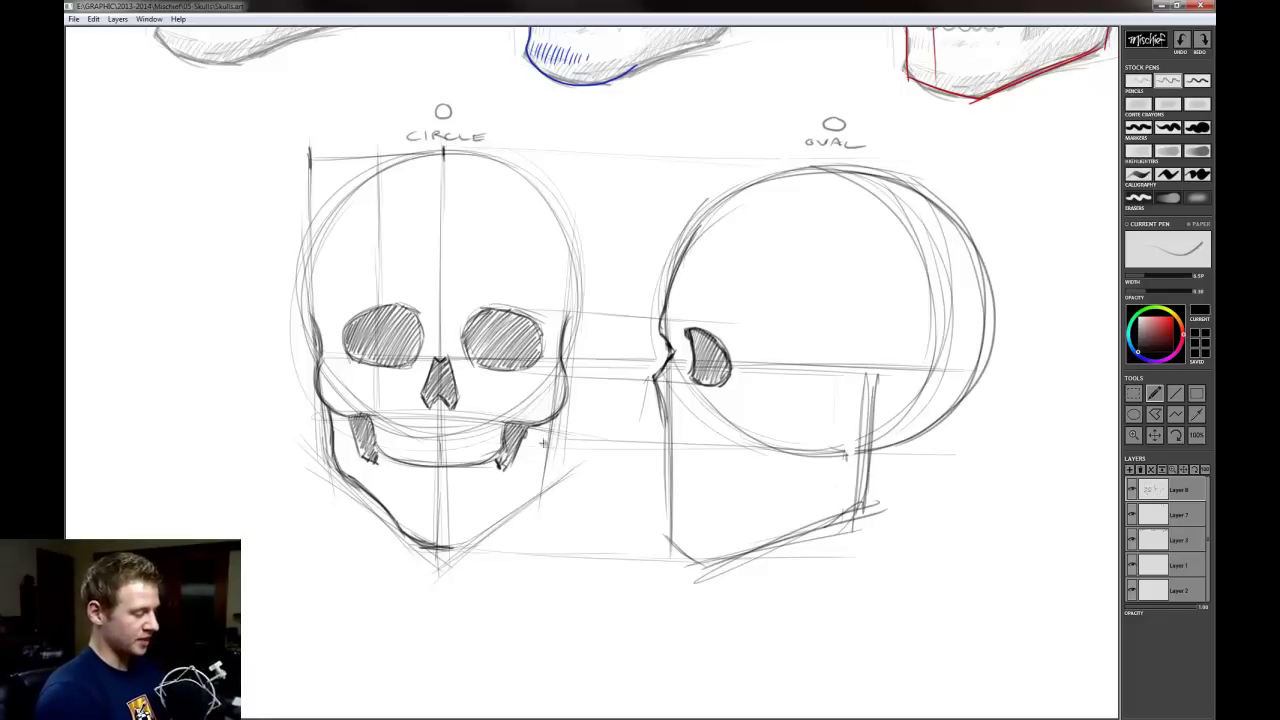
{"action": "mouse_move", "coordinate": [552, 419]}
{"action": "left_mouse_down"}
{"action": "mouse_move", "coordinate": [532, 490]}
{"action": "mouse_move", "coordinate": [474, 515]}
{"action": "mouse_move", "coordinate": [511, 478]}
{"action": "mouse_move", "coordinate": [477, 527]}
{"action": "left_mouse_up"}
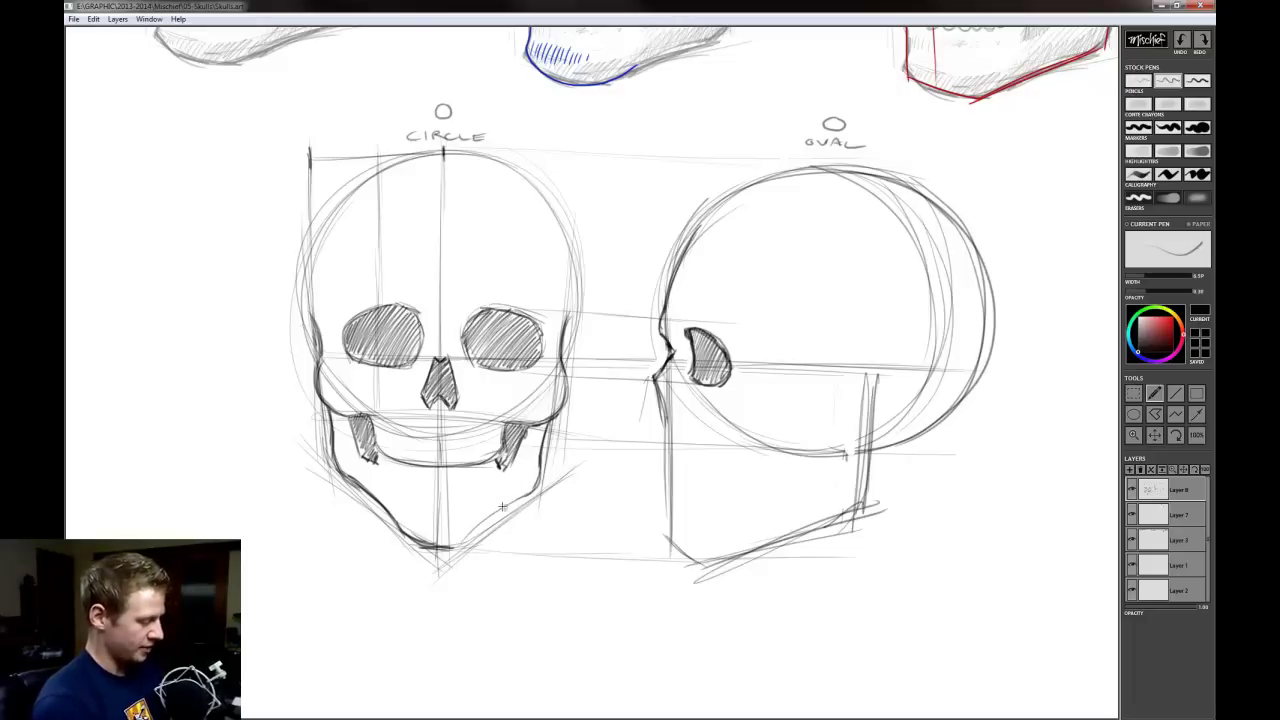
{"action": "mouse_move", "coordinate": [536, 489]}
{"action": "left_mouse_down"}
{"action": "mouse_move", "coordinate": [441, 553]}
{"action": "mouse_move", "coordinate": [519, 498]}
{"action": "mouse_move", "coordinate": [535, 464]}
{"action": "left_mouse_up"}
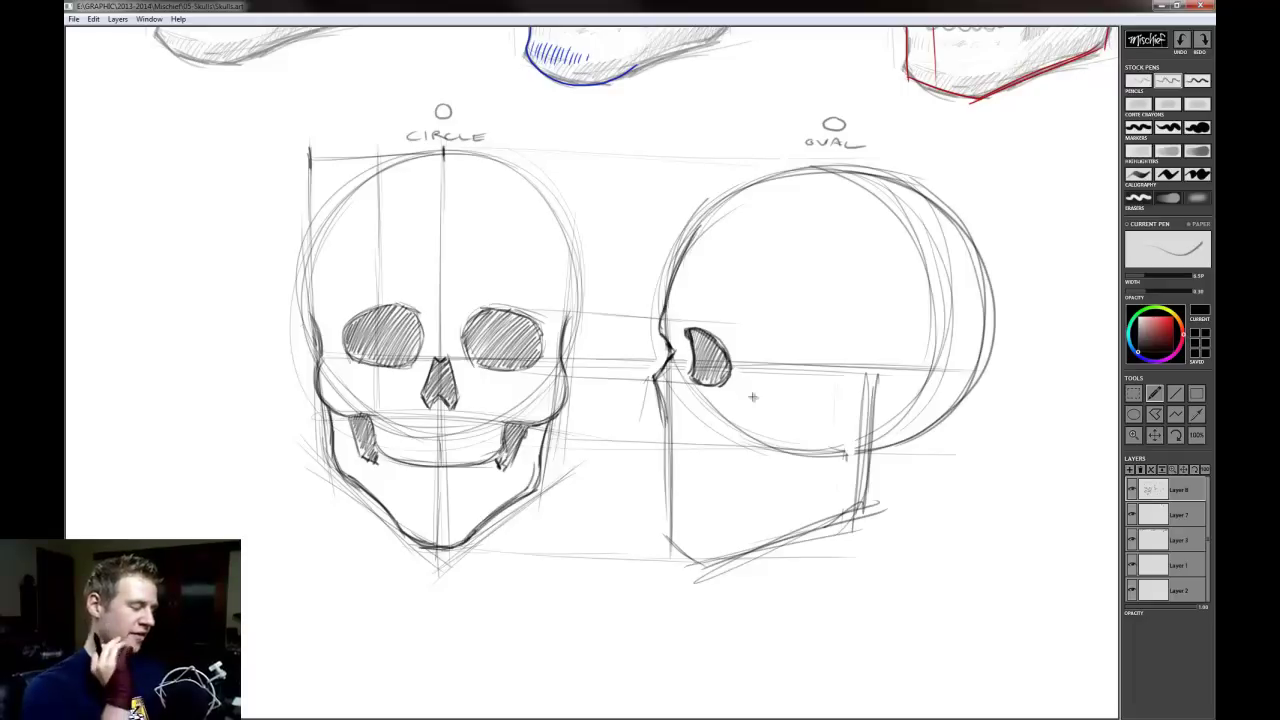
{"action": "left_click_drag", "start_coordinate": [544, 463], "coordinate": [514, 504]}
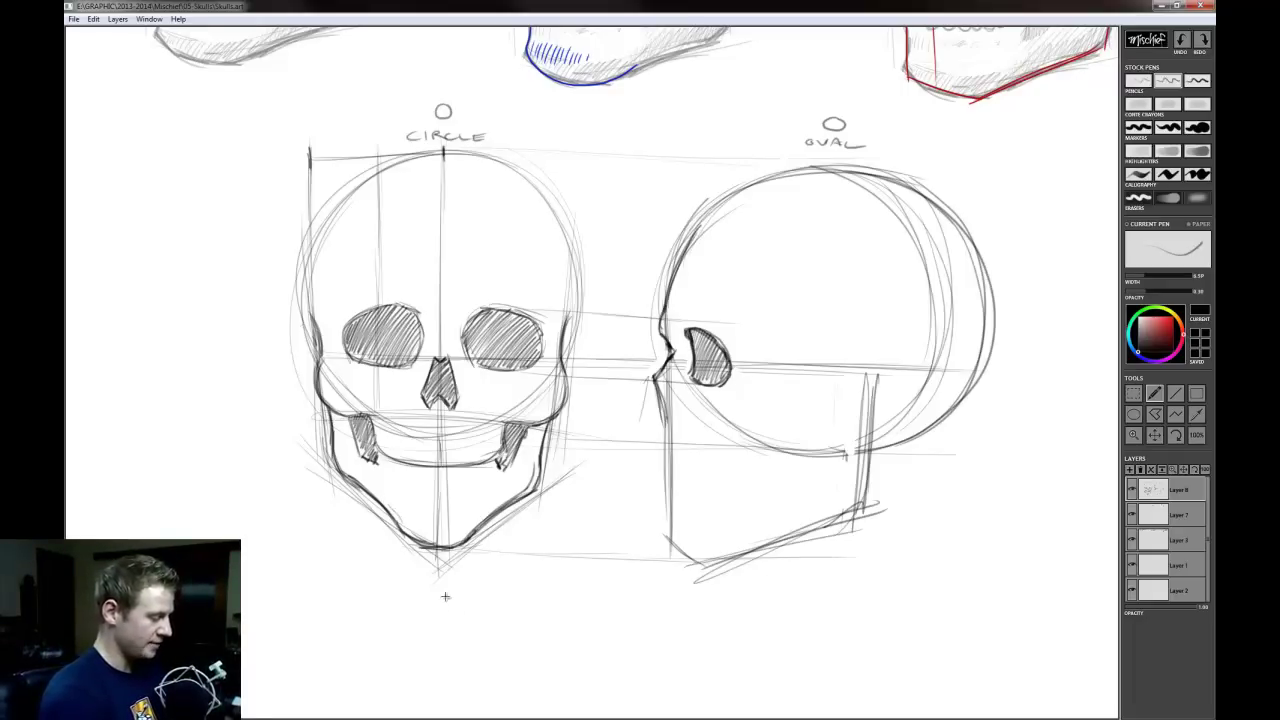
{"action": "left_click_drag", "start_coordinate": [388, 502], "coordinate": [440, 545]}
{"action": "mouse_move", "coordinate": [480, 520]}
{"action": "left_mouse_down"}
{"action": "mouse_move", "coordinate": [458, 542]}
{"action": "mouse_move", "coordinate": [488, 520]}
{"action": "left_mouse_up"}
{"action": "mouse_move", "coordinate": [384, 502]}
{"action": "left_mouse_down"}
{"action": "mouse_move", "coordinate": [396, 530]}
{"action": "mouse_move", "coordinate": [470, 548]}
{"action": "left_mouse_up"}
{"action": "key", "text": "ctrl+z"}
{"action": "key", "text": "ctrl+z"}
{"action": "key", "text": "ctrl+z"}
{"action": "key", "text": "ctrl+z"}
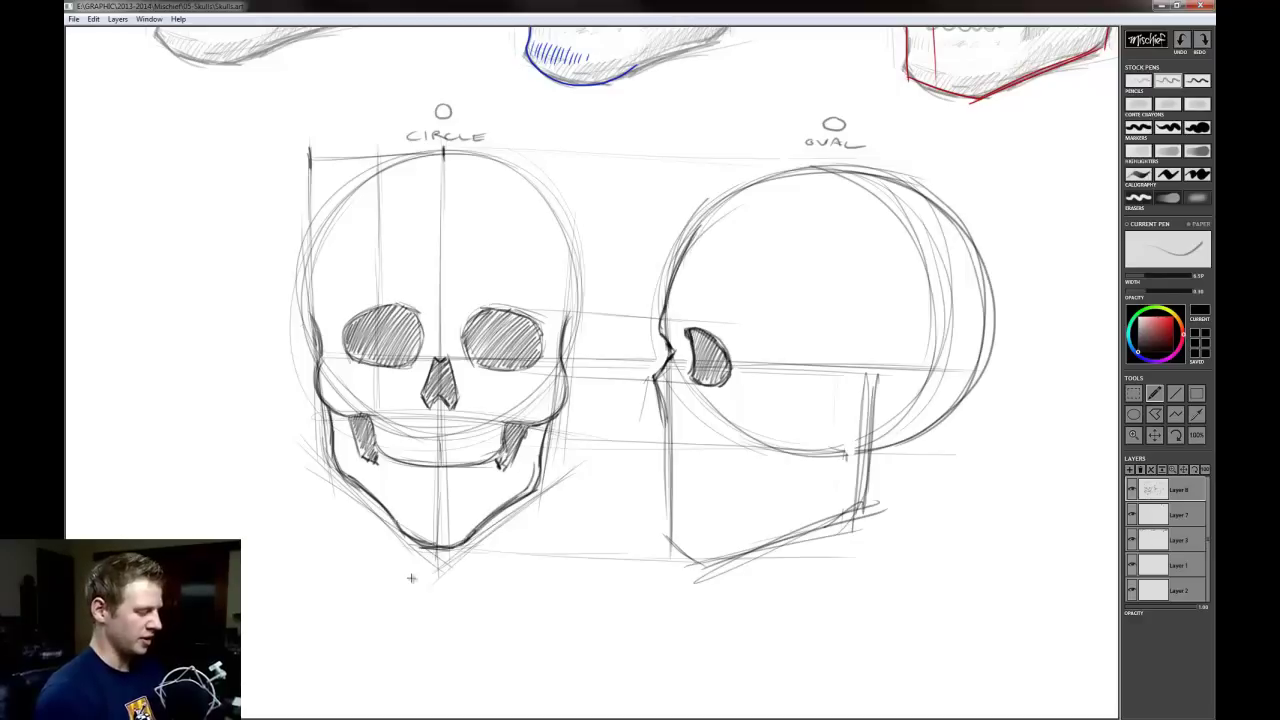
Erase along both sides of the front view's chin and reshape it into a narrower, squarer form
{"action": "key", "text": "e"}
{"action": "mouse_move", "coordinate": [395, 519]}
{"action": "left_mouse_down"}
{"action": "mouse_move", "coordinate": [429, 542]}
{"action": "mouse_move", "coordinate": [457, 536]}
{"action": "mouse_move", "coordinate": [484, 505]}
{"action": "mouse_move", "coordinate": [411, 536]}
{"action": "mouse_move", "coordinate": [451, 546]}
{"action": "mouse_move", "coordinate": [498, 504]}
{"action": "left_mouse_up"}
{"action": "key", "text": "e"}
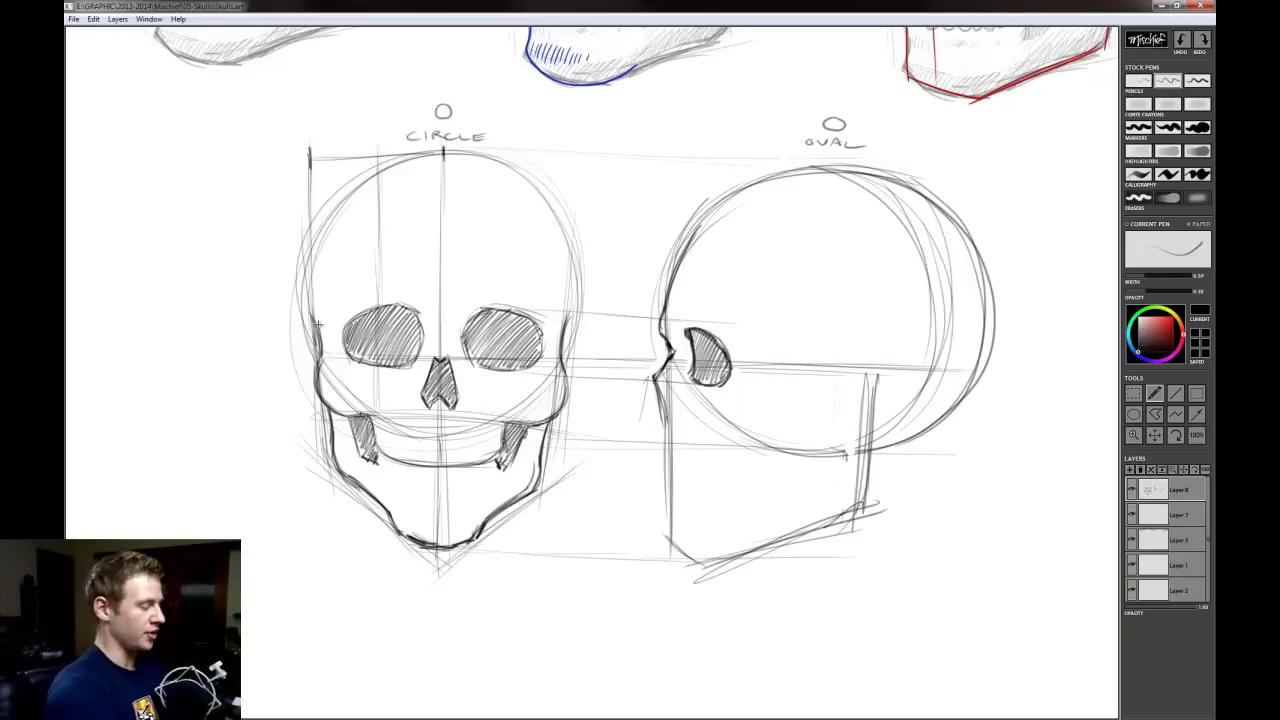
{"action": "left_click_drag", "start_coordinate": [320, 347], "coordinate": [314, 265]}
{"action": "mouse_move", "coordinate": [316, 320]}
{"action": "left_mouse_down"}
{"action": "mouse_move", "coordinate": [323, 236]}
{"action": "mouse_move", "coordinate": [344, 211]}
{"action": "left_mouse_up"}
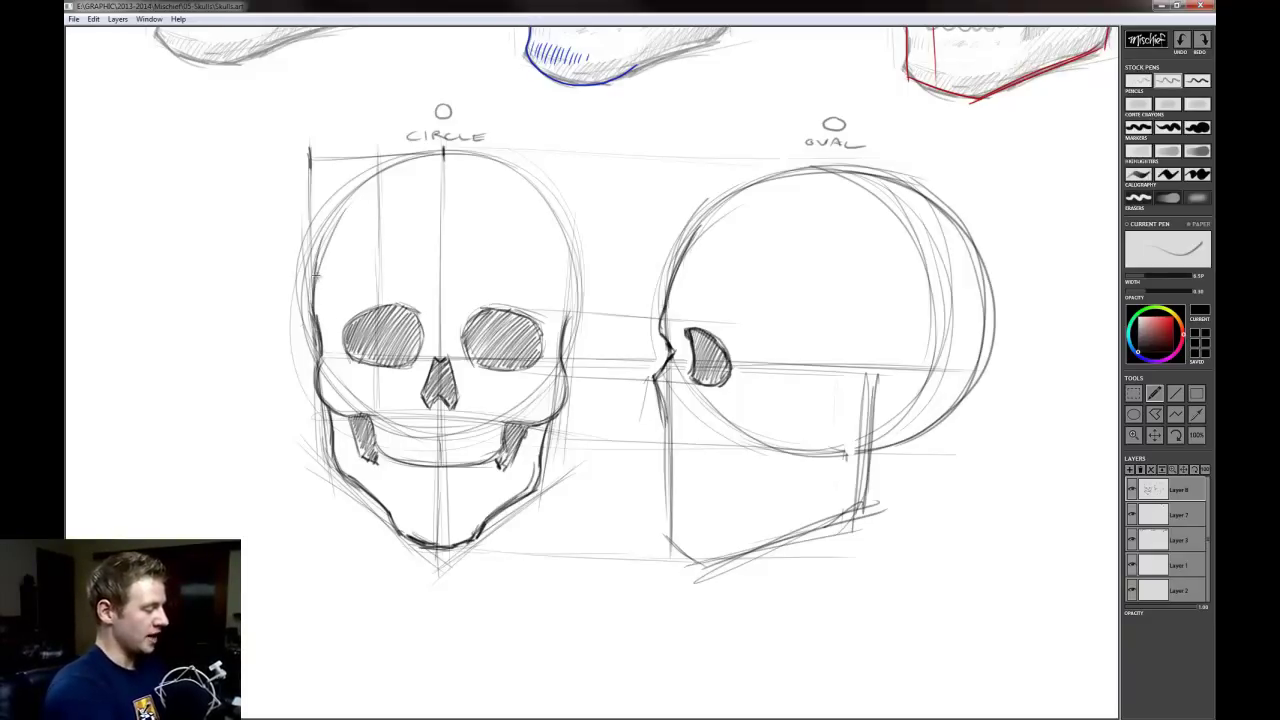
{"action": "left_click_drag", "start_coordinate": [316, 276], "coordinate": [350, 198]}
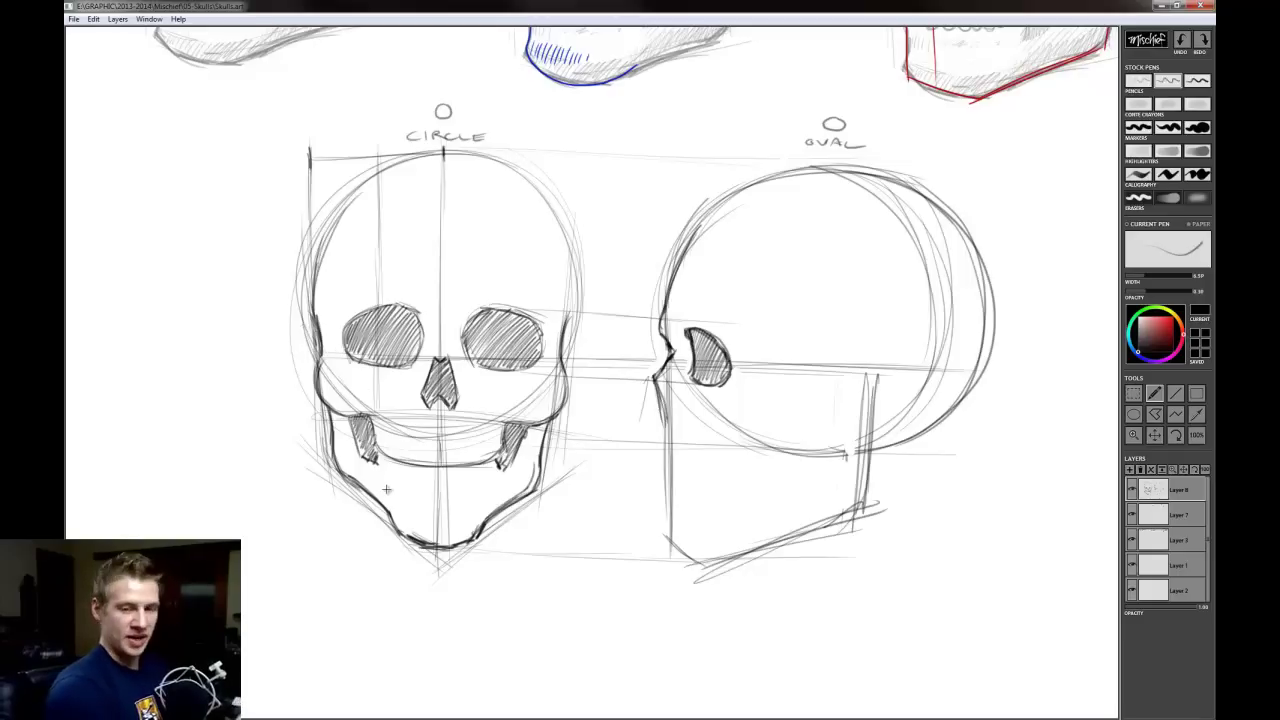
{"action": "key", "text": "ctrl+z"}
{"action": "key", "text": "ctrl+z"}
{"action": "key", "text": "ctrl+z"}
{"action": "key", "text": "ctrl+z"}
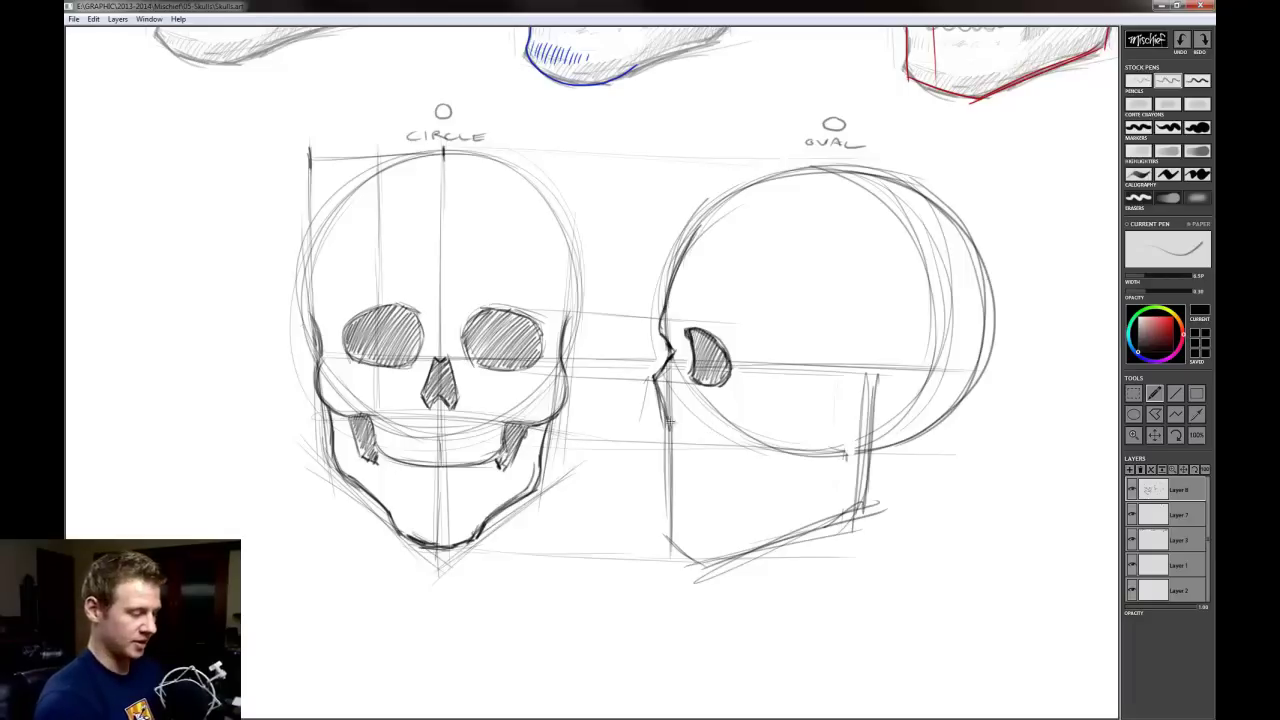
Carry the upper jaw's lower edge across to the side view and draw the face profile curving from the nose down to it
{"action": "left_click_drag", "start_coordinate": [661, 394], "coordinate": [673, 434]}
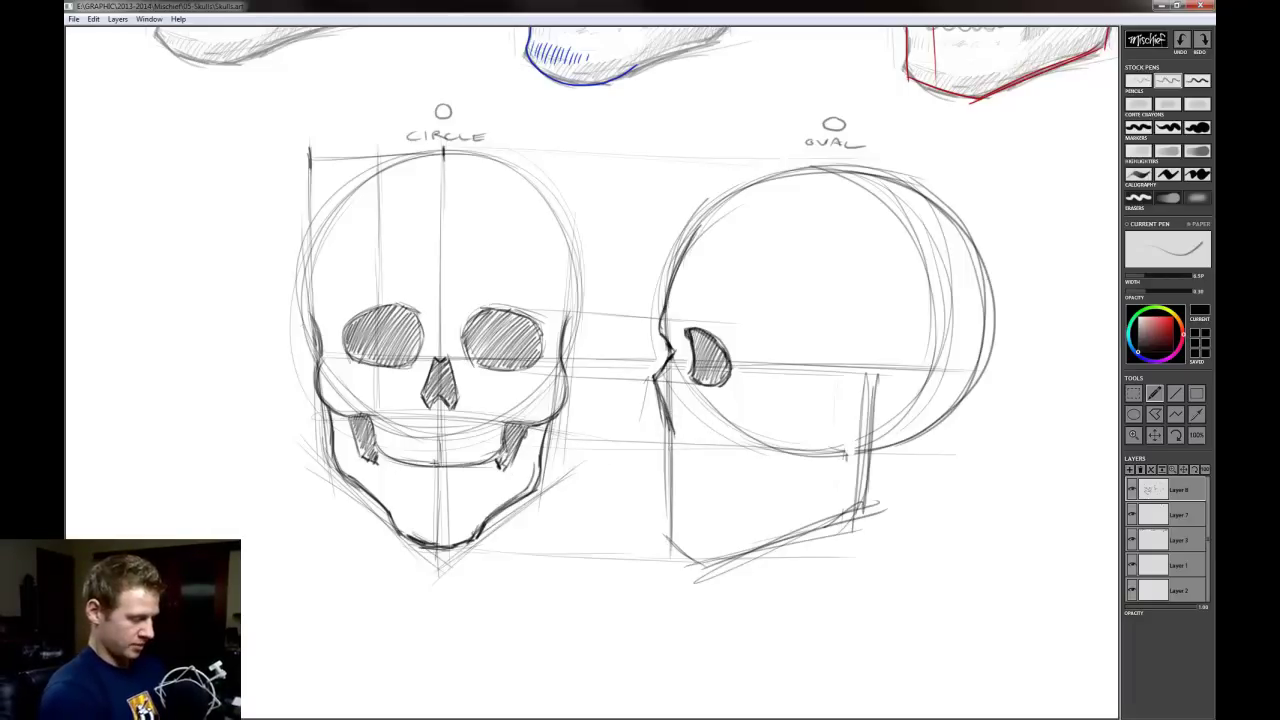
{"action": "left_click_drag", "start_coordinate": [646, 474], "coordinate": [778, 481]}
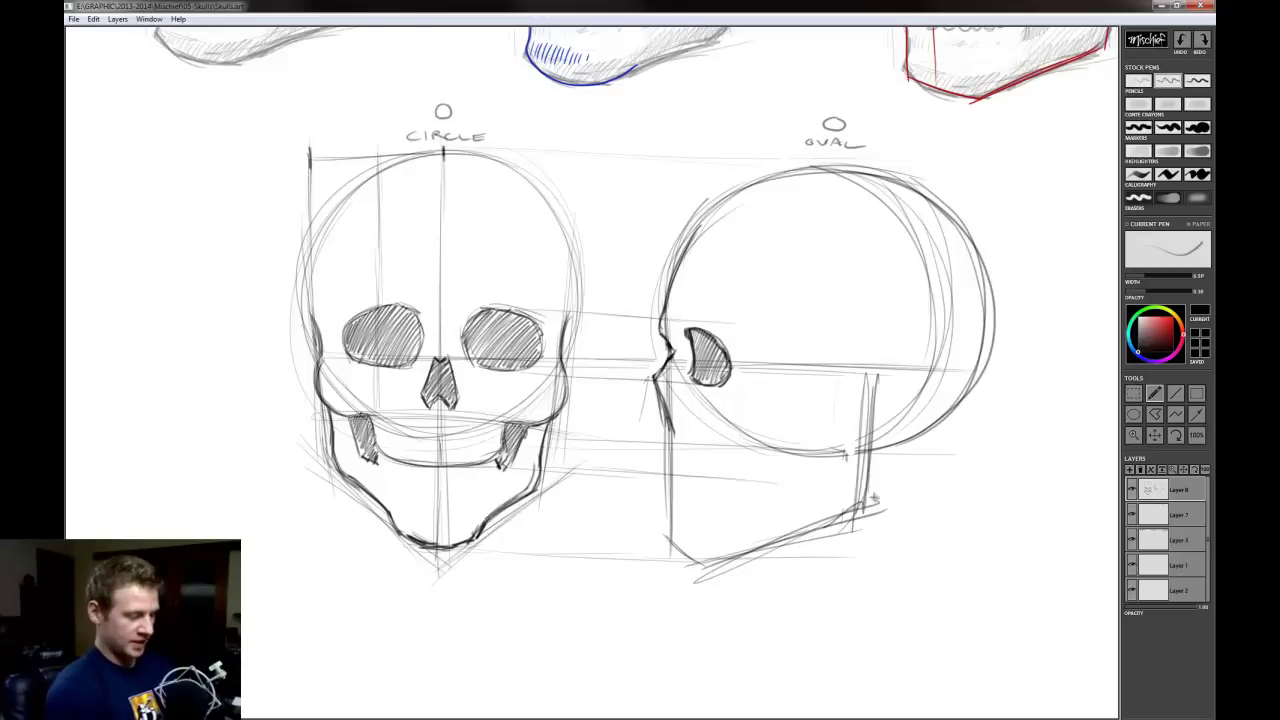
{"action": "left_click_drag", "start_coordinate": [672, 472], "coordinate": [780, 480]}
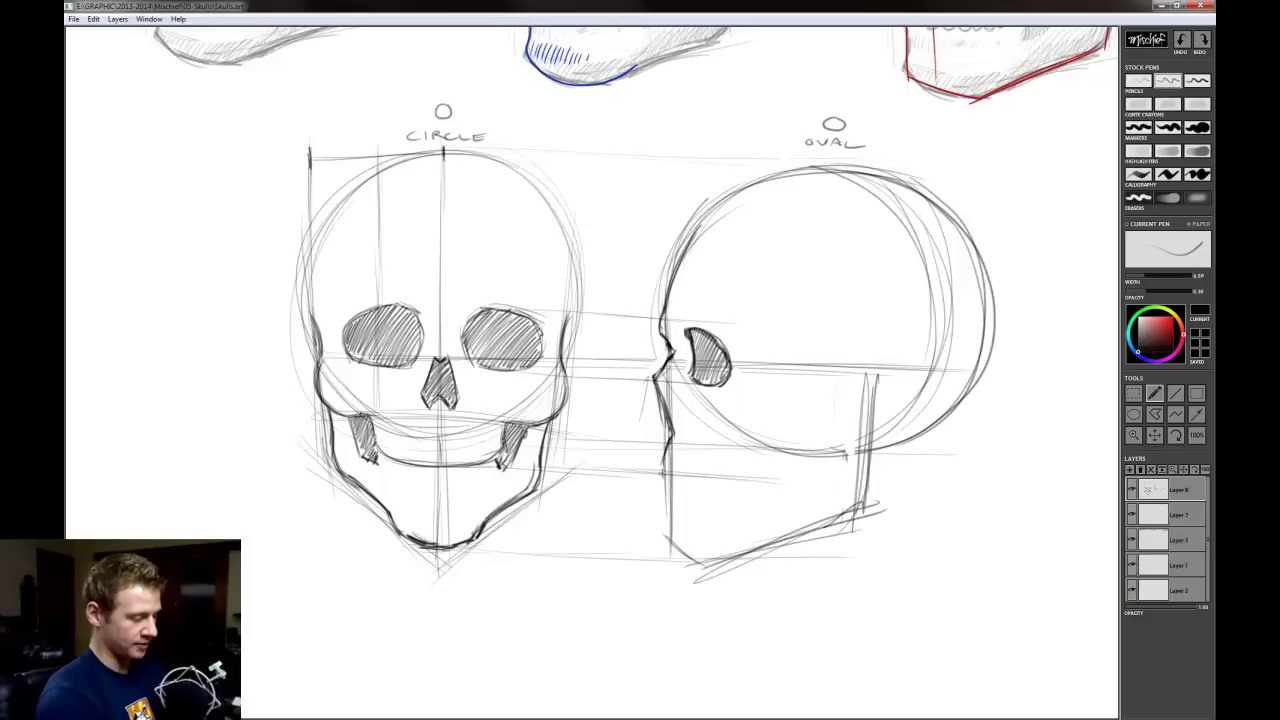
{"action": "left_click_drag", "start_coordinate": [669, 443], "coordinate": [670, 499]}
{"action": "mouse_move", "coordinate": [673, 436]}
{"action": "left_mouse_down"}
{"action": "mouse_move", "coordinate": [661, 472]}
{"action": "mouse_move", "coordinate": [776, 476]}
{"action": "left_mouse_up"}
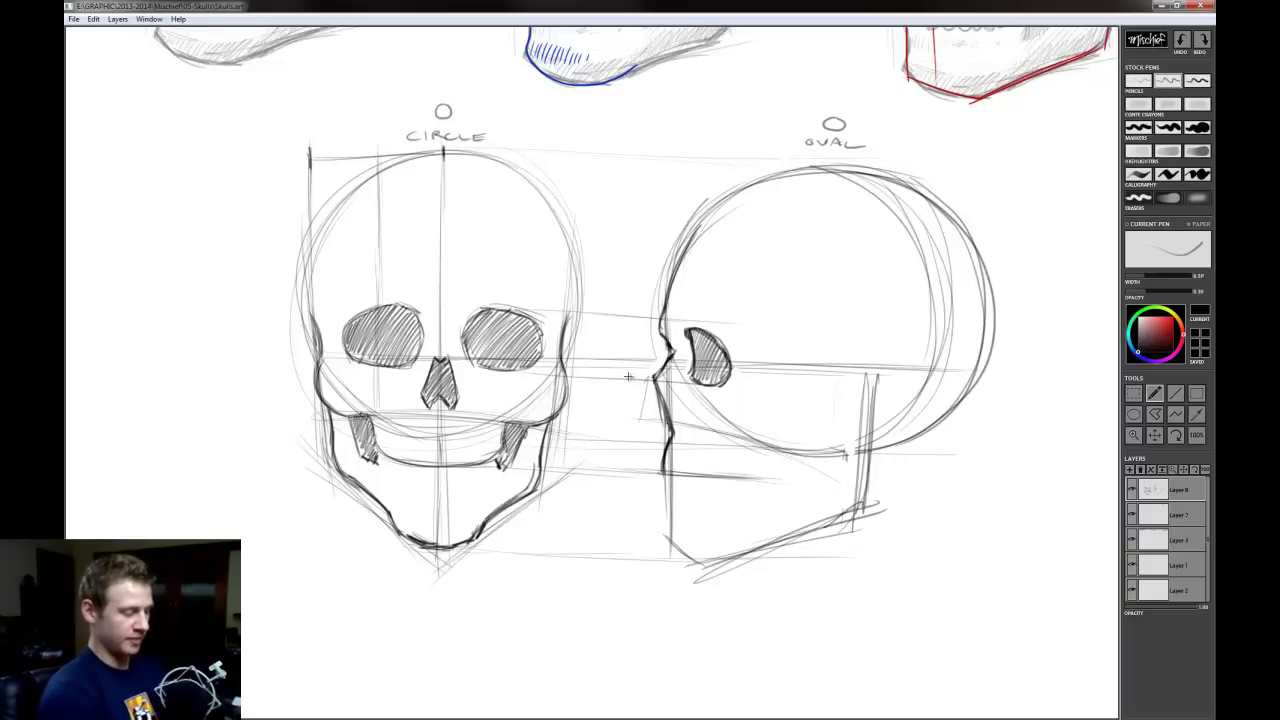
Sketch sloping cheekbone guides in the side view and draw the cheekbone as an S-curve hooking forward above the upper jaw
{"action": "mouse_move", "coordinate": [729, 382]}
{"action": "left_mouse_down"}
{"action": "mouse_move", "coordinate": [836, 400]}
{"action": "mouse_move", "coordinate": [814, 400]}
{"action": "left_mouse_up"}
{"action": "mouse_move", "coordinate": [274, 358]}
{"action": "left_mouse_down"}
{"action": "mouse_move", "coordinate": [590, 366]}
{"action": "mouse_move", "coordinate": [810, 418]}
{"action": "left_mouse_up"}
{"action": "key", "text": "ctrl+z"}
{"action": "left_click_drag", "start_coordinate": [642, 420], "coordinate": [788, 455]}
{"action": "key", "text": "ctrl+z"}
{"action": "key", "text": "ctrl+z"}
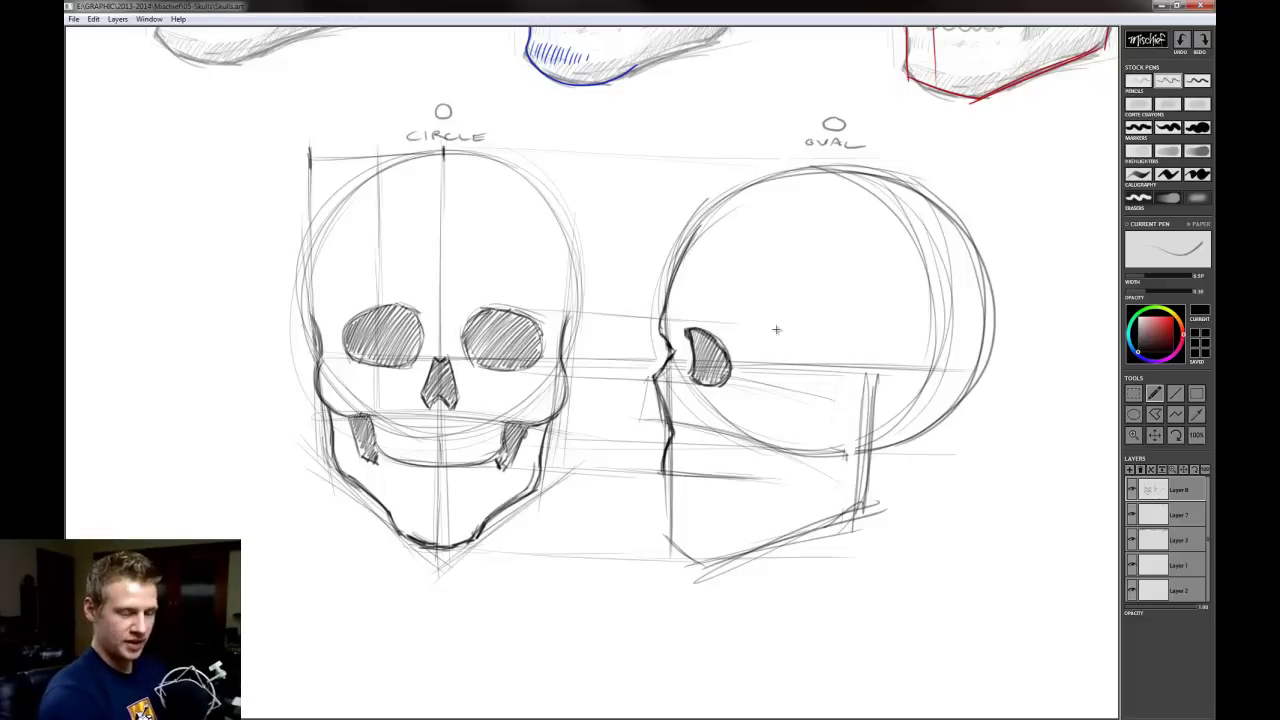
{"action": "mouse_move", "coordinate": [782, 318]}
{"action": "left_mouse_down"}
{"action": "mouse_move", "coordinate": [786, 366]}
{"action": "mouse_move", "coordinate": [810, 399]}
{"action": "mouse_move", "coordinate": [804, 427]}
{"action": "mouse_move", "coordinate": [766, 446]}
{"action": "left_mouse_up"}
{"action": "mouse_move", "coordinate": [798, 385]}
{"action": "left_mouse_down"}
{"action": "mouse_move", "coordinate": [746, 445]}
{"action": "mouse_move", "coordinate": [798, 392]}
{"action": "mouse_move", "coordinate": [792, 366]}
{"action": "left_mouse_up"}
{"action": "left_click_drag", "start_coordinate": [766, 436], "coordinate": [730, 460]}
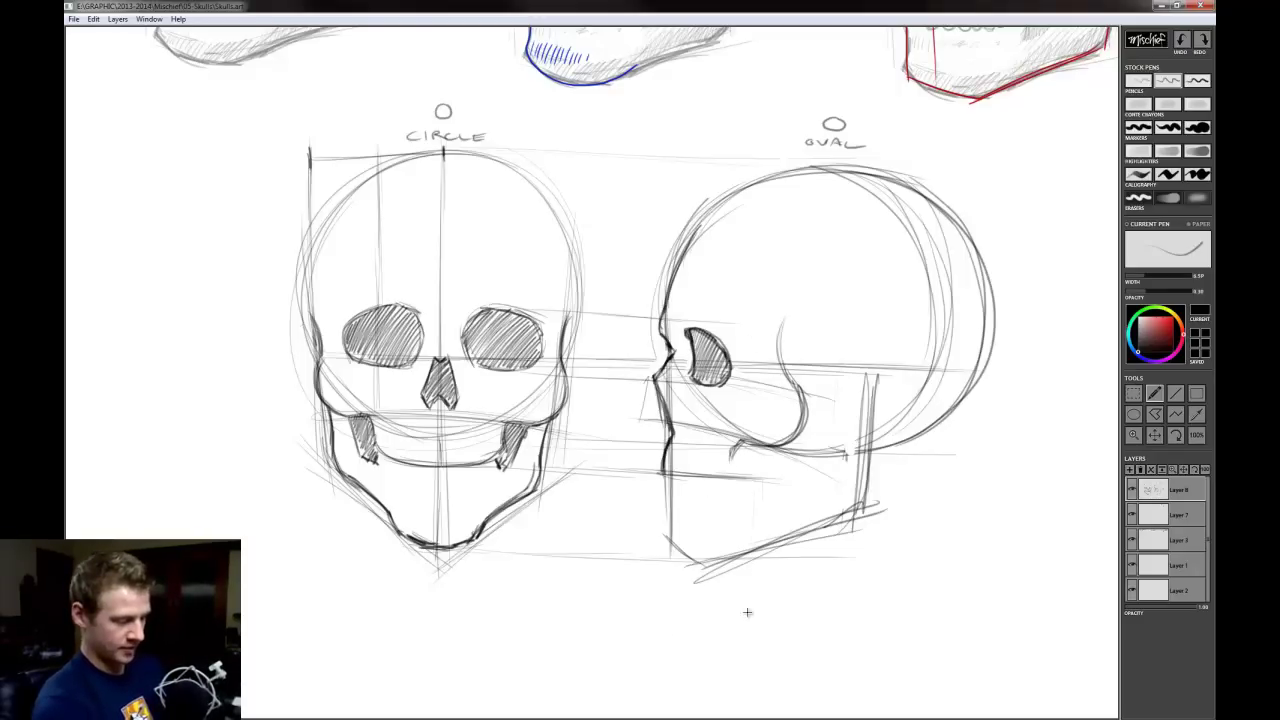
Mark the middle of the side view's jaw with a vertical guide and close the upper jaw's lower and back edges against it
{"action": "left_click_drag", "start_coordinate": [765, 605], "coordinate": [762, 352]}
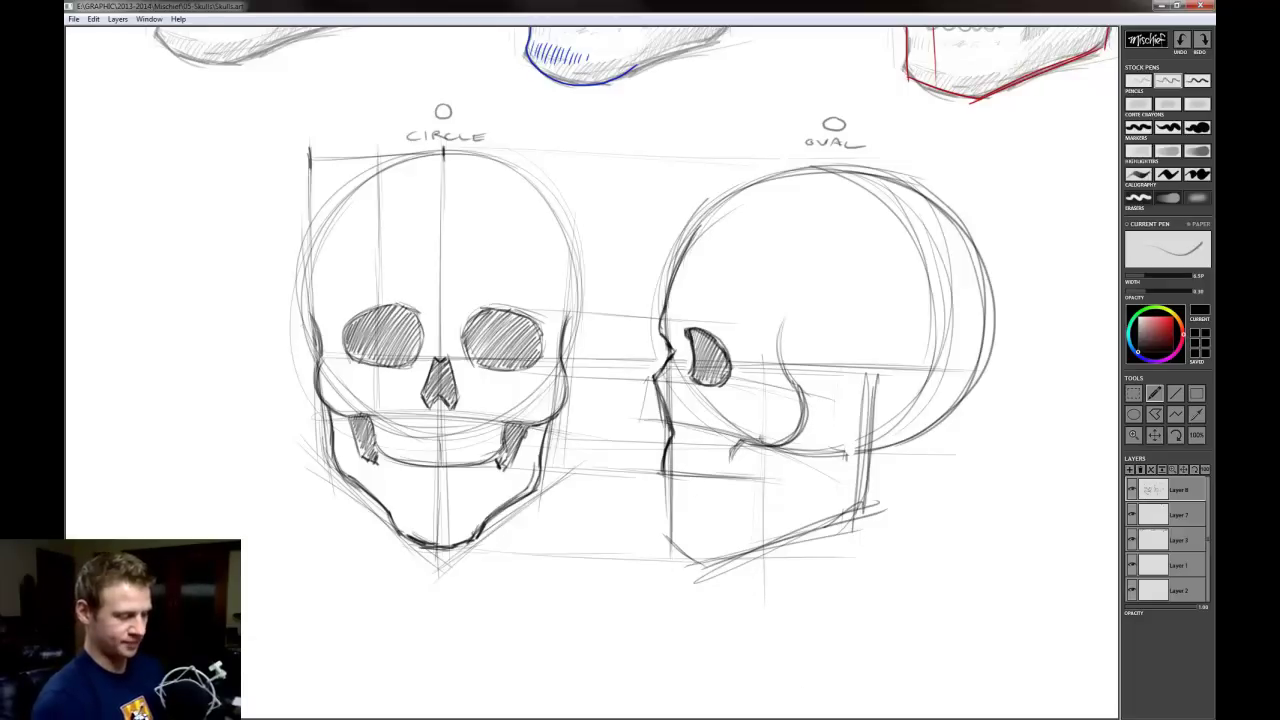
{"action": "left_click_drag", "start_coordinate": [762, 444], "coordinate": [760, 472]}
{"action": "mouse_move", "coordinate": [662, 471]}
{"action": "left_mouse_down"}
{"action": "mouse_move", "coordinate": [748, 478]}
{"action": "mouse_move", "coordinate": [763, 450]}
{"action": "mouse_move", "coordinate": [806, 424]}
{"action": "mouse_move", "coordinate": [810, 390]}
{"action": "mouse_move", "coordinate": [786, 340]}
{"action": "mouse_move", "coordinate": [795, 290]}
{"action": "left_mouse_up"}
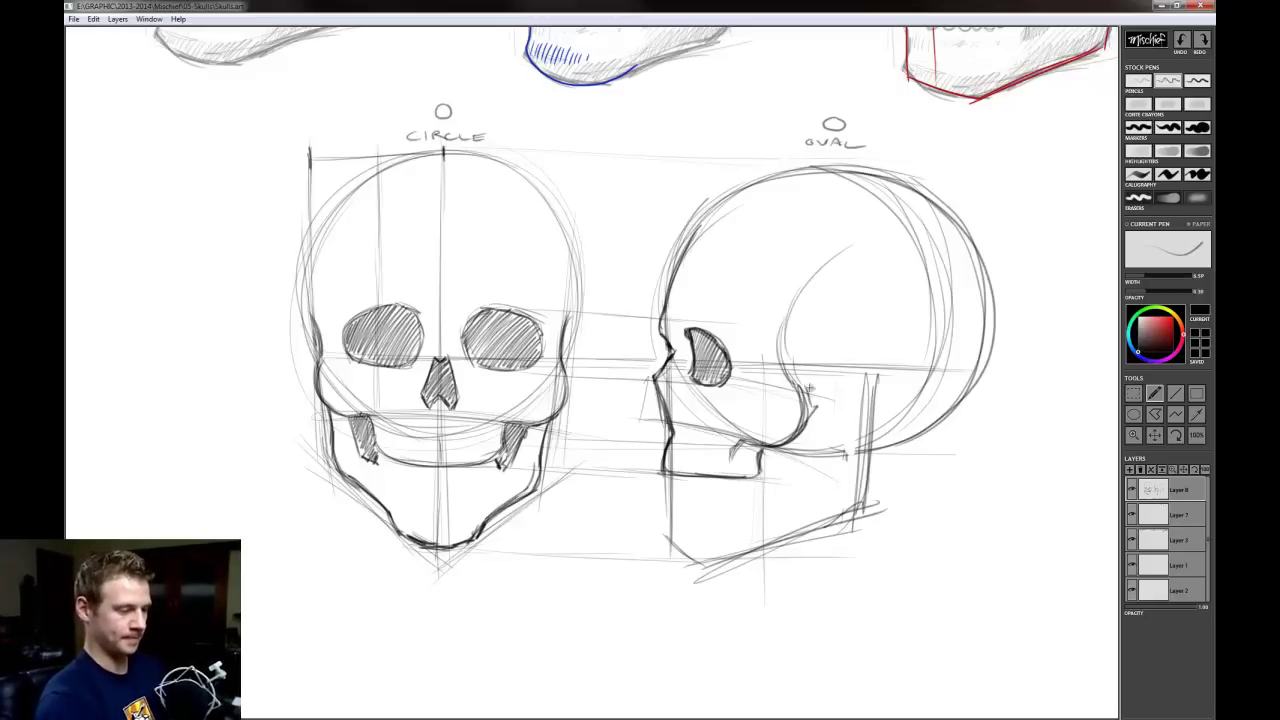
Extend the side view's cheekbone curve upward into a large rounded temple line that arcs across and down the back of the cranium
{"action": "left_click_drag", "start_coordinate": [810, 388], "coordinate": [795, 282]}
{"action": "mouse_move", "coordinate": [778, 350]}
{"action": "left_mouse_down"}
{"action": "mouse_move", "coordinate": [800, 272]}
{"action": "mouse_move", "coordinate": [884, 240]}
{"action": "left_mouse_up"}
{"action": "left_click_drag", "start_coordinate": [774, 332], "coordinate": [862, 250]}
{"action": "left_click_drag", "start_coordinate": [936, 265], "coordinate": [954, 374]}
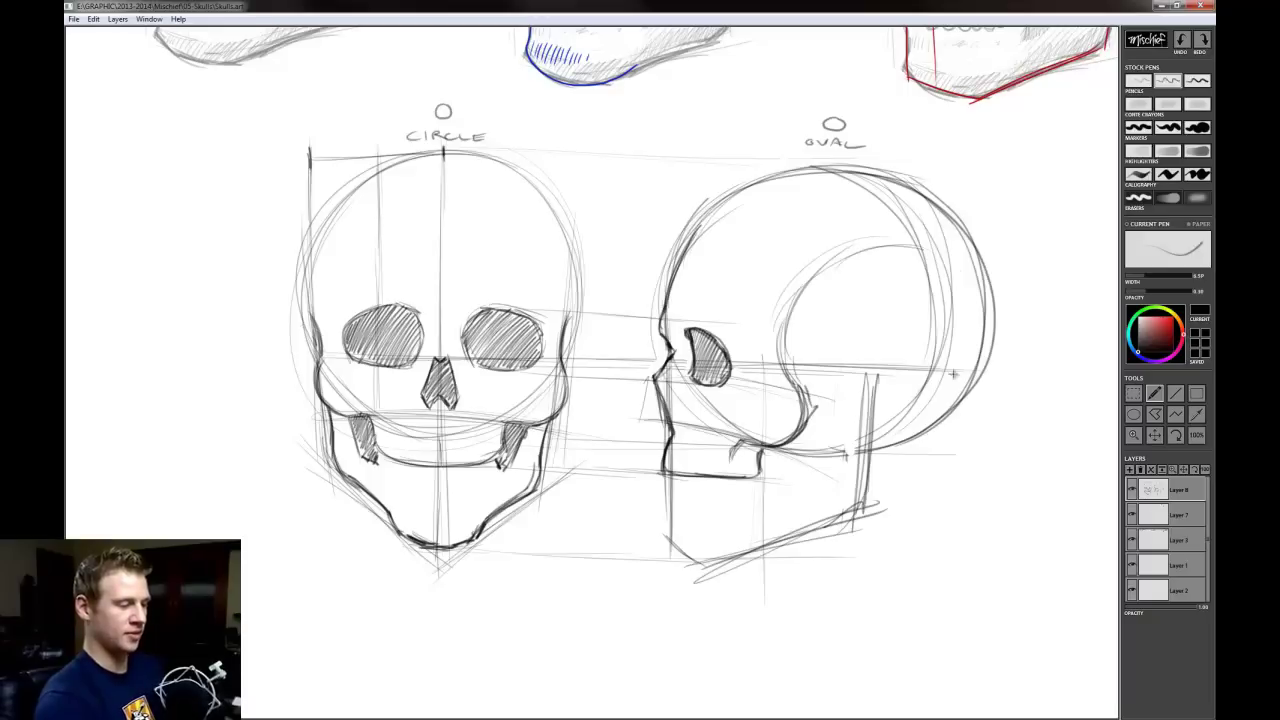
{"action": "mouse_move", "coordinate": [805, 293]}
{"action": "left_mouse_down"}
{"action": "mouse_move", "coordinate": [897, 250]}
{"action": "mouse_move", "coordinate": [942, 418]}
{"action": "left_mouse_up"}
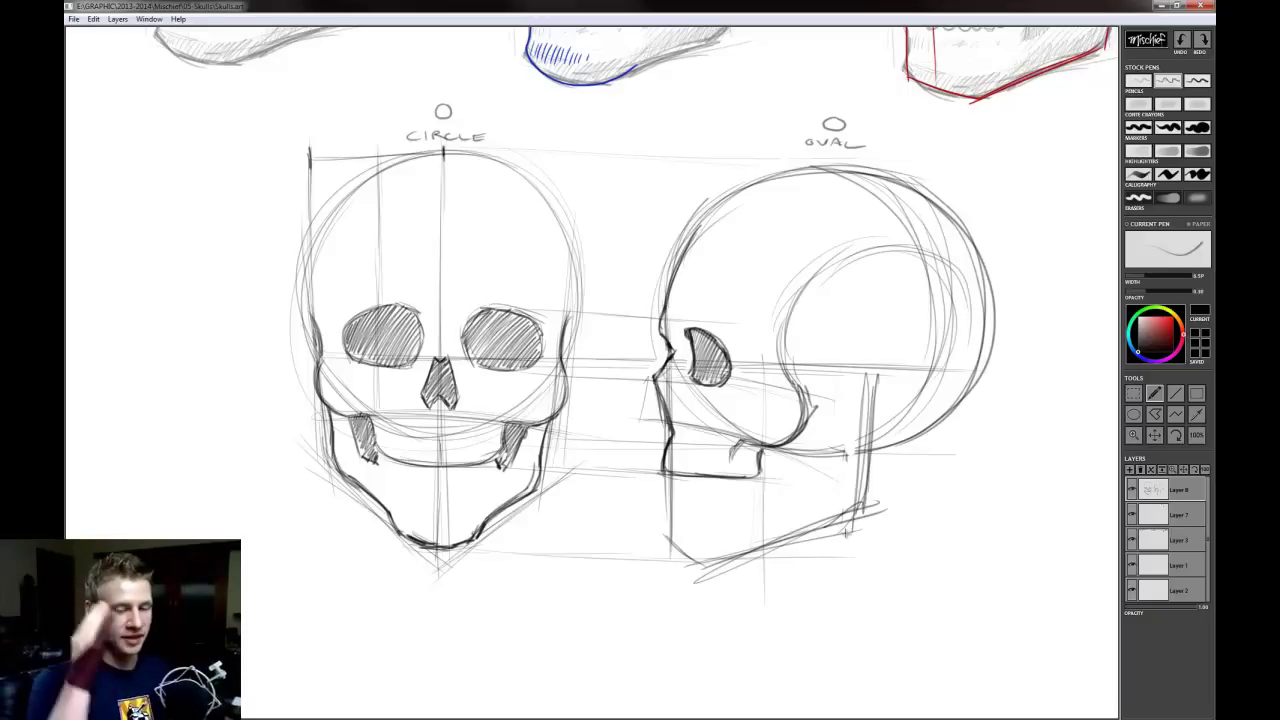
{"action": "left_click_drag", "start_coordinate": [938, 262], "coordinate": [888, 388]}
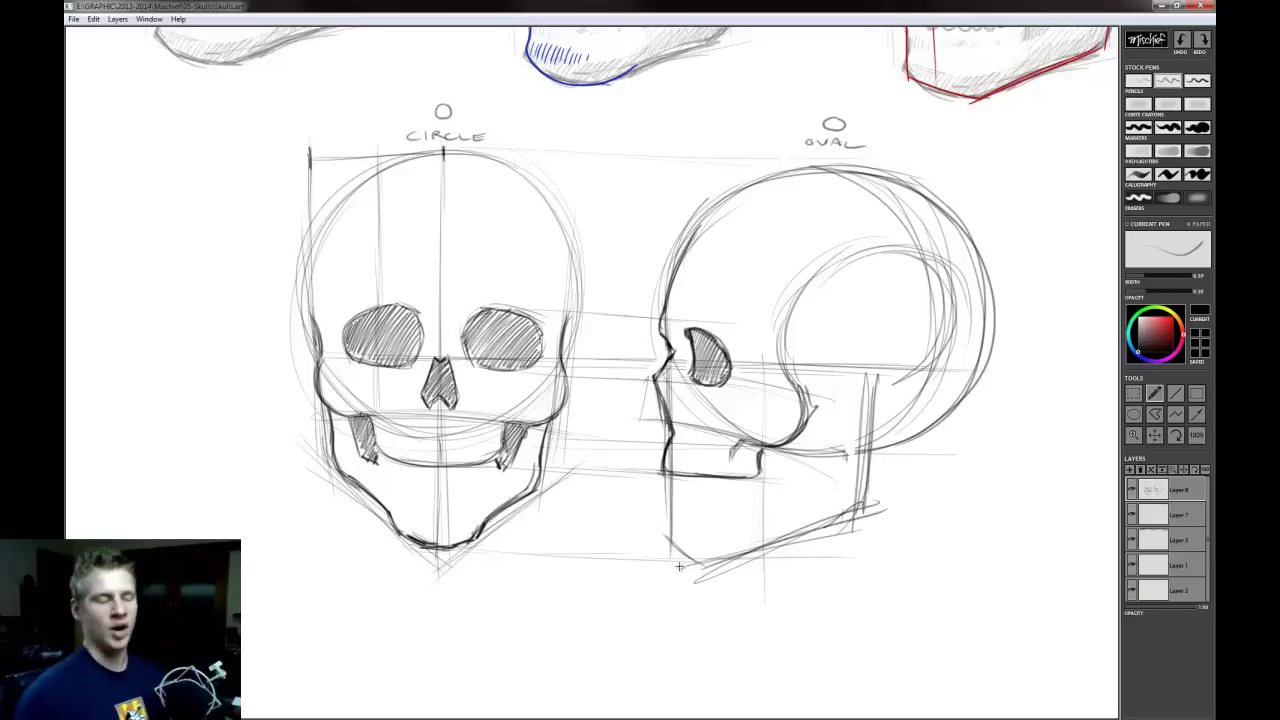
Outline the side view's lower jaw from teeth to chin and rear corner, and hatch the small gap behind the upper jaw
{"action": "mouse_move", "coordinate": [670, 490]}
{"action": "left_mouse_down"}
{"action": "mouse_move", "coordinate": [660, 536]}
{"action": "mouse_move", "coordinate": [704, 569]}
{"action": "left_mouse_up"}
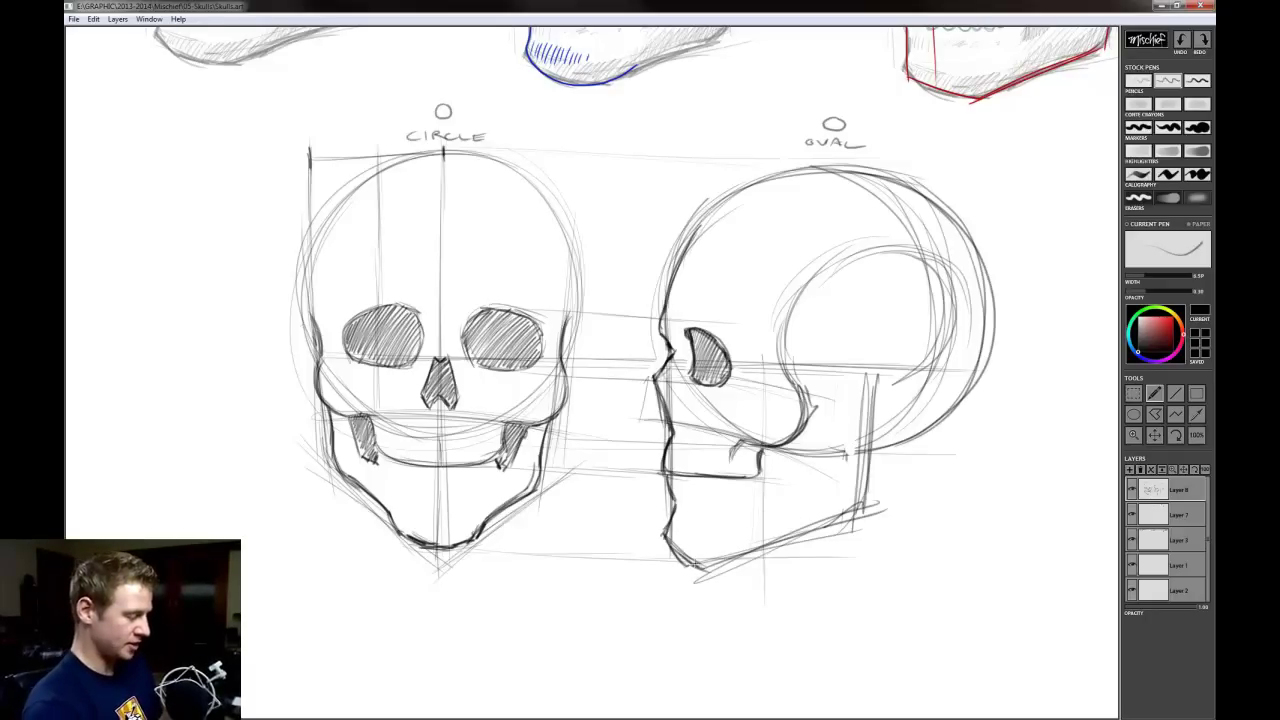
{"action": "mouse_move", "coordinate": [698, 568]}
{"action": "left_mouse_down"}
{"action": "mouse_move", "coordinate": [846, 528]}
{"action": "mouse_move", "coordinate": [866, 505]}
{"action": "mouse_move", "coordinate": [866, 456]}
{"action": "left_mouse_up"}
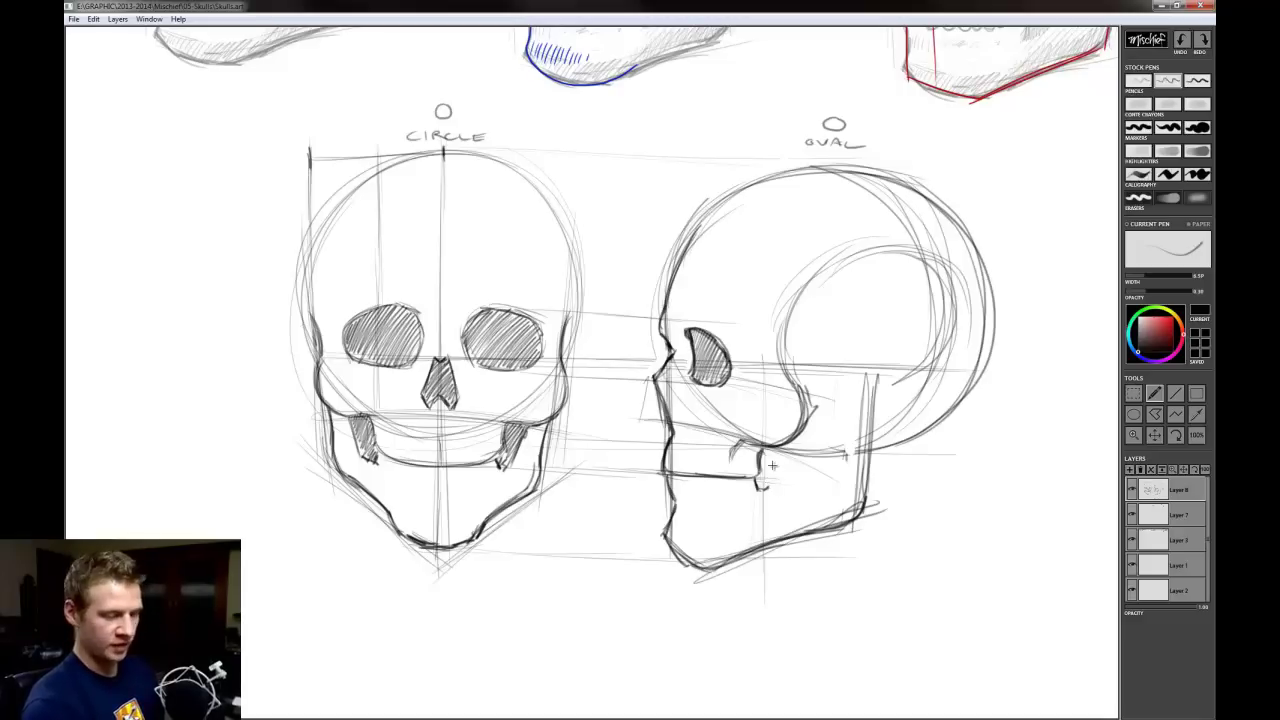
{"action": "left_click_drag", "start_coordinate": [786, 442], "coordinate": [758, 496]}
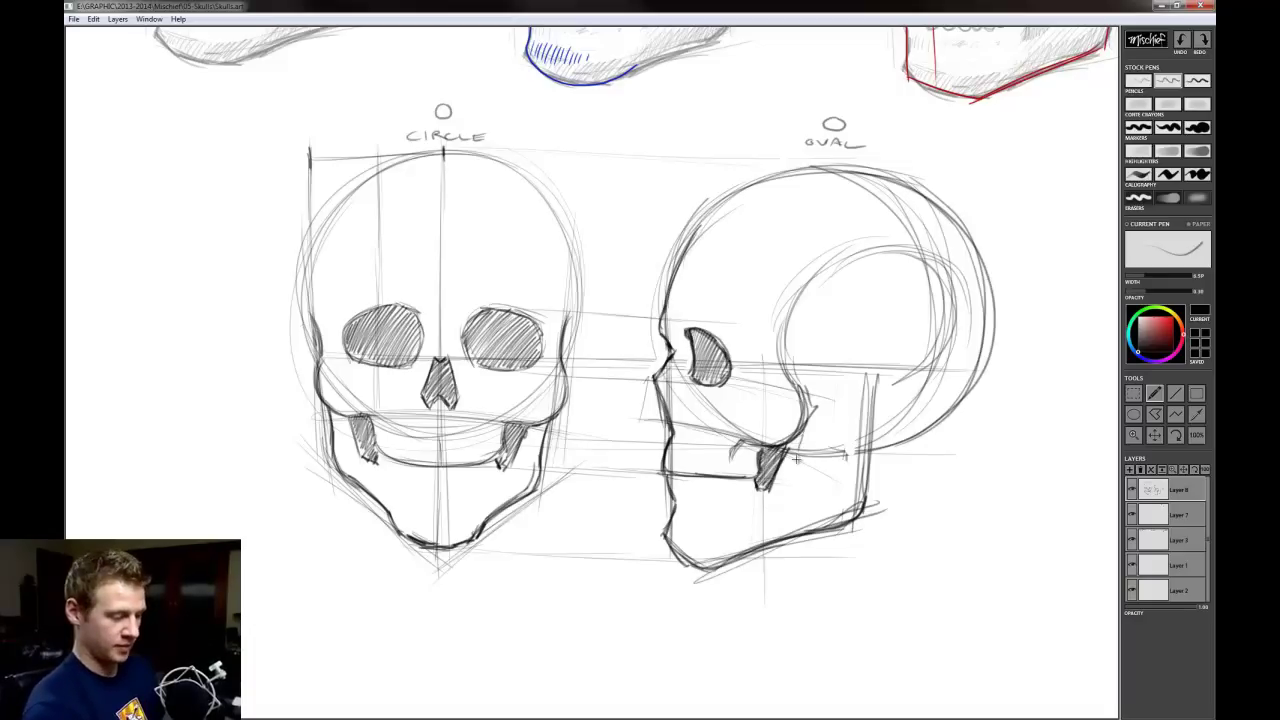
Draw the jaw opening behind the side view's cheekbone and the skull base curving back from it, then hatch the opening dark
{"action": "mouse_move", "coordinate": [797, 463]}
{"action": "left_mouse_down"}
{"action": "mouse_move", "coordinate": [831, 447]}
{"action": "mouse_move", "coordinate": [840, 418]}
{"action": "left_mouse_up"}
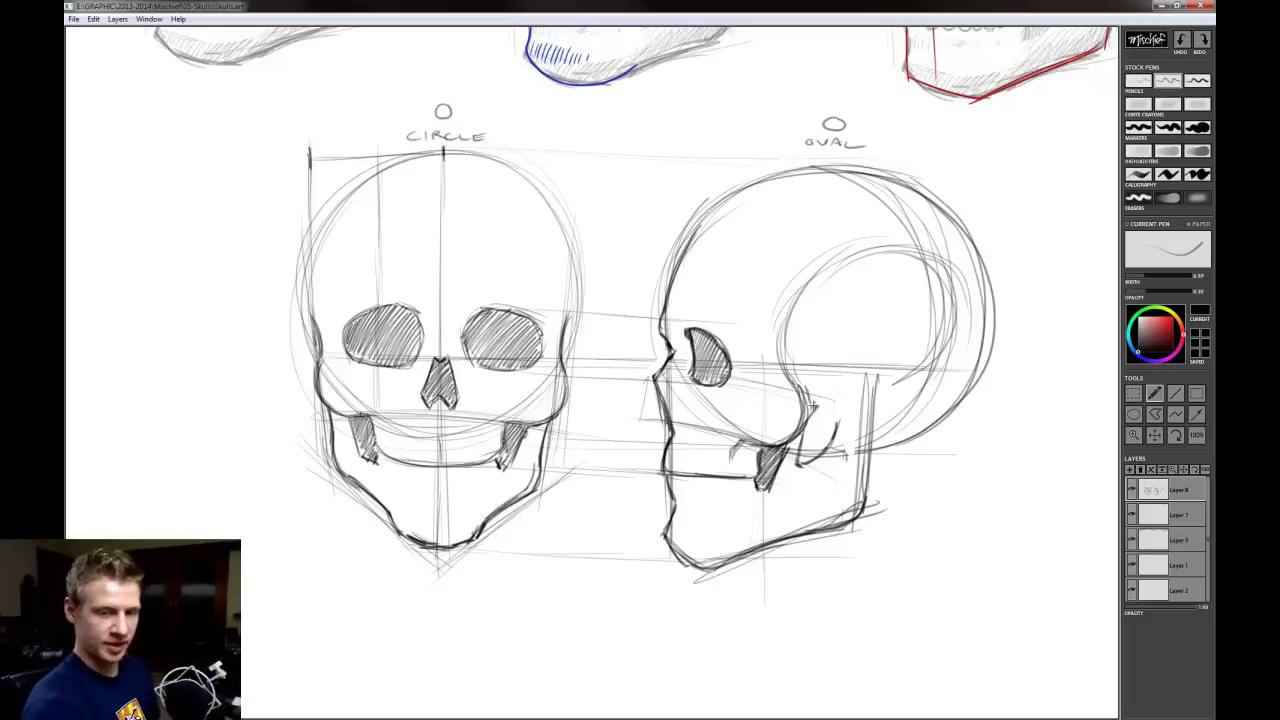
{"action": "mouse_move", "coordinate": [813, 405]}
{"action": "left_mouse_down"}
{"action": "mouse_move", "coordinate": [842, 391]}
{"action": "mouse_move", "coordinate": [872, 420]}
{"action": "mouse_move", "coordinate": [914, 432]}
{"action": "mouse_move", "coordinate": [842, 393]}
{"action": "mouse_move", "coordinate": [929, 426]}
{"action": "mouse_move", "coordinate": [968, 388]}
{"action": "left_mouse_up"}
{"action": "key", "text": "ctrl+z"}
{"action": "mouse_move", "coordinate": [840, 400]}
{"action": "left_mouse_down"}
{"action": "mouse_move", "coordinate": [834, 446]}
{"action": "mouse_move", "coordinate": [846, 432]}
{"action": "left_mouse_up"}
{"action": "mouse_move", "coordinate": [868, 412]}
{"action": "left_mouse_down"}
{"action": "mouse_move", "coordinate": [862, 500]}
{"action": "mouse_move", "coordinate": [856, 481]}
{"action": "left_mouse_up"}
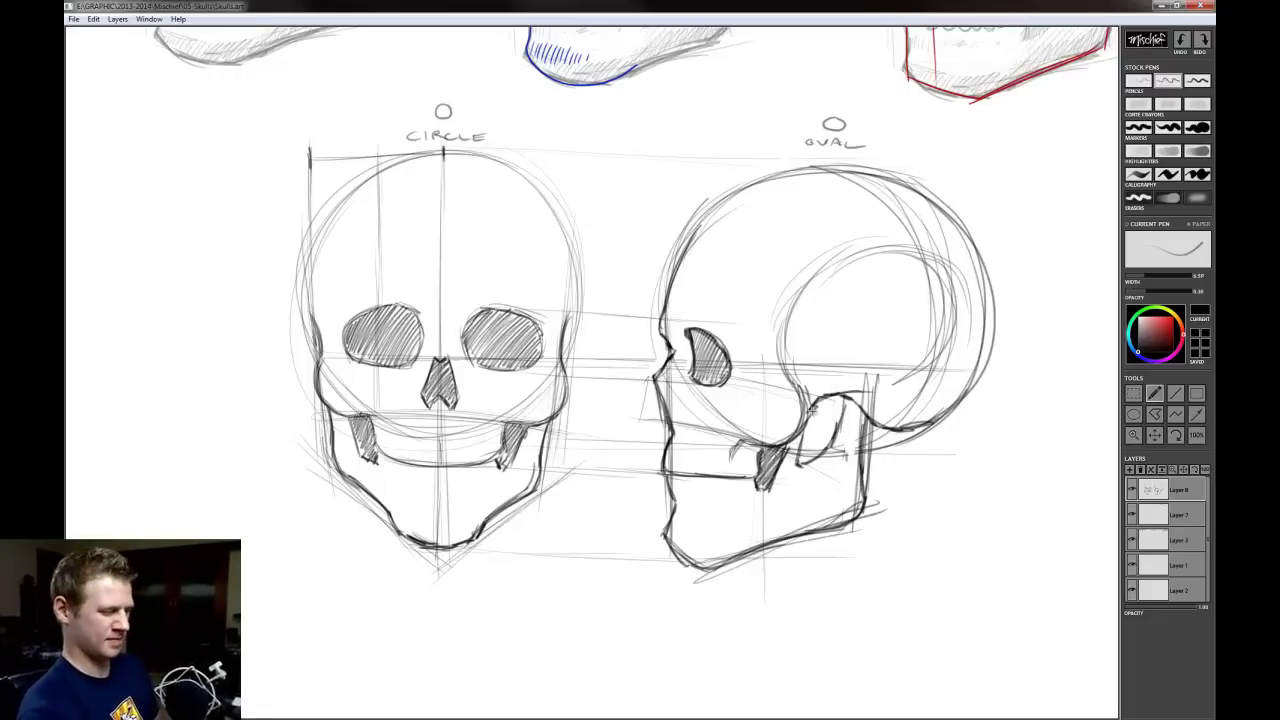
{"action": "mouse_move", "coordinate": [812, 408]}
{"action": "left_mouse_down"}
{"action": "mouse_move", "coordinate": [830, 400]}
{"action": "mouse_move", "coordinate": [806, 462]}
{"action": "mouse_move", "coordinate": [830, 462]}
{"action": "left_mouse_up"}
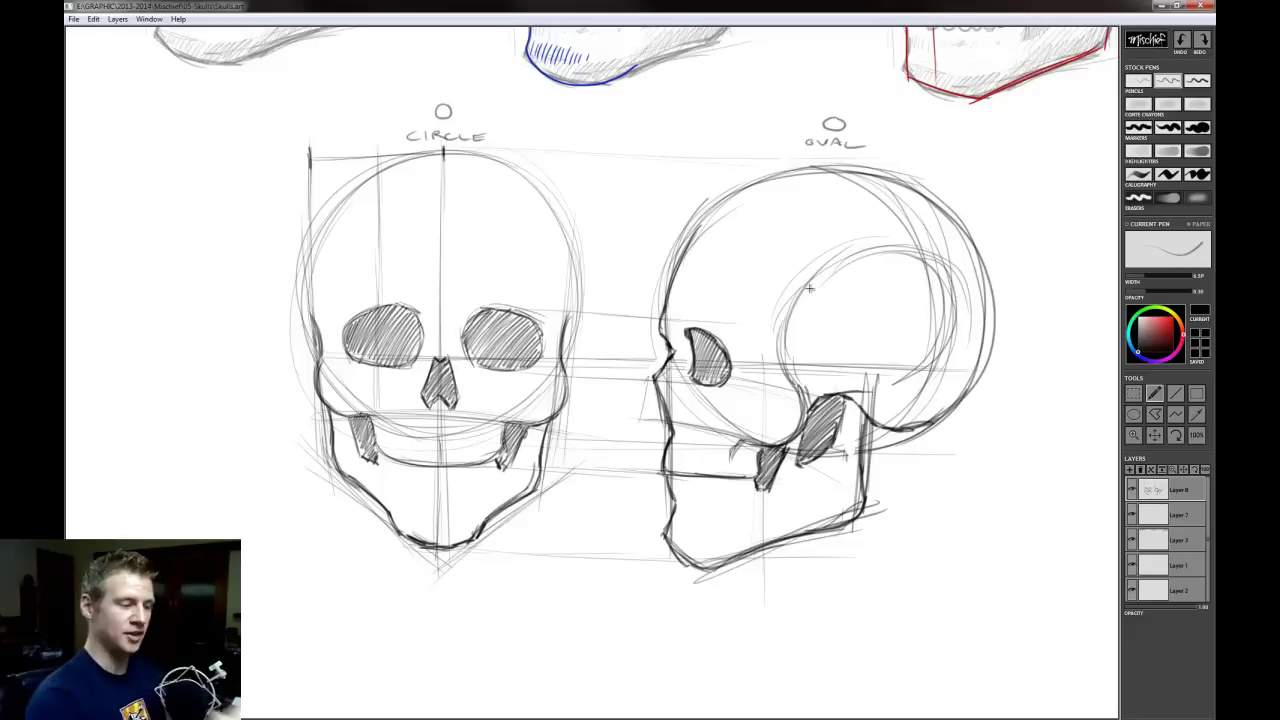
Lightly hatch the side view's temple area and add matching temple lines rising inside both edges of the front view's head
{"action": "left_click_drag", "start_coordinate": [795, 350], "coordinate": [850, 264]}
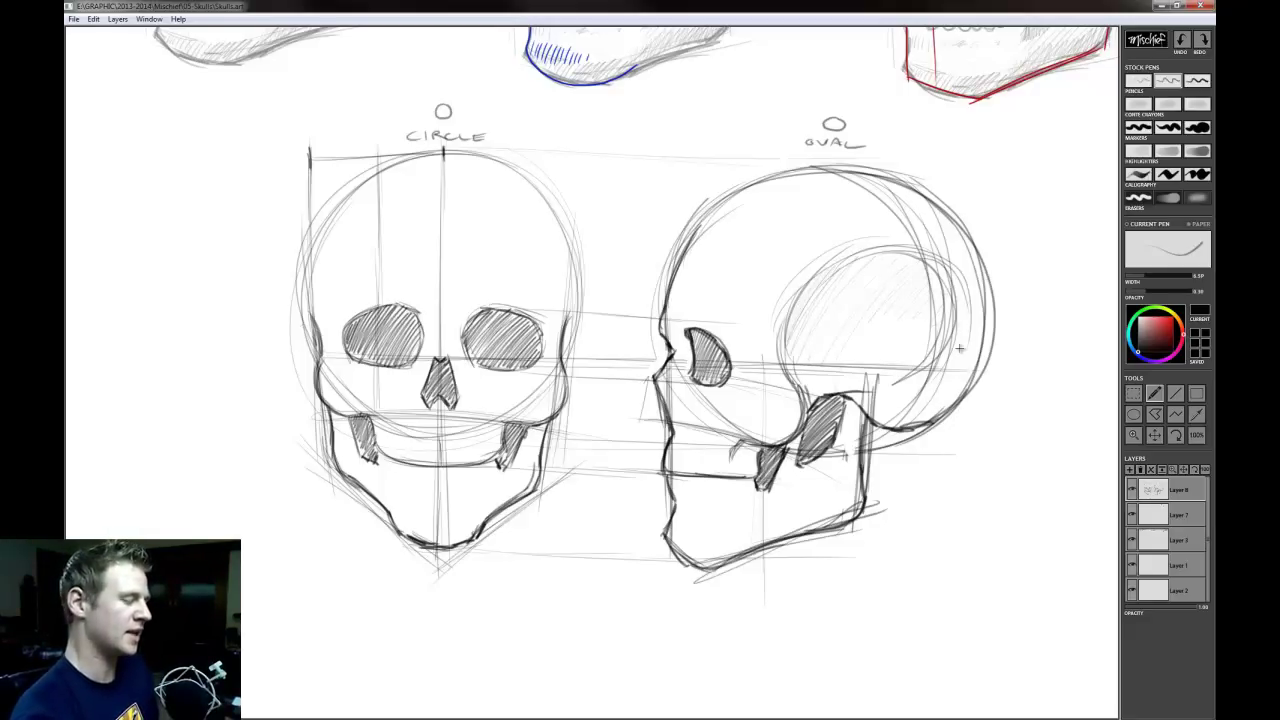
{"action": "key", "text": "e"}
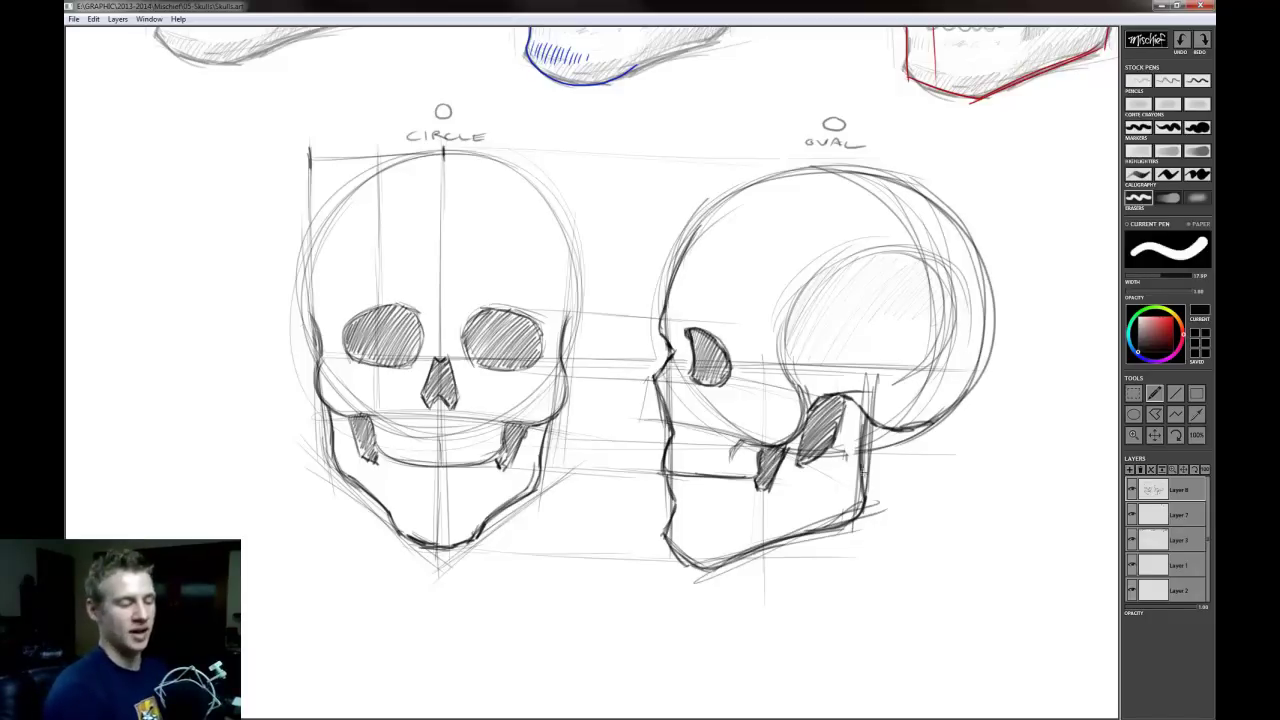
{"action": "key", "text": "b"}
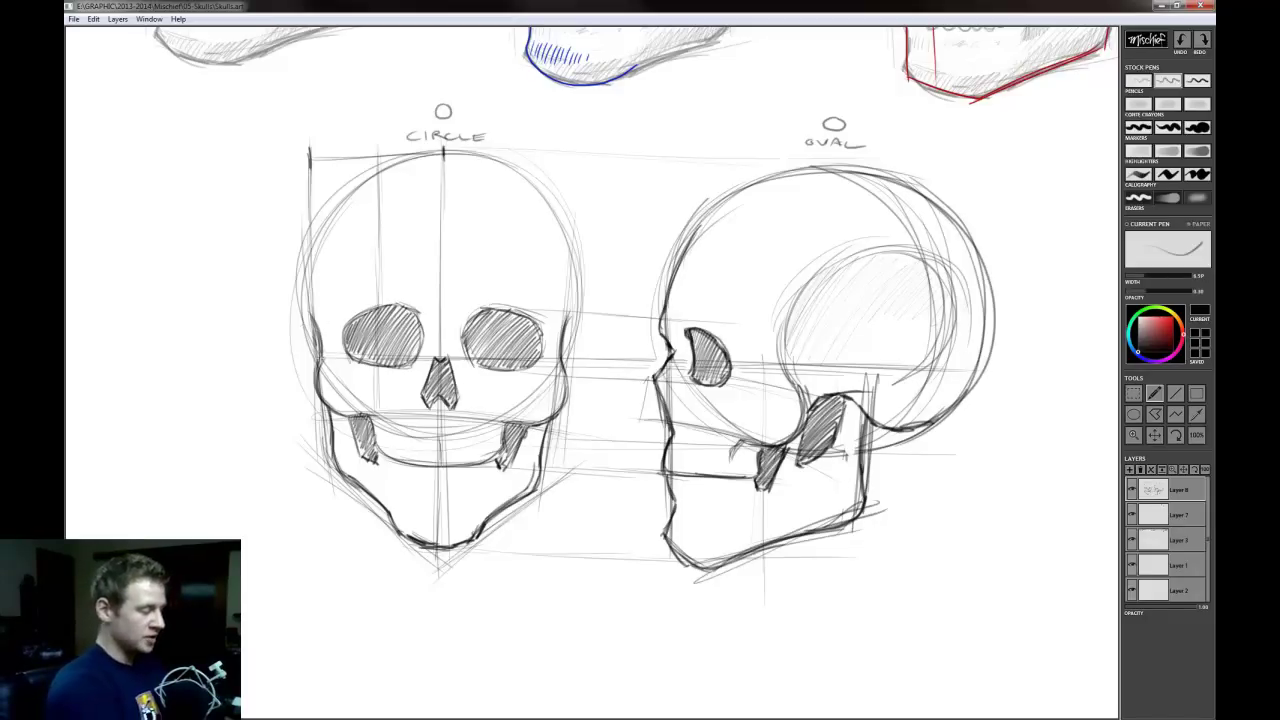
{"action": "left_click_drag", "start_coordinate": [322, 361], "coordinate": [334, 262]}
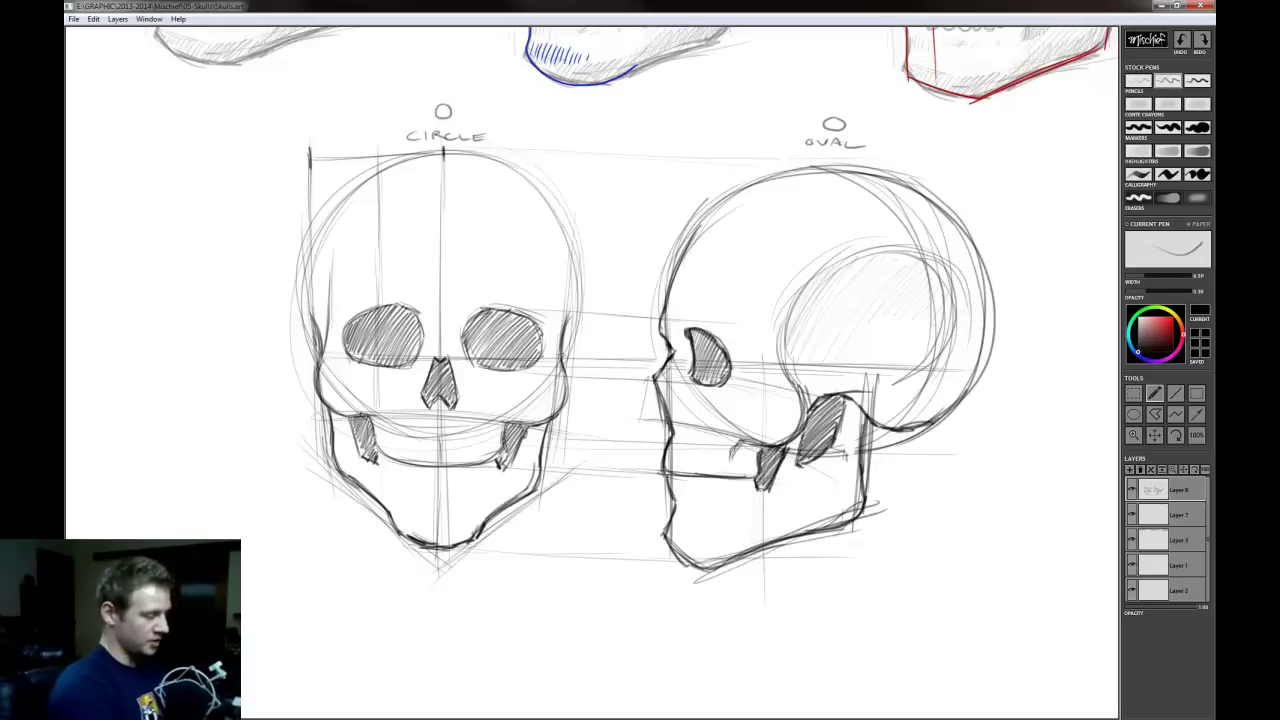
{"action": "left_click_drag", "start_coordinate": [561, 355], "coordinate": [552, 242]}
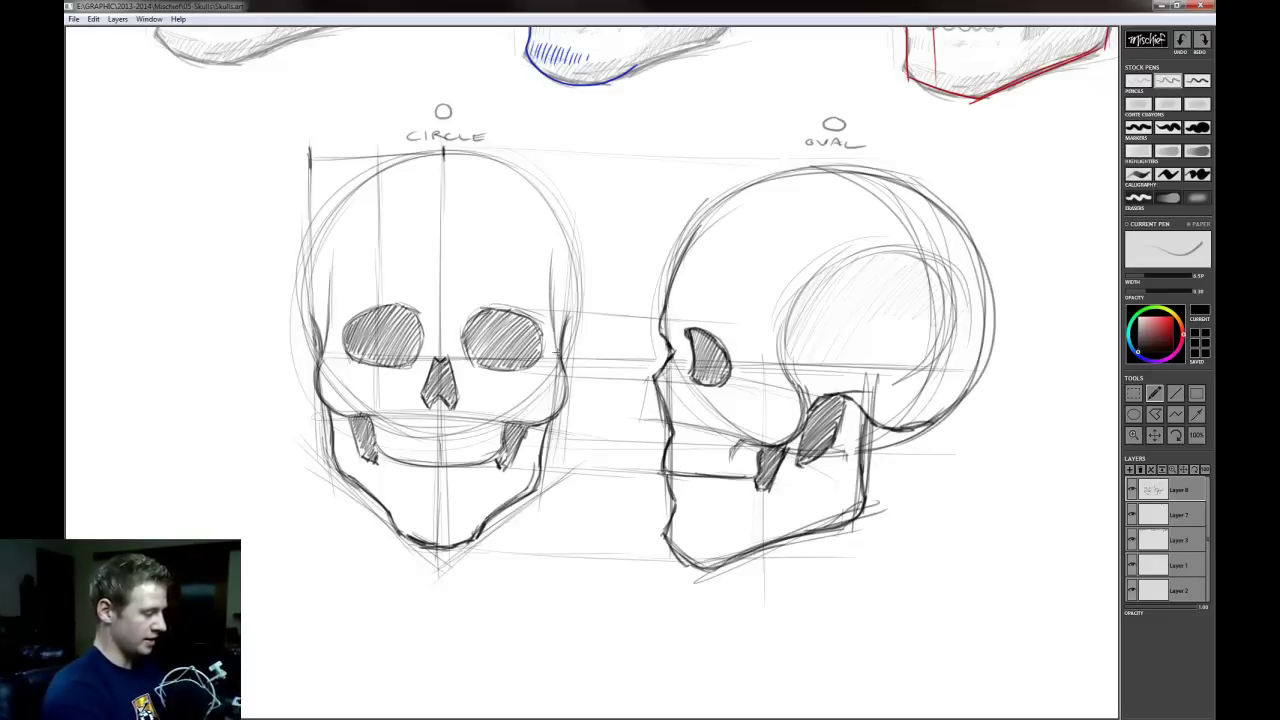
Darken the temple lines inside both edges of the front view's head and extend them slightly higher
{"action": "left_click_drag", "start_coordinate": [556, 354], "coordinate": [552, 274]}
{"action": "left_click_drag", "start_coordinate": [554, 338], "coordinate": [548, 258]}
{"action": "left_click_drag", "start_coordinate": [330, 346], "coordinate": [331, 256]}
{"action": "left_click_drag", "start_coordinate": [332, 322], "coordinate": [331, 282]}
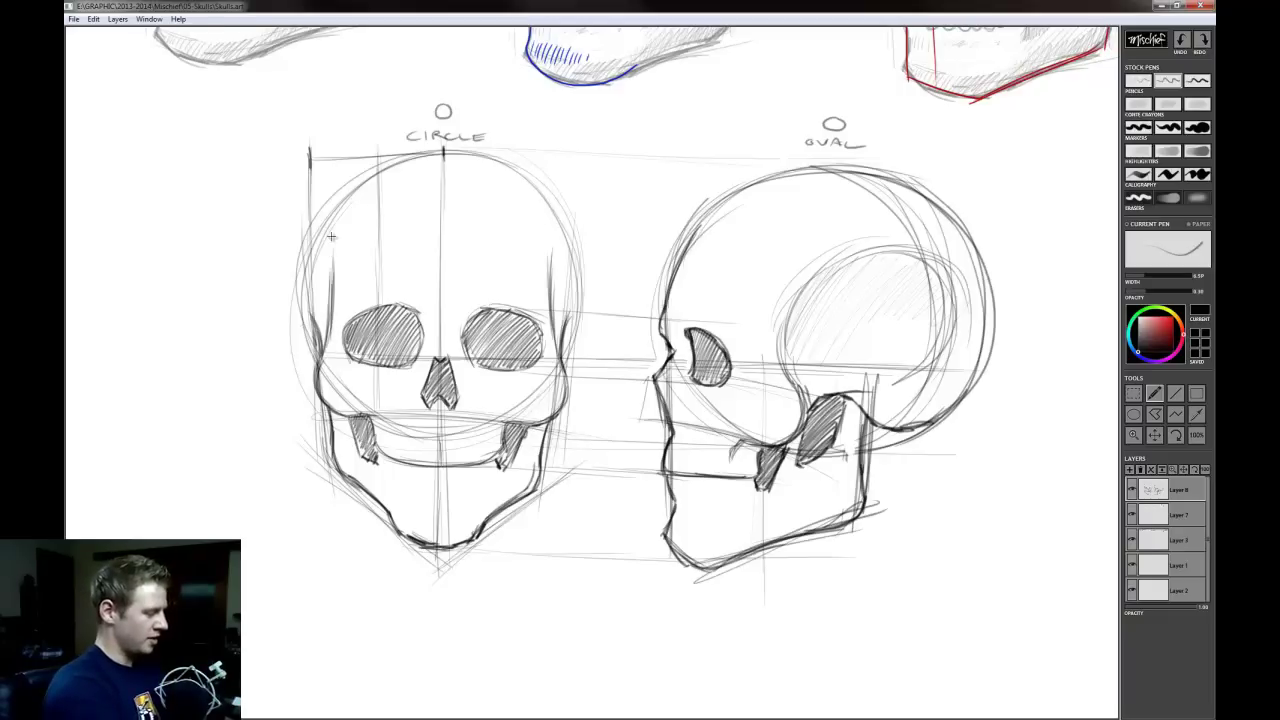
{"action": "left_click_drag", "start_coordinate": [332, 238], "coordinate": [333, 280]}
{"action": "left_click_drag", "start_coordinate": [555, 330], "coordinate": [551, 268]}
{"action": "left_click_drag", "start_coordinate": [556, 280], "coordinate": [550, 240]}
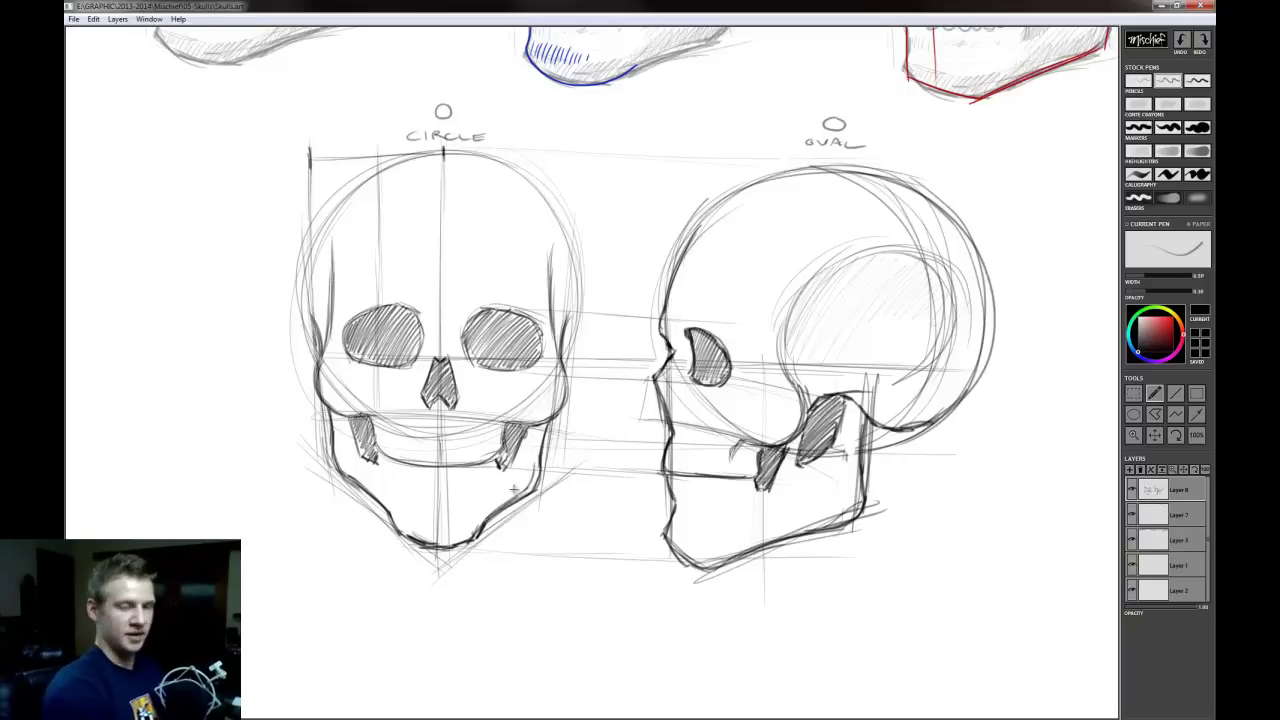
Retrace the front view's cranium in a dark line, from the temple over the crown and down to the opposite side
{"action": "left_click_drag", "start_coordinate": [312, 350], "coordinate": [312, 230]}
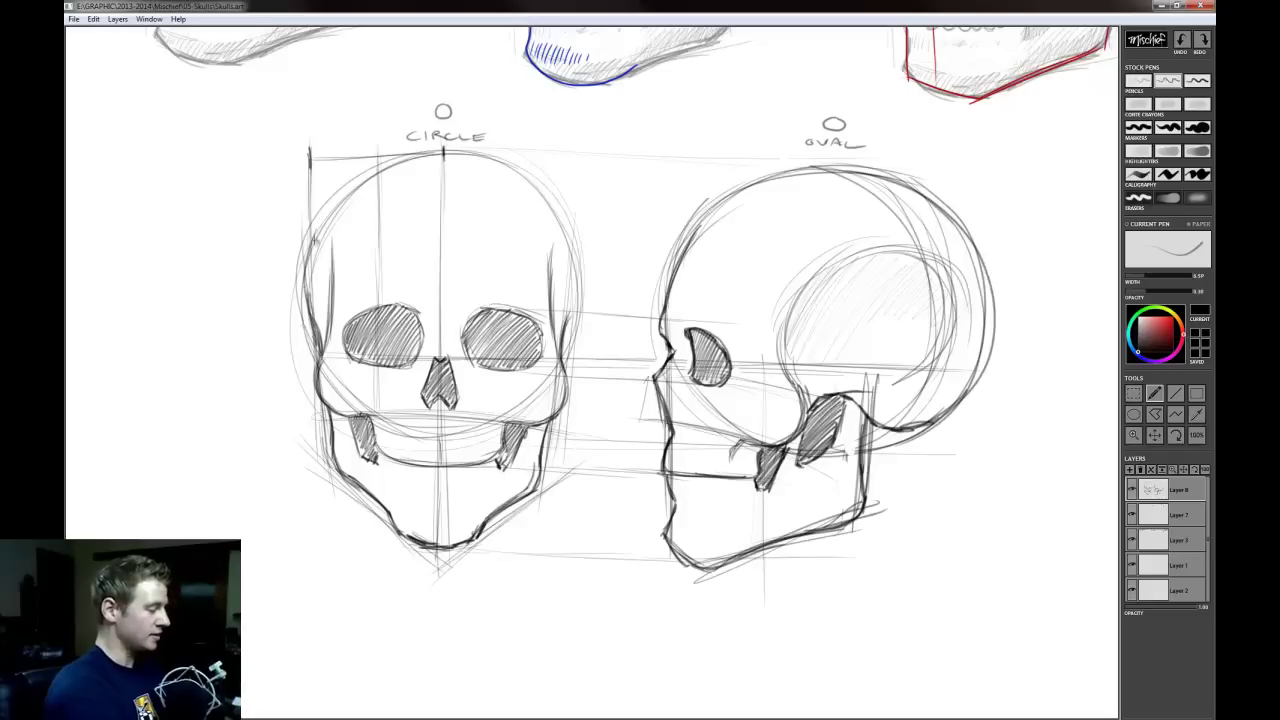
{"action": "mouse_move", "coordinate": [310, 292]}
{"action": "left_mouse_down"}
{"action": "mouse_move", "coordinate": [322, 204]}
{"action": "mouse_move", "coordinate": [362, 178]}
{"action": "left_mouse_up"}
{"action": "left_click_drag", "start_coordinate": [324, 224], "coordinate": [426, 148]}
{"action": "mouse_move", "coordinate": [362, 158]}
{"action": "left_mouse_down"}
{"action": "mouse_move", "coordinate": [488, 170]}
{"action": "mouse_move", "coordinate": [546, 198]}
{"action": "mouse_move", "coordinate": [558, 230]}
{"action": "left_mouse_up"}
{"action": "mouse_move", "coordinate": [490, 160]}
{"action": "left_mouse_down"}
{"action": "mouse_move", "coordinate": [566, 272]}
{"action": "mouse_move", "coordinate": [580, 263]}
{"action": "left_mouse_up"}
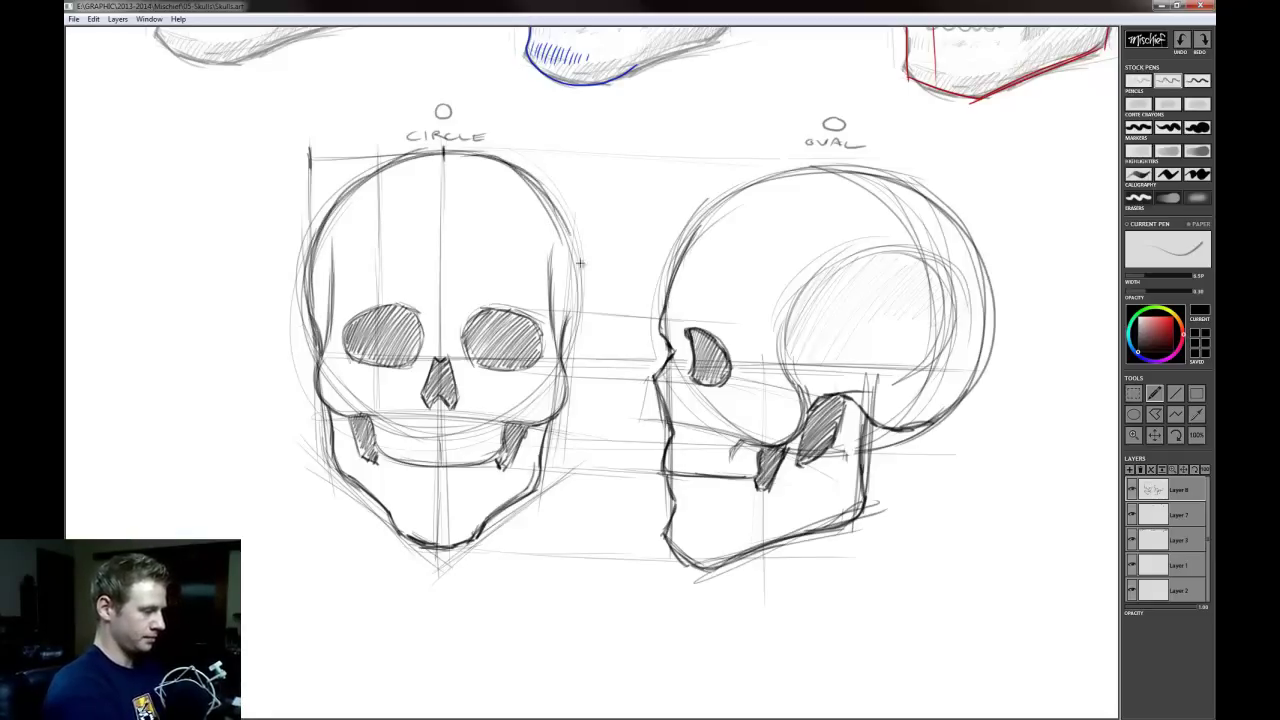
{"action": "key", "text": "ctrl+z"}
{"action": "key", "text": "ctrl+z"}
{"action": "mouse_move", "coordinate": [523, 171]}
{"action": "left_mouse_down"}
{"action": "mouse_move", "coordinate": [575, 243]}
{"action": "mouse_move", "coordinate": [562, 332]}
{"action": "left_mouse_up"}
{"action": "mouse_move", "coordinate": [574, 246]}
{"action": "left_mouse_down"}
{"action": "mouse_move", "coordinate": [556, 338]}
{"action": "mouse_move", "coordinate": [566, 268]}
{"action": "mouse_move", "coordinate": [531, 175]}
{"action": "mouse_move", "coordinate": [566, 228]}
{"action": "left_mouse_up"}
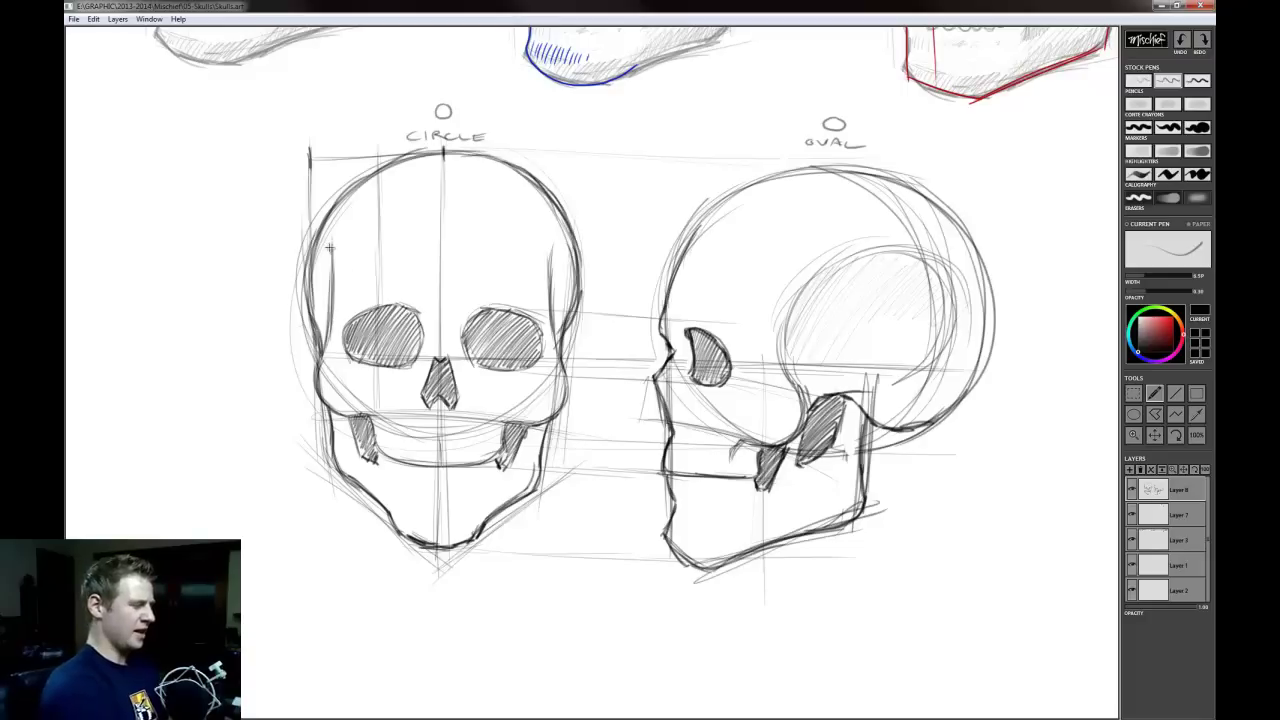
Hatch both temple strips of the front view and sketch a light brow arc above each eye socket
{"action": "mouse_move", "coordinate": [329, 240]}
{"action": "left_mouse_down"}
{"action": "mouse_move", "coordinate": [550, 258]}
{"action": "mouse_move", "coordinate": [554, 243]}
{"action": "mouse_move", "coordinate": [322, 272]}
{"action": "mouse_move", "coordinate": [332, 262]}
{"action": "mouse_move", "coordinate": [326, 342]}
{"action": "left_mouse_up"}
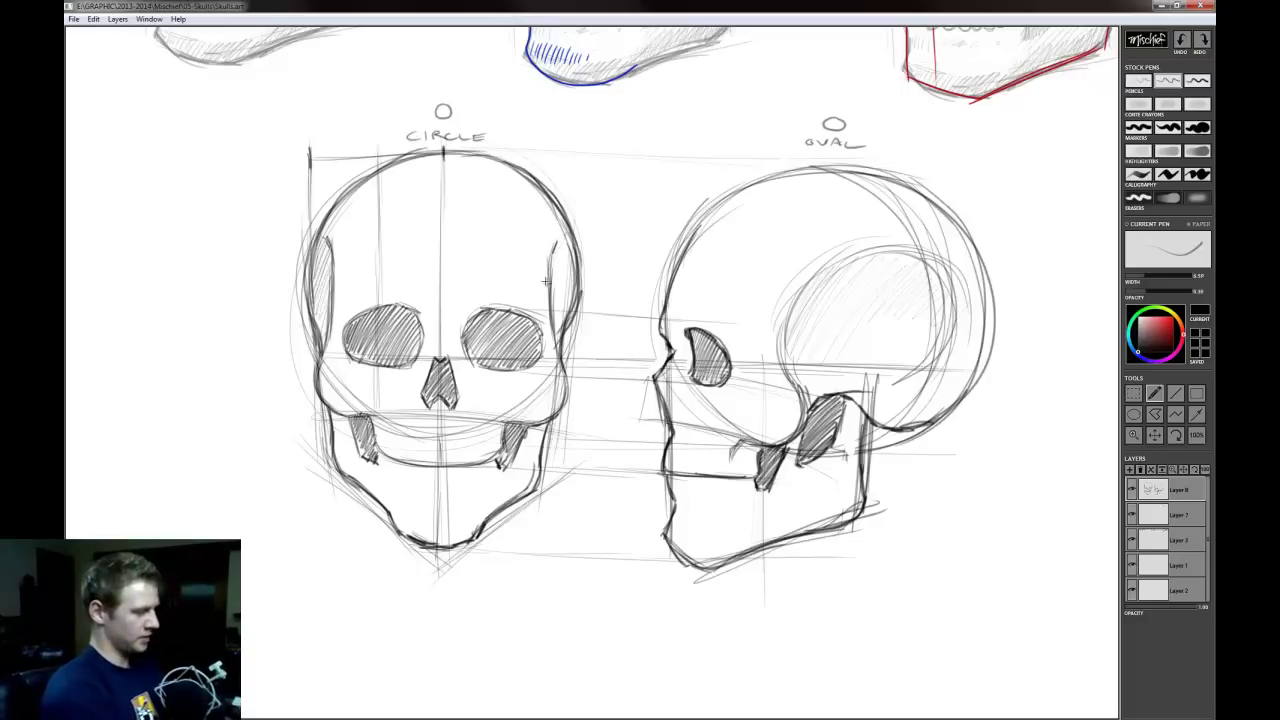
{"action": "mouse_move", "coordinate": [546, 282]}
{"action": "left_mouse_down"}
{"action": "mouse_move", "coordinate": [566, 312]}
{"action": "mouse_move", "coordinate": [548, 340]}
{"action": "left_mouse_up"}
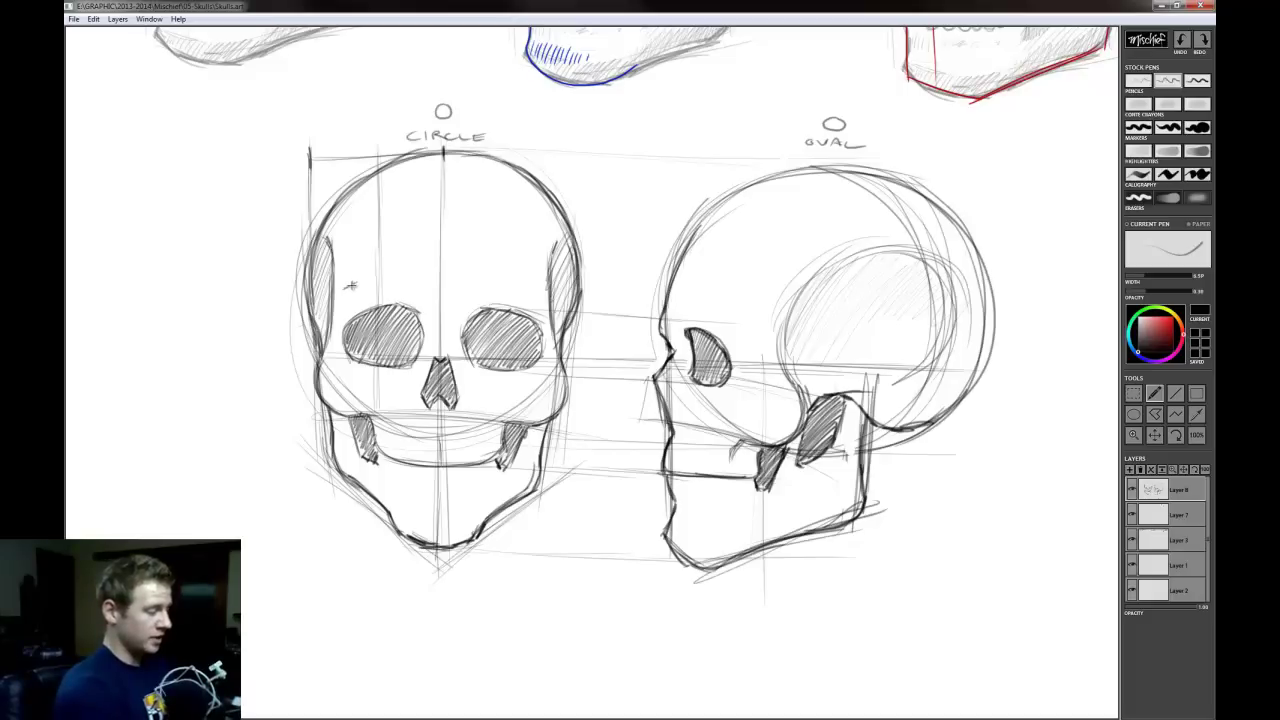
{"action": "mouse_move", "coordinate": [348, 290]}
{"action": "left_mouse_down"}
{"action": "mouse_move", "coordinate": [398, 283]}
{"action": "mouse_move", "coordinate": [349, 285]}
{"action": "mouse_move", "coordinate": [403, 270]}
{"action": "mouse_move", "coordinate": [538, 288]}
{"action": "left_mouse_up"}
{"action": "key", "text": "ctrl+z"}
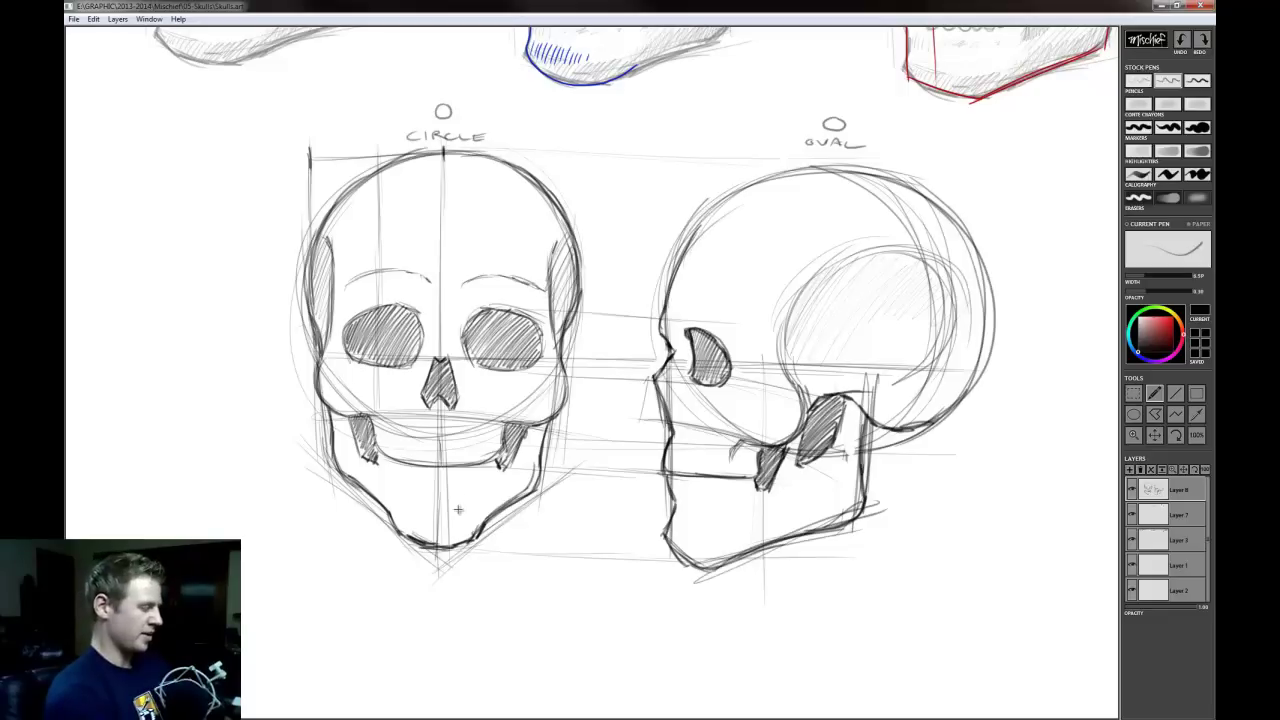
Sketch the side view's brow ridge as an arc from the profile line back over the eye socket
{"action": "mouse_move", "coordinate": [675, 296]}
{"action": "left_mouse_down"}
{"action": "mouse_move", "coordinate": [687, 290]}
{"action": "mouse_move", "coordinate": [666, 333]}
{"action": "left_mouse_up"}
{"action": "key", "text": "e"}
{"action": "key", "text": "b"}
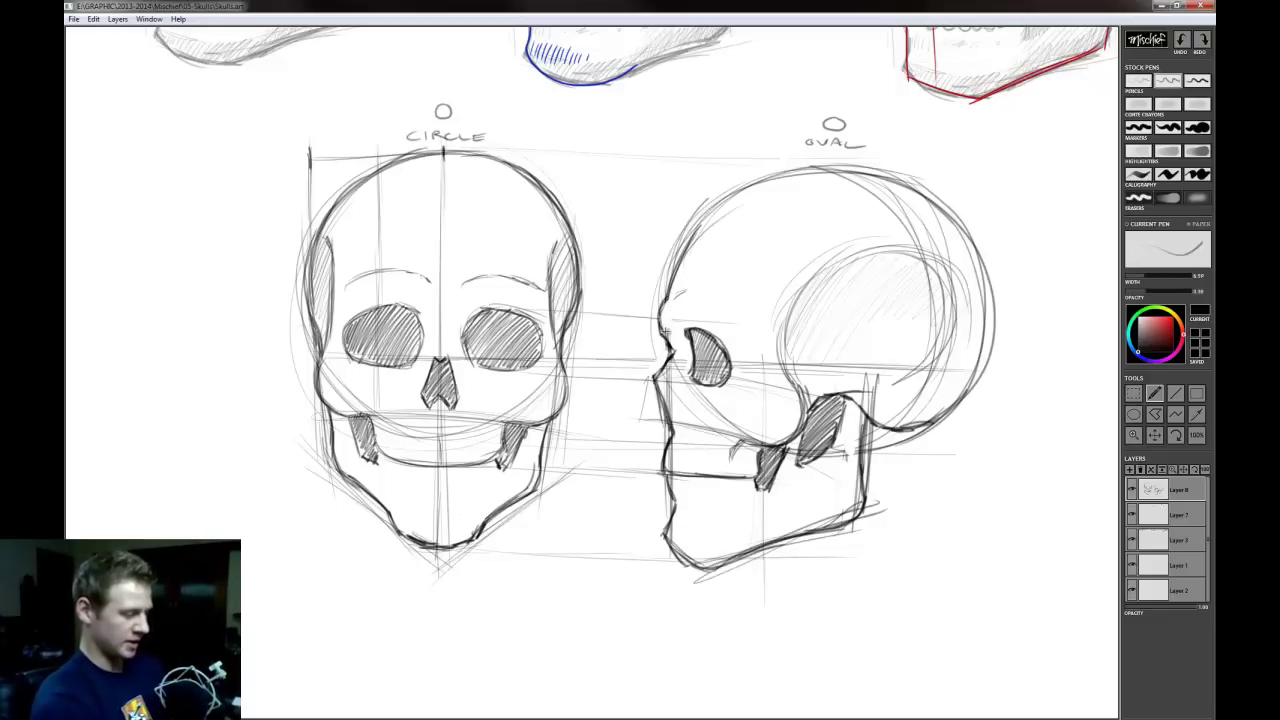
{"action": "left_click_drag", "start_coordinate": [686, 291], "coordinate": [735, 311]}
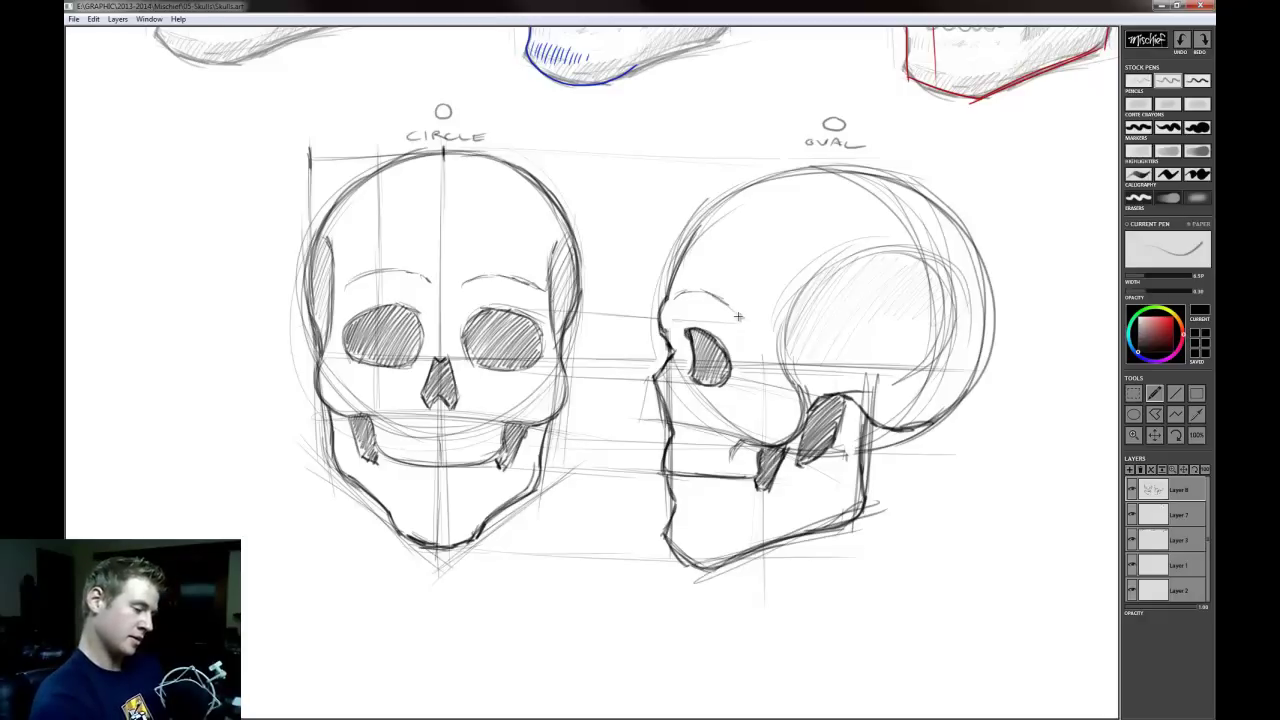
Erase the side view's dark forehead line, redraw it flatter behind the brow ridge, and darken the cranium outline around to the back
{"action": "key", "text": "e"}
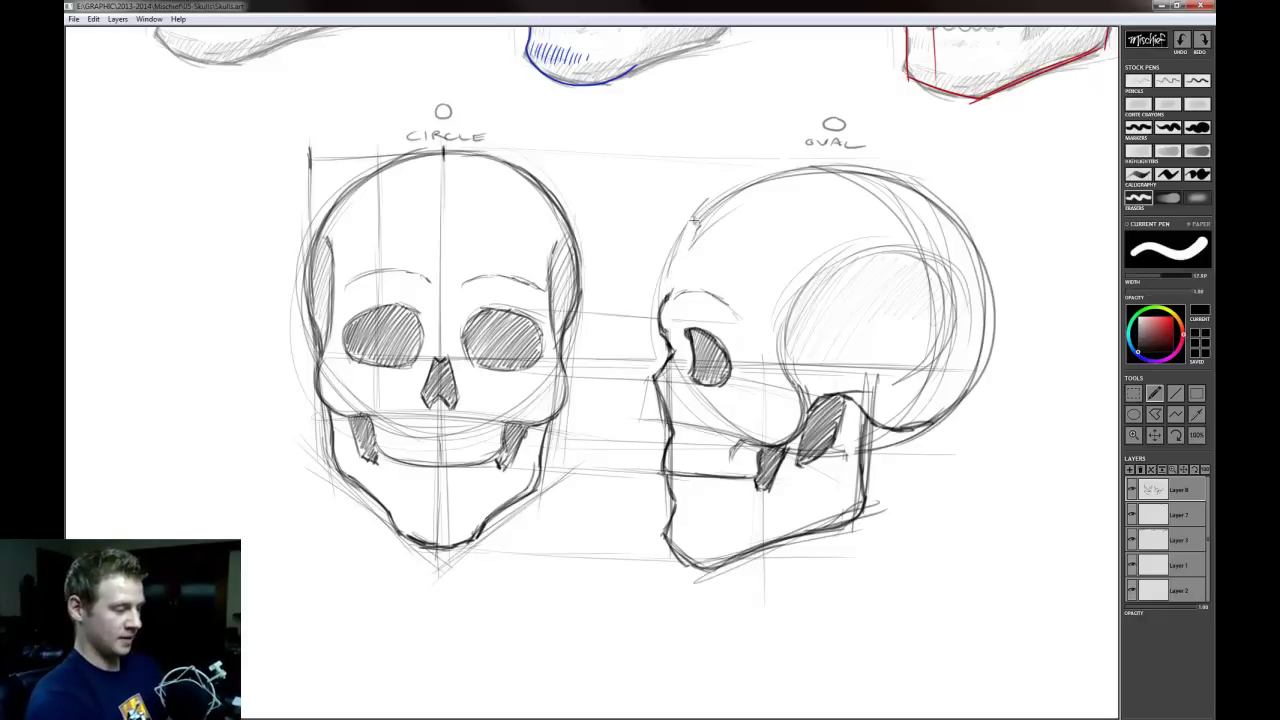
{"action": "key", "text": "b"}
{"action": "mouse_move", "coordinate": [686, 278]}
{"action": "left_mouse_down"}
{"action": "mouse_move", "coordinate": [668, 298]}
{"action": "mouse_move", "coordinate": [704, 226]}
{"action": "mouse_move", "coordinate": [741, 201]}
{"action": "mouse_move", "coordinate": [968, 218]}
{"action": "left_mouse_up"}
{"action": "mouse_move", "coordinate": [729, 207]}
{"action": "left_mouse_down"}
{"action": "mouse_move", "coordinate": [910, 187]}
{"action": "mouse_move", "coordinate": [969, 236]}
{"action": "mouse_move", "coordinate": [917, 186]}
{"action": "mouse_move", "coordinate": [983, 270]}
{"action": "mouse_move", "coordinate": [965, 238]}
{"action": "mouse_move", "coordinate": [978, 394]}
{"action": "mouse_move", "coordinate": [987, 368]}
{"action": "mouse_move", "coordinate": [946, 428]}
{"action": "left_mouse_up"}
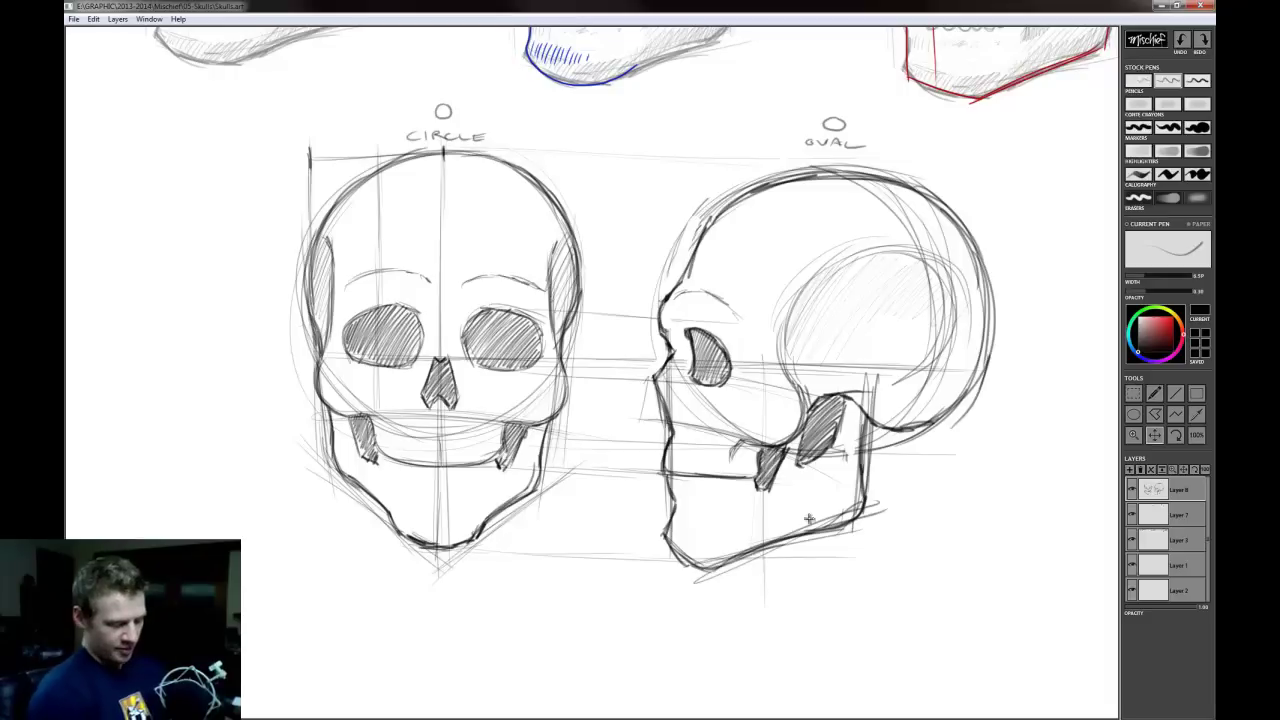
Draw the upper front teeth outward from the front view's center line, adding the matching front teeth to the side view
{"action": "left_click_drag", "start_coordinate": [803, 514], "coordinate": [794, 491]}
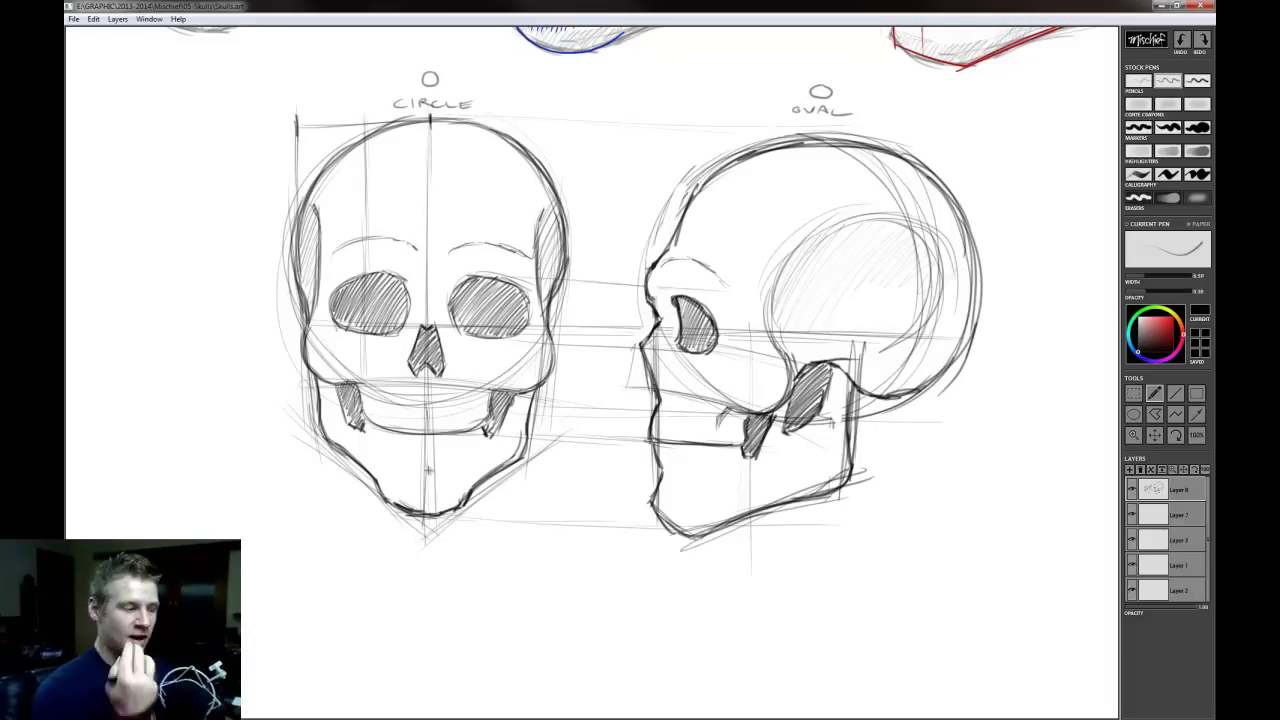
{"action": "mouse_move", "coordinate": [426, 428]}
{"action": "left_mouse_down"}
{"action": "mouse_move", "coordinate": [420, 401]}
{"action": "mouse_move", "coordinate": [411, 434]}
{"action": "mouse_move", "coordinate": [442, 420]}
{"action": "mouse_move", "coordinate": [446, 436]}
{"action": "left_mouse_up"}
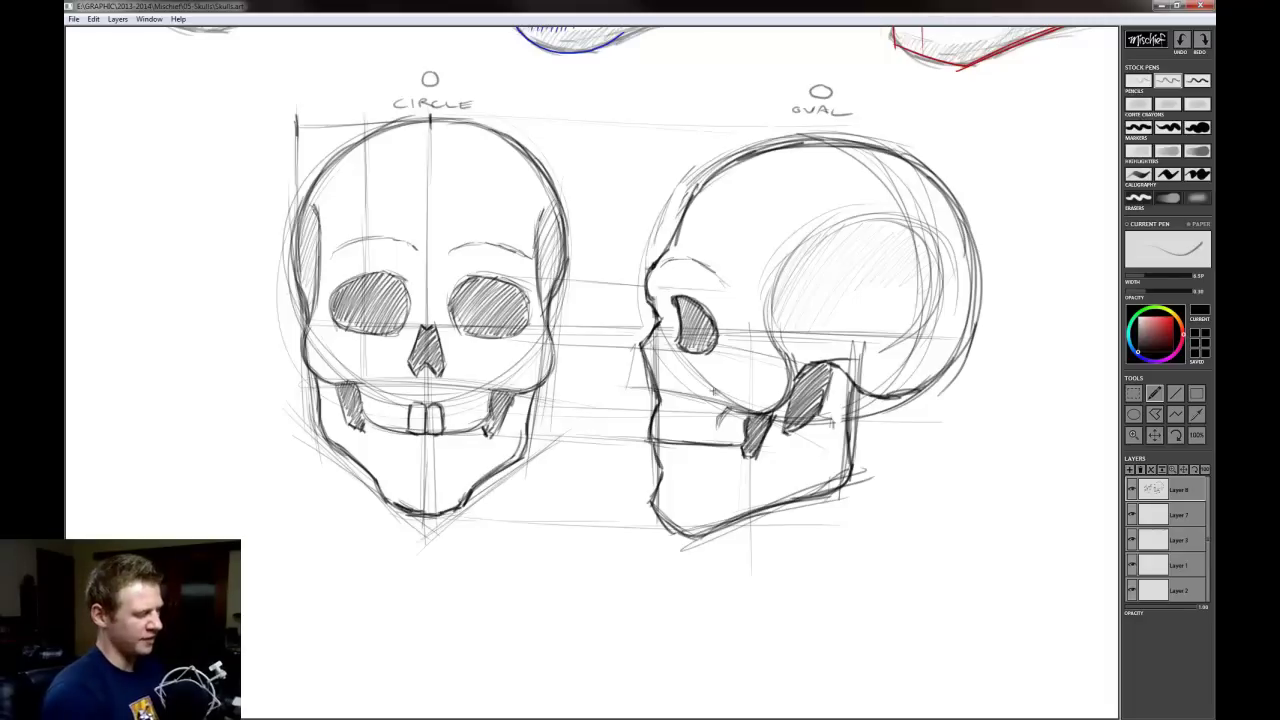
{"action": "mouse_move", "coordinate": [663, 414]}
{"action": "left_mouse_down"}
{"action": "mouse_move", "coordinate": [665, 447]}
{"action": "mouse_move", "coordinate": [652, 446]}
{"action": "left_mouse_up"}
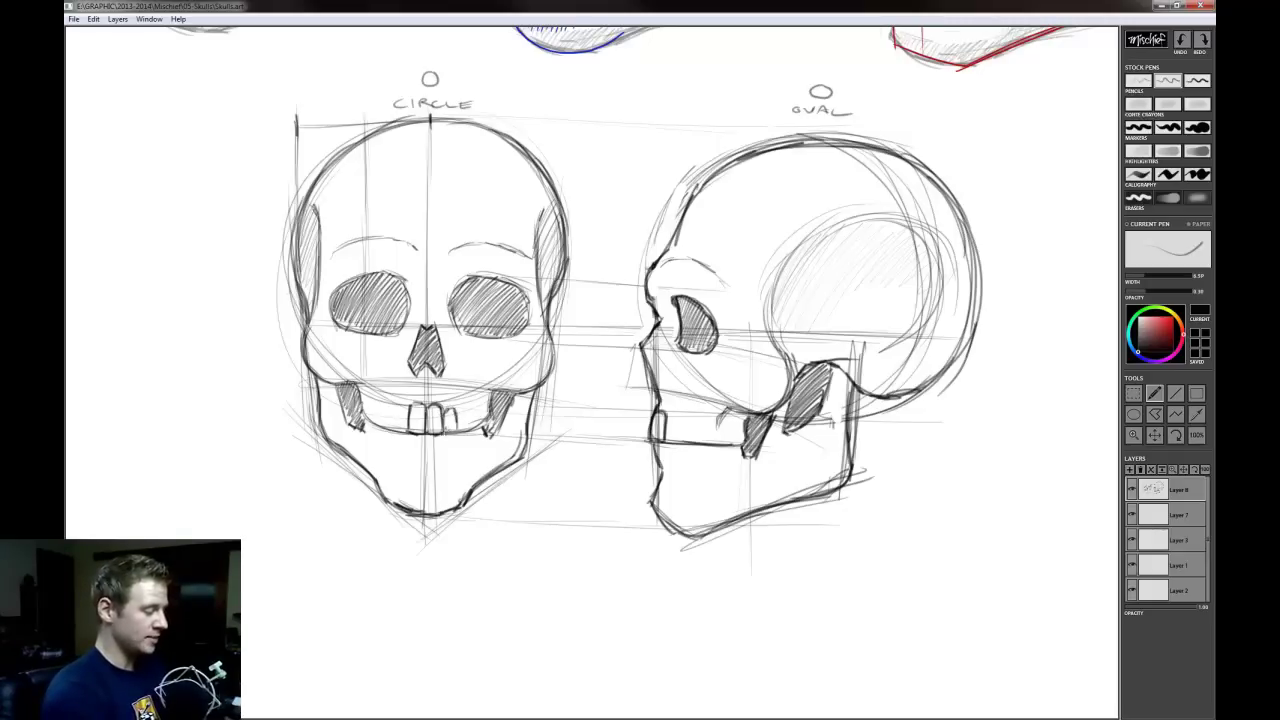
{"action": "mouse_move", "coordinate": [456, 440]}
{"action": "left_mouse_down"}
{"action": "mouse_move", "coordinate": [456, 408]}
{"action": "mouse_move", "coordinate": [396, 416]}
{"action": "mouse_move", "coordinate": [396, 432]}
{"action": "left_mouse_up"}
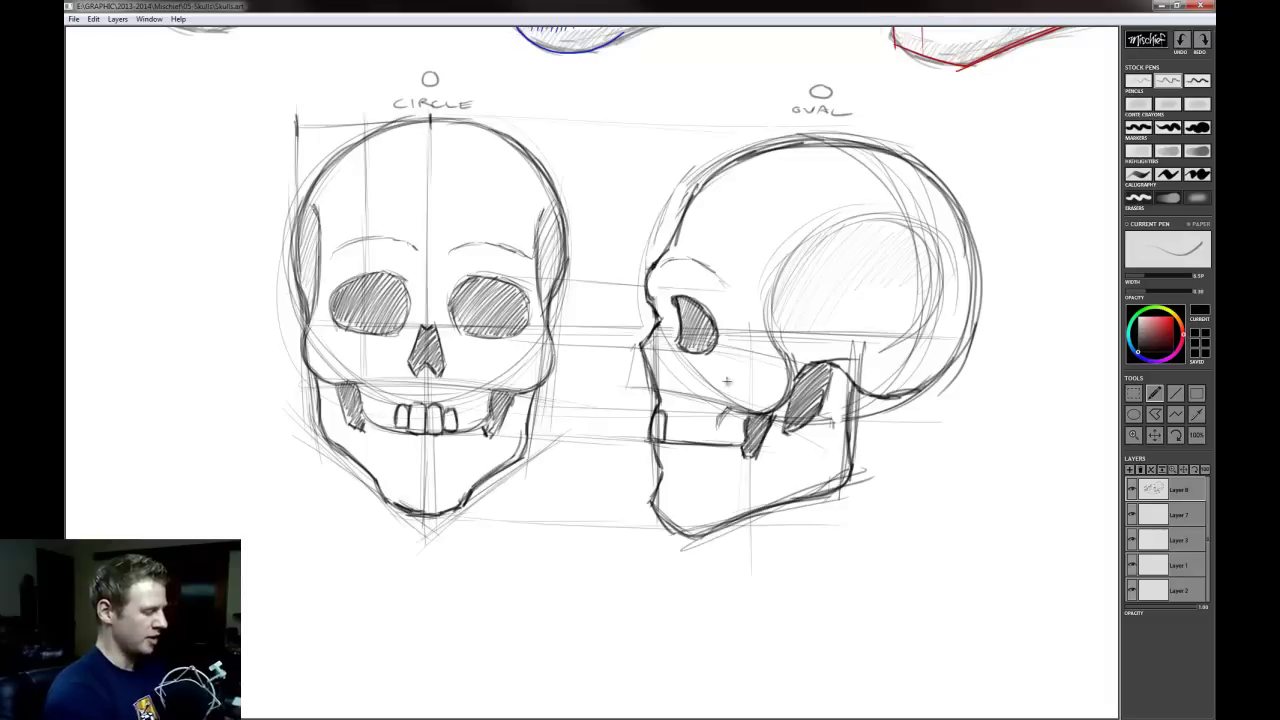
{"action": "mouse_move", "coordinate": [674, 418]}
{"action": "left_mouse_down"}
{"action": "mouse_move", "coordinate": [680, 438]}
{"action": "mouse_move", "coordinate": [666, 444]}
{"action": "mouse_move", "coordinate": [678, 442]}
{"action": "left_mouse_up"}
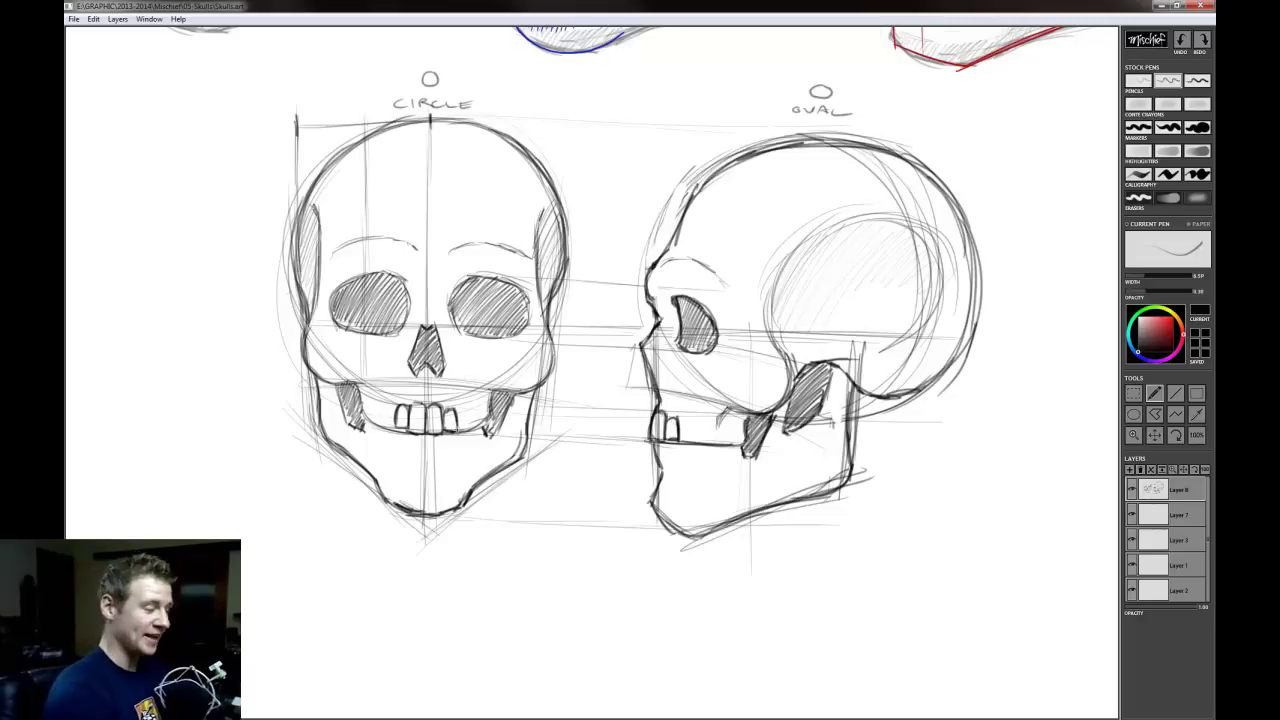
{"action": "left_click_drag", "start_coordinate": [456, 400], "coordinate": [468, 434]}
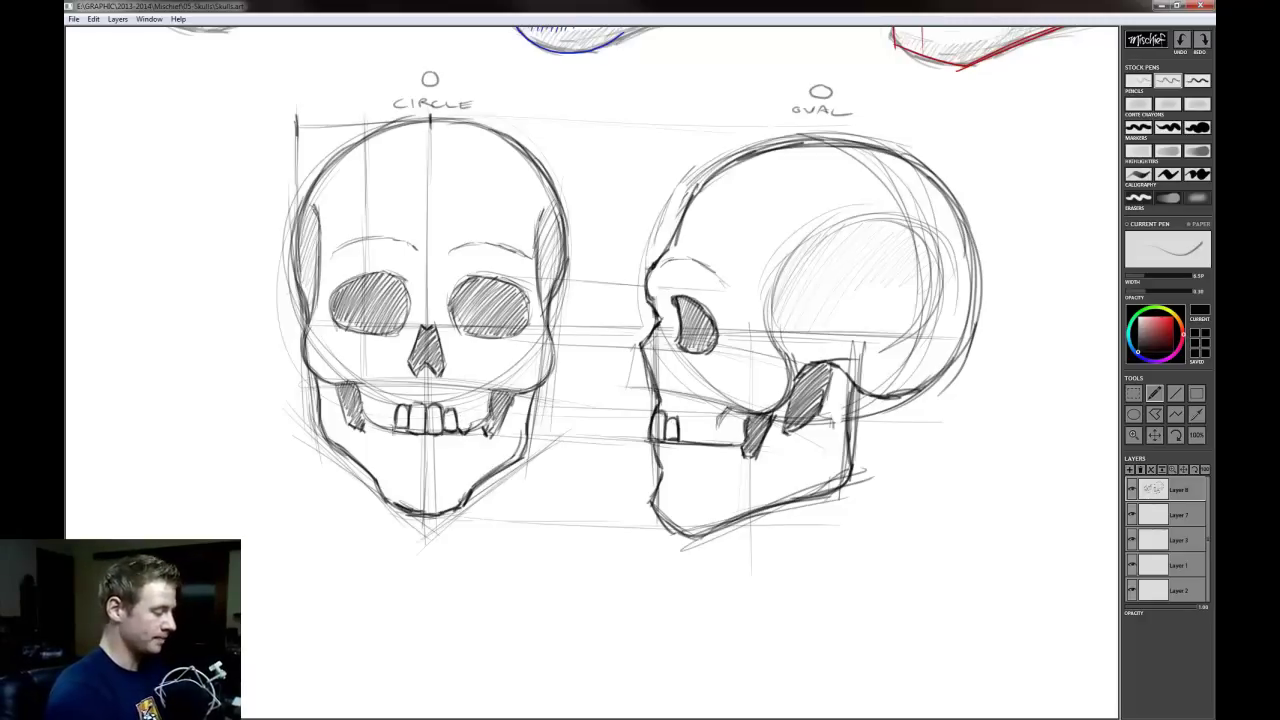
{"action": "mouse_move", "coordinate": [385, 428]}
{"action": "left_mouse_down"}
{"action": "mouse_move", "coordinate": [387, 406]}
{"action": "mouse_move", "coordinate": [468, 410]}
{"action": "left_mouse_up"}
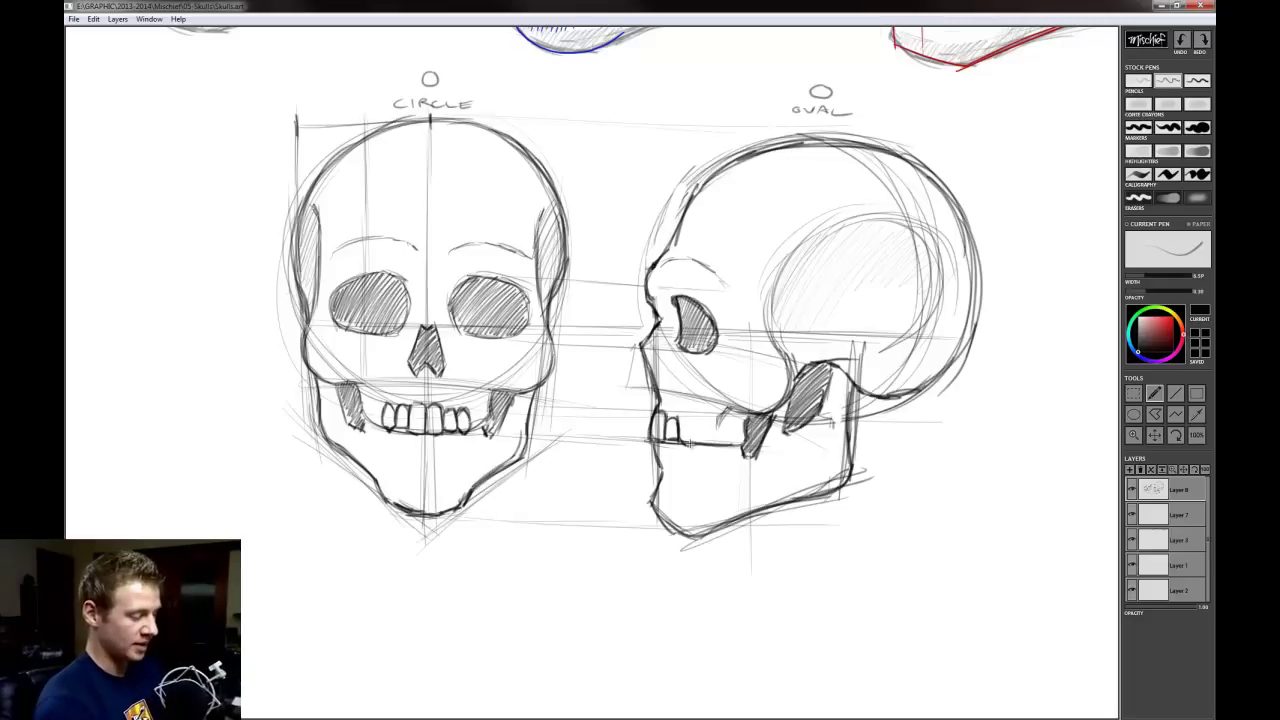
Complete the upper row of teeth in both views, narrowing the teeth toward the sides of the front view
{"action": "left_click_drag", "start_coordinate": [689, 441], "coordinate": [696, 430]}
{"action": "left_click_drag", "start_coordinate": [476, 406], "coordinate": [476, 428]}
{"action": "mouse_move", "coordinate": [380, 402]}
{"action": "left_mouse_down"}
{"action": "mouse_move", "coordinate": [374, 424]}
{"action": "mouse_move", "coordinate": [386, 424]}
{"action": "mouse_move", "coordinate": [364, 416]}
{"action": "left_mouse_up"}
{"action": "mouse_move", "coordinate": [372, 394]}
{"action": "left_mouse_down"}
{"action": "mouse_move", "coordinate": [364, 420]}
{"action": "mouse_move", "coordinate": [376, 420]}
{"action": "left_mouse_up"}
{"action": "mouse_move", "coordinate": [500, 426]}
{"action": "left_mouse_down"}
{"action": "mouse_move", "coordinate": [506, 436]}
{"action": "mouse_move", "coordinate": [484, 430]}
{"action": "mouse_move", "coordinate": [489, 414]}
{"action": "left_mouse_up"}
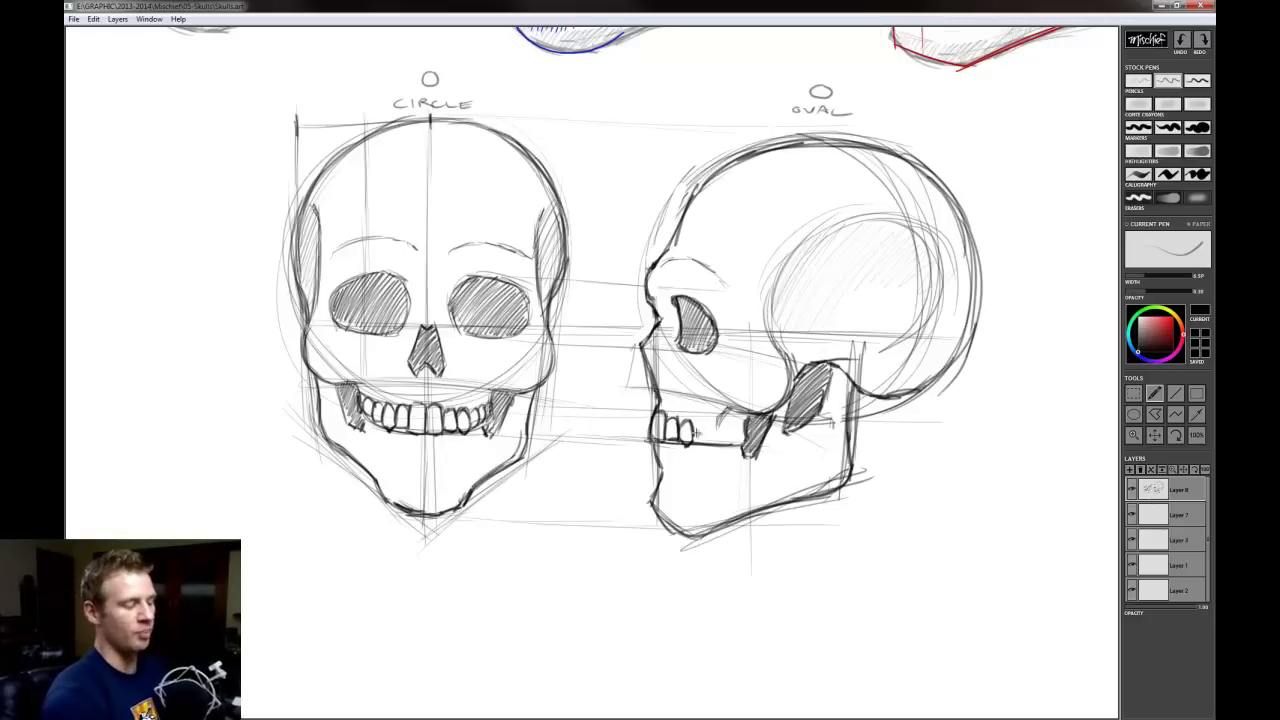
{"action": "mouse_move", "coordinate": [700, 420]}
{"action": "left_mouse_down"}
{"action": "mouse_move", "coordinate": [696, 446]}
{"action": "mouse_move", "coordinate": [715, 449]}
{"action": "mouse_move", "coordinate": [718, 434]}
{"action": "left_mouse_up"}
{"action": "mouse_move", "coordinate": [720, 426]}
{"action": "left_mouse_down"}
{"action": "mouse_move", "coordinate": [722, 446]}
{"action": "mouse_move", "coordinate": [738, 450]}
{"action": "mouse_move", "coordinate": [738, 430]}
{"action": "left_mouse_up"}
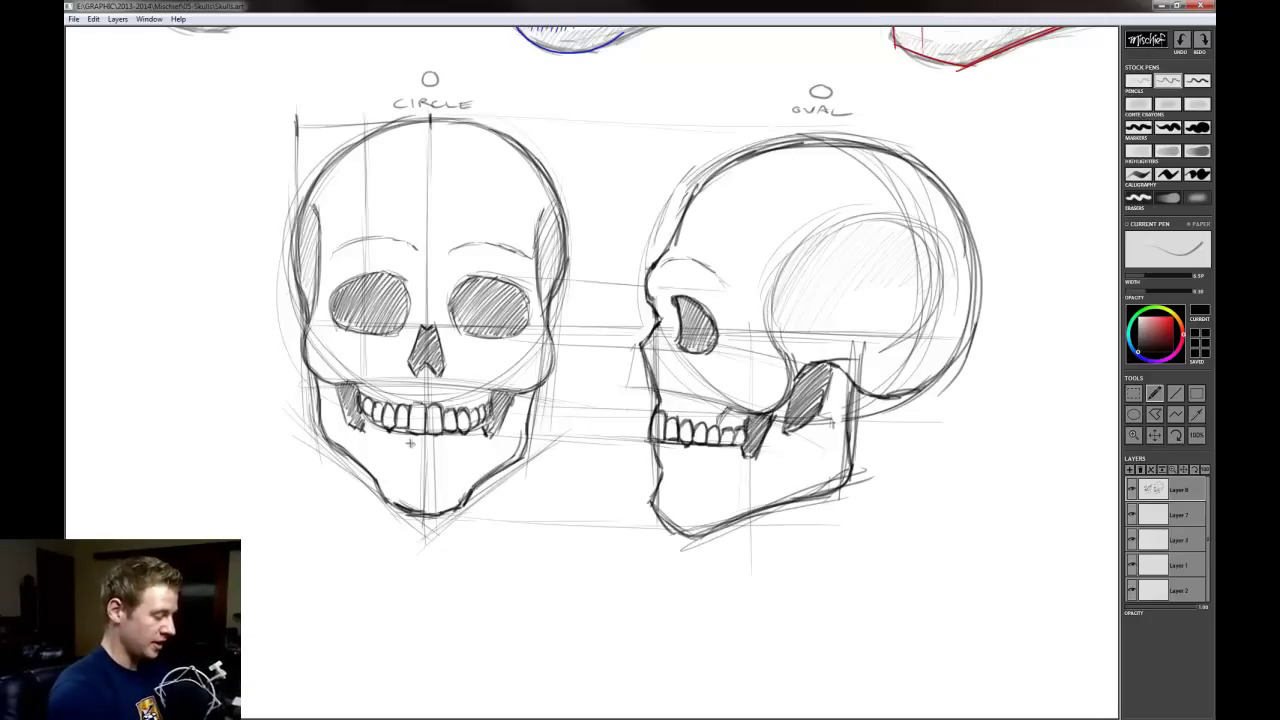
Draw the lower row of teeth beneath the upper row in the front and side views
{"action": "mouse_move", "coordinate": [406, 431]}
{"action": "left_mouse_down"}
{"action": "mouse_move", "coordinate": [418, 432]}
{"action": "mouse_move", "coordinate": [416, 456]}
{"action": "mouse_move", "coordinate": [428, 440]}
{"action": "mouse_move", "coordinate": [428, 452]}
{"action": "mouse_move", "coordinate": [480, 444]}
{"action": "mouse_move", "coordinate": [410, 446]}
{"action": "left_mouse_up"}
{"action": "mouse_move", "coordinate": [400, 414]}
{"action": "left_mouse_down"}
{"action": "mouse_move", "coordinate": [396, 446]}
{"action": "mouse_move", "coordinate": [372, 432]}
{"action": "left_mouse_up"}
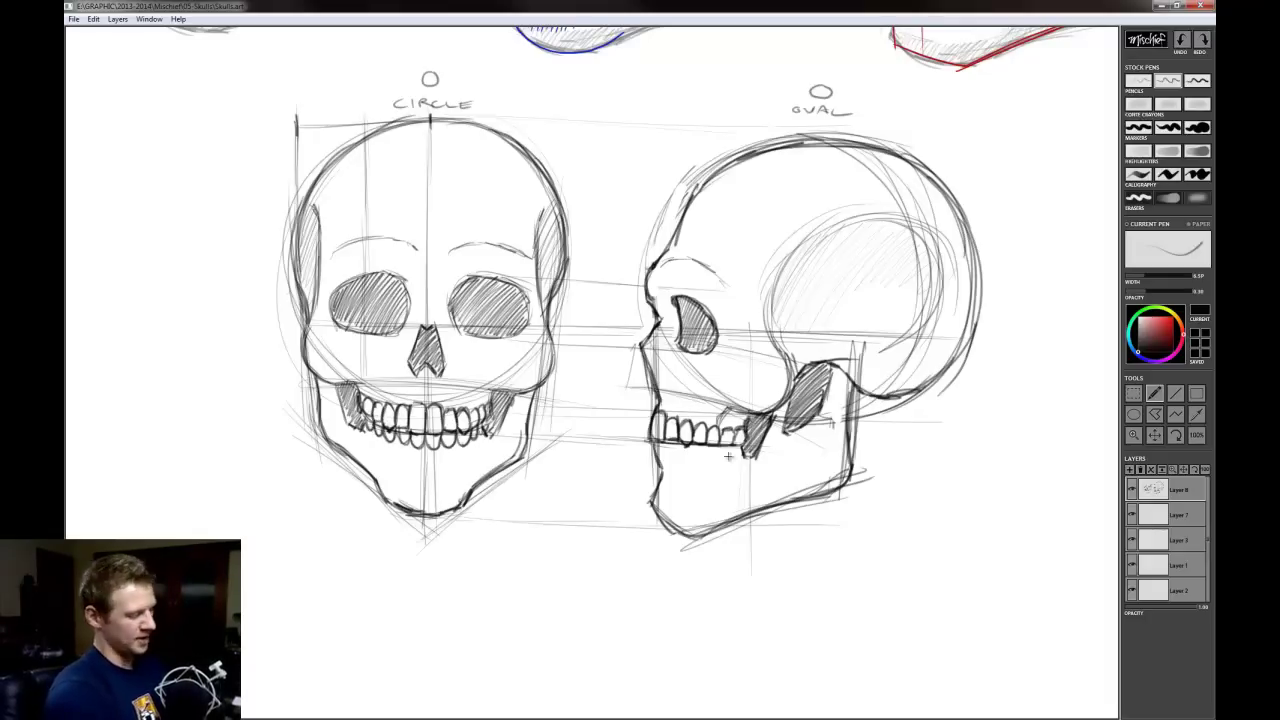
{"action": "mouse_move", "coordinate": [656, 442]}
{"action": "left_mouse_down"}
{"action": "mouse_move", "coordinate": [658, 462]}
{"action": "mouse_move", "coordinate": [744, 462]}
{"action": "left_mouse_up"}
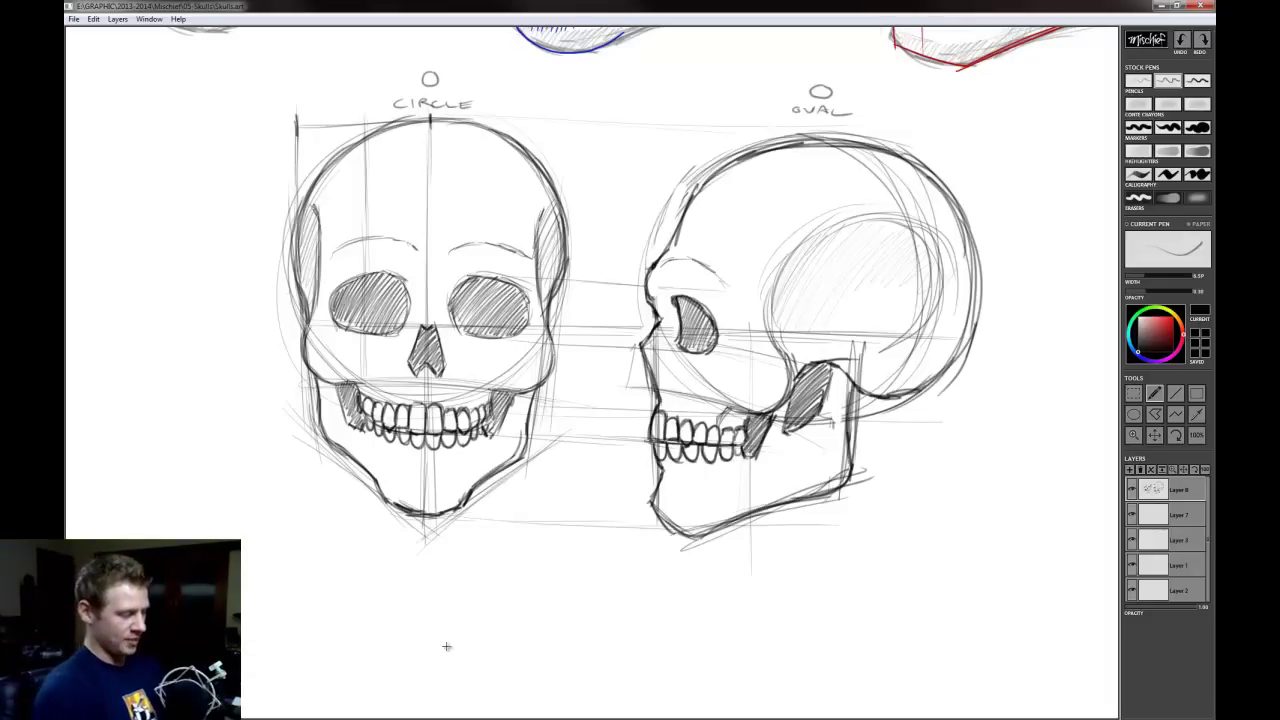
{"action": "left_click_drag", "start_coordinate": [858, 490], "coordinate": [380, 484]}
{"action": "key", "text": "ctrl+z"}
{"action": "key", "text": "ctrl+z"}
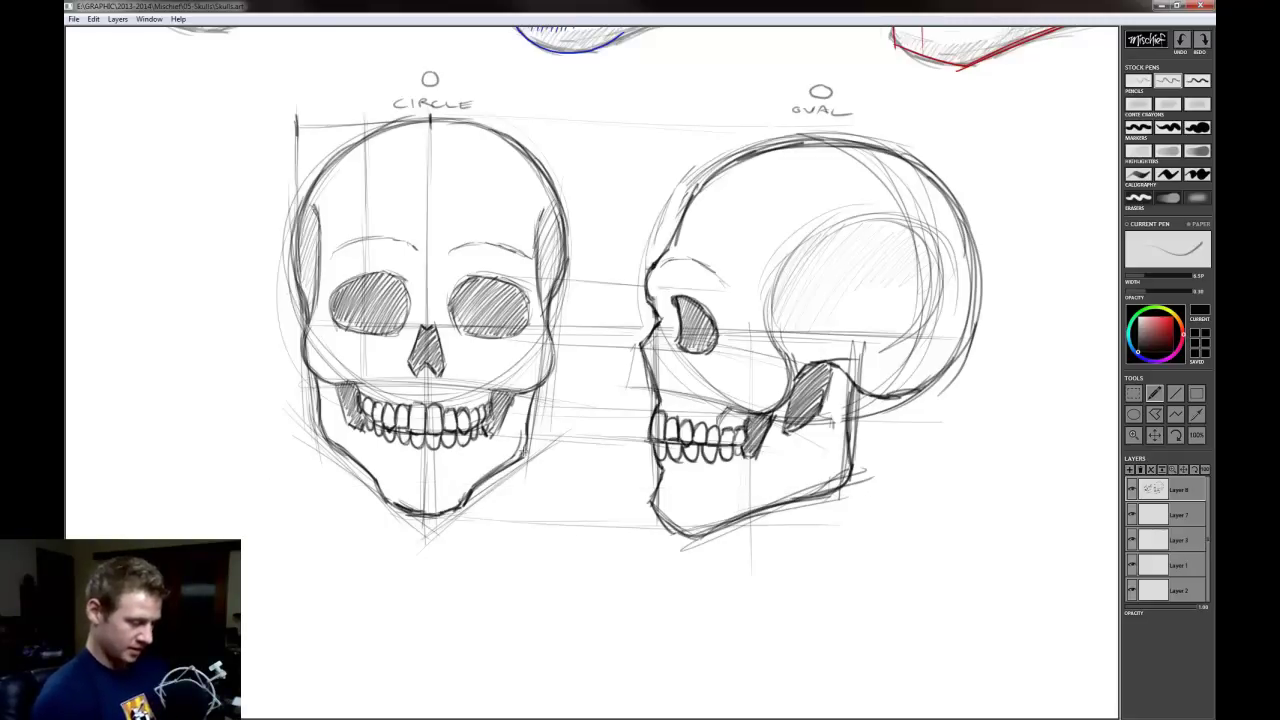
Erase the front view's curved jaw sides and redraw them with sharper rear corners and straighter lines to the chin
{"action": "key", "text": "e"}
{"action": "mouse_move", "coordinate": [520, 427]}
{"action": "left_mouse_down"}
{"action": "mouse_move", "coordinate": [518, 449]}
{"action": "mouse_move", "coordinate": [484, 473]}
{"action": "left_mouse_up"}
{"action": "left_click_drag", "start_coordinate": [332, 434], "coordinate": [367, 470]}
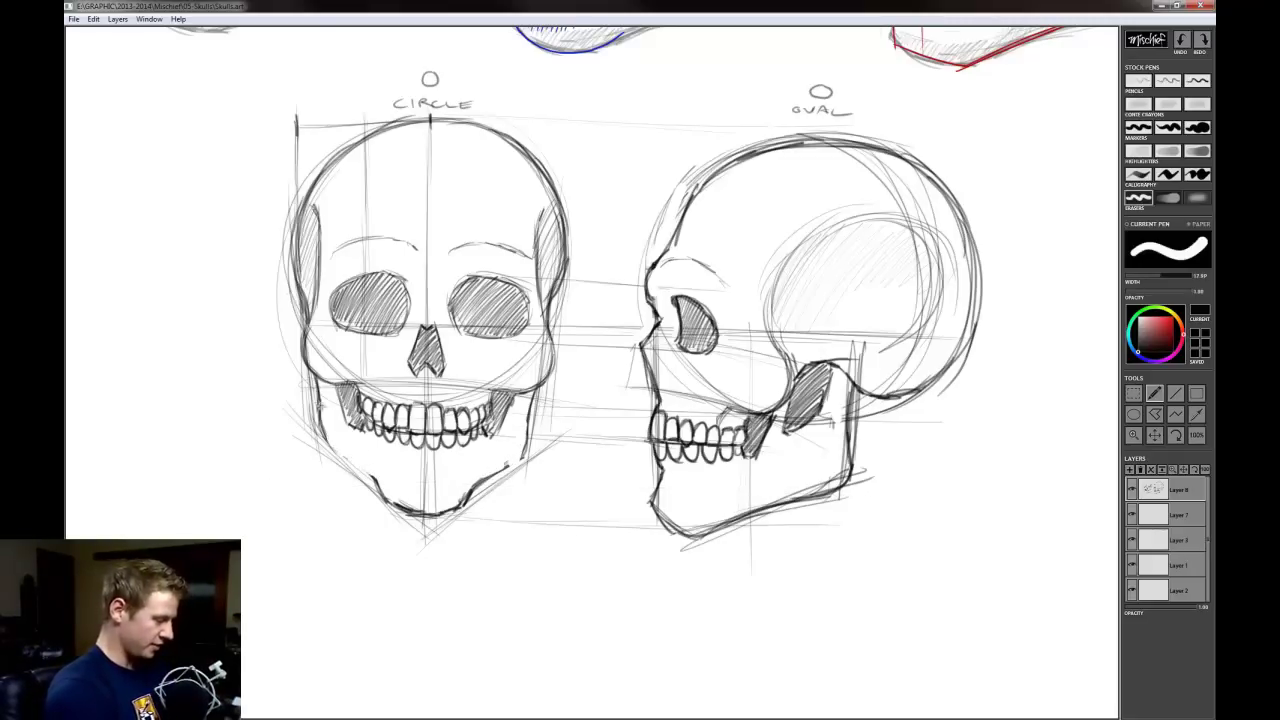
{"action": "left_click_drag", "start_coordinate": [332, 400], "coordinate": [322, 452]}
{"action": "key", "text": "e"}
{"action": "left_click_drag", "start_coordinate": [314, 374], "coordinate": [328, 440]}
{"action": "mouse_move", "coordinate": [322, 396]}
{"action": "left_mouse_down"}
{"action": "mouse_move", "coordinate": [330, 446]}
{"action": "mouse_move", "coordinate": [385, 498]}
{"action": "left_mouse_up"}
{"action": "mouse_move", "coordinate": [532, 393]}
{"action": "left_mouse_down"}
{"action": "mouse_move", "coordinate": [522, 458]}
{"action": "mouse_move", "coordinate": [462, 506]}
{"action": "left_mouse_up"}
{"action": "mouse_move", "coordinate": [532, 454]}
{"action": "left_mouse_down"}
{"action": "mouse_move", "coordinate": [470, 504]}
{"action": "mouse_move", "coordinate": [494, 467]}
{"action": "mouse_move", "coordinate": [480, 490]}
{"action": "left_mouse_up"}
{"action": "key", "text": "e"}
{"action": "key", "text": "e"}
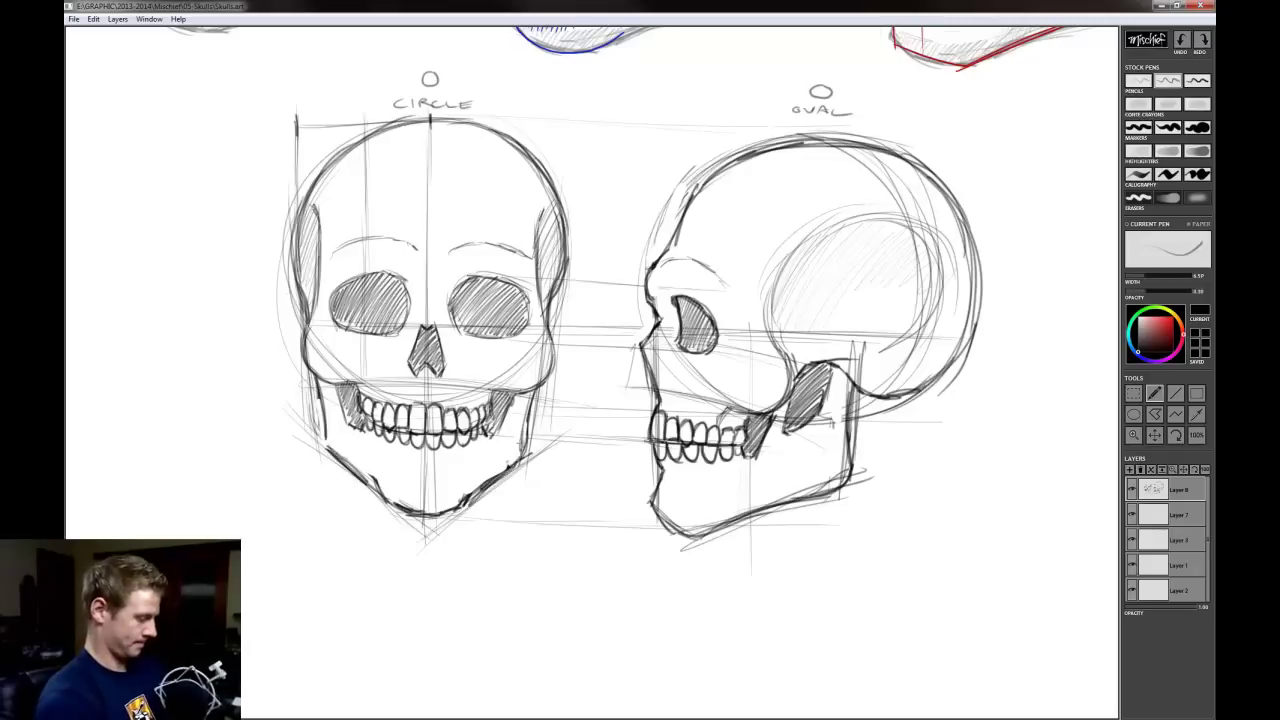
{"action": "left_click_drag", "start_coordinate": [526, 432], "coordinate": [506, 464]}
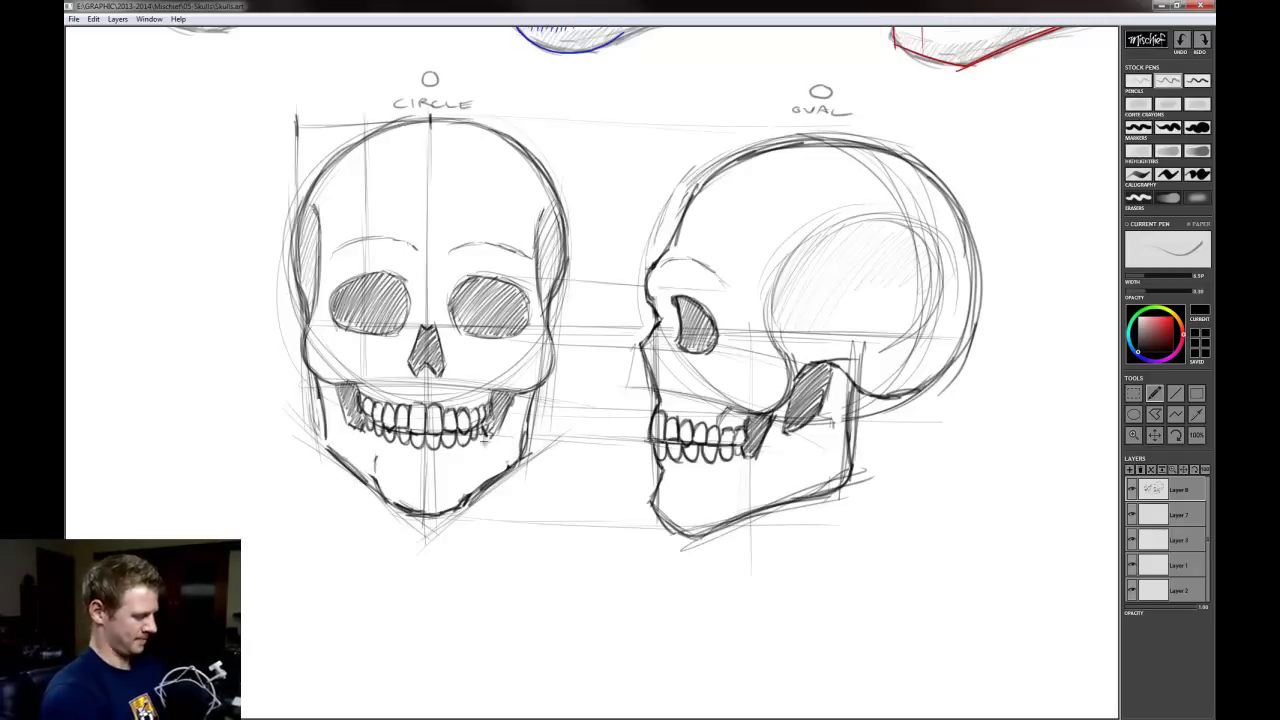
Add short plane lines beside the front view's chin and hatch the rear parts of the jaw in both views
{"action": "mouse_move", "coordinate": [377, 464]}
{"action": "left_mouse_down"}
{"action": "mouse_move", "coordinate": [380, 487]}
{"action": "mouse_move", "coordinate": [378, 462]}
{"action": "left_mouse_up"}
{"action": "mouse_move", "coordinate": [475, 466]}
{"action": "left_mouse_down"}
{"action": "mouse_move", "coordinate": [469, 483]}
{"action": "mouse_move", "coordinate": [489, 455]}
{"action": "left_mouse_up"}
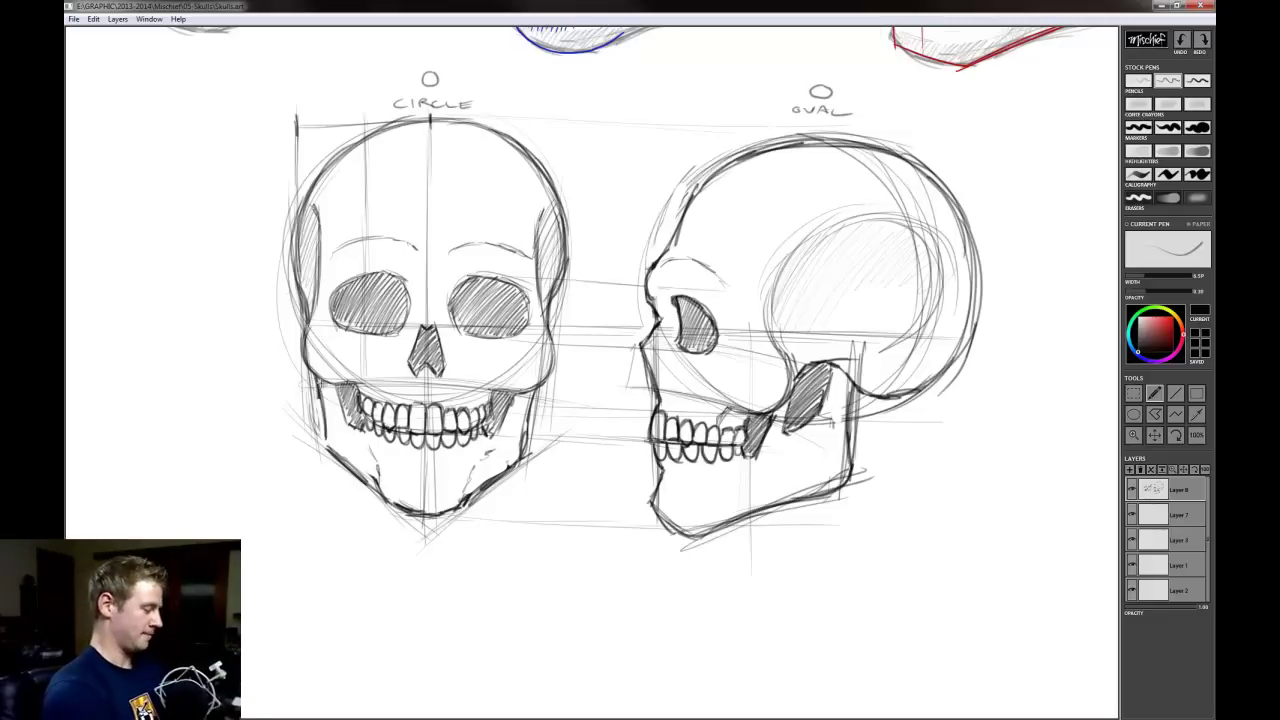
{"action": "mouse_move", "coordinate": [325, 388]}
{"action": "left_mouse_down"}
{"action": "mouse_move", "coordinate": [327, 428]}
{"action": "mouse_move", "coordinate": [354, 460]}
{"action": "left_mouse_up"}
{"action": "mouse_move", "coordinate": [488, 448]}
{"action": "left_mouse_down"}
{"action": "mouse_move", "coordinate": [474, 482]}
{"action": "mouse_move", "coordinate": [515, 398]}
{"action": "mouse_move", "coordinate": [511, 457]}
{"action": "left_mouse_up"}
{"action": "left_click_drag", "start_coordinate": [511, 457], "coordinate": [532, 406]}
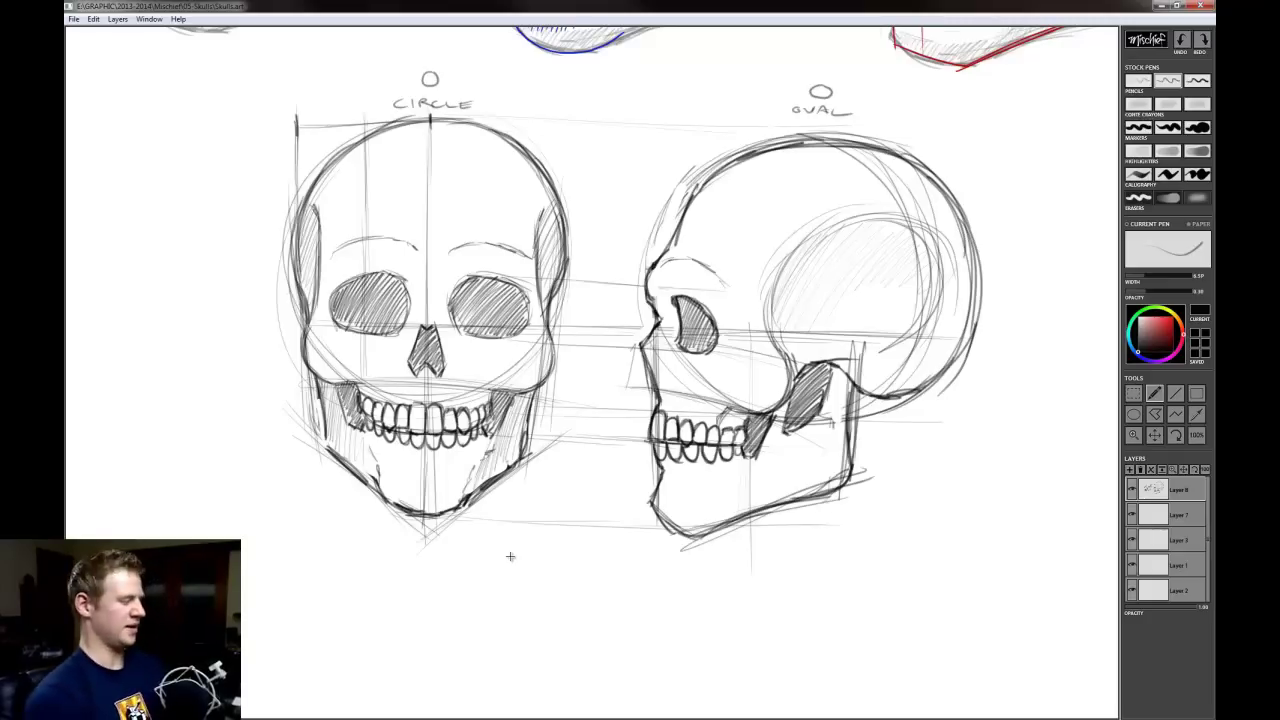
{"action": "left_click_drag", "start_coordinate": [764, 424], "coordinate": [784, 462]}
{"action": "mouse_move", "coordinate": [840, 368]}
{"action": "left_mouse_down"}
{"action": "mouse_move", "coordinate": [818, 458]}
{"action": "mouse_move", "coordinate": [838, 446]}
{"action": "mouse_move", "coordinate": [832, 456]}
{"action": "left_mouse_up"}
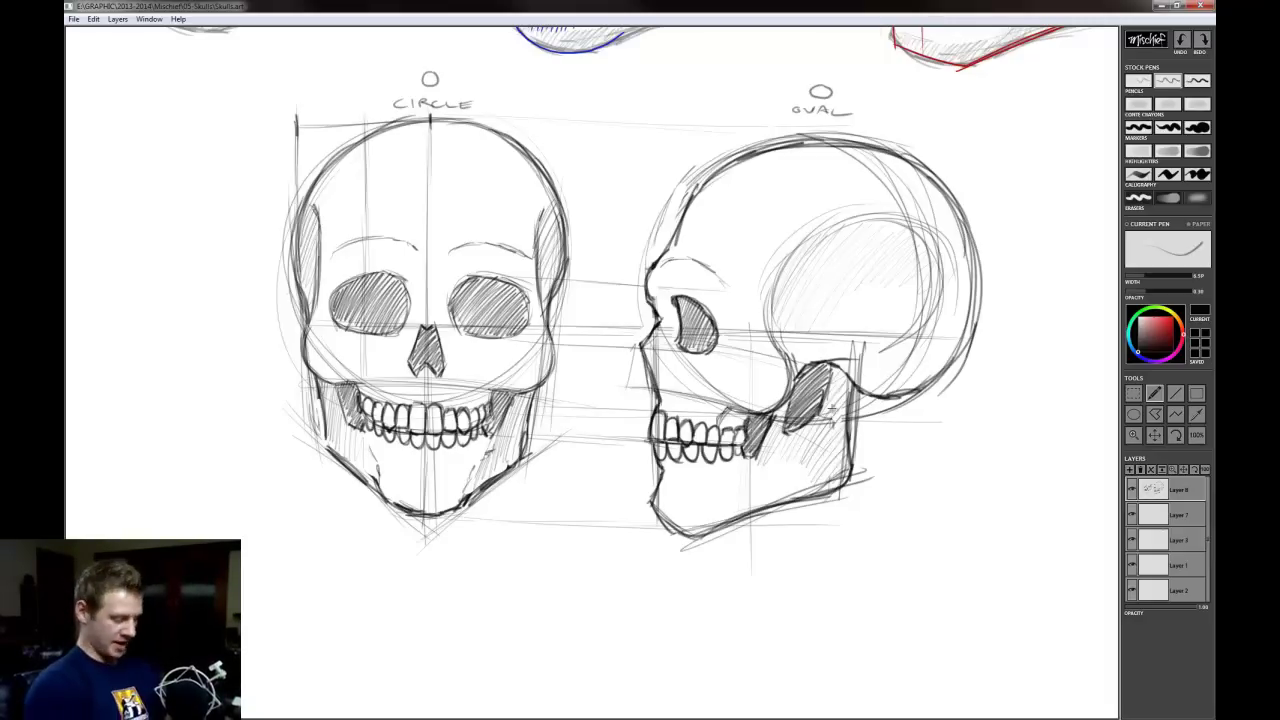
{"action": "left_click_drag", "start_coordinate": [743, 384], "coordinate": [739, 384]}
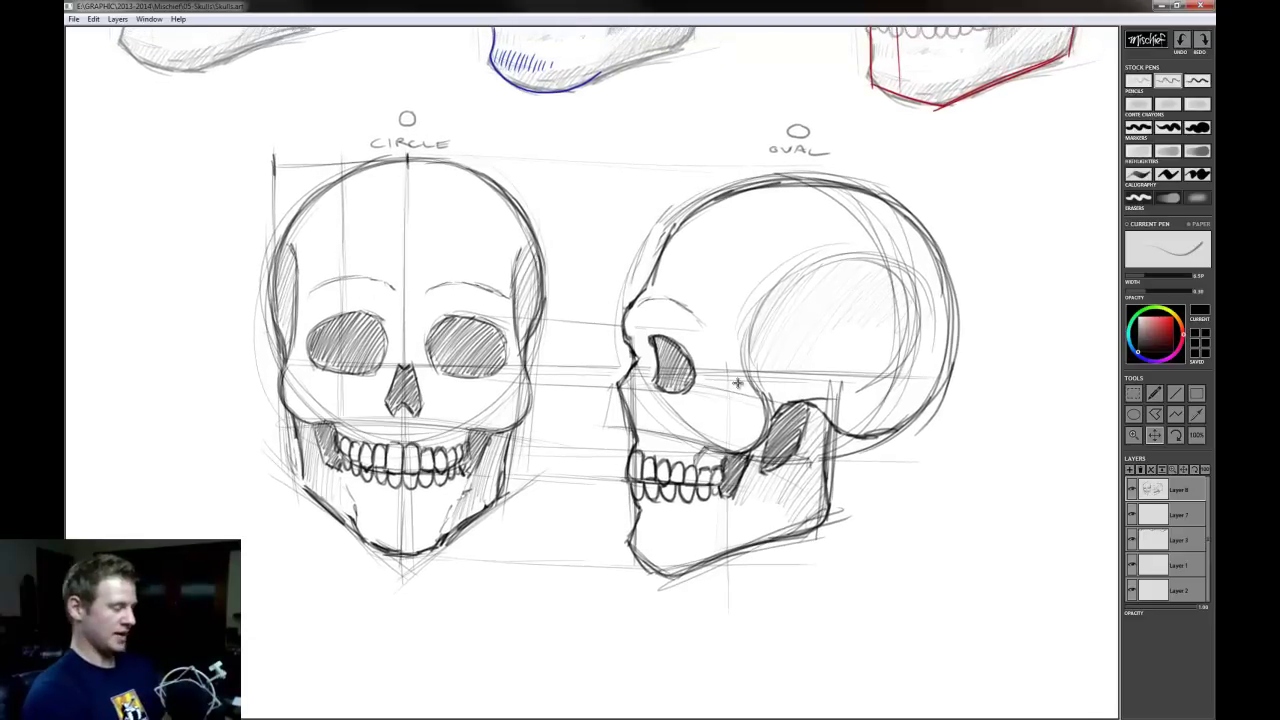
{"action": "left_click_drag", "start_coordinate": [840, 261], "coordinate": [788, 340]}
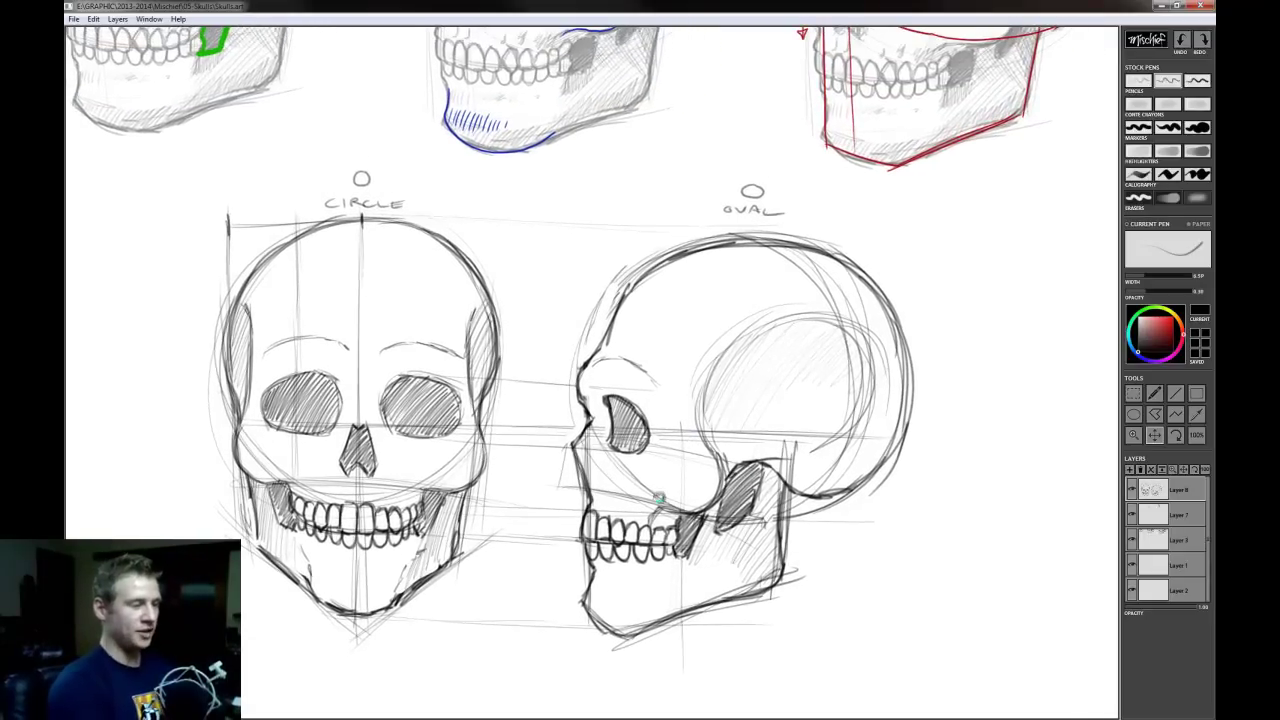
{"action": "left_click_drag", "start_coordinate": [762, 294], "coordinate": [778, 306]}
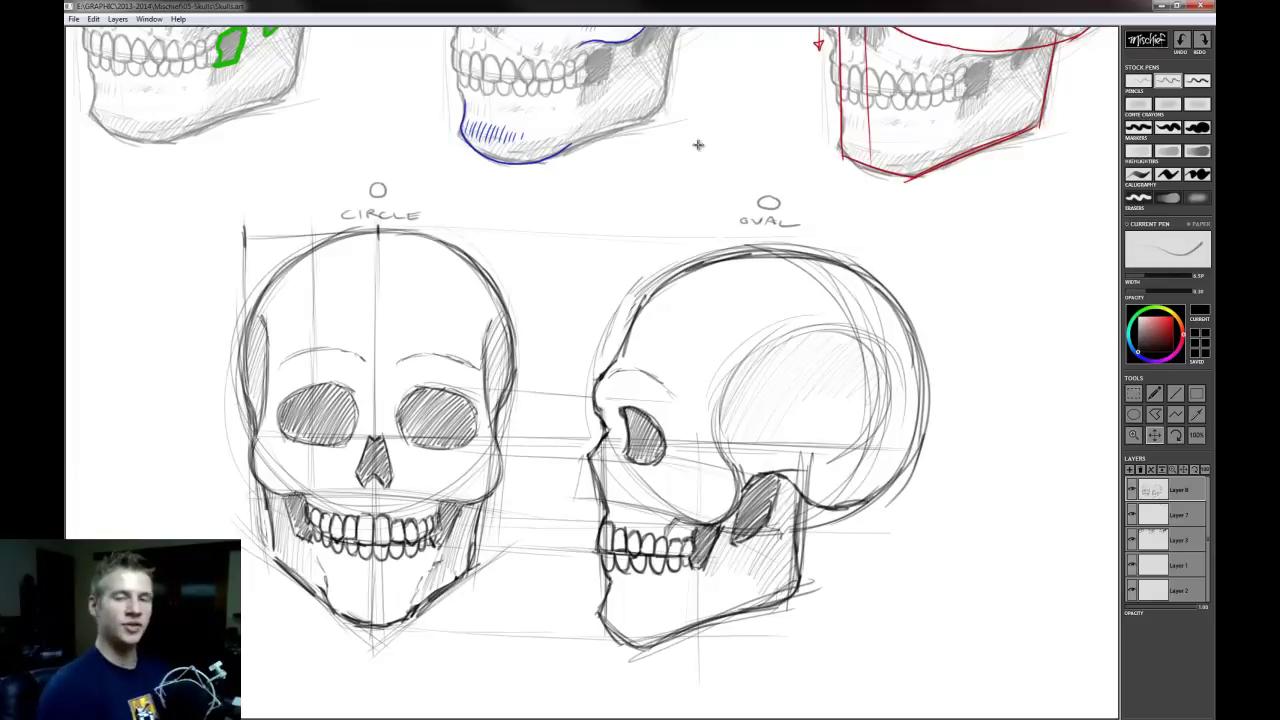
{"action": "left_click_drag", "start_coordinate": [697, 137], "coordinate": [717, 449]}
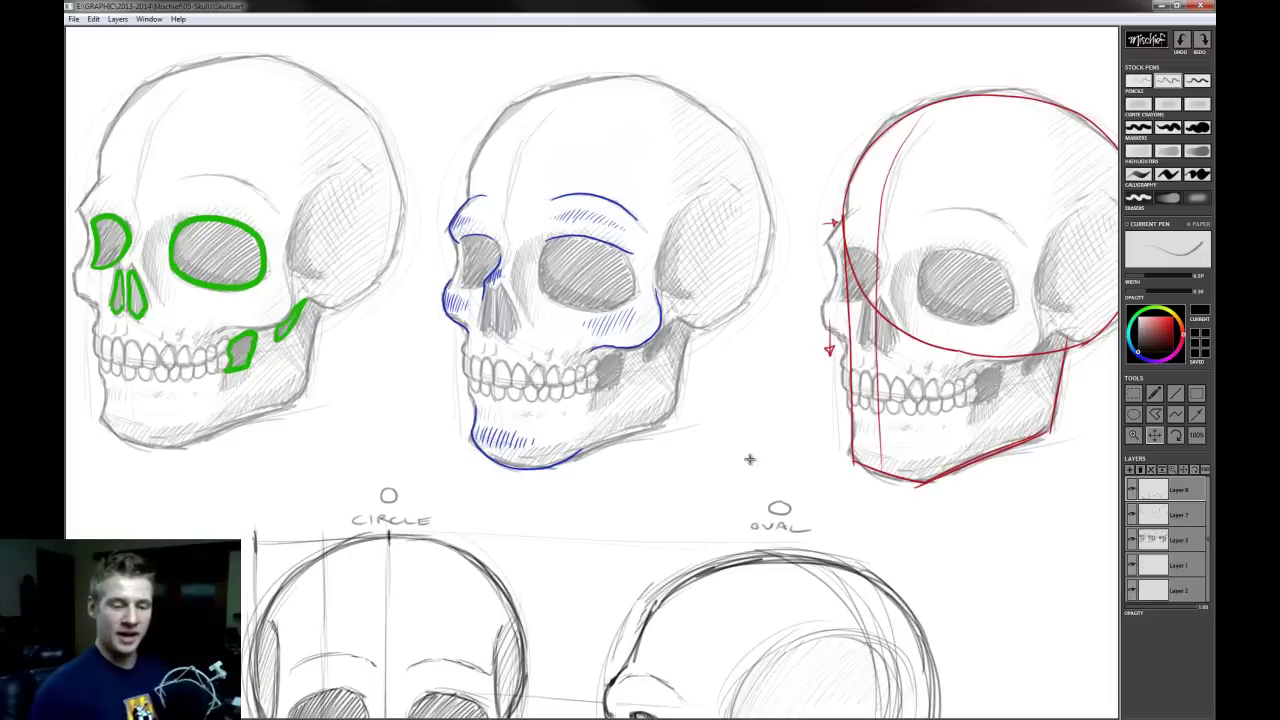
{"action": "left_click_drag", "start_coordinate": [886, 486], "coordinate": [740, 304]}
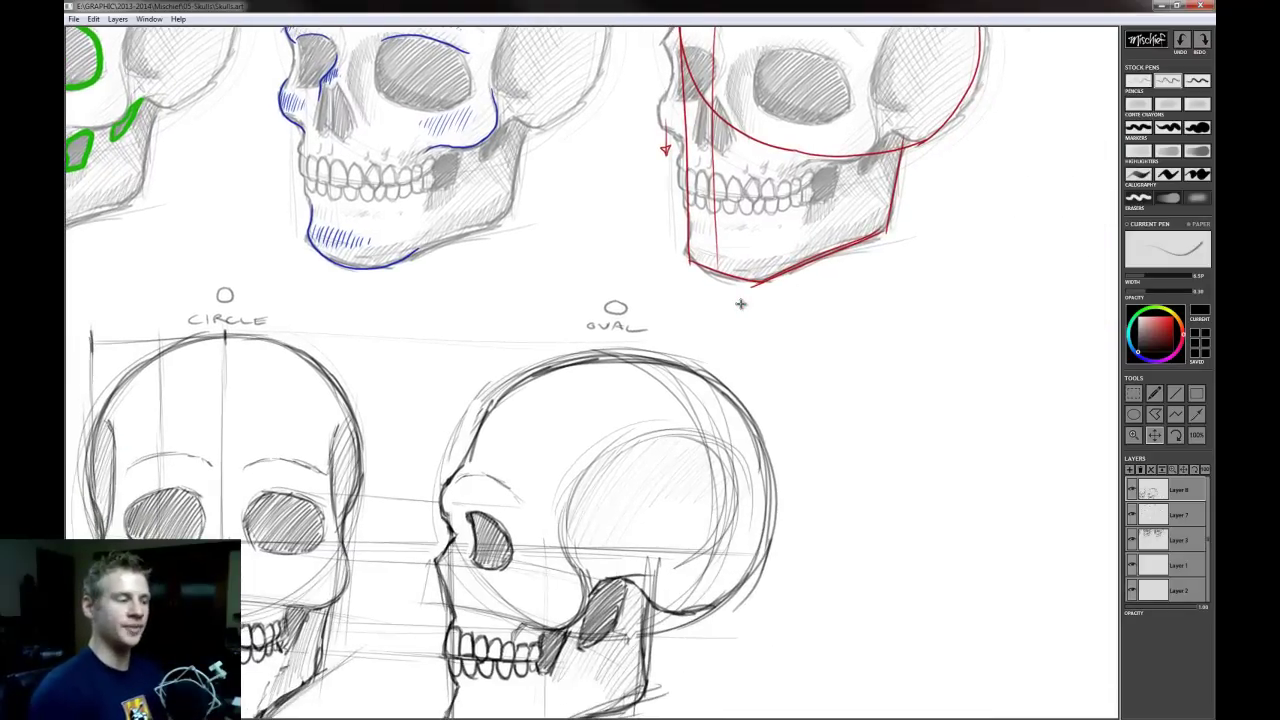
Add a new layer and sketch a large circle for the cranium in the blank area beside the oval side-view skull
{"action": "left_click_drag", "start_coordinate": [803, 366], "coordinate": [826, 380]}
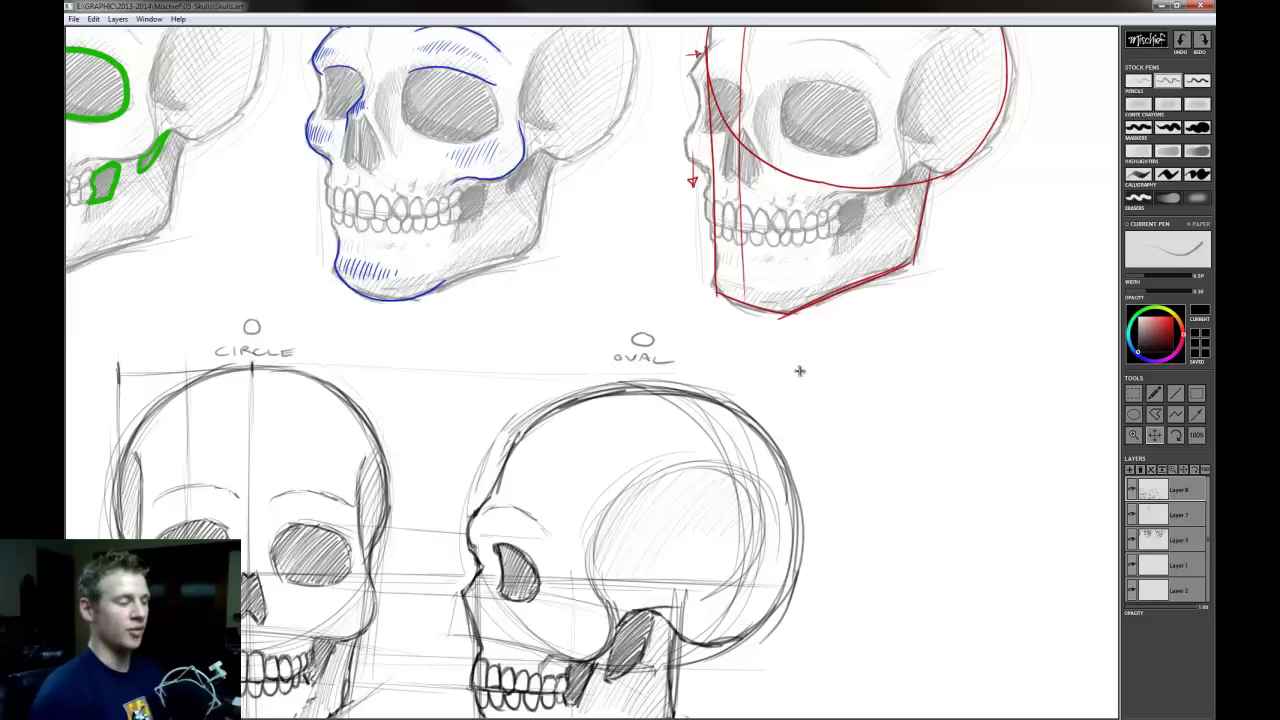
{"action": "left_click_drag", "start_coordinate": [771, 356], "coordinate": [789, 382]}
{"action": "left_click_drag", "start_coordinate": [844, 432], "coordinate": [709, 257]}
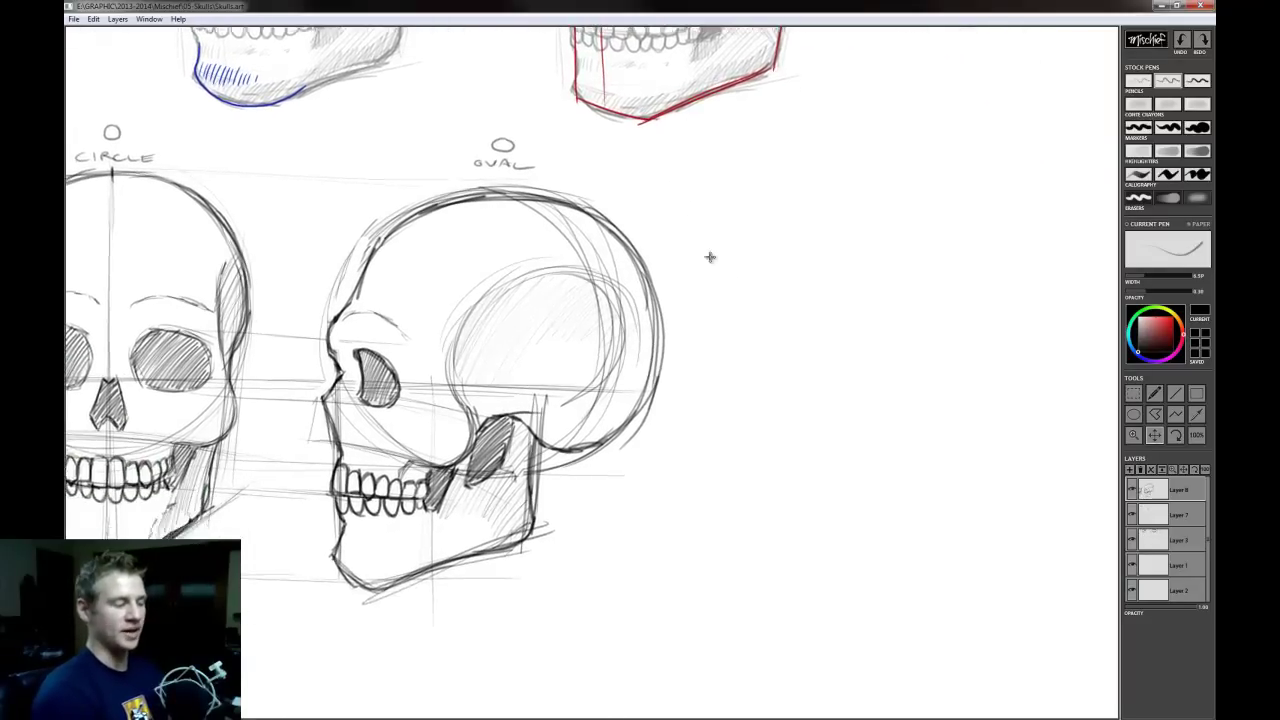
{"action": "left_click_drag", "start_coordinate": [831, 346], "coordinate": [711, 320]}
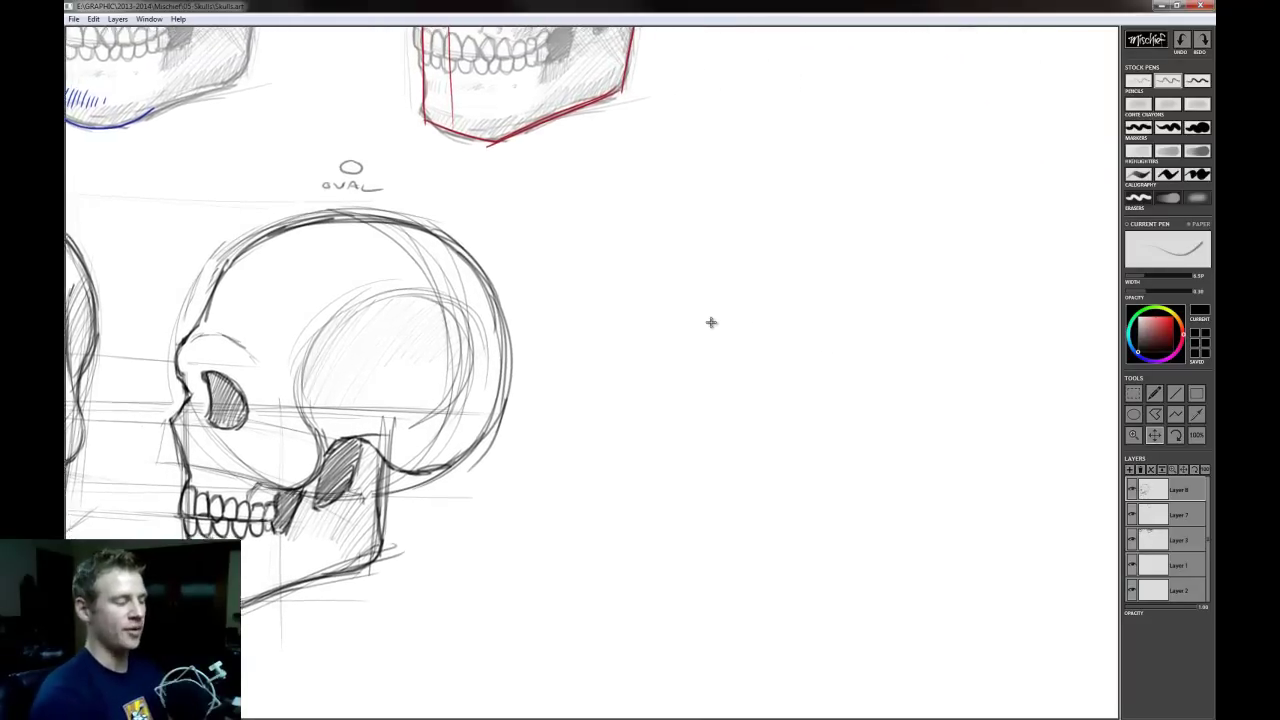
{"action": "left_click_drag", "start_coordinate": [721, 386], "coordinate": [534, 420]}
{"action": "mouse_move", "coordinate": [806, 392]}
{"action": "left_mouse_down"}
{"action": "mouse_move", "coordinate": [543, 497]}
{"action": "mouse_move", "coordinate": [508, 542]}
{"action": "left_mouse_up"}
{"action": "mouse_move", "coordinate": [628, 309]}
{"action": "left_mouse_down"}
{"action": "mouse_move", "coordinate": [617, 314]}
{"action": "mouse_move", "coordinate": [608, 254]}
{"action": "left_mouse_up"}
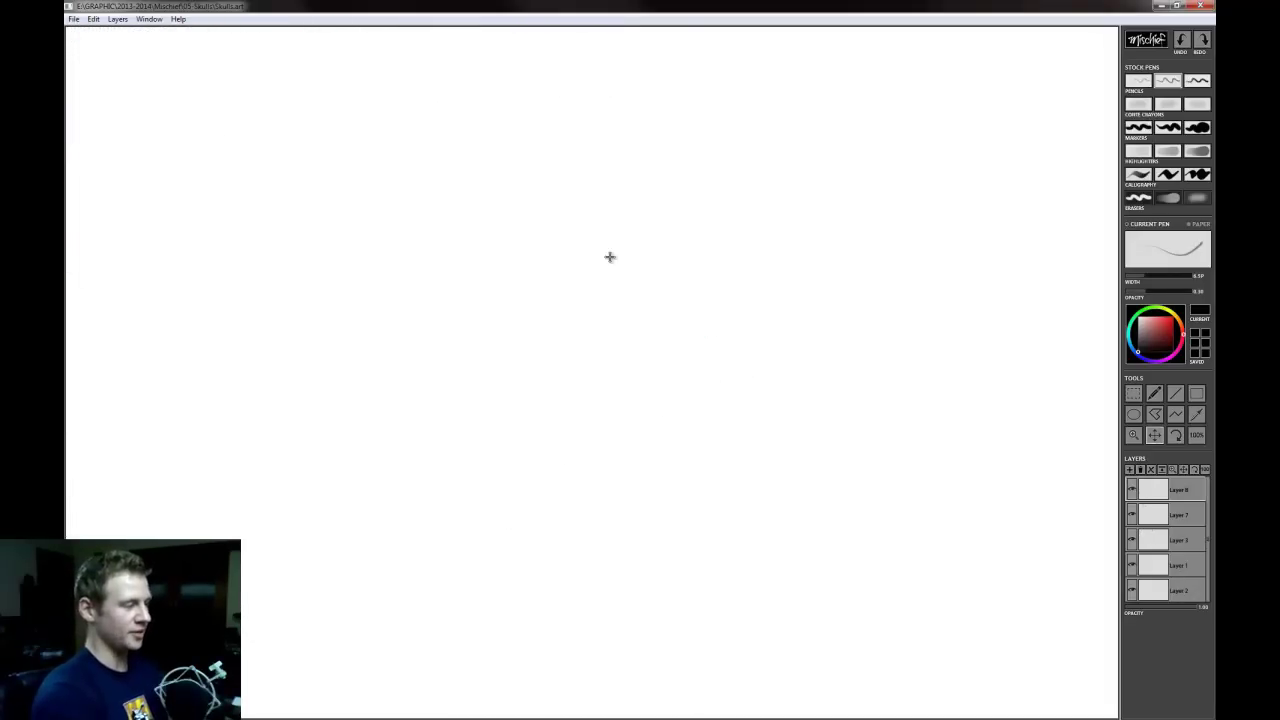
{"action": "mouse_move", "coordinate": [614, 383]}
{"action": "left_mouse_down"}
{"action": "mouse_move", "coordinate": [586, 340]}
{"action": "mouse_move", "coordinate": [627, 294]}
{"action": "mouse_move", "coordinate": [916, 240]}
{"action": "mouse_move", "coordinate": [926, 227]}
{"action": "left_mouse_up"}
{"action": "left_click_drag", "start_coordinate": [827, 303], "coordinate": [690, 279]}
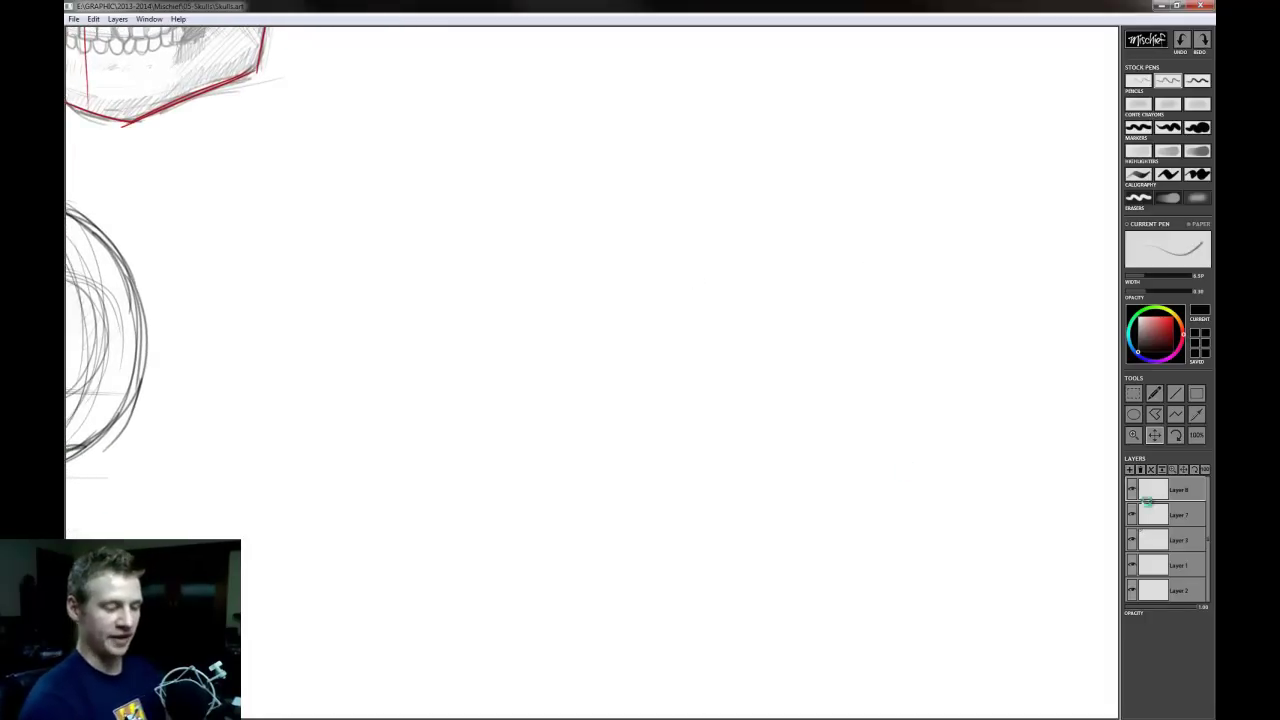
{"action": "left_click", "coordinate": [1131, 489]}
{"action": "left_click", "coordinate": [1131, 489]}
{"action": "left_click", "coordinate": [1130, 469]}
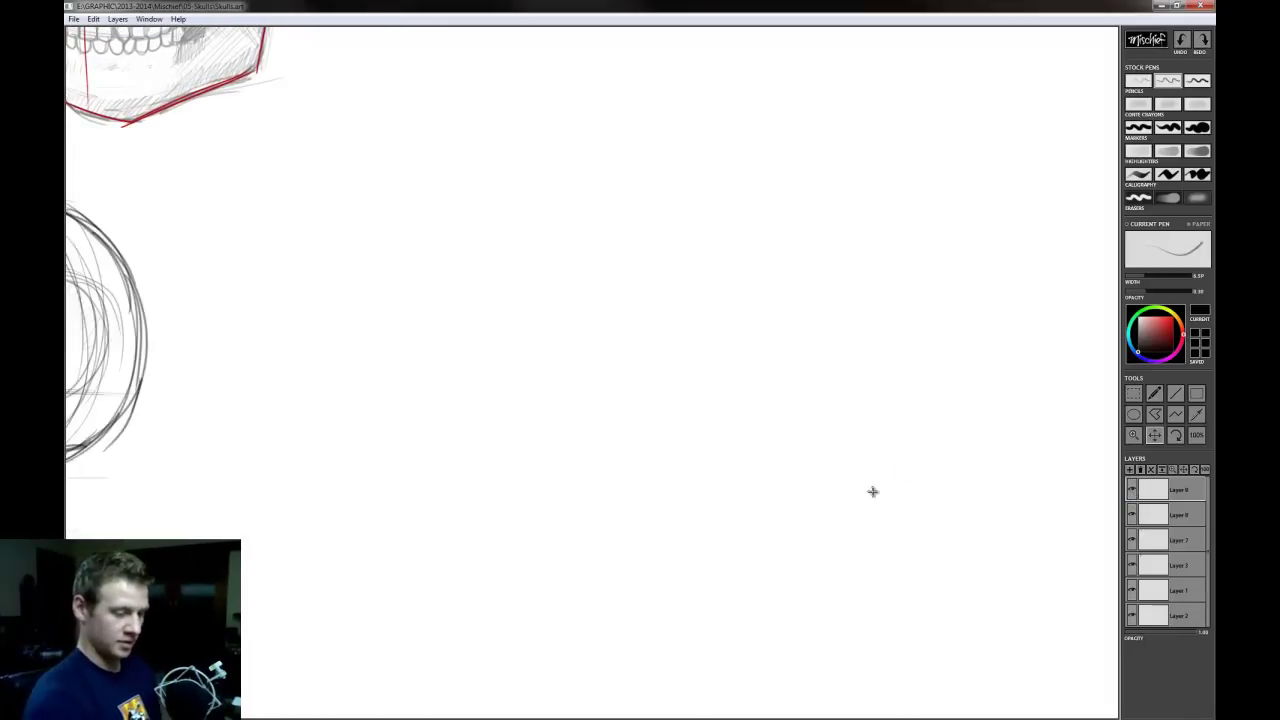
{"action": "key", "text": "b"}
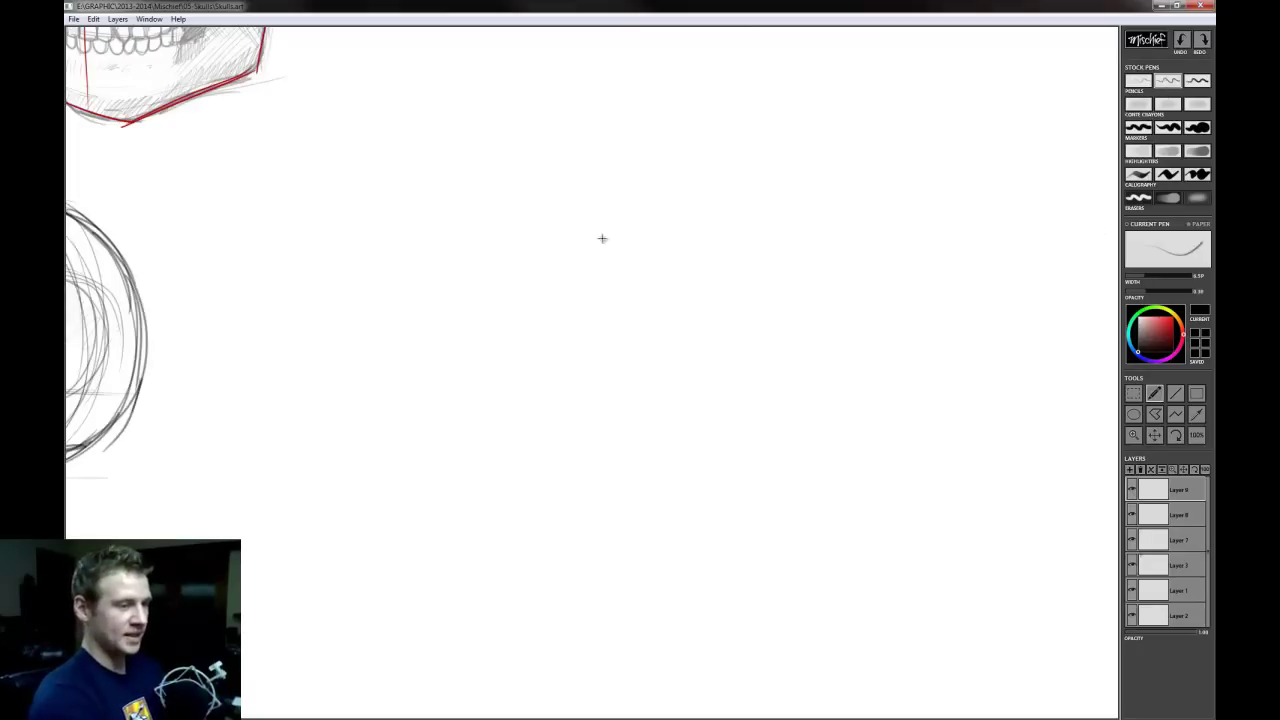
{"action": "mouse_move", "coordinate": [701, 135]}
{"action": "left_mouse_down"}
{"action": "mouse_move", "coordinate": [483, 177]}
{"action": "mouse_move", "coordinate": [560, 389]}
{"action": "mouse_move", "coordinate": [760, 303]}
{"action": "mouse_move", "coordinate": [560, 133]}
{"action": "mouse_move", "coordinate": [738, 355]}
{"action": "left_mouse_up"}
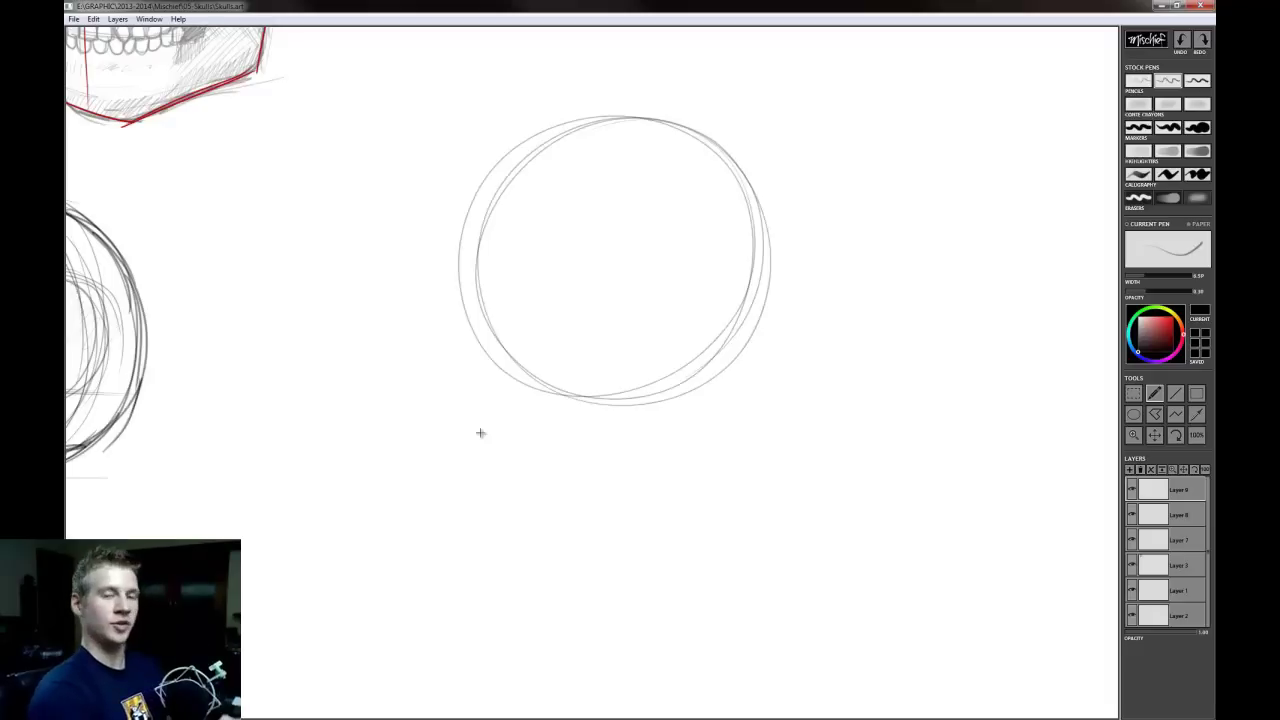
Sketch short jaw sides and a shallow rounded chin below the circle, plus a curved vertical centre line turned toward the left
{"action": "left_click_drag", "start_coordinate": [481, 237], "coordinate": [491, 404]}
{"action": "mouse_move", "coordinate": [489, 292]}
{"action": "left_mouse_down"}
{"action": "mouse_move", "coordinate": [497, 437]}
{"action": "mouse_move", "coordinate": [592, 450]}
{"action": "left_mouse_up"}
{"action": "mouse_move", "coordinate": [629, 336]}
{"action": "left_mouse_down"}
{"action": "mouse_move", "coordinate": [626, 436]}
{"action": "mouse_move", "coordinate": [556, 460]}
{"action": "left_mouse_up"}
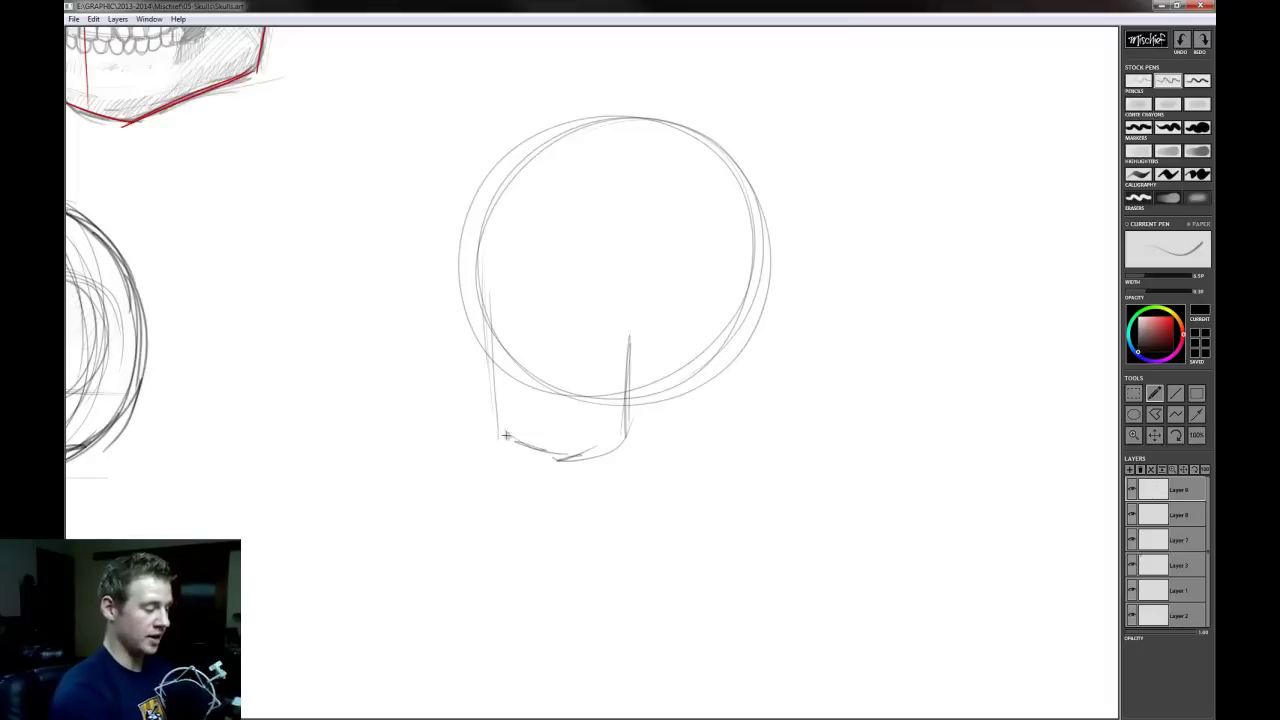
{"action": "left_click_drag", "start_coordinate": [491, 306], "coordinate": [497, 440]}
{"action": "mouse_move", "coordinate": [494, 336]}
{"action": "left_mouse_down"}
{"action": "mouse_move", "coordinate": [505, 451]}
{"action": "mouse_move", "coordinate": [554, 469]}
{"action": "mouse_move", "coordinate": [640, 425]}
{"action": "left_mouse_up"}
{"action": "left_click_drag", "start_coordinate": [638, 330], "coordinate": [637, 406]}
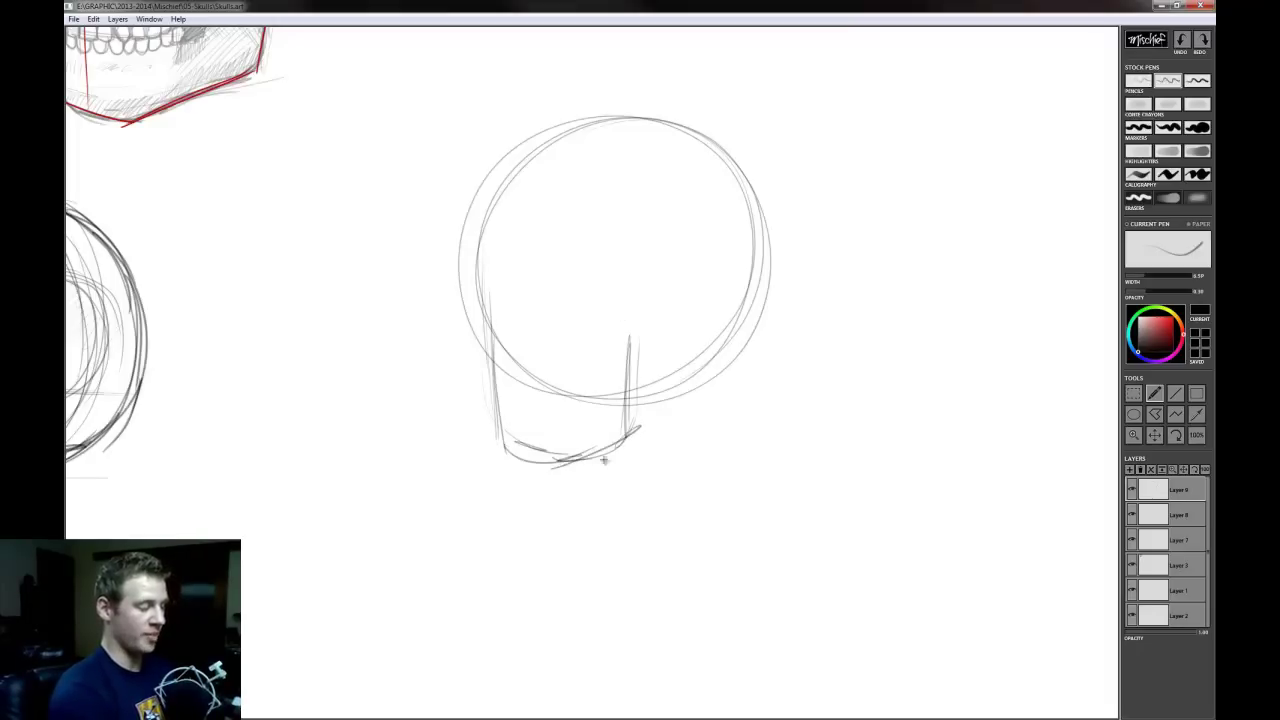
{"action": "mouse_move", "coordinate": [538, 440]}
{"action": "left_mouse_down"}
{"action": "mouse_move", "coordinate": [529, 190]}
{"action": "mouse_move", "coordinate": [540, 414]}
{"action": "left_mouse_up"}
Draw horizontal guidelines across the lower part of the circle, and sketch both eye sockets and a small nose opening around them
{"action": "key", "text": "space"}
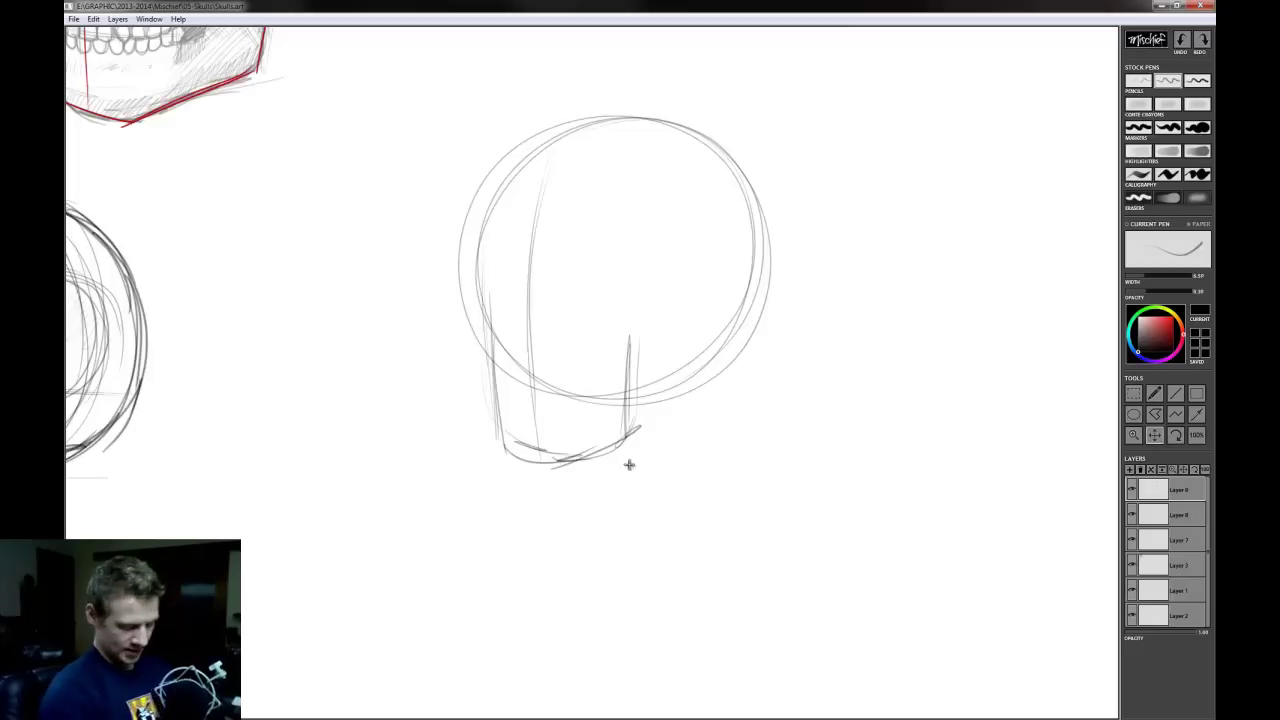
{"action": "mouse_move", "coordinate": [629, 463]}
{"action": "left_mouse_down"}
{"action": "mouse_move", "coordinate": [870, 458]}
{"action": "mouse_move", "coordinate": [966, 434]}
{"action": "mouse_move", "coordinate": [931, 509]}
{"action": "mouse_move", "coordinate": [749, 503]}
{"action": "mouse_move", "coordinate": [772, 553]}
{"action": "mouse_move", "coordinate": [760, 560]}
{"action": "mouse_move", "coordinate": [634, 349]}
{"action": "mouse_move", "coordinate": [686, 437]}
{"action": "left_mouse_up"}
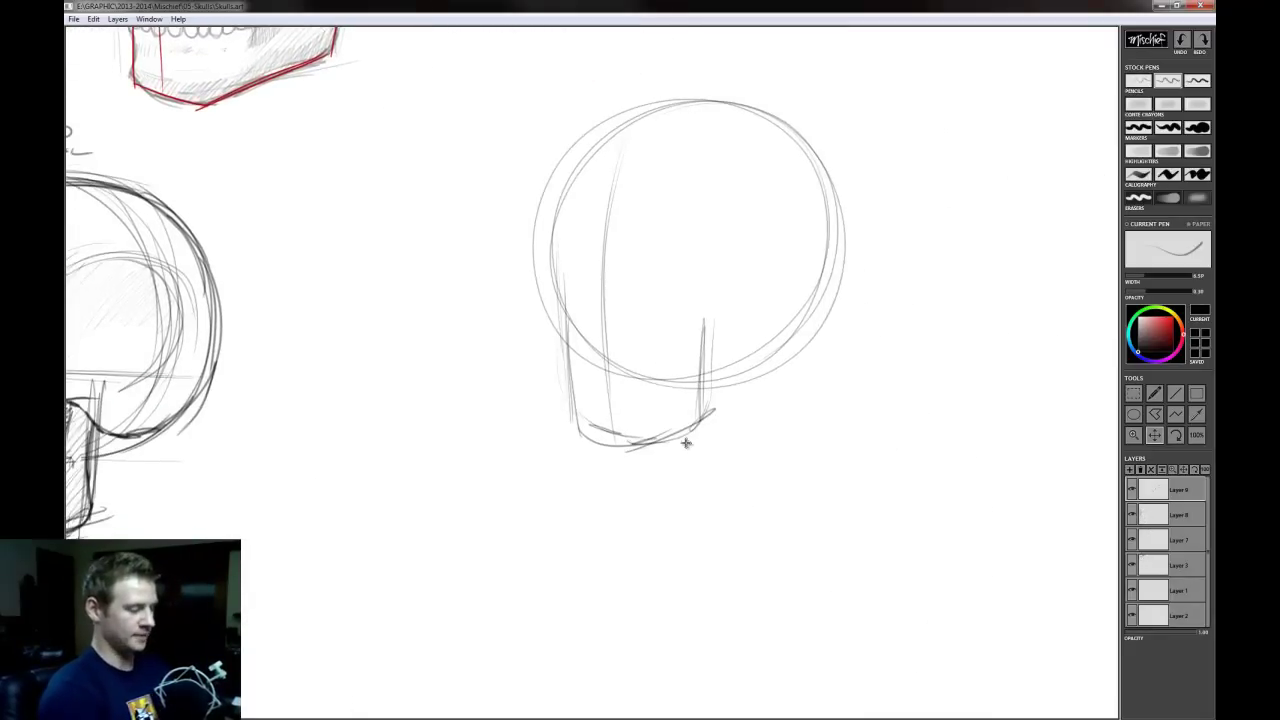
{"action": "left_click_drag", "start_coordinate": [765, 355], "coordinate": [694, 354]}
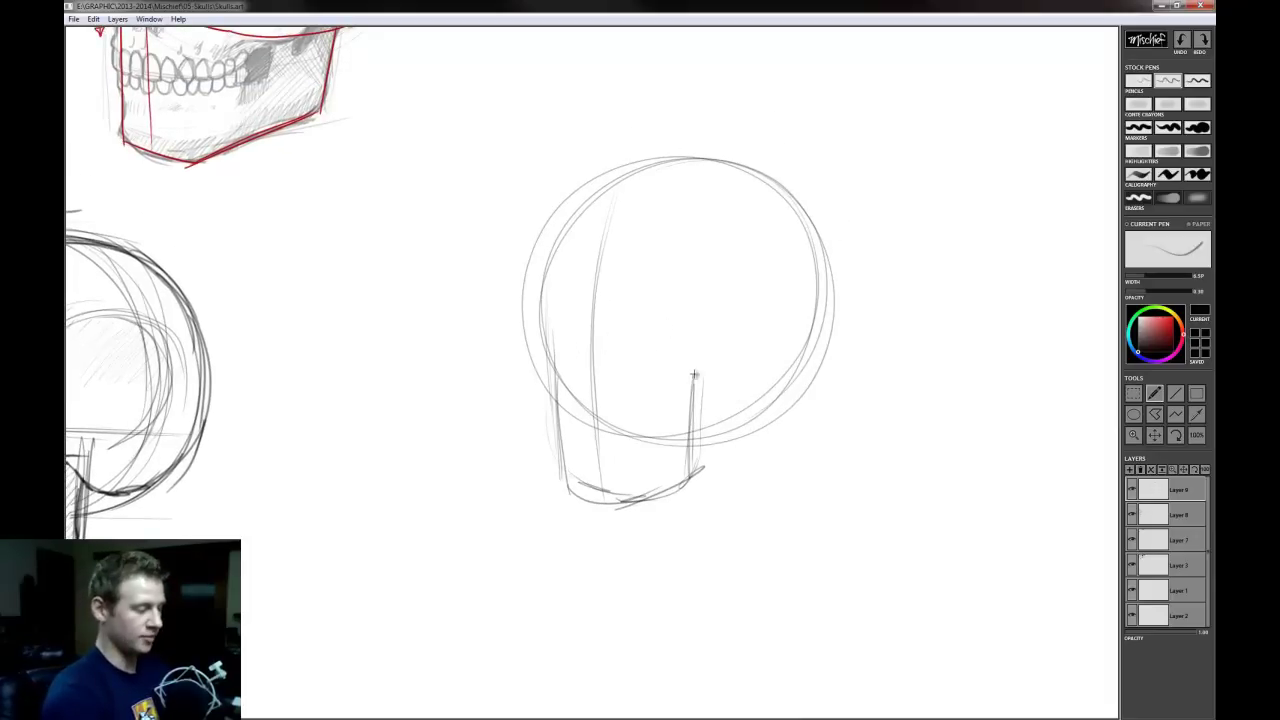
{"action": "left_click_drag", "start_coordinate": [558, 368], "coordinate": [820, 366]}
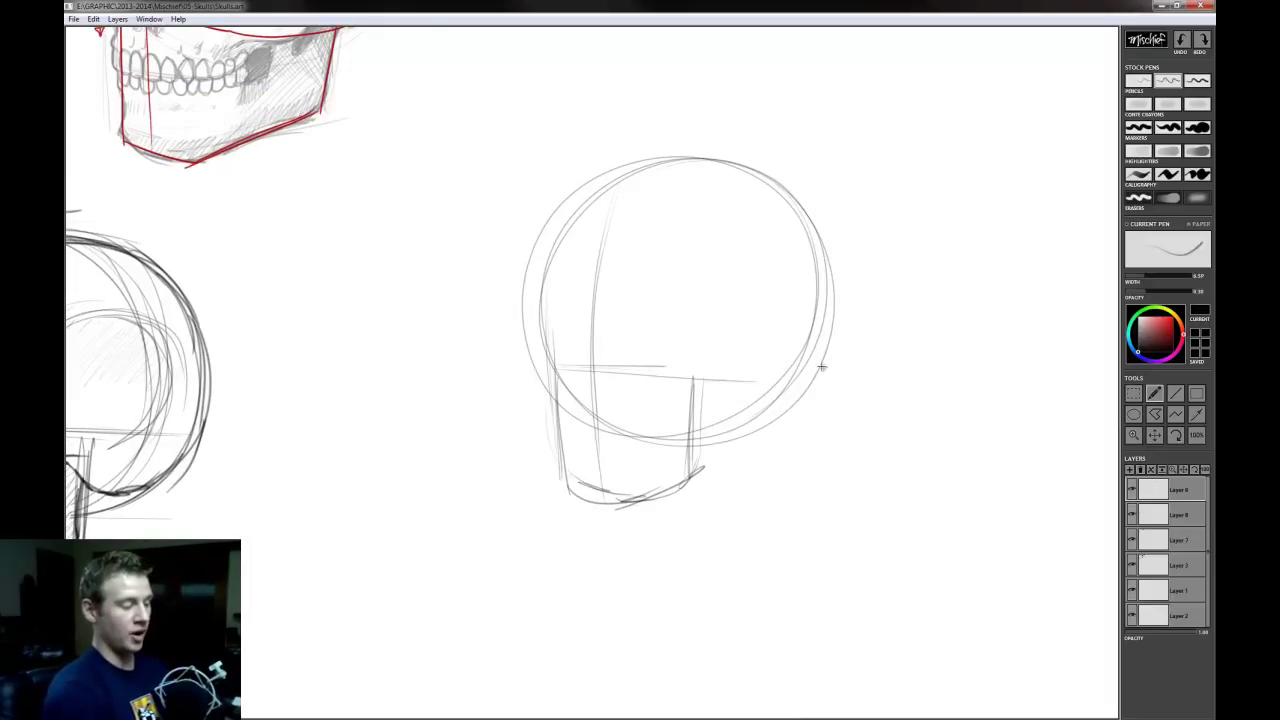
{"action": "mouse_move", "coordinate": [619, 317]}
{"action": "left_mouse_down"}
{"action": "mouse_move", "coordinate": [637, 364]}
{"action": "mouse_move", "coordinate": [645, 293]}
{"action": "mouse_move", "coordinate": [667, 284]}
{"action": "mouse_move", "coordinate": [735, 340]}
{"action": "mouse_move", "coordinate": [634, 368]}
{"action": "mouse_move", "coordinate": [711, 372]}
{"action": "left_mouse_up"}
{"action": "mouse_move", "coordinate": [580, 343]}
{"action": "left_mouse_down"}
{"action": "mouse_move", "coordinate": [568, 305]}
{"action": "mouse_move", "coordinate": [541, 300]}
{"action": "mouse_move", "coordinate": [549, 367]}
{"action": "mouse_move", "coordinate": [575, 318]}
{"action": "mouse_move", "coordinate": [547, 295]}
{"action": "mouse_move", "coordinate": [579, 358]}
{"action": "mouse_move", "coordinate": [558, 366]}
{"action": "mouse_move", "coordinate": [585, 350]}
{"action": "mouse_move", "coordinate": [576, 363]}
{"action": "mouse_move", "coordinate": [589, 326]}
{"action": "mouse_move", "coordinate": [570, 372]}
{"action": "mouse_move", "coordinate": [588, 353]}
{"action": "mouse_move", "coordinate": [577, 351]}
{"action": "mouse_move", "coordinate": [599, 352]}
{"action": "mouse_move", "coordinate": [596, 392]}
{"action": "mouse_move", "coordinate": [571, 380]}
{"action": "mouse_move", "coordinate": [609, 376]}
{"action": "mouse_move", "coordinate": [596, 346]}
{"action": "mouse_move", "coordinate": [576, 376]}
{"action": "mouse_move", "coordinate": [596, 356]}
{"action": "mouse_move", "coordinate": [576, 375]}
{"action": "mouse_move", "coordinate": [572, 315]}
{"action": "mouse_move", "coordinate": [572, 349]}
{"action": "left_mouse_up"}
{"action": "key", "text": "e"}
{"action": "key", "text": "b"}
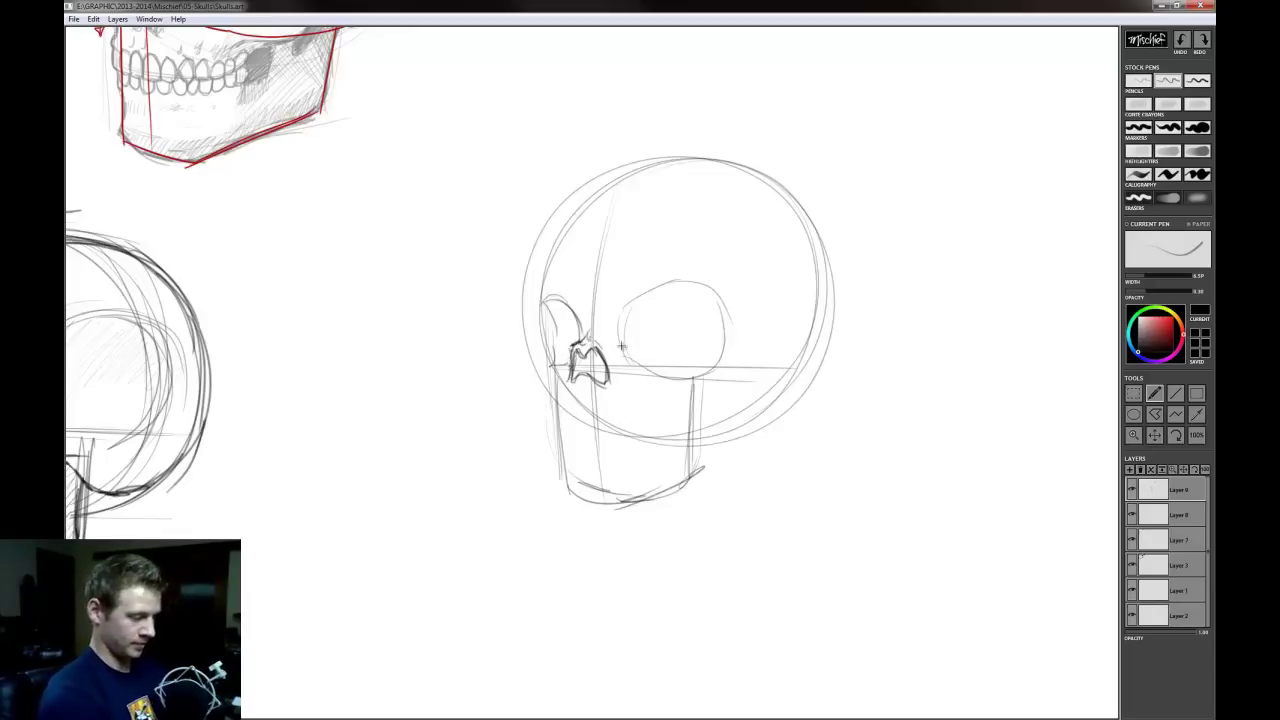
Strengthen the near eye socket's inner edge and draw brow arcs above both sockets
{"action": "left_click_drag", "start_coordinate": [622, 316], "coordinate": [625, 362]}
{"action": "left_click_drag", "start_coordinate": [545, 268], "coordinate": [536, 300]}
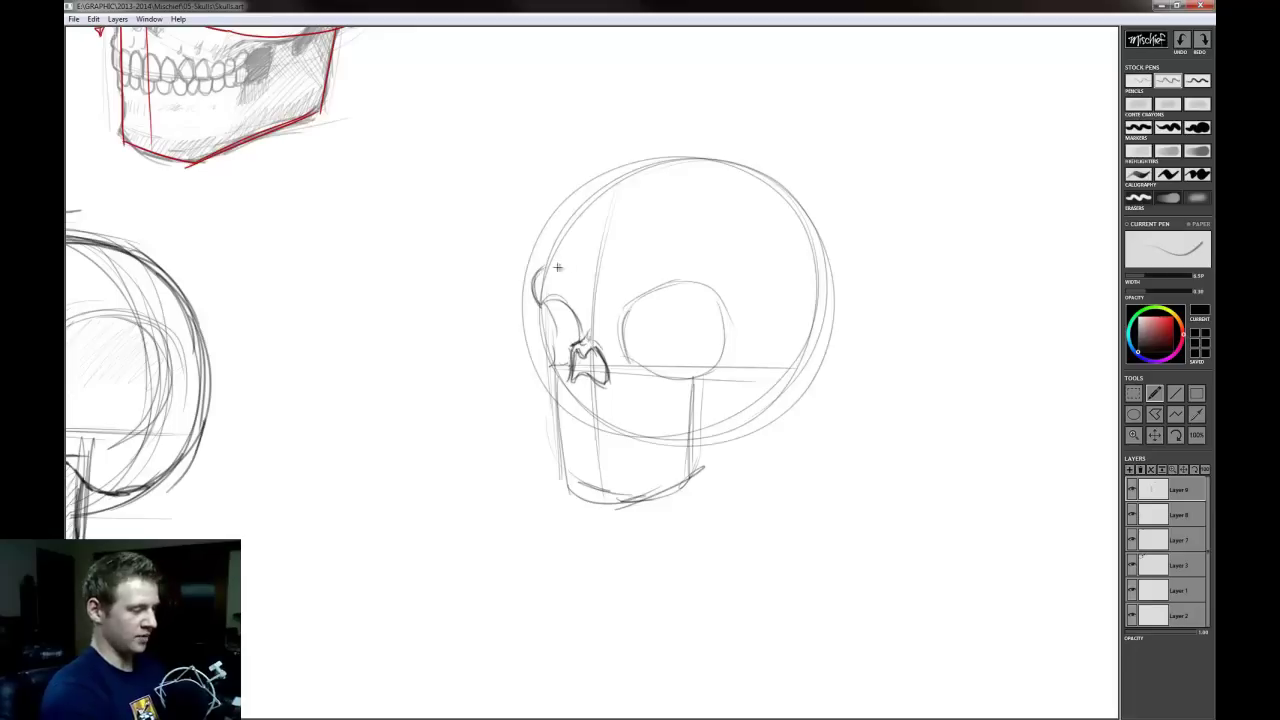
{"action": "mouse_move", "coordinate": [656, 264]}
{"action": "left_mouse_down"}
{"action": "mouse_move", "coordinate": [734, 277]}
{"action": "mouse_move", "coordinate": [677, 251]}
{"action": "mouse_move", "coordinate": [722, 268]}
{"action": "left_mouse_up"}
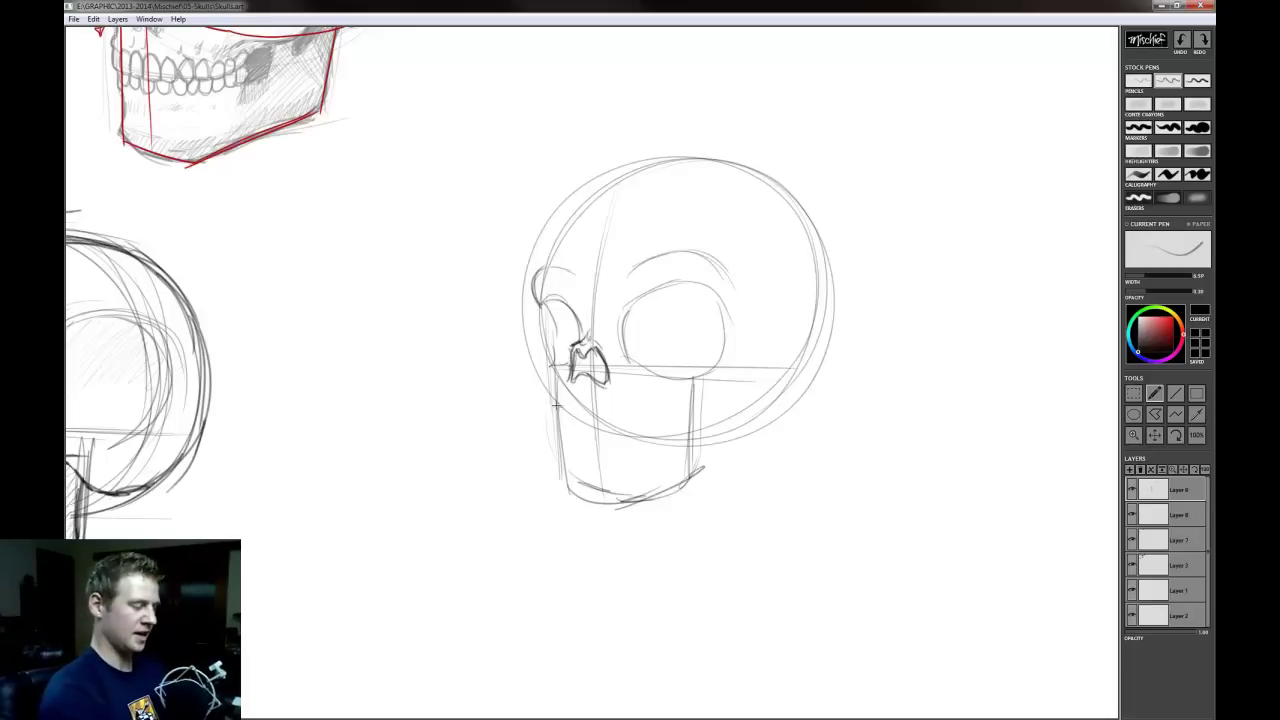
Draw the rounded cheekbones on both sides of the face, continuing the near one up into a curved temple edge
{"action": "mouse_move", "coordinate": [546, 364]}
{"action": "left_mouse_down"}
{"action": "mouse_move", "coordinate": [546, 402]}
{"action": "mouse_move", "coordinate": [680, 422]}
{"action": "left_mouse_up"}
{"action": "mouse_move", "coordinate": [540, 412]}
{"action": "left_mouse_down"}
{"action": "mouse_move", "coordinate": [738, 426]}
{"action": "mouse_move", "coordinate": [708, 380]}
{"action": "mouse_move", "coordinate": [682, 430]}
{"action": "mouse_move", "coordinate": [724, 382]}
{"action": "left_mouse_up"}
{"action": "key", "text": "ctrl+z"}
{"action": "mouse_move", "coordinate": [690, 432]}
{"action": "left_mouse_down"}
{"action": "mouse_move", "coordinate": [744, 362]}
{"action": "mouse_move", "coordinate": [754, 316]}
{"action": "left_mouse_up"}
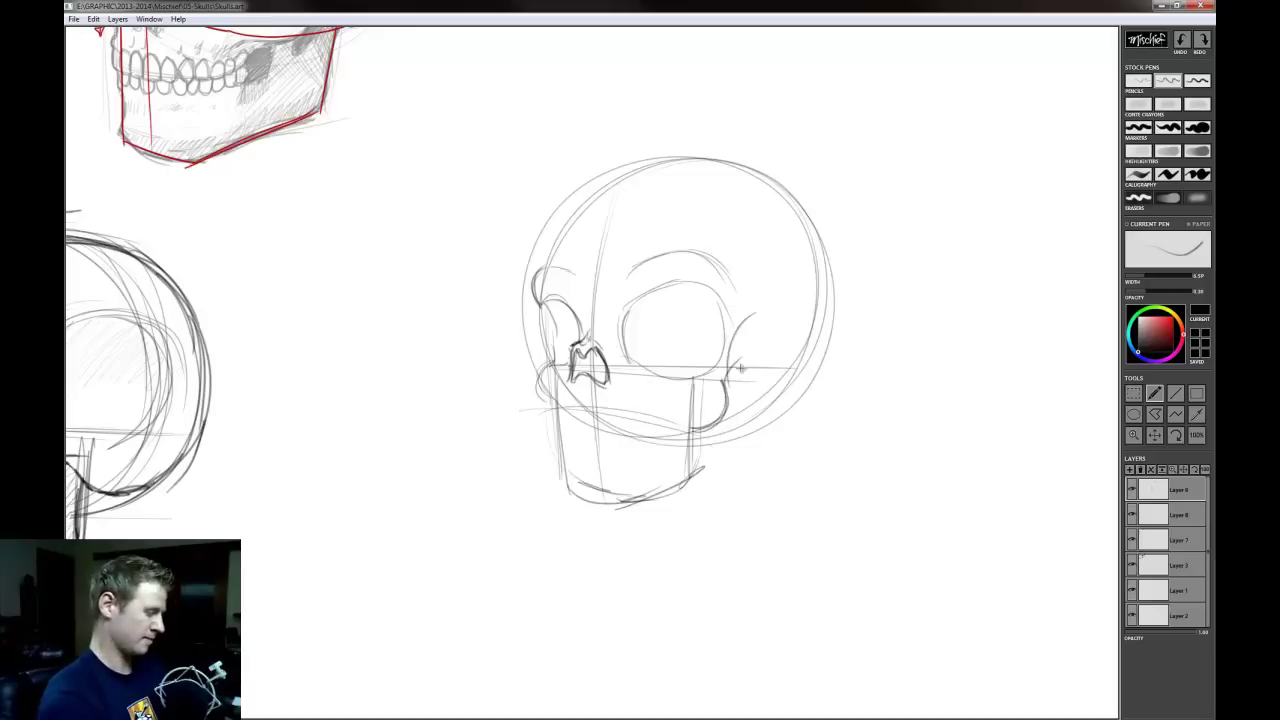
{"action": "left_click_drag", "start_coordinate": [734, 374], "coordinate": [768, 292]}
{"action": "left_click_drag", "start_coordinate": [738, 340], "coordinate": [772, 292]}
{"action": "mouse_move", "coordinate": [724, 376]}
{"action": "left_mouse_down"}
{"action": "mouse_move", "coordinate": [724, 428]}
{"action": "mouse_move", "coordinate": [700, 438]}
{"action": "mouse_move", "coordinate": [648, 422]}
{"action": "left_mouse_up"}
{"action": "left_click_drag", "start_coordinate": [548, 364], "coordinate": [552, 410]}
Draw the curved lower edge of the upper jaw, the notches beneath the near cheekbone and the firmer jaw outline
{"action": "mouse_move", "coordinate": [540, 374]}
{"action": "left_mouse_down"}
{"action": "mouse_move", "coordinate": [572, 446]}
{"action": "mouse_move", "coordinate": [630, 448]}
{"action": "left_mouse_up"}
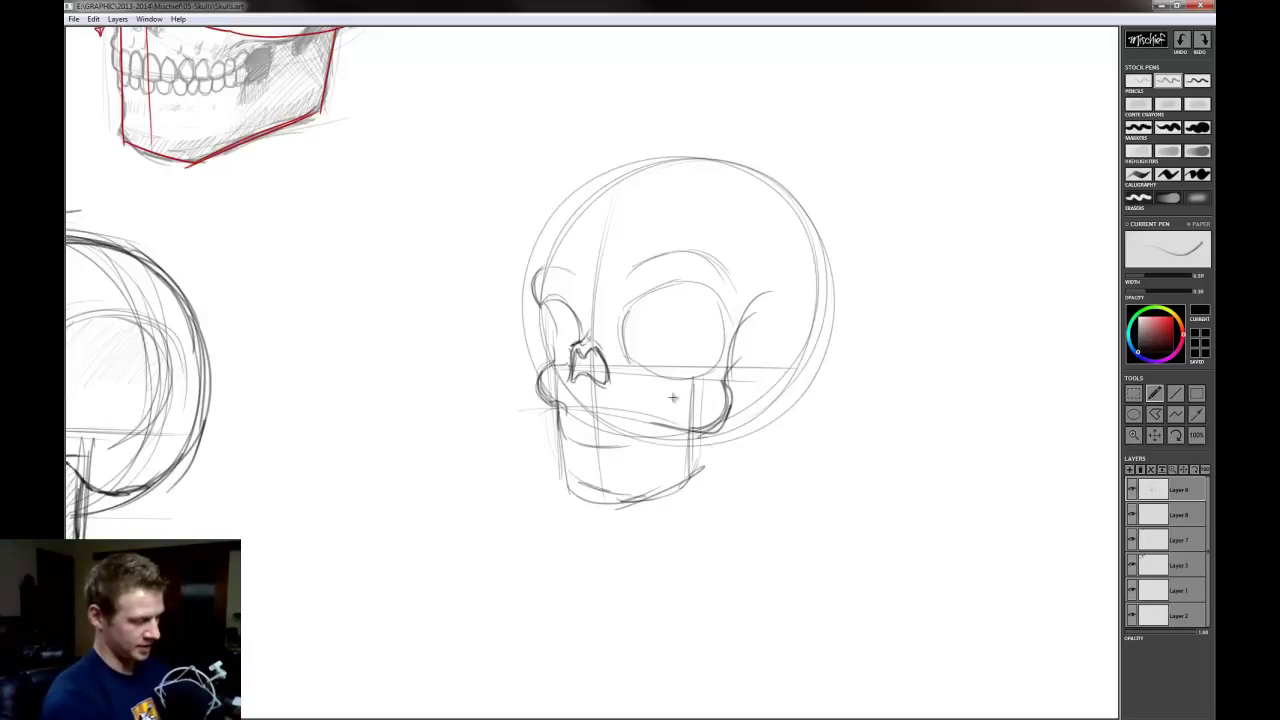
{"action": "mouse_move", "coordinate": [645, 376]}
{"action": "left_mouse_down"}
{"action": "mouse_move", "coordinate": [645, 464]}
{"action": "mouse_move", "coordinate": [658, 430]}
{"action": "left_mouse_up"}
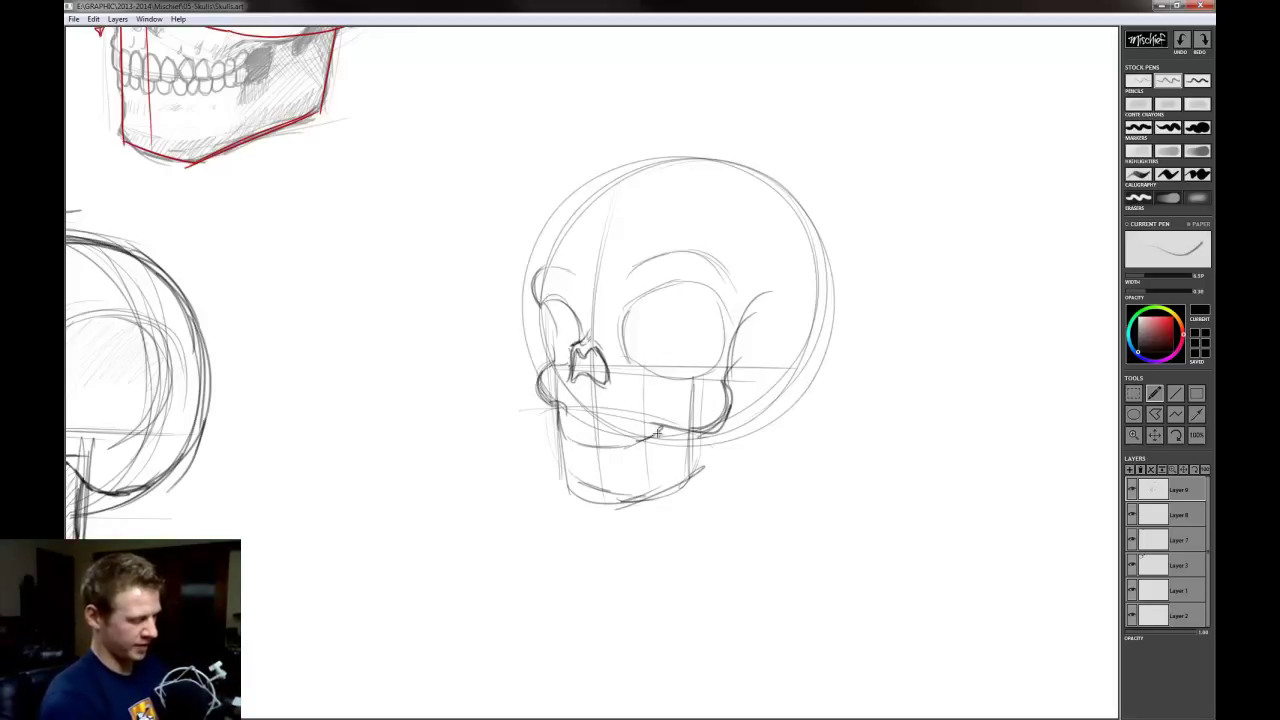
{"action": "left_click_drag", "start_coordinate": [564, 436], "coordinate": [654, 440]}
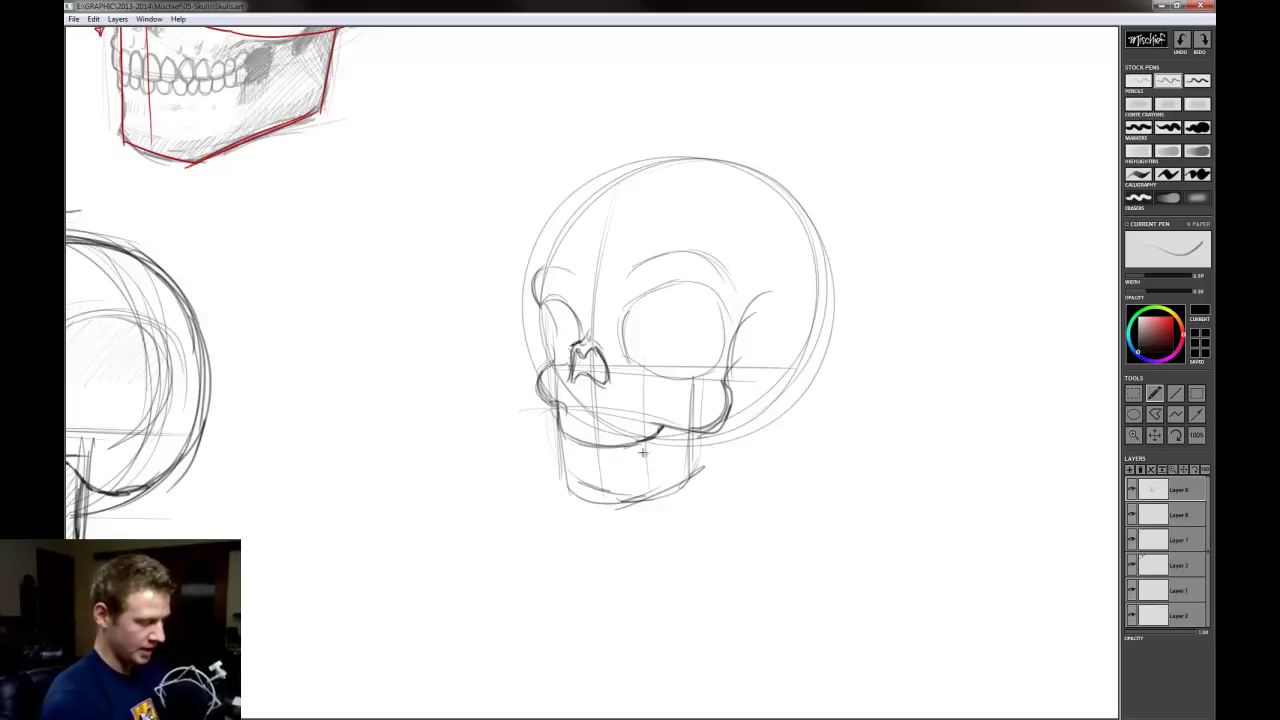
{"action": "mouse_move", "coordinate": [660, 430]}
{"action": "left_mouse_down"}
{"action": "mouse_move", "coordinate": [645, 460]}
{"action": "mouse_move", "coordinate": [572, 496]}
{"action": "mouse_move", "coordinate": [622, 516]}
{"action": "mouse_move", "coordinate": [706, 468]}
{"action": "mouse_move", "coordinate": [720, 430]}
{"action": "left_mouse_up"}
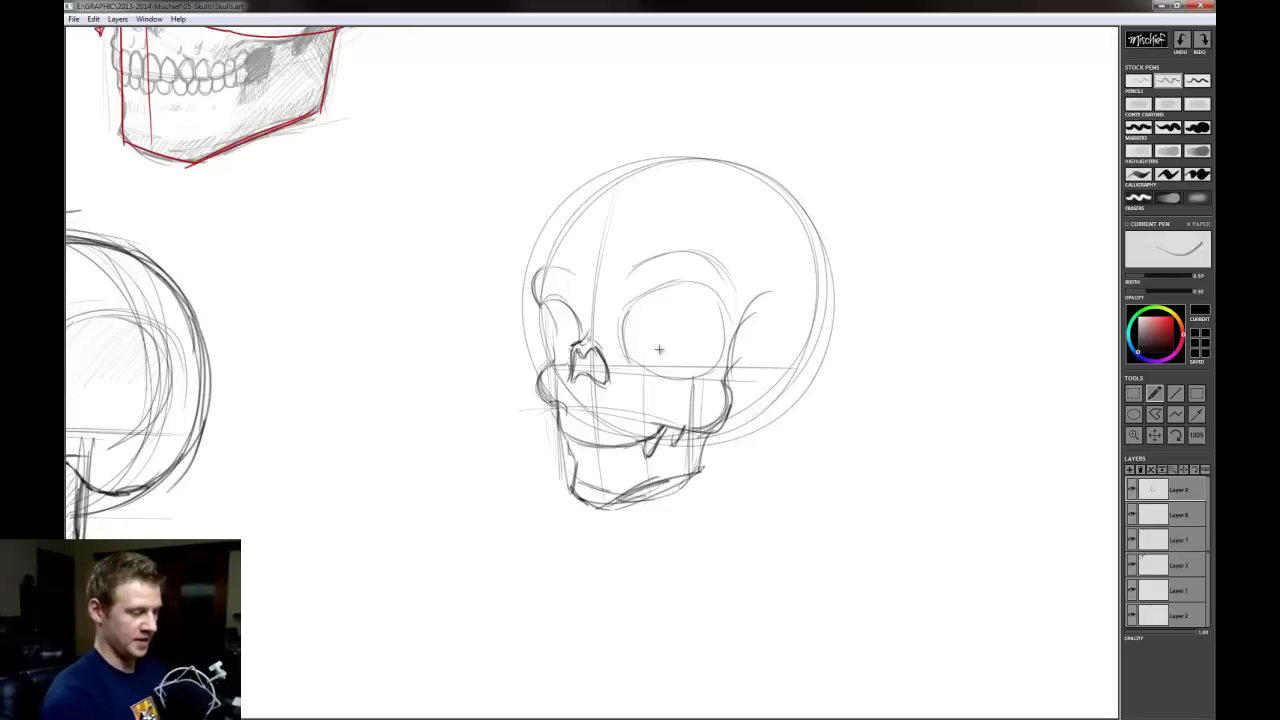
Darken the cranium's contour from the brow over the top and down the back
{"action": "mouse_move", "coordinate": [548, 274]}
{"action": "left_mouse_down"}
{"action": "mouse_move", "coordinate": [654, 174]}
{"action": "mouse_move", "coordinate": [600, 199]}
{"action": "mouse_move", "coordinate": [672, 175]}
{"action": "mouse_move", "coordinate": [780, 177]}
{"action": "mouse_move", "coordinate": [714, 181]}
{"action": "mouse_move", "coordinate": [766, 170]}
{"action": "mouse_move", "coordinate": [819, 267]}
{"action": "left_mouse_up"}
{"action": "mouse_move", "coordinate": [757, 174]}
{"action": "left_mouse_down"}
{"action": "mouse_move", "coordinate": [822, 315]}
{"action": "mouse_move", "coordinate": [766, 406]}
{"action": "left_mouse_up"}
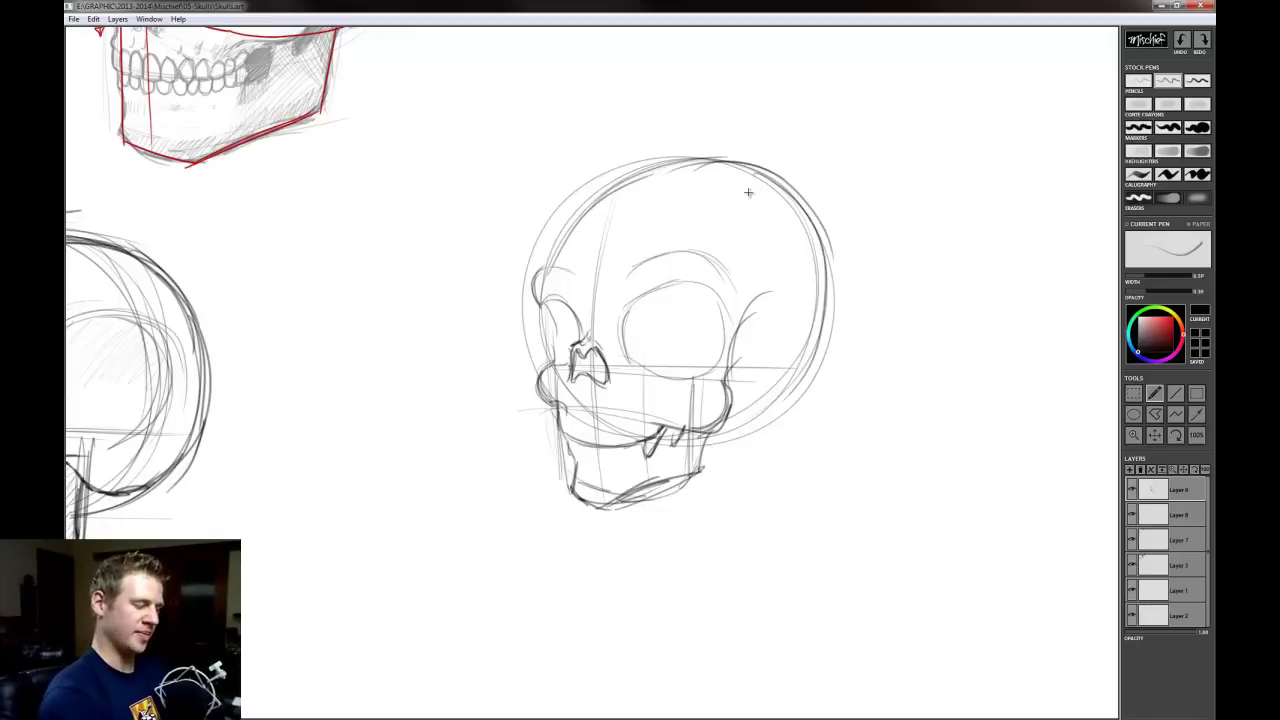
{"action": "left_click_drag", "start_coordinate": [555, 245], "coordinate": [834, 277]}
{"action": "left_click_drag", "start_coordinate": [800, 198], "coordinate": [775, 394]}
{"action": "key", "text": "ctrl+z"}
{"action": "key", "text": "ctrl+z"}
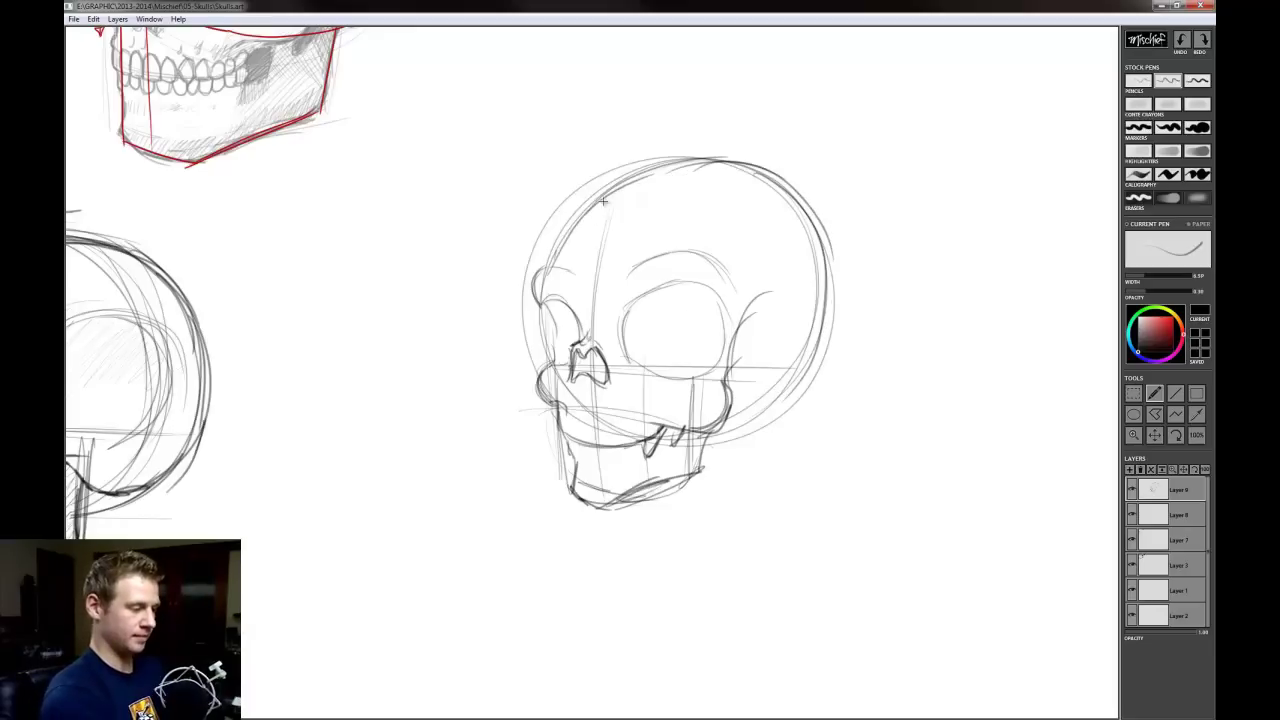
Extend the cranium's contour around the back to the cheekbone and refine the near eye socket's outline
{"action": "mouse_move", "coordinate": [556, 250]}
{"action": "left_mouse_down"}
{"action": "mouse_move", "coordinate": [836, 306]}
{"action": "mouse_move", "coordinate": [782, 394]}
{"action": "mouse_move", "coordinate": [806, 354]}
{"action": "mouse_move", "coordinate": [715, 435]}
{"action": "left_mouse_up"}
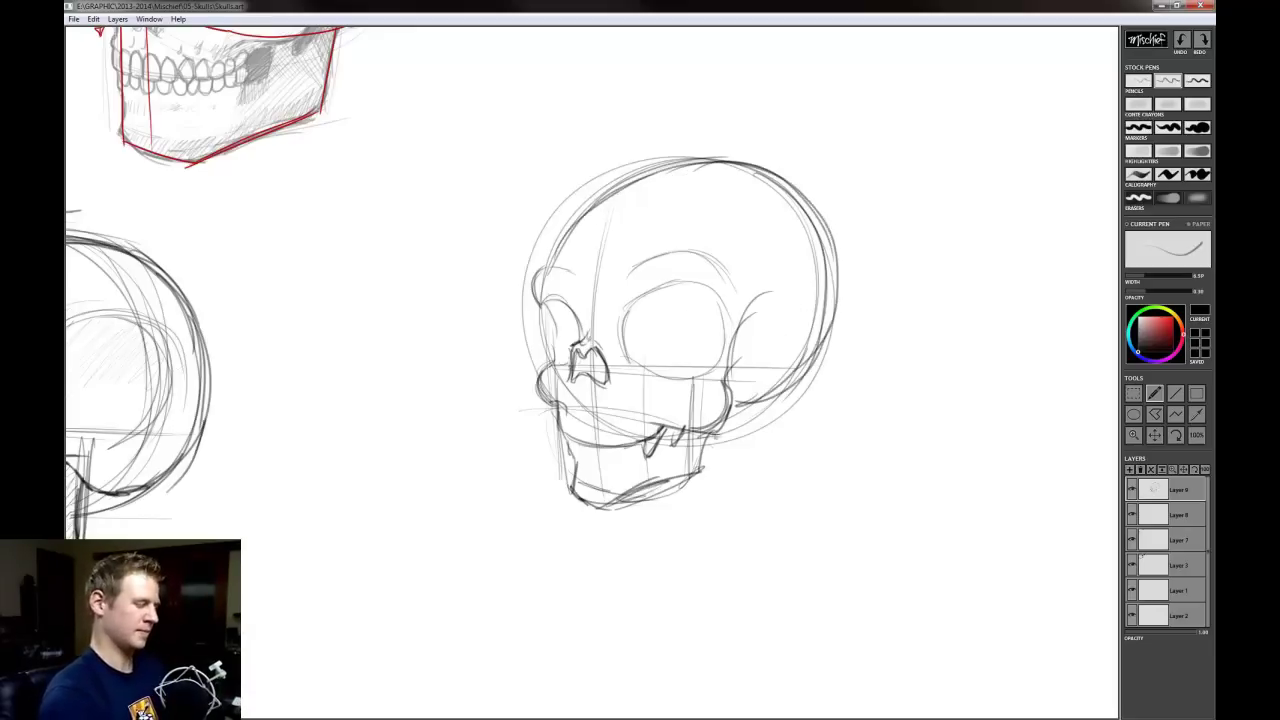
{"action": "left_click_drag", "start_coordinate": [627, 352], "coordinate": [720, 349]}
{"action": "key", "text": "ctrl+z"}
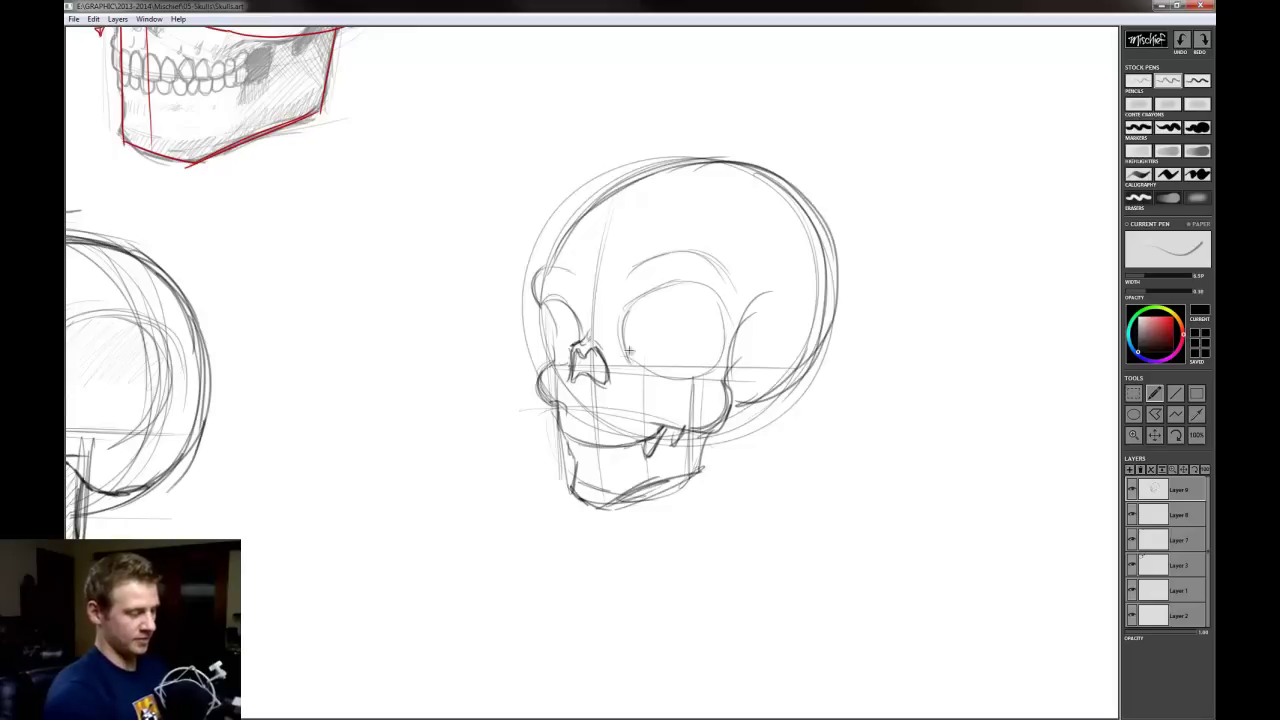
{"action": "mouse_move", "coordinate": [630, 355]}
{"action": "left_mouse_down"}
{"action": "mouse_move", "coordinate": [708, 370]}
{"action": "mouse_move", "coordinate": [684, 264]}
{"action": "left_mouse_up"}
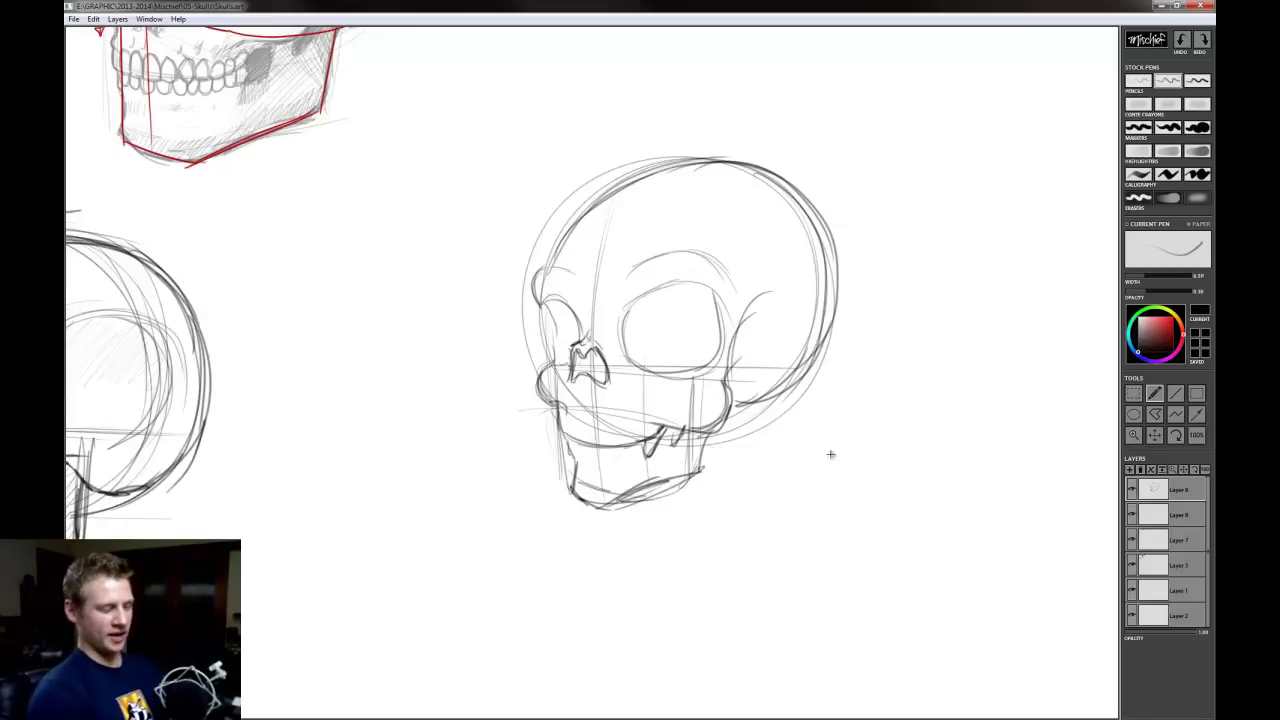
Redraw the chin as a rounded form, erase the stray lines inside it and start the small front teeth
{"action": "mouse_move", "coordinate": [572, 486]}
{"action": "left_mouse_down"}
{"action": "mouse_move", "coordinate": [612, 505]}
{"action": "mouse_move", "coordinate": [592, 493]}
{"action": "mouse_move", "coordinate": [642, 486]}
{"action": "mouse_move", "coordinate": [624, 506]}
{"action": "mouse_move", "coordinate": [650, 486]}
{"action": "left_mouse_up"}
{"action": "key", "text": "e"}
{"action": "key", "text": "b"}
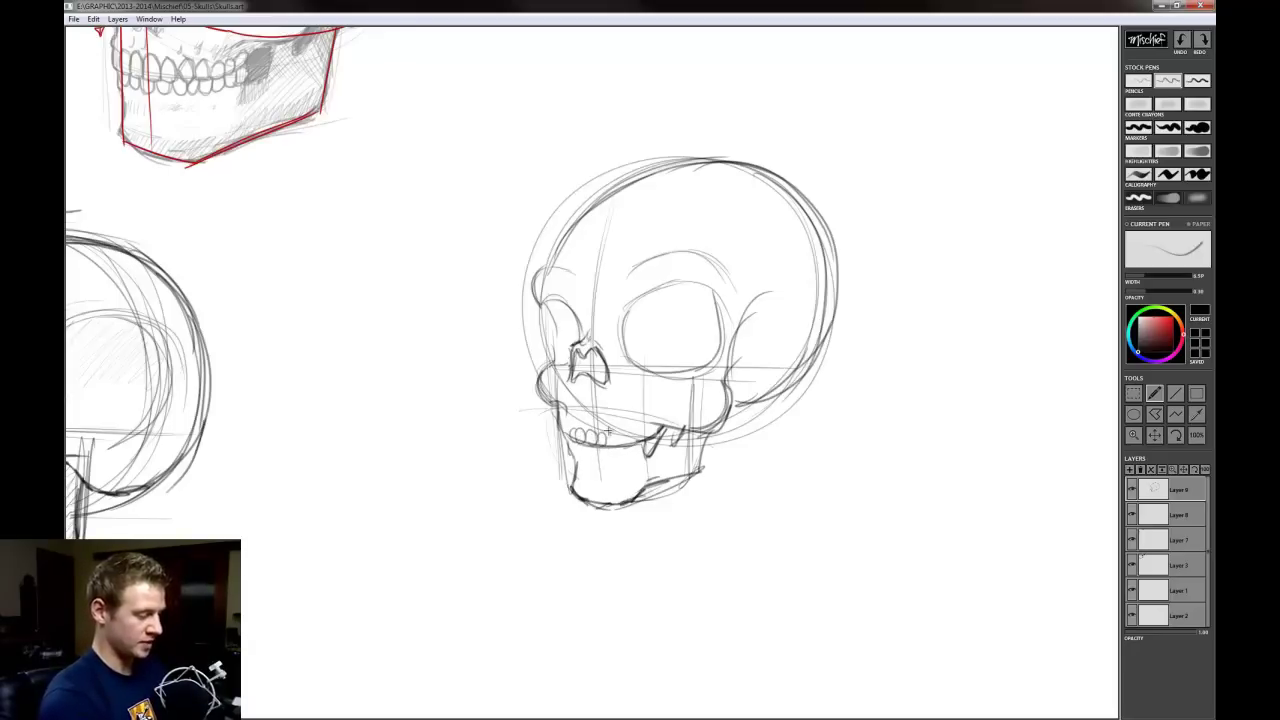
Extend the upper teeth toward the near side with long pointed roots and add lower teeth and the far mouth edge
{"action": "mouse_move", "coordinate": [607, 430]}
{"action": "left_mouse_down"}
{"action": "mouse_move", "coordinate": [618, 418]}
{"action": "mouse_move", "coordinate": [620, 452]}
{"action": "left_mouse_up"}
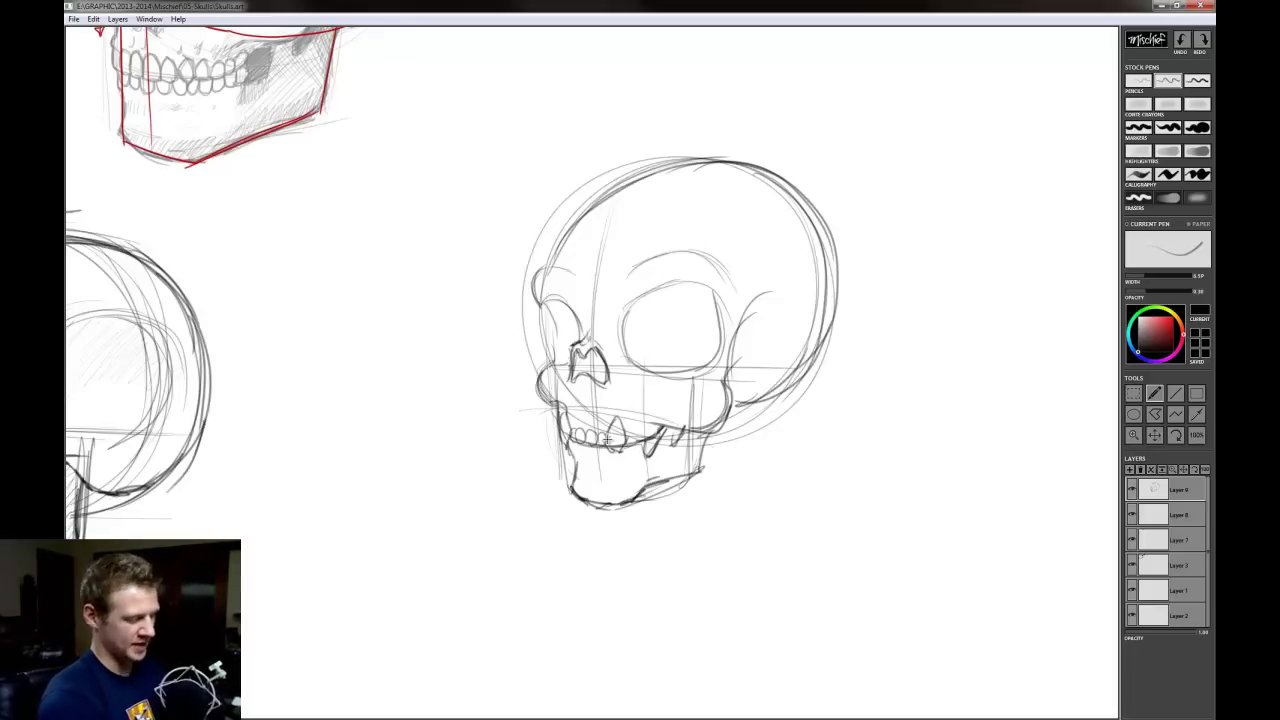
{"action": "left_click_drag", "start_coordinate": [612, 436], "coordinate": [620, 458]}
{"action": "left_click_drag", "start_coordinate": [628, 434], "coordinate": [638, 454]}
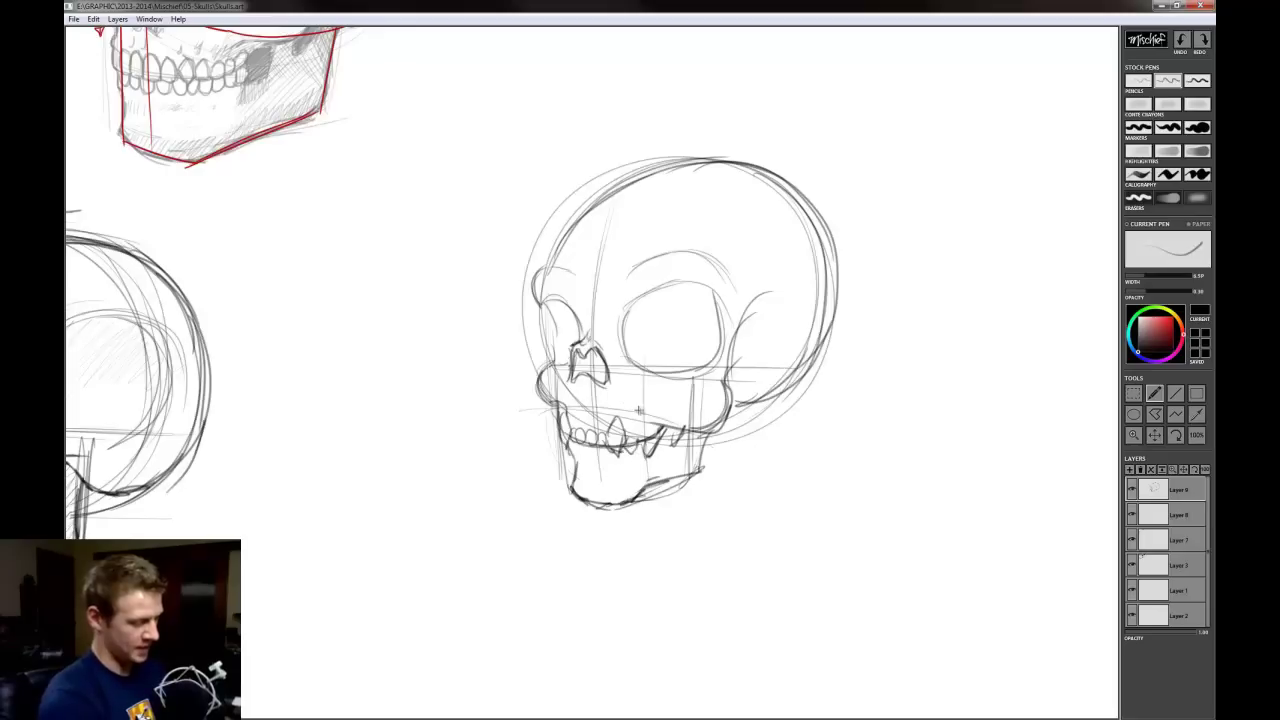
{"action": "left_click_drag", "start_coordinate": [628, 405], "coordinate": [644, 456]}
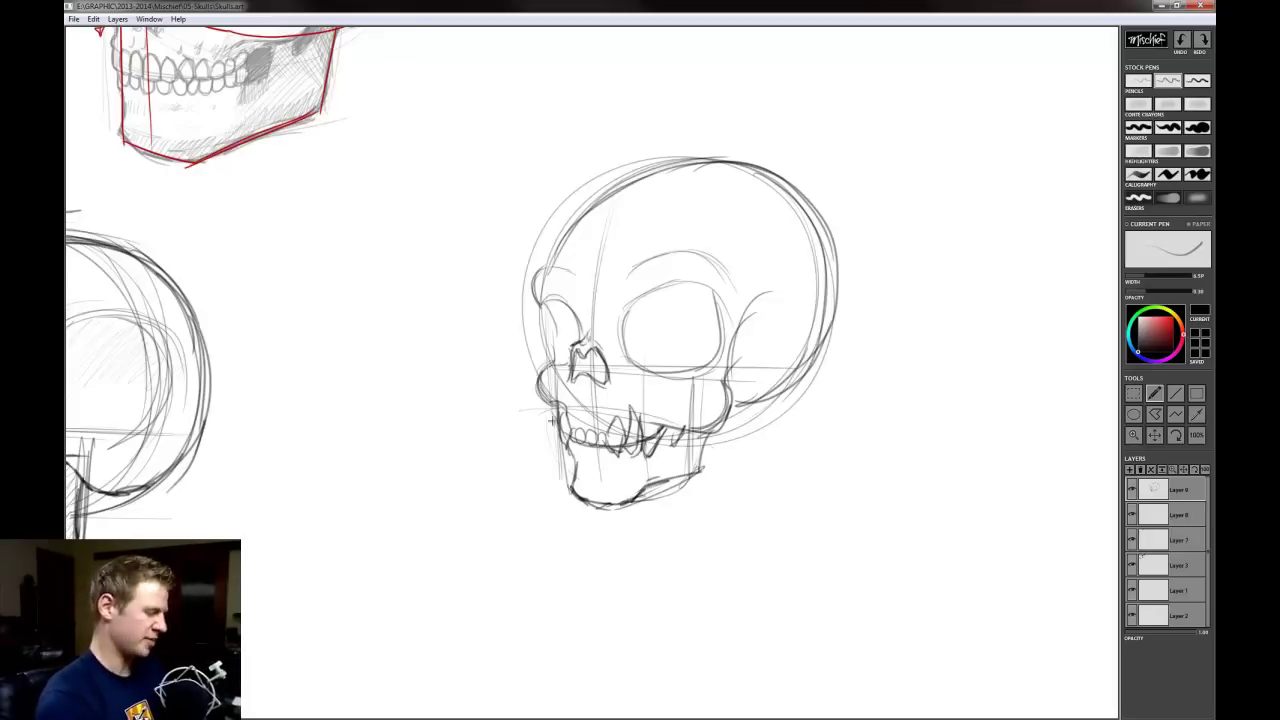
{"action": "mouse_move", "coordinate": [553, 406]}
{"action": "left_mouse_down"}
{"action": "mouse_move", "coordinate": [562, 448]}
{"action": "mouse_move", "coordinate": [613, 461]}
{"action": "left_mouse_up"}
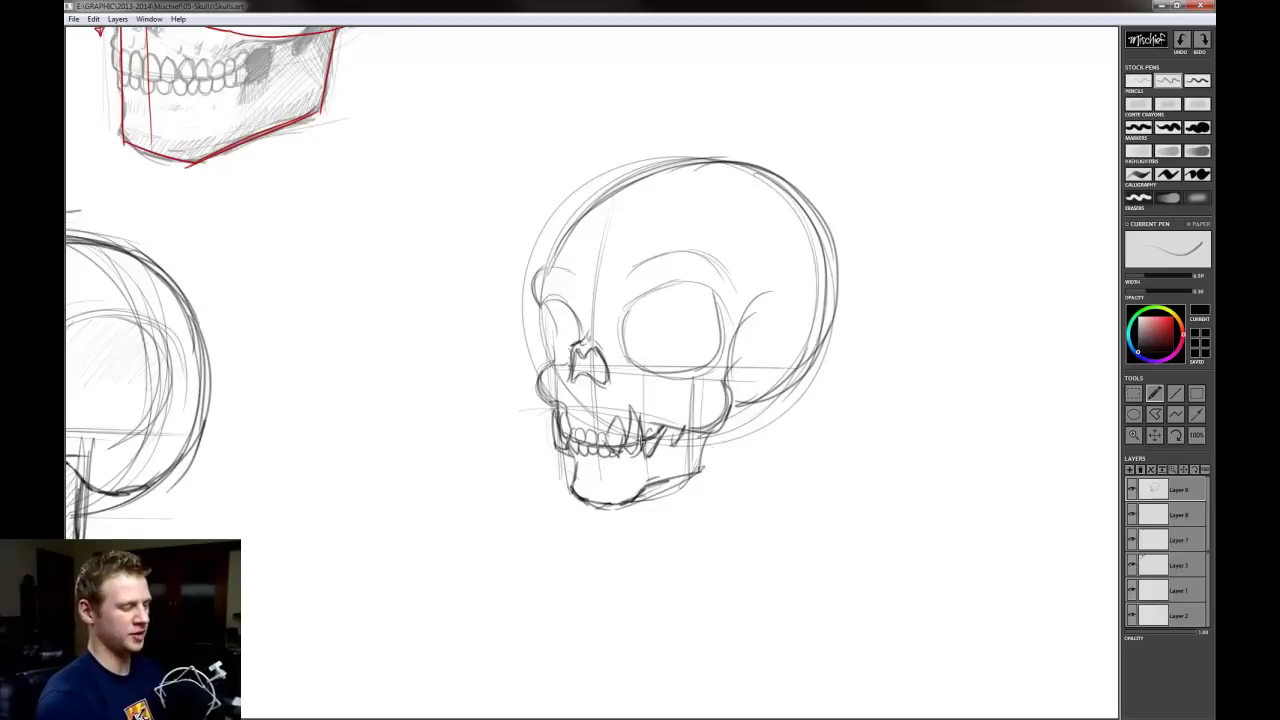
Hatch the near eye socket and the nose opening, and darken the outline of the far socket
{"action": "mouse_move", "coordinate": [626, 352]}
{"action": "left_mouse_down"}
{"action": "mouse_move", "coordinate": [618, 312]}
{"action": "mouse_move", "coordinate": [698, 282]}
{"action": "mouse_move", "coordinate": [720, 334]}
{"action": "mouse_move", "coordinate": [714, 366]}
{"action": "left_mouse_up"}
{"action": "mouse_move", "coordinate": [622, 321]}
{"action": "left_mouse_down"}
{"action": "mouse_move", "coordinate": [640, 300]}
{"action": "mouse_move", "coordinate": [662, 312]}
{"action": "mouse_move", "coordinate": [652, 331]}
{"action": "mouse_move", "coordinate": [688, 350]}
{"action": "mouse_move", "coordinate": [700, 342]}
{"action": "mouse_move", "coordinate": [703, 362]}
{"action": "left_mouse_up"}
{"action": "left_click_drag", "start_coordinate": [580, 368], "coordinate": [604, 372]}
{"action": "mouse_move", "coordinate": [576, 330]}
{"action": "left_mouse_down"}
{"action": "mouse_move", "coordinate": [548, 302]}
{"action": "mouse_move", "coordinate": [556, 362]}
{"action": "left_mouse_up"}
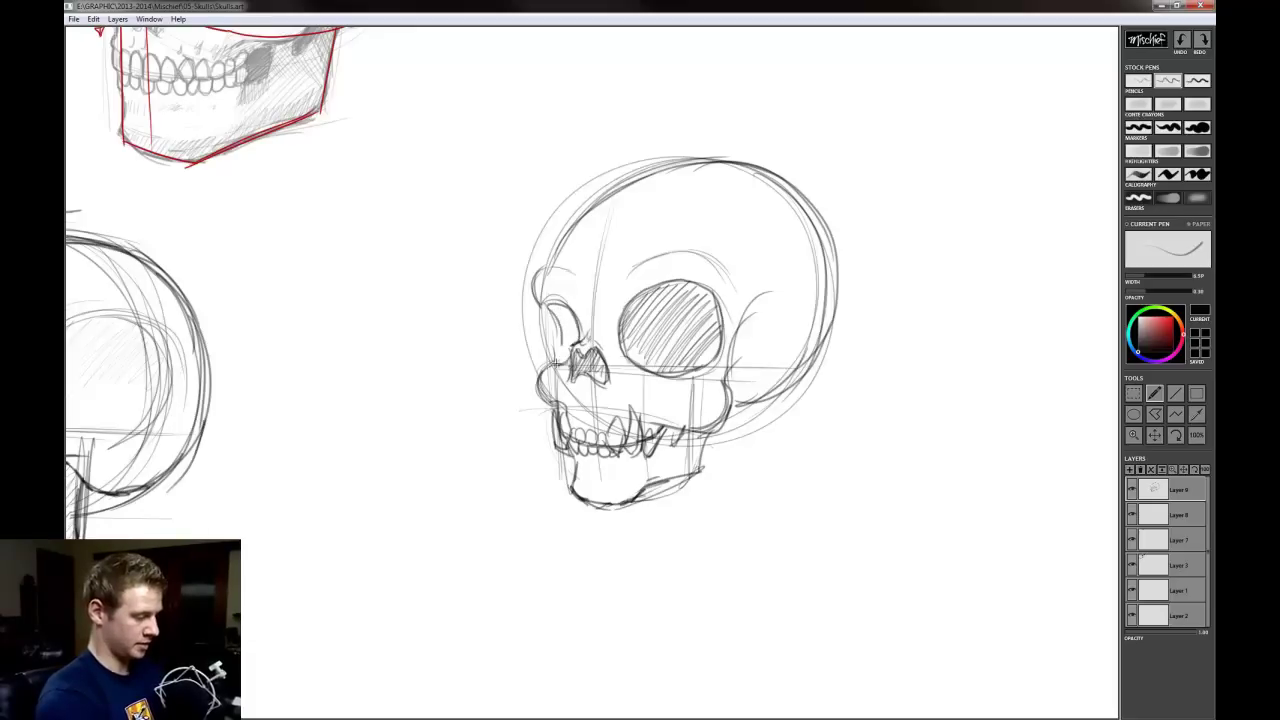
Hatch the far eye socket and the oval temple area behind the near socket, and darken the brow and forehead contour
{"action": "mouse_move", "coordinate": [558, 310]}
{"action": "left_mouse_down"}
{"action": "mouse_move", "coordinate": [570, 356]}
{"action": "mouse_move", "coordinate": [542, 305]}
{"action": "mouse_move", "coordinate": [546, 264]}
{"action": "mouse_move", "coordinate": [572, 228]}
{"action": "mouse_move", "coordinate": [684, 162]}
{"action": "left_mouse_up"}
{"action": "left_click_drag", "start_coordinate": [762, 173], "coordinate": [780, 184]}
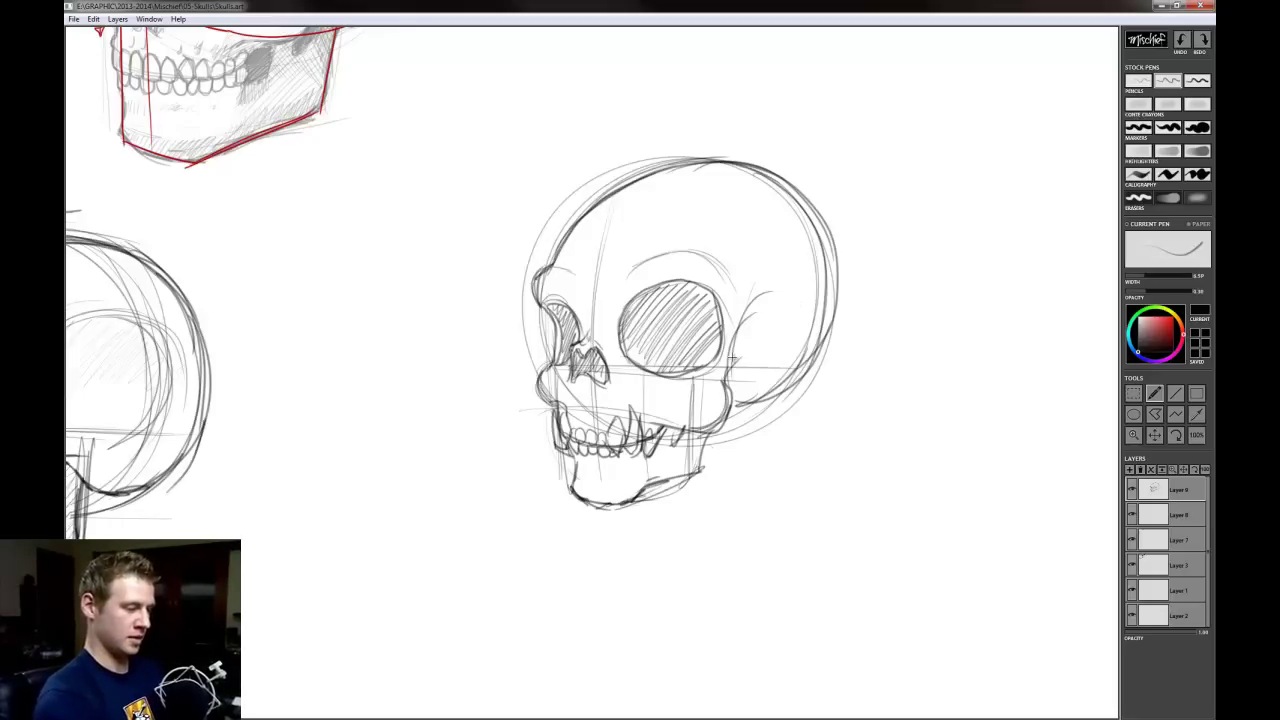
{"action": "mouse_move", "coordinate": [732, 358]}
{"action": "left_mouse_down"}
{"action": "mouse_move", "coordinate": [777, 289]}
{"action": "mouse_move", "coordinate": [762, 310]}
{"action": "mouse_move", "coordinate": [800, 300]}
{"action": "mouse_move", "coordinate": [752, 380]}
{"action": "left_mouse_up"}
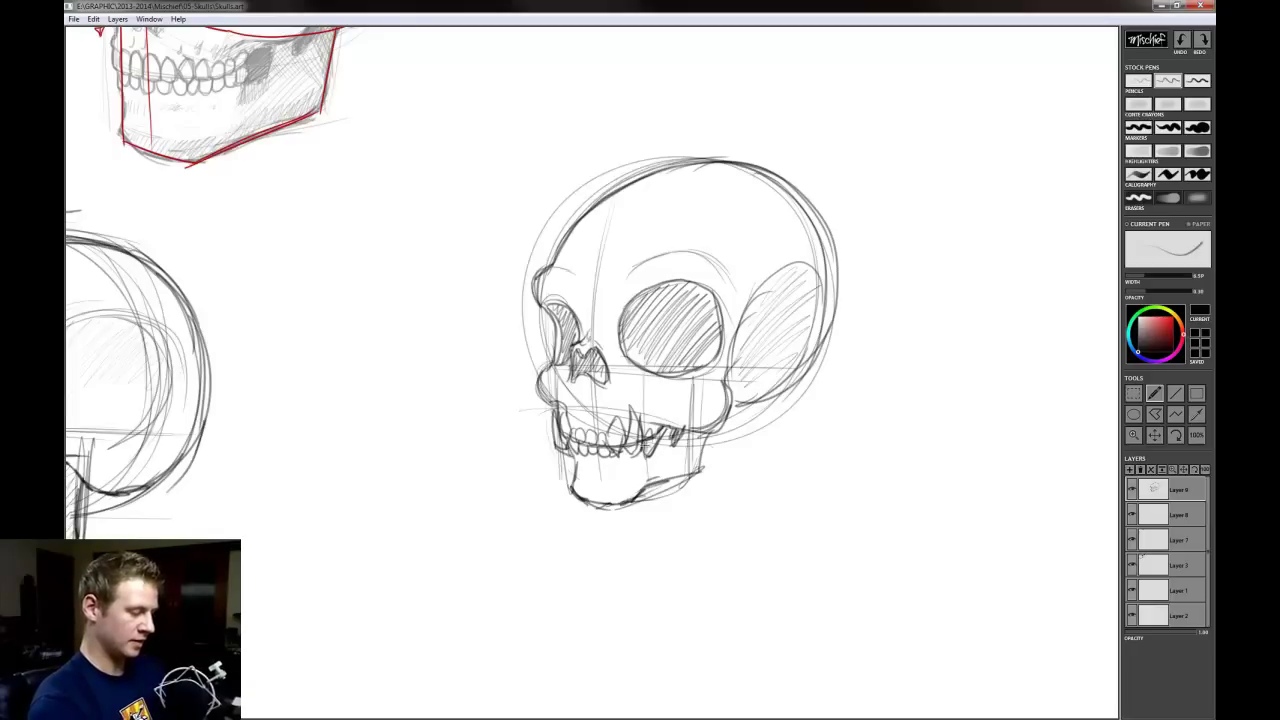
Darken the lower and back edges of the jaw and the underside of the cheekbone on the round three-quarter skull
{"action": "mouse_move", "coordinate": [644, 454]}
{"action": "left_mouse_down"}
{"action": "mouse_move", "coordinate": [662, 434]}
{"action": "mouse_move", "coordinate": [670, 446]}
{"action": "mouse_move", "coordinate": [702, 431]}
{"action": "left_mouse_up"}
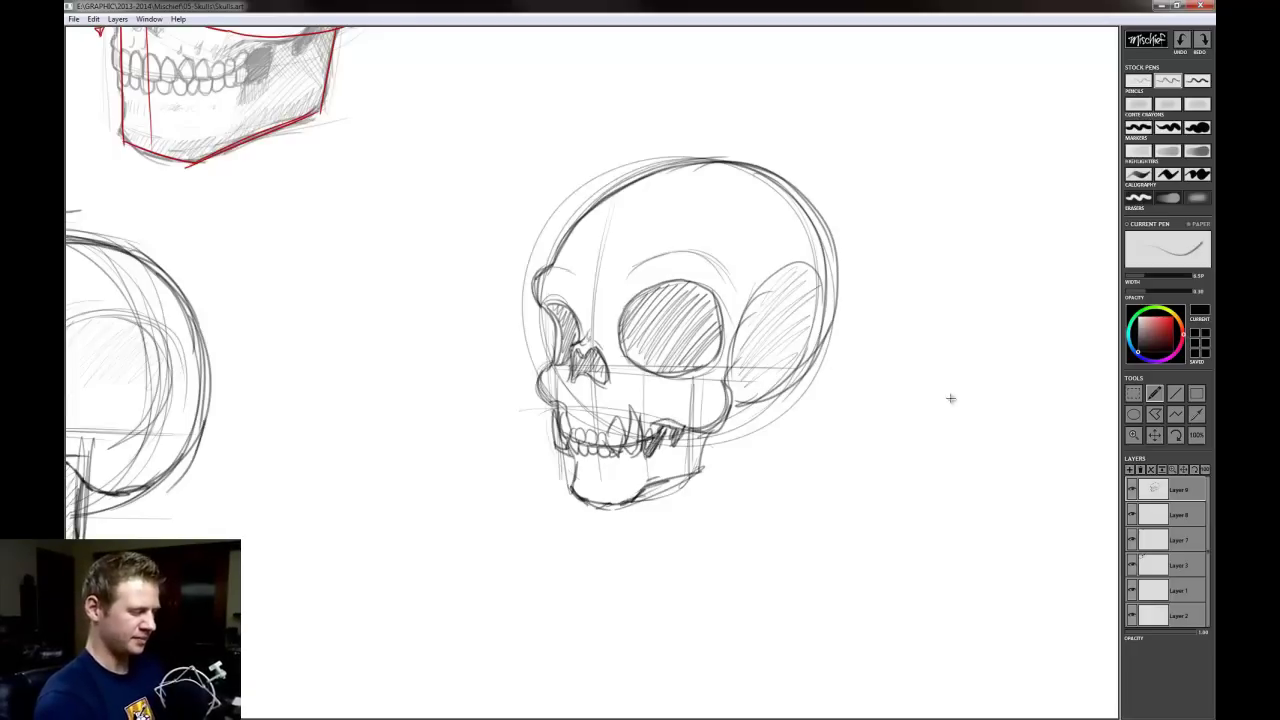
{"action": "left_click_drag", "start_coordinate": [641, 492], "coordinate": [702, 468]}
{"action": "left_click_drag", "start_coordinate": [709, 432], "coordinate": [701, 470]}
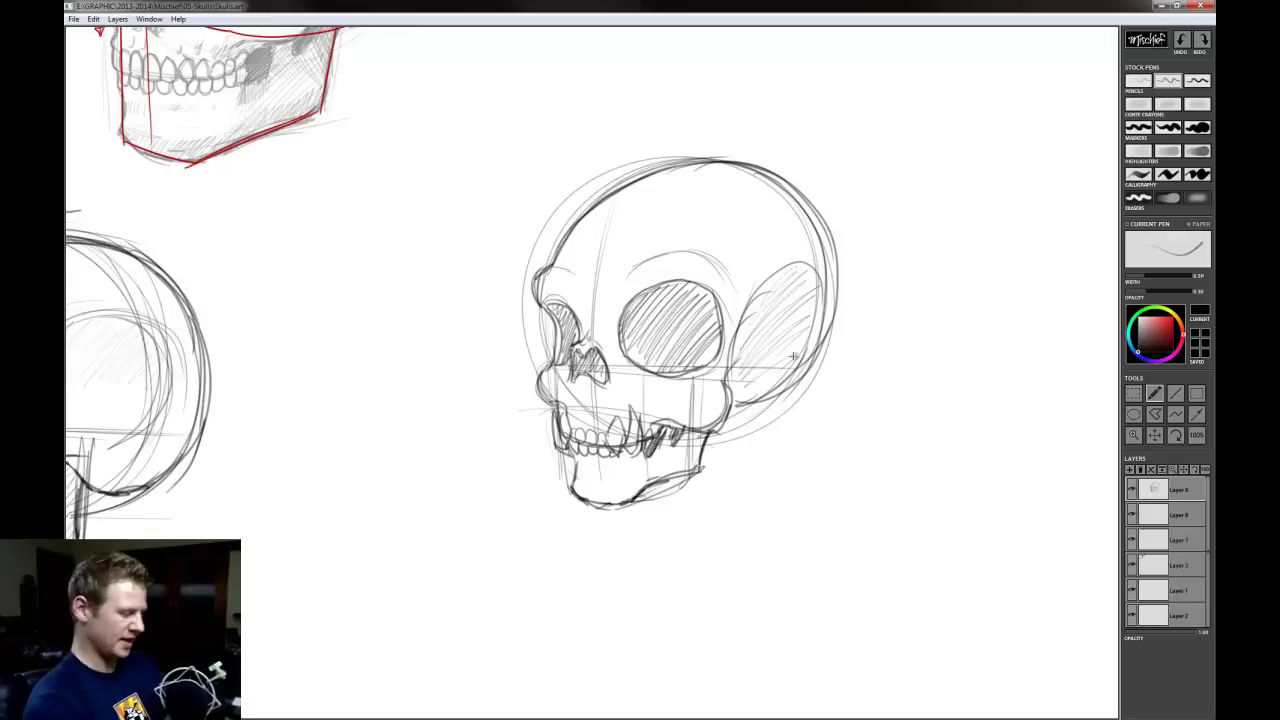
{"action": "mouse_move", "coordinate": [725, 414]}
{"action": "left_mouse_down"}
{"action": "mouse_move", "coordinate": [769, 393]}
{"action": "mouse_move", "coordinate": [700, 400]}
{"action": "left_mouse_up"}
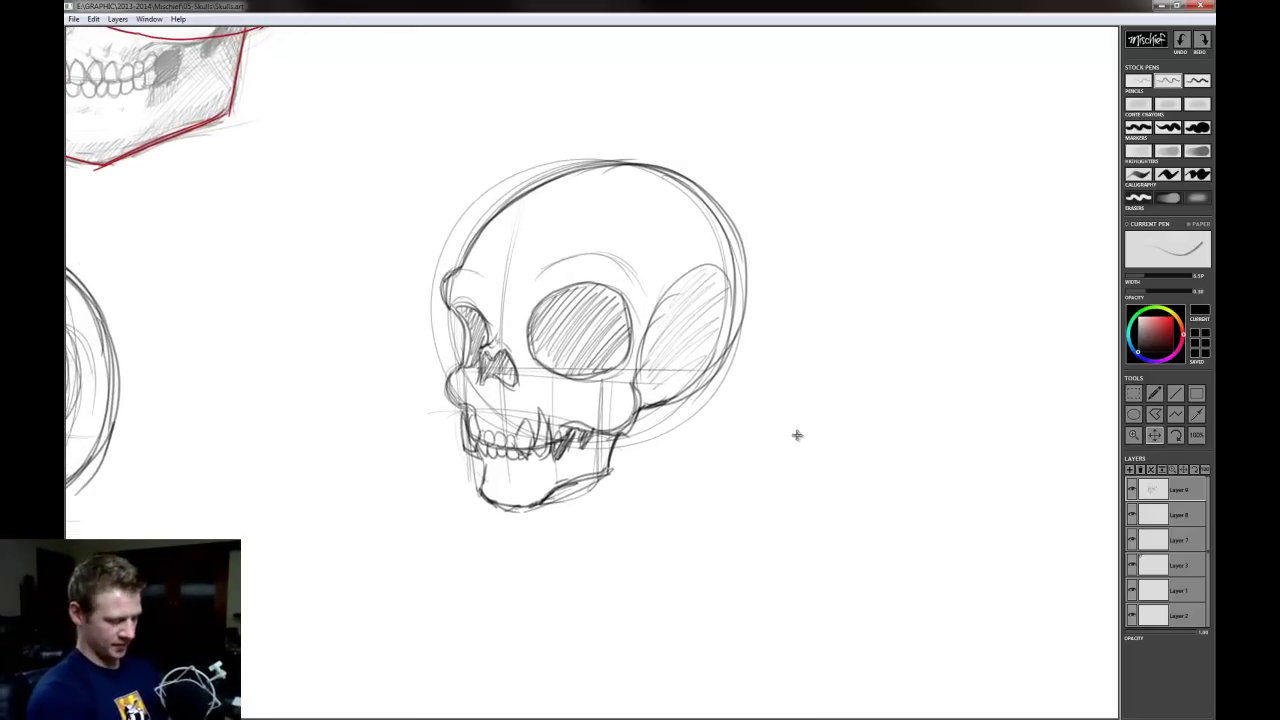
Sketch a wide, flat oval cranium in the empty space beside the round skull and add a curved vertical centre line
{"action": "mouse_move", "coordinate": [797, 435]}
{"action": "left_mouse_down"}
{"action": "mouse_move", "coordinate": [754, 414]}
{"action": "mouse_move", "coordinate": [623, 429]}
{"action": "left_mouse_up"}
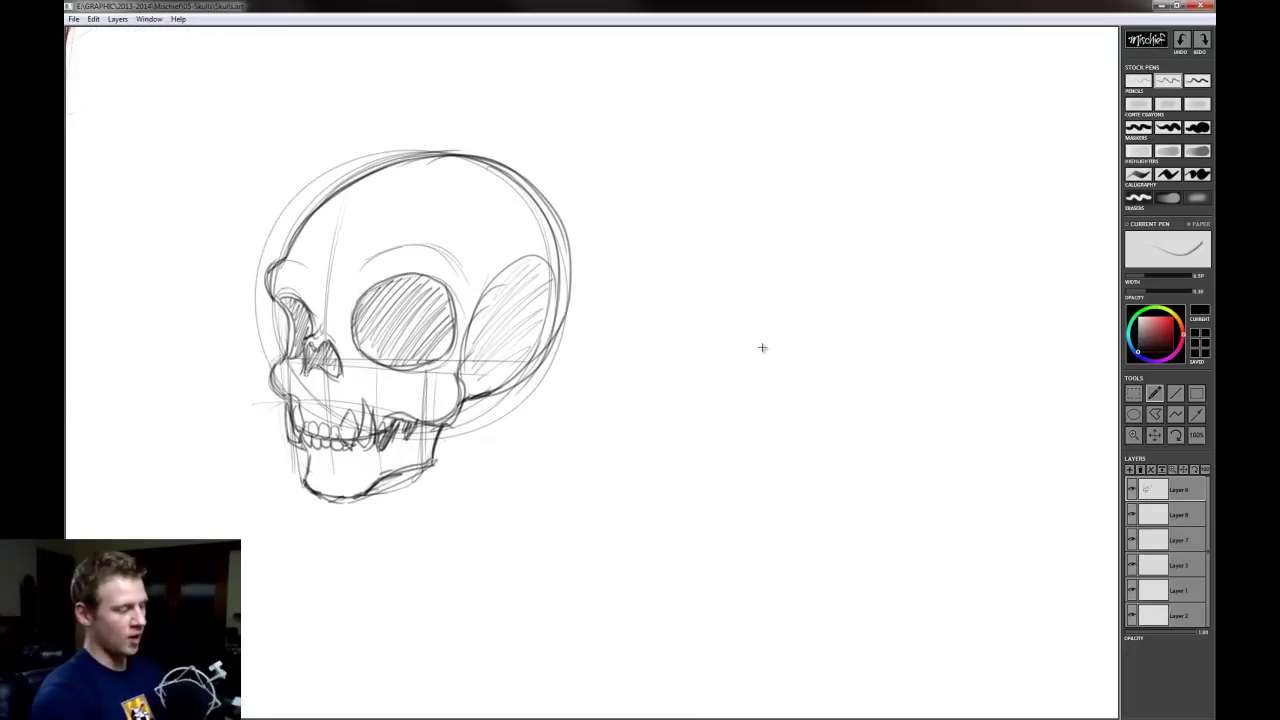
{"action": "left_click_drag", "start_coordinate": [751, 391], "coordinate": [649, 398]}
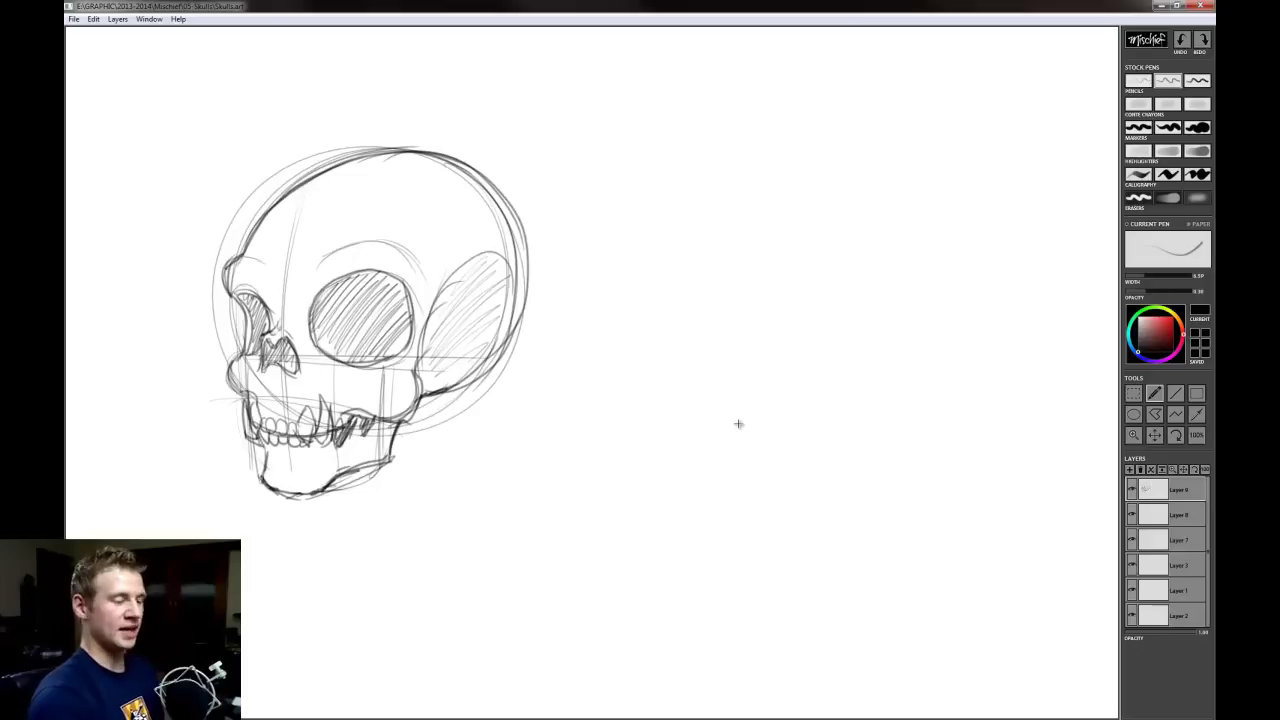
{"action": "mouse_move", "coordinate": [683, 173]}
{"action": "left_mouse_down"}
{"action": "mouse_move", "coordinate": [771, 366]}
{"action": "mouse_move", "coordinate": [814, 157]}
{"action": "mouse_move", "coordinate": [629, 343]}
{"action": "mouse_move", "coordinate": [933, 318]}
{"action": "mouse_move", "coordinate": [694, 166]}
{"action": "mouse_move", "coordinate": [924, 323]}
{"action": "left_mouse_up"}
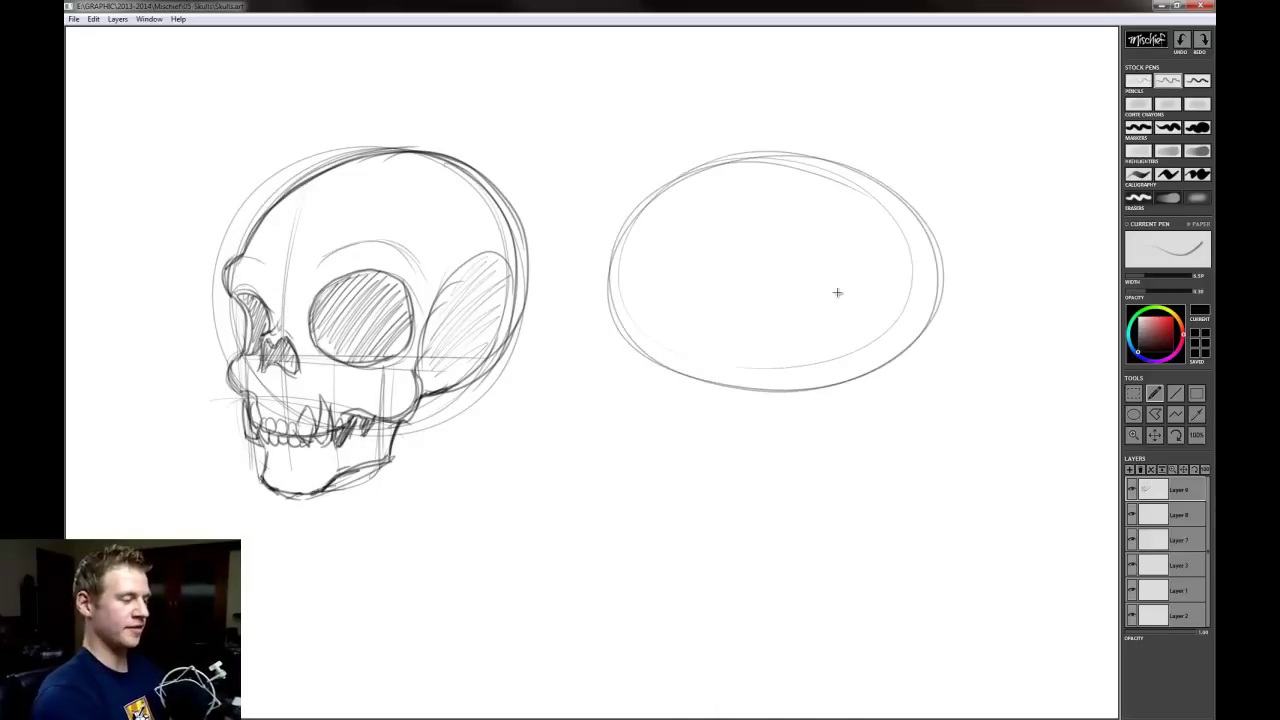
{"action": "left_click_drag", "start_coordinate": [868, 195], "coordinate": [858, 434]}
{"action": "left_click_drag", "start_coordinate": [846, 177], "coordinate": [872, 405]}
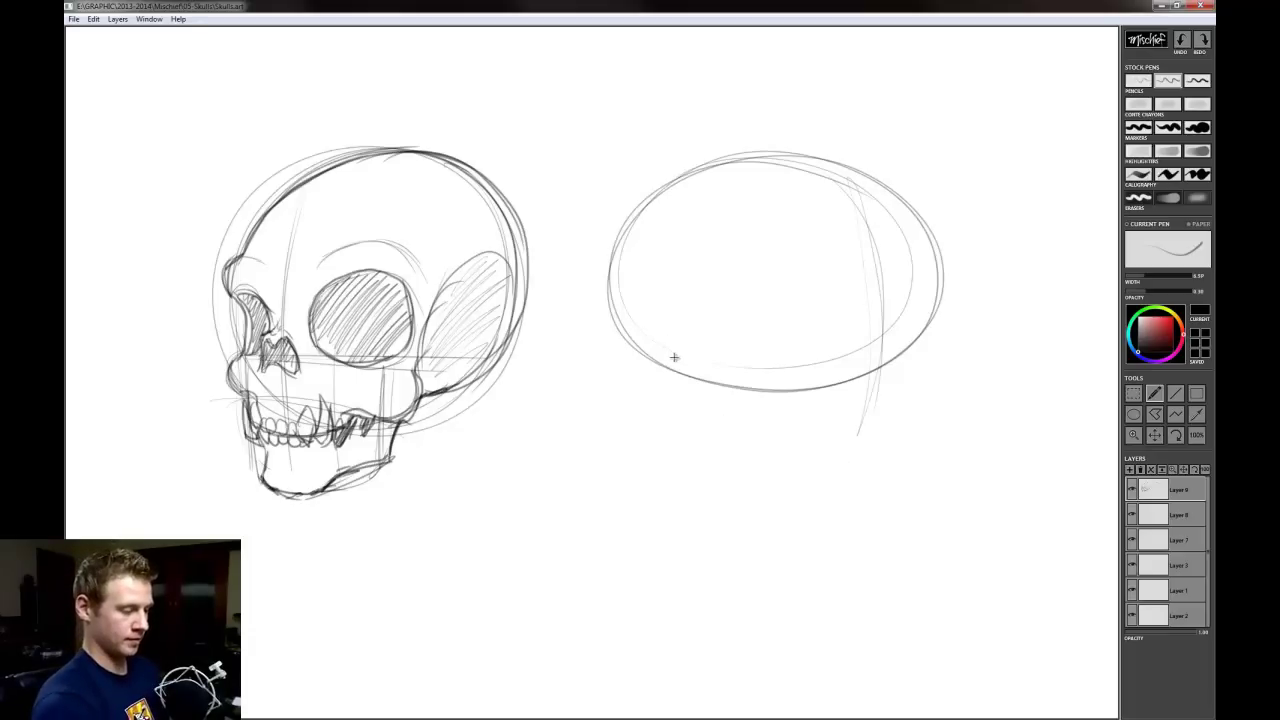
Rough in a long sloping jaw with an upturned chin under the oval, the front face edge and a horizontal mouth guide line
{"action": "mouse_move", "coordinate": [674, 357]}
{"action": "left_mouse_down"}
{"action": "mouse_move", "coordinate": [726, 423]}
{"action": "mouse_move", "coordinate": [770, 436]}
{"action": "left_mouse_up"}
{"action": "mouse_move", "coordinate": [705, 410]}
{"action": "left_mouse_down"}
{"action": "mouse_move", "coordinate": [928, 466]}
{"action": "mouse_move", "coordinate": [951, 424]}
{"action": "left_mouse_up"}
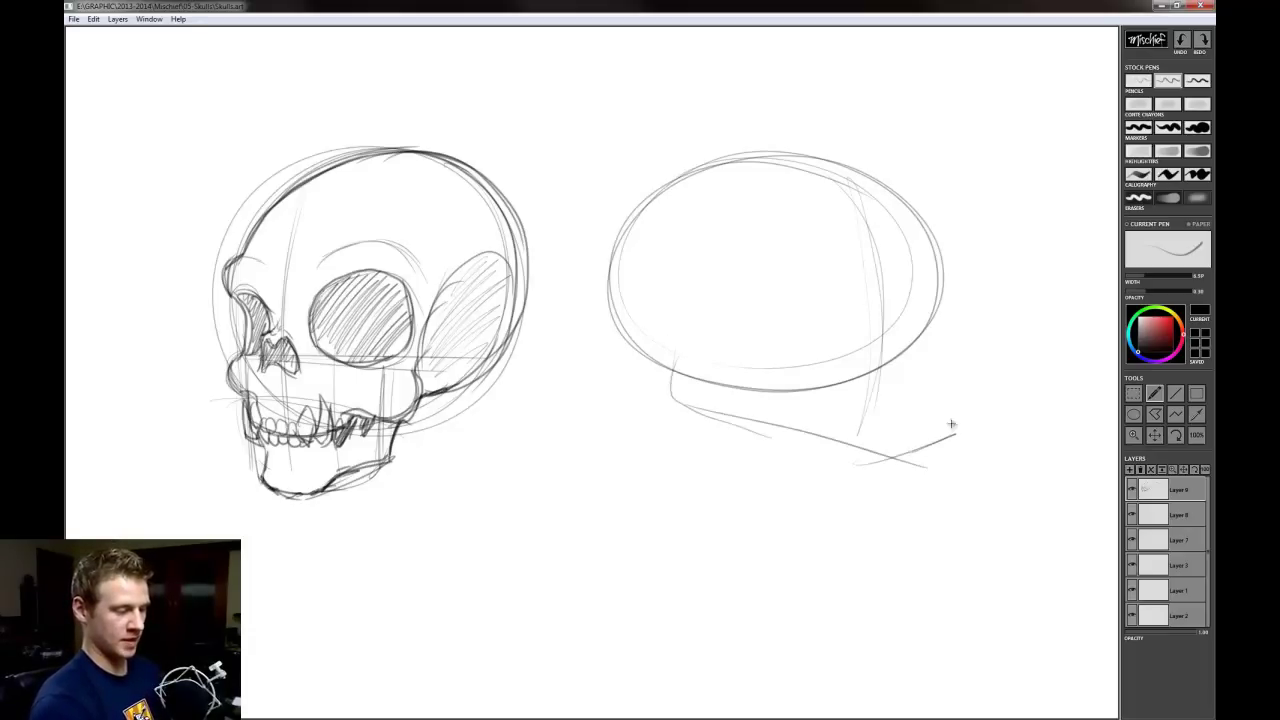
{"action": "left_click_drag", "start_coordinate": [884, 350], "coordinate": [955, 338]}
{"action": "left_click_drag", "start_coordinate": [954, 288], "coordinate": [945, 428]}
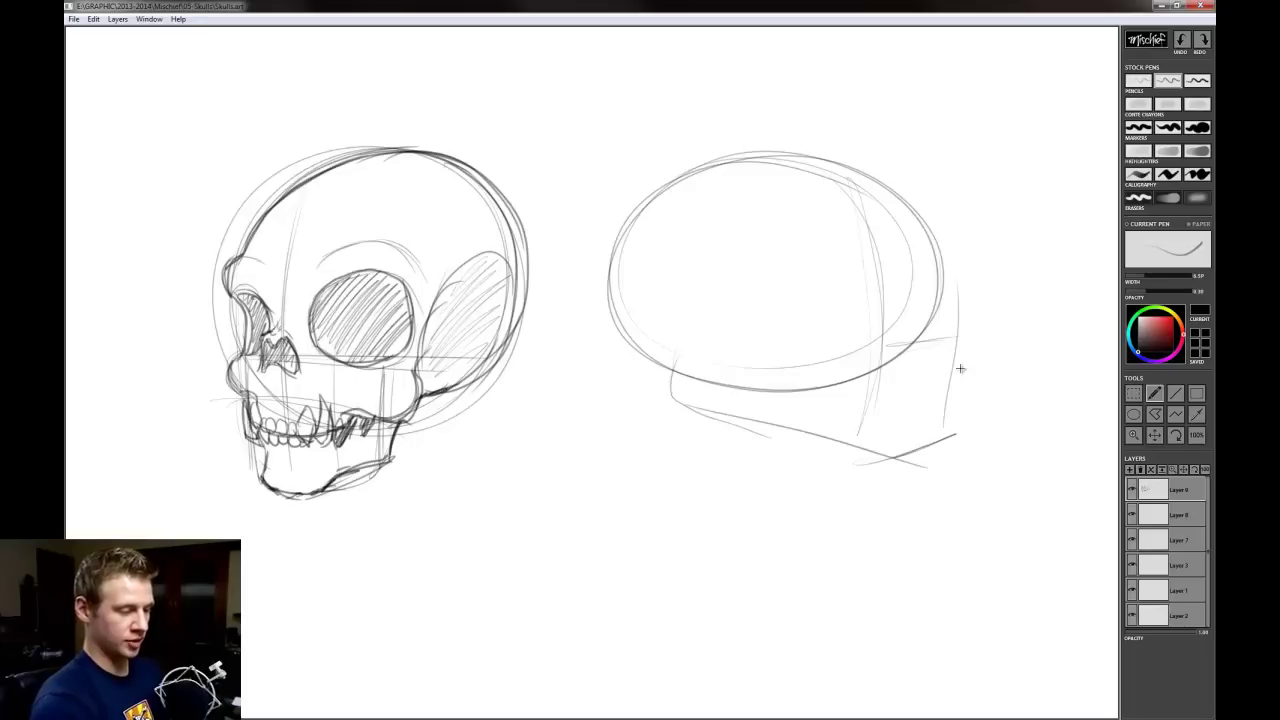
{"action": "mouse_move", "coordinate": [968, 312]}
{"action": "left_mouse_down"}
{"action": "mouse_move", "coordinate": [968, 448]}
{"action": "mouse_move", "coordinate": [962, 376]}
{"action": "left_mouse_up"}
{"action": "left_click_drag", "start_coordinate": [935, 328], "coordinate": [938, 238]}
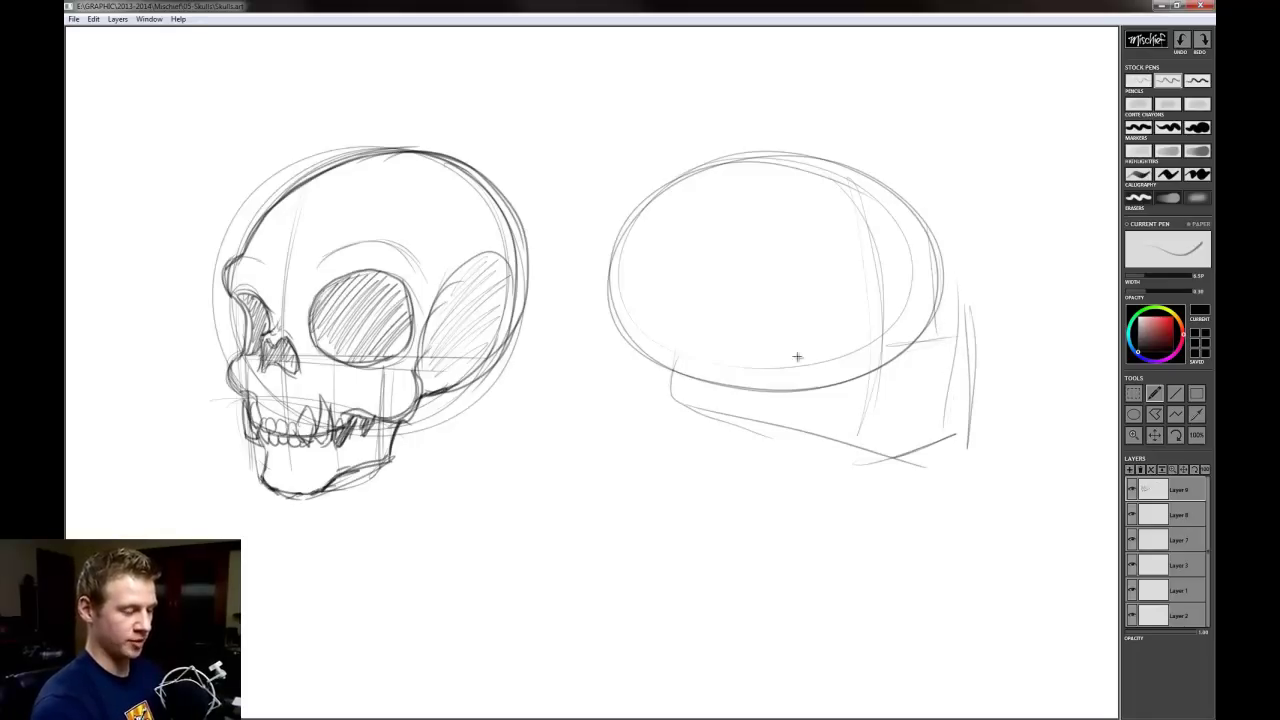
{"action": "left_click_drag", "start_coordinate": [860, 340], "coordinate": [950, 338]}
{"action": "mouse_move", "coordinate": [738, 342]}
{"action": "left_mouse_down"}
{"action": "mouse_move", "coordinate": [966, 343]}
{"action": "mouse_move", "coordinate": [750, 345]}
{"action": "left_mouse_up"}
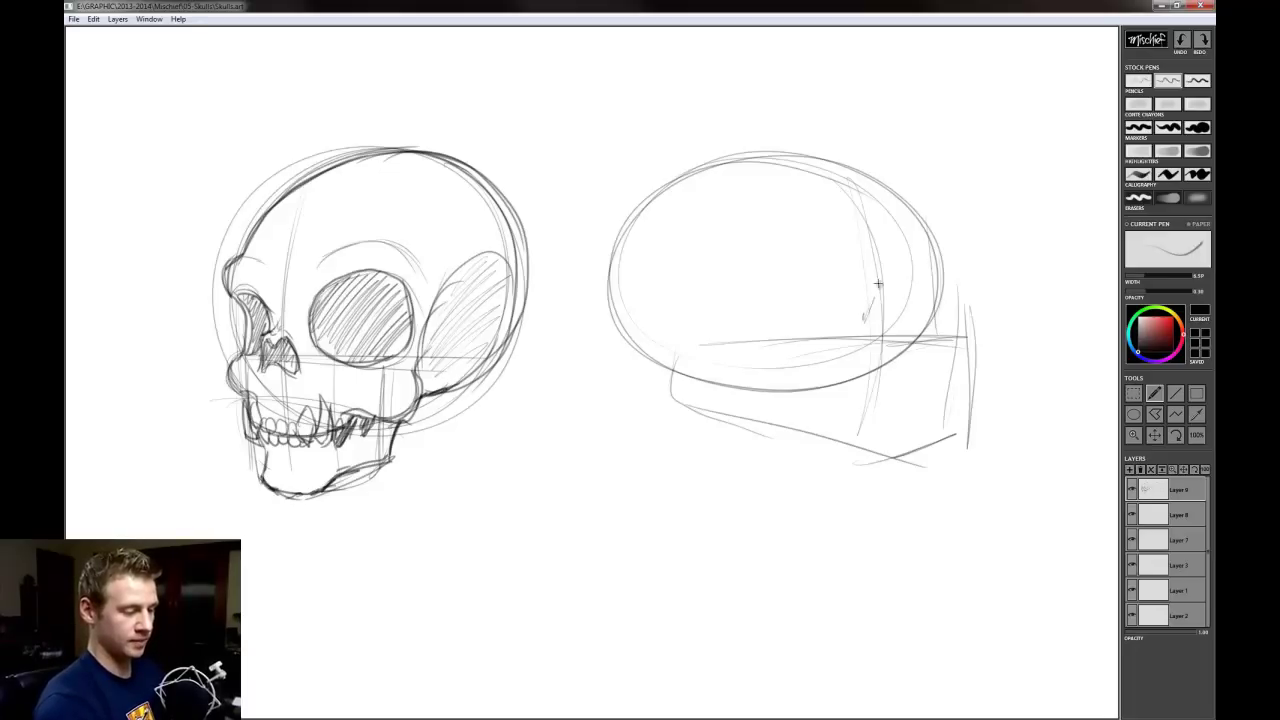
Draw the small pointed nose opening, a narrow oval near eye socket, the far socket and the brow ridges above both
{"action": "mouse_move", "coordinate": [878, 284]}
{"action": "left_mouse_down"}
{"action": "mouse_move", "coordinate": [892, 324]}
{"action": "mouse_move", "coordinate": [885, 314]}
{"action": "mouse_move", "coordinate": [904, 318]}
{"action": "left_mouse_up"}
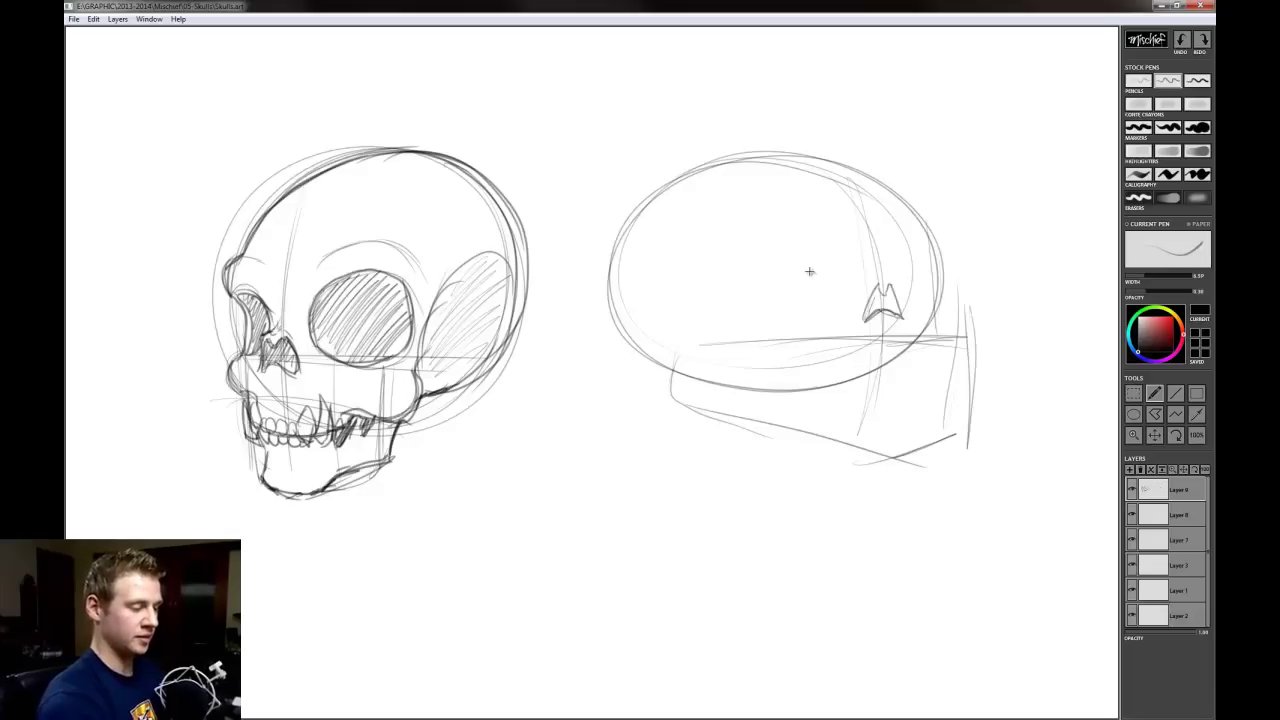
{"action": "mouse_move", "coordinate": [808, 271]}
{"action": "left_mouse_down"}
{"action": "mouse_move", "coordinate": [723, 274]}
{"action": "mouse_move", "coordinate": [752, 306]}
{"action": "mouse_move", "coordinate": [822, 287]}
{"action": "mouse_move", "coordinate": [777, 263]}
{"action": "mouse_move", "coordinate": [738, 293]}
{"action": "mouse_move", "coordinate": [824, 295]}
{"action": "mouse_move", "coordinate": [773, 263]}
{"action": "mouse_move", "coordinate": [774, 308]}
{"action": "left_mouse_up"}
{"action": "mouse_move", "coordinate": [928, 274]}
{"action": "left_mouse_down"}
{"action": "mouse_move", "coordinate": [906, 292]}
{"action": "mouse_move", "coordinate": [932, 304]}
{"action": "mouse_move", "coordinate": [932, 272]}
{"action": "mouse_move", "coordinate": [924, 306]}
{"action": "mouse_move", "coordinate": [912, 286]}
{"action": "left_mouse_up"}
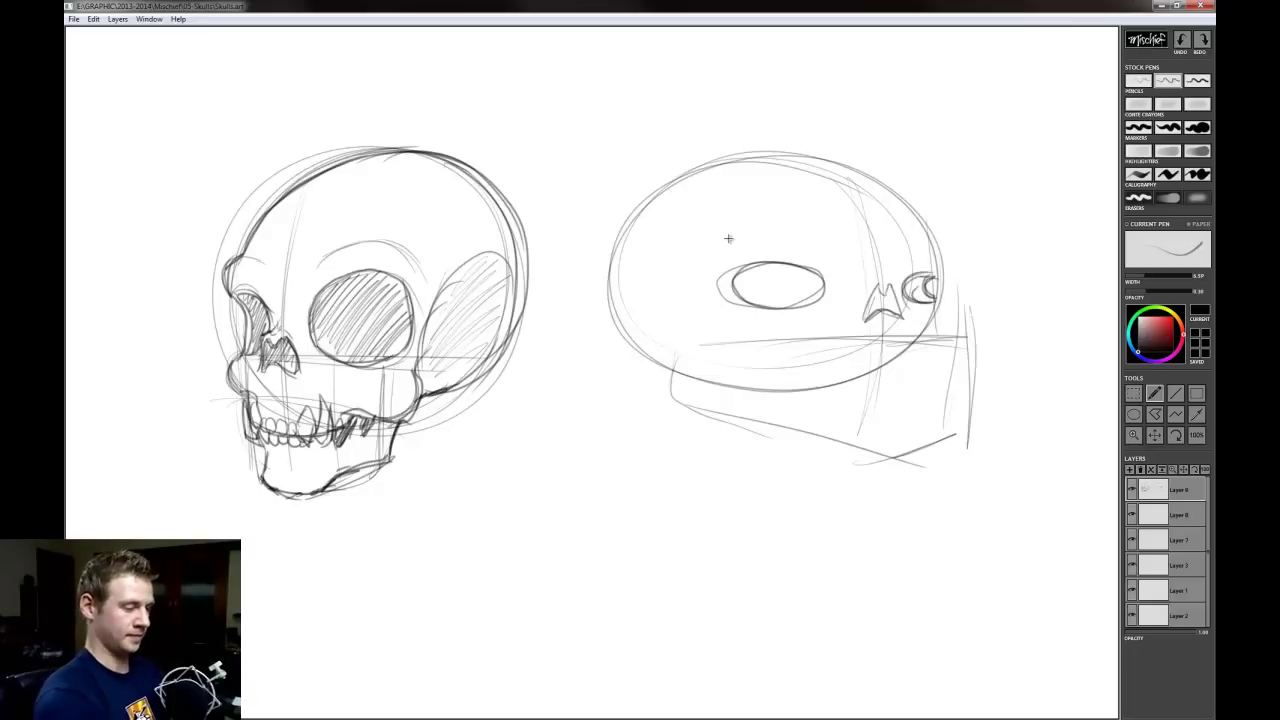
{"action": "mouse_move", "coordinate": [728, 238]}
{"action": "left_mouse_down"}
{"action": "mouse_move", "coordinate": [834, 254]}
{"action": "mouse_move", "coordinate": [729, 246]}
{"action": "mouse_move", "coordinate": [796, 233]}
{"action": "left_mouse_up"}
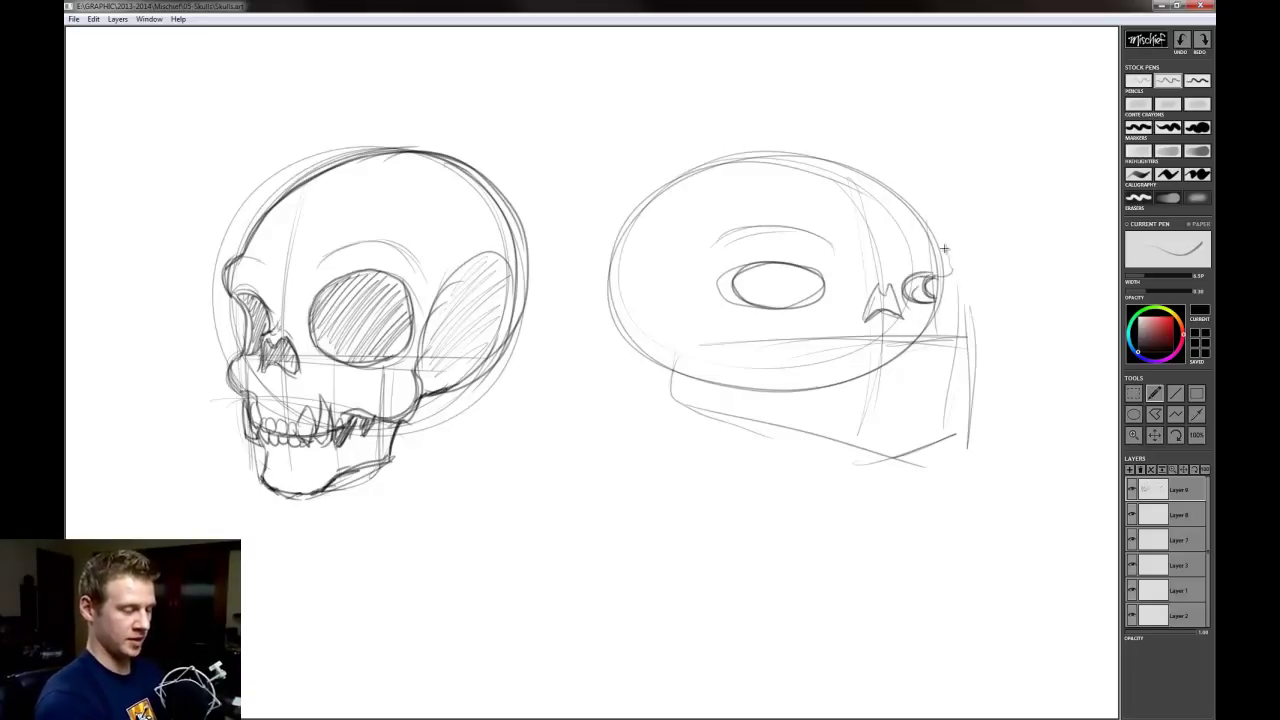
{"action": "mouse_move", "coordinate": [944, 248]}
{"action": "left_mouse_down"}
{"action": "mouse_move", "coordinate": [934, 278]}
{"action": "mouse_move", "coordinate": [906, 244]}
{"action": "left_mouse_up"}
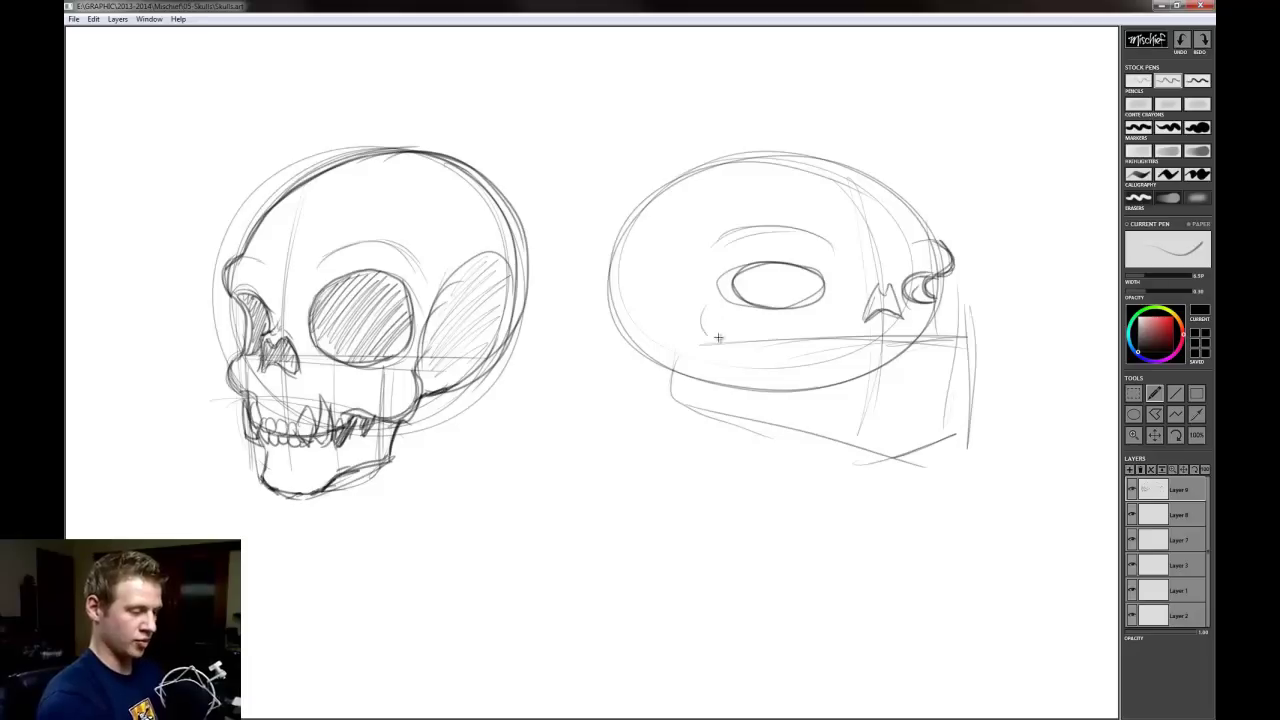
Outline the near and far cheekbones and draw a row of pointed upper teeth with large fangs and smaller back teeth
{"action": "mouse_move", "coordinate": [702, 308]}
{"action": "left_mouse_down"}
{"action": "mouse_move", "coordinate": [730, 336]}
{"action": "mouse_move", "coordinate": [764, 340]}
{"action": "left_mouse_up"}
{"action": "mouse_move", "coordinate": [939, 318]}
{"action": "left_mouse_down"}
{"action": "mouse_move", "coordinate": [948, 304]}
{"action": "mouse_move", "coordinate": [930, 334]}
{"action": "left_mouse_up"}
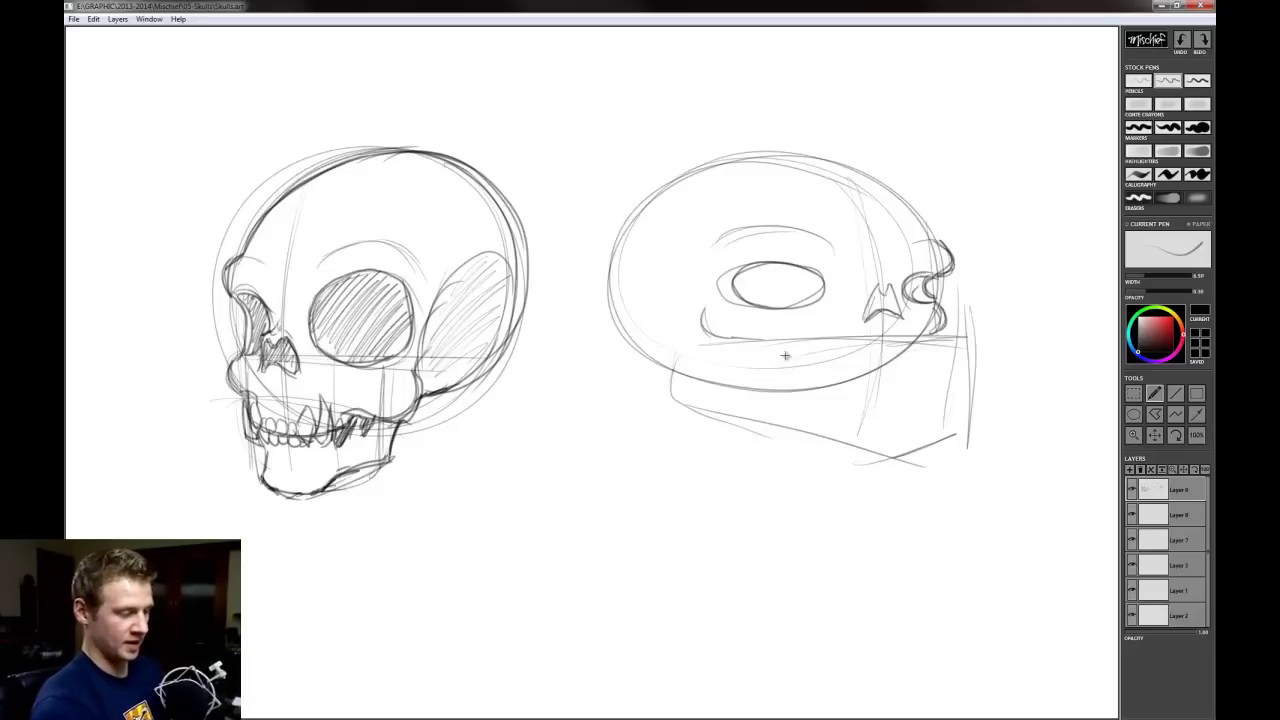
{"action": "mouse_move", "coordinate": [785, 356]}
{"action": "left_mouse_down"}
{"action": "mouse_move", "coordinate": [797, 320]}
{"action": "mouse_move", "coordinate": [809, 345]}
{"action": "mouse_move", "coordinate": [800, 373]}
{"action": "mouse_move", "coordinate": [791, 327]}
{"action": "mouse_move", "coordinate": [783, 358]}
{"action": "mouse_move", "coordinate": [799, 320]}
{"action": "mouse_move", "coordinate": [816, 355]}
{"action": "mouse_move", "coordinate": [799, 364]}
{"action": "mouse_move", "coordinate": [858, 353]}
{"action": "mouse_move", "coordinate": [816, 349]}
{"action": "mouse_move", "coordinate": [829, 339]}
{"action": "mouse_move", "coordinate": [840, 361]}
{"action": "mouse_move", "coordinate": [818, 354]}
{"action": "mouse_move", "coordinate": [835, 370]}
{"action": "mouse_move", "coordinate": [860, 340]}
{"action": "mouse_move", "coordinate": [857, 372]}
{"action": "mouse_move", "coordinate": [873, 332]}
{"action": "mouse_move", "coordinate": [860, 343]}
{"action": "mouse_move", "coordinate": [871, 374]}
{"action": "mouse_move", "coordinate": [905, 342]}
{"action": "mouse_move", "coordinate": [897, 372]}
{"action": "mouse_move", "coordinate": [922, 342]}
{"action": "mouse_move", "coordinate": [910, 370]}
{"action": "mouse_move", "coordinate": [924, 343]}
{"action": "mouse_move", "coordinate": [940, 347]}
{"action": "mouse_move", "coordinate": [935, 368]}
{"action": "mouse_move", "coordinate": [963, 342]}
{"action": "left_mouse_up"}
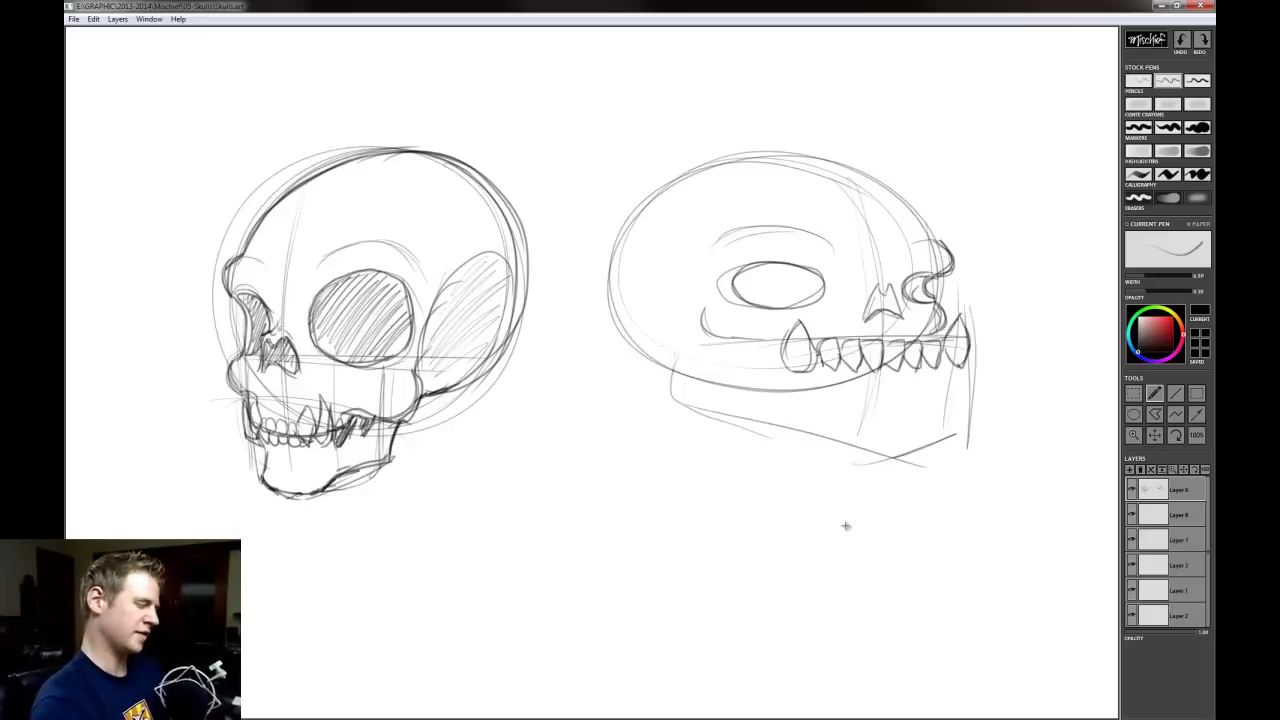
{"action": "mouse_move", "coordinate": [778, 346]}
{"action": "left_mouse_down"}
{"action": "mouse_move", "coordinate": [729, 348]}
{"action": "mouse_move", "coordinate": [738, 373]}
{"action": "mouse_move", "coordinate": [749, 353]}
{"action": "mouse_move", "coordinate": [729, 340]}
{"action": "mouse_move", "coordinate": [746, 374]}
{"action": "left_mouse_up"}
Hatch the eye sockets and nose opening, extend the cheekbone contour upward and add the small gap shape behind the cheek
{"action": "mouse_move", "coordinate": [738, 282]}
{"action": "left_mouse_down"}
{"action": "mouse_move", "coordinate": [786, 296]}
{"action": "mouse_move", "coordinate": [768, 302]}
{"action": "mouse_move", "coordinate": [837, 290]}
{"action": "mouse_move", "coordinate": [928, 300]}
{"action": "mouse_move", "coordinate": [878, 292]}
{"action": "mouse_move", "coordinate": [880, 312]}
{"action": "mouse_move", "coordinate": [893, 303]}
{"action": "mouse_move", "coordinate": [898, 318]}
{"action": "left_mouse_up"}
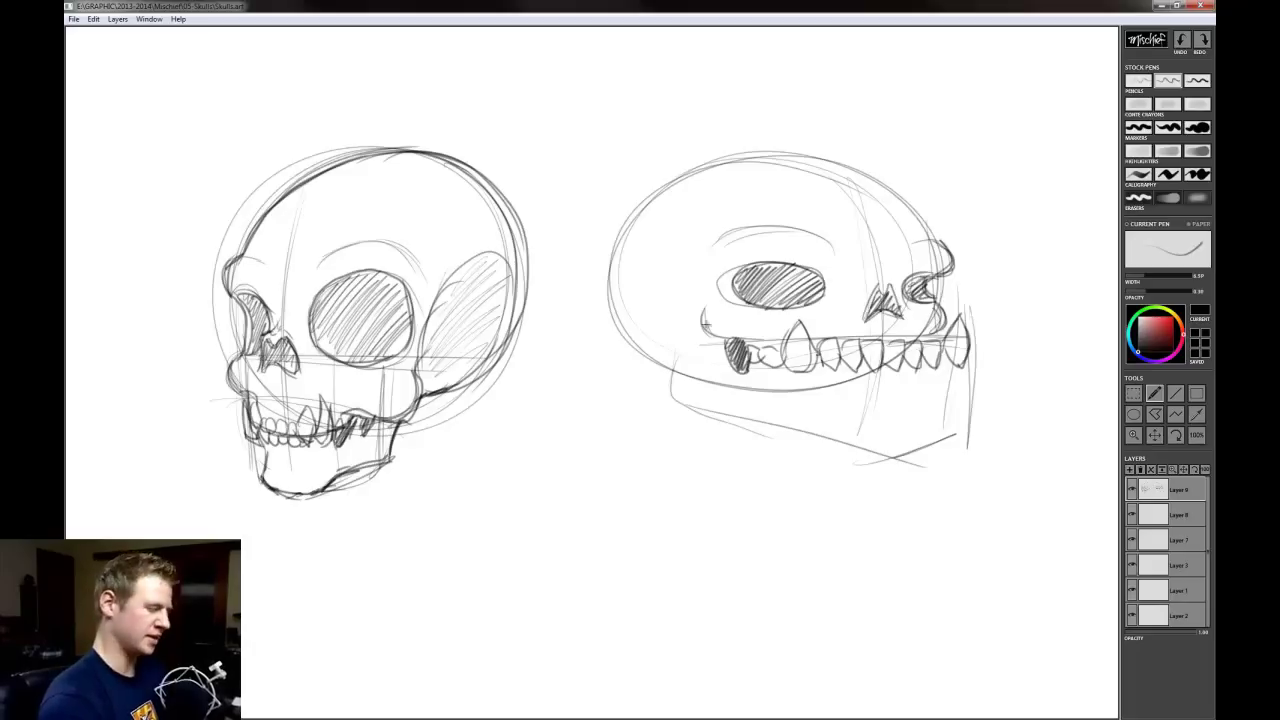
{"action": "mouse_move", "coordinate": [712, 340]}
{"action": "left_mouse_down"}
{"action": "mouse_move", "coordinate": [709, 286]}
{"action": "mouse_move", "coordinate": [689, 257]}
{"action": "mouse_move", "coordinate": [700, 305]}
{"action": "mouse_move", "coordinate": [718, 243]}
{"action": "left_mouse_up"}
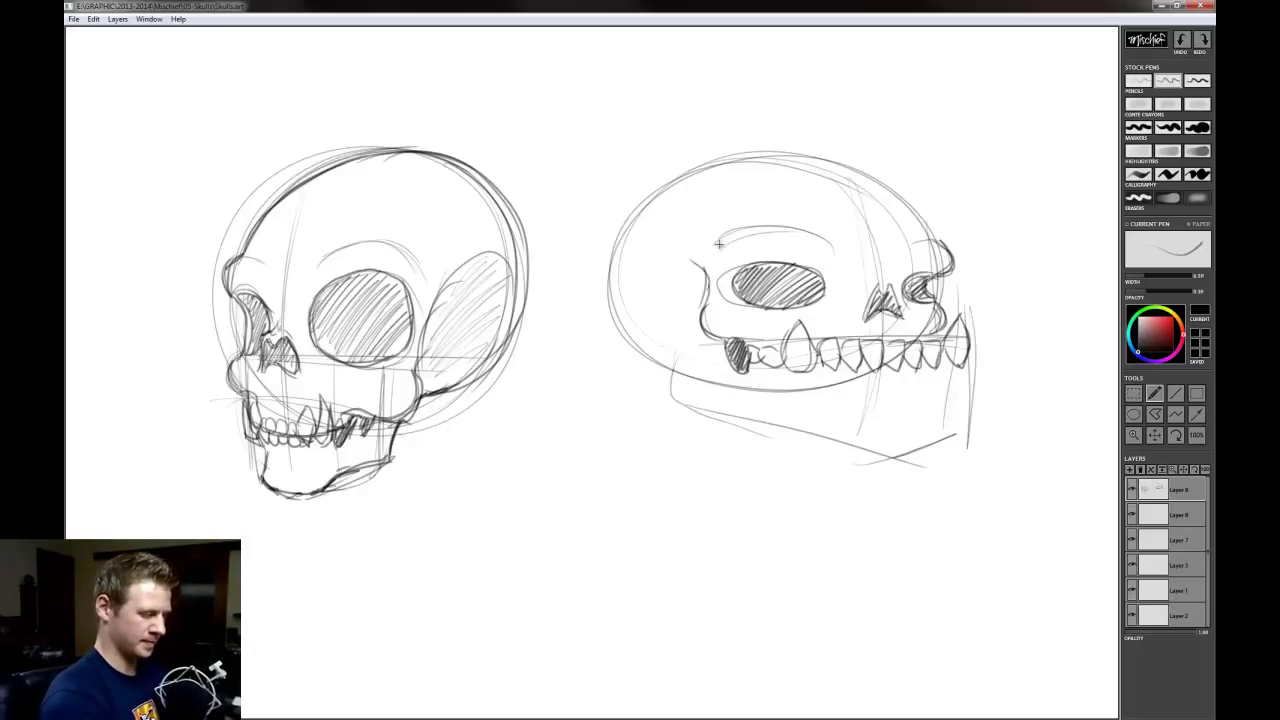
{"action": "mouse_move", "coordinate": [720, 345]}
{"action": "left_mouse_down"}
{"action": "mouse_move", "coordinate": [698, 338]}
{"action": "mouse_move", "coordinate": [712, 362]}
{"action": "left_mouse_up"}
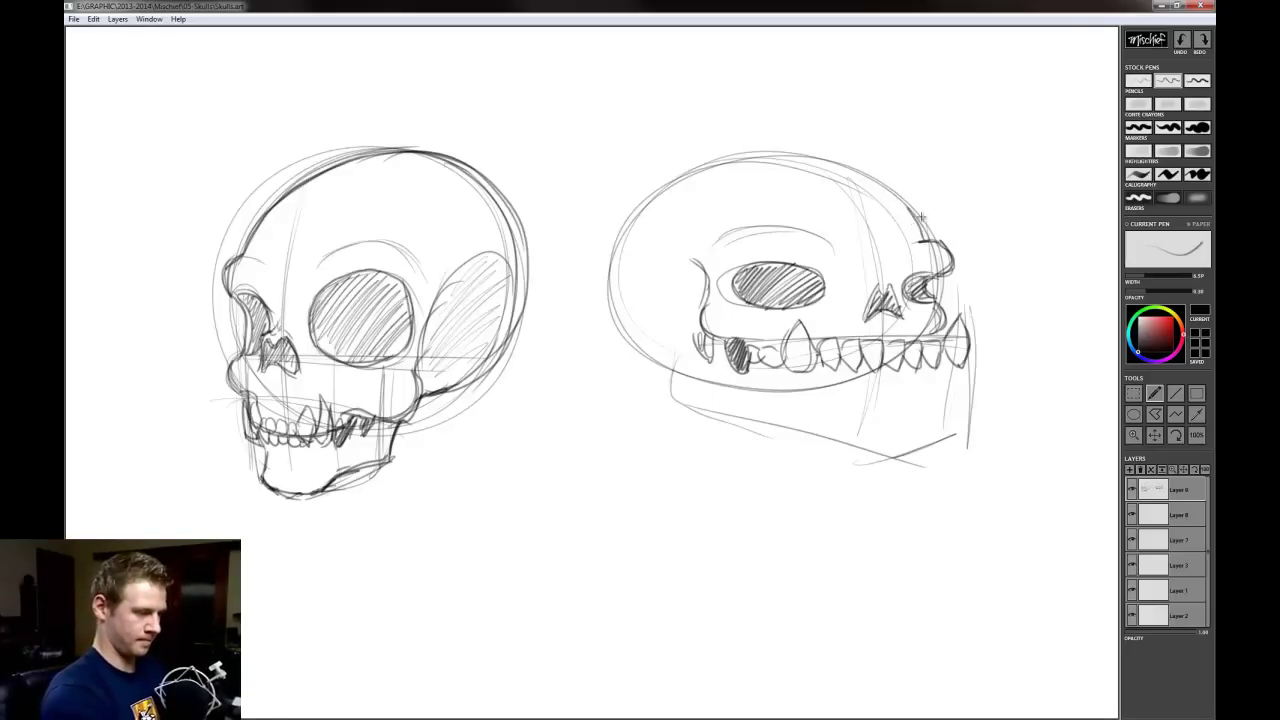
Darken the flattened oval cranium contour and firm up the long jaw outline with its protruding, hatched chin
{"action": "mouse_move", "coordinate": [924, 242]}
{"action": "left_mouse_down"}
{"action": "mouse_move", "coordinate": [881, 172]}
{"action": "mouse_move", "coordinate": [880, 185]}
{"action": "mouse_move", "coordinate": [737, 162]}
{"action": "mouse_move", "coordinate": [854, 177]}
{"action": "mouse_move", "coordinate": [669, 181]}
{"action": "mouse_move", "coordinate": [621, 256]}
{"action": "mouse_move", "coordinate": [627, 322]}
{"action": "mouse_move", "coordinate": [684, 362]}
{"action": "mouse_move", "coordinate": [703, 412]}
{"action": "mouse_move", "coordinate": [824, 455]}
{"action": "left_mouse_up"}
{"action": "mouse_move", "coordinate": [686, 370]}
{"action": "left_mouse_down"}
{"action": "mouse_move", "coordinate": [696, 406]}
{"action": "mouse_move", "coordinate": [842, 452]}
{"action": "left_mouse_up"}
{"action": "mouse_move", "coordinate": [960, 376]}
{"action": "left_mouse_down"}
{"action": "mouse_move", "coordinate": [983, 424]}
{"action": "mouse_move", "coordinate": [977, 401]}
{"action": "mouse_move", "coordinate": [961, 449]}
{"action": "mouse_move", "coordinate": [842, 460]}
{"action": "mouse_move", "coordinate": [961, 444]}
{"action": "mouse_move", "coordinate": [950, 456]}
{"action": "mouse_move", "coordinate": [913, 446]}
{"action": "mouse_move", "coordinate": [938, 436]}
{"action": "mouse_move", "coordinate": [950, 440]}
{"action": "left_mouse_up"}
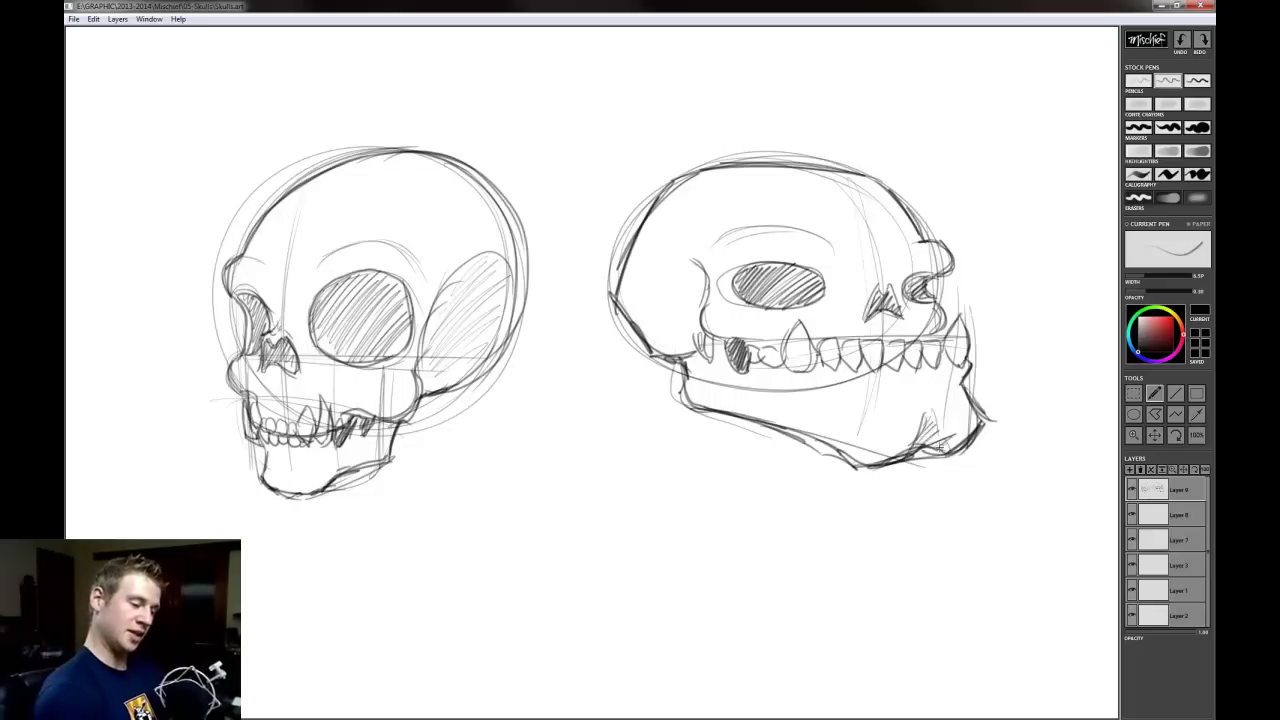
Add a small hole and contour lines to the lower jaw, and deepen the shading behind the teeth and in the nose opening
{"action": "left_click_drag", "start_coordinate": [921, 397], "coordinate": [923, 405]}
{"action": "mouse_move", "coordinate": [838, 450]}
{"action": "left_mouse_down"}
{"action": "mouse_move", "coordinate": [866, 468]}
{"action": "mouse_move", "coordinate": [807, 434]}
{"action": "mouse_move", "coordinate": [845, 459]}
{"action": "left_mouse_up"}
{"action": "left_click_drag", "start_coordinate": [810, 390], "coordinate": [849, 383]}
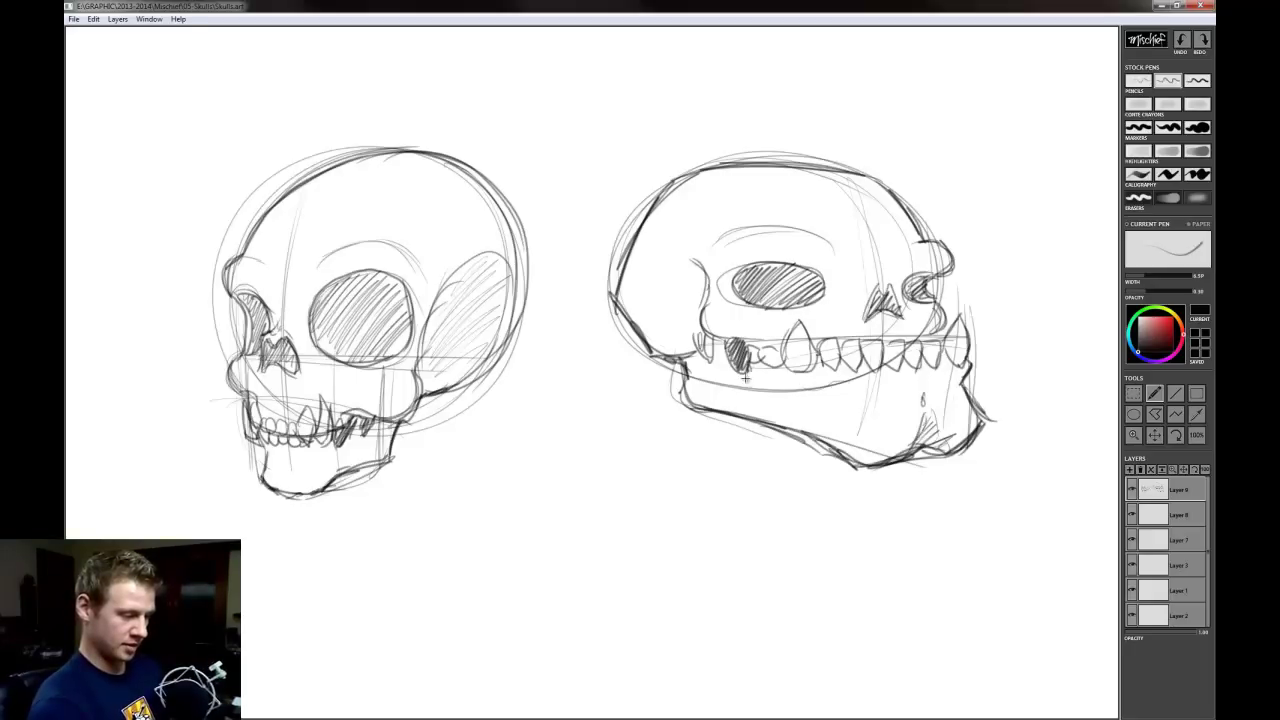
{"action": "left_click_drag", "start_coordinate": [744, 376], "coordinate": [734, 338]}
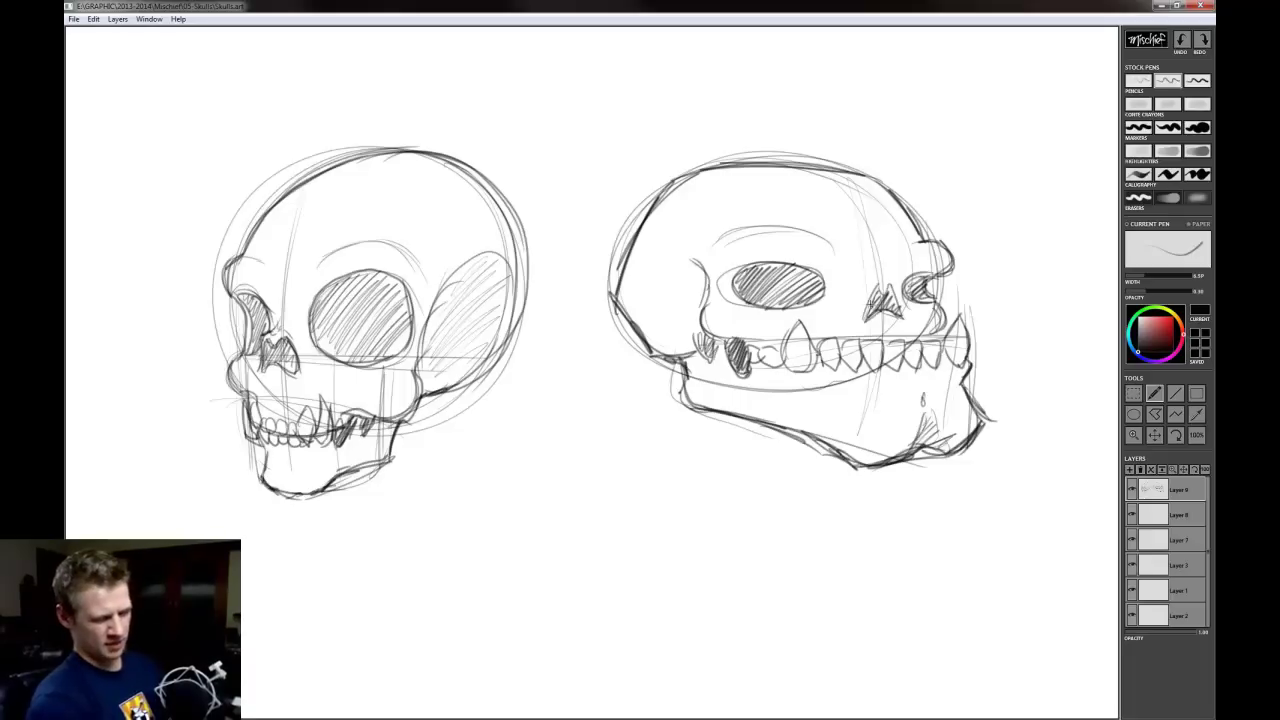
{"action": "mouse_move", "coordinate": [876, 288]}
{"action": "left_mouse_down"}
{"action": "mouse_move", "coordinate": [866, 318]}
{"action": "mouse_move", "coordinate": [892, 304]}
{"action": "left_mouse_up"}
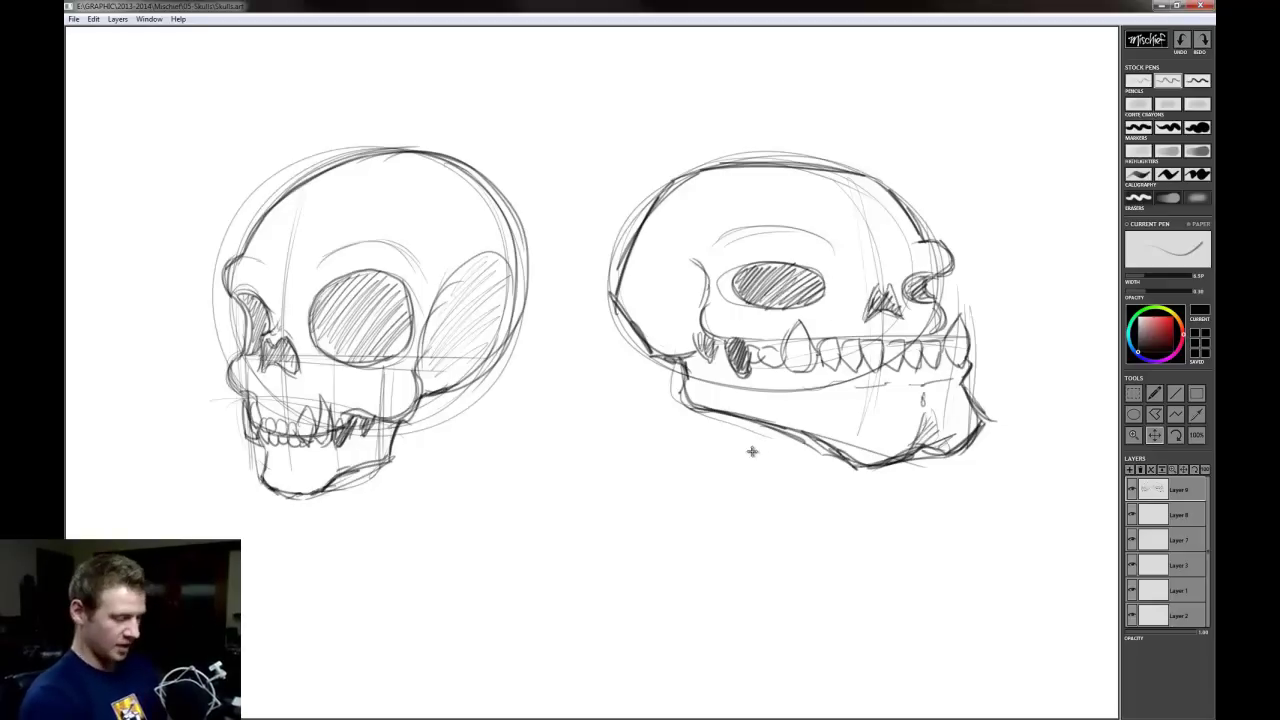
Review the two new skulls against the colour-marked reference skulls and the finished shaded skull elsewhere on the canvas
{"action": "left_click_drag", "start_coordinate": [710, 450], "coordinate": [767, 443]}
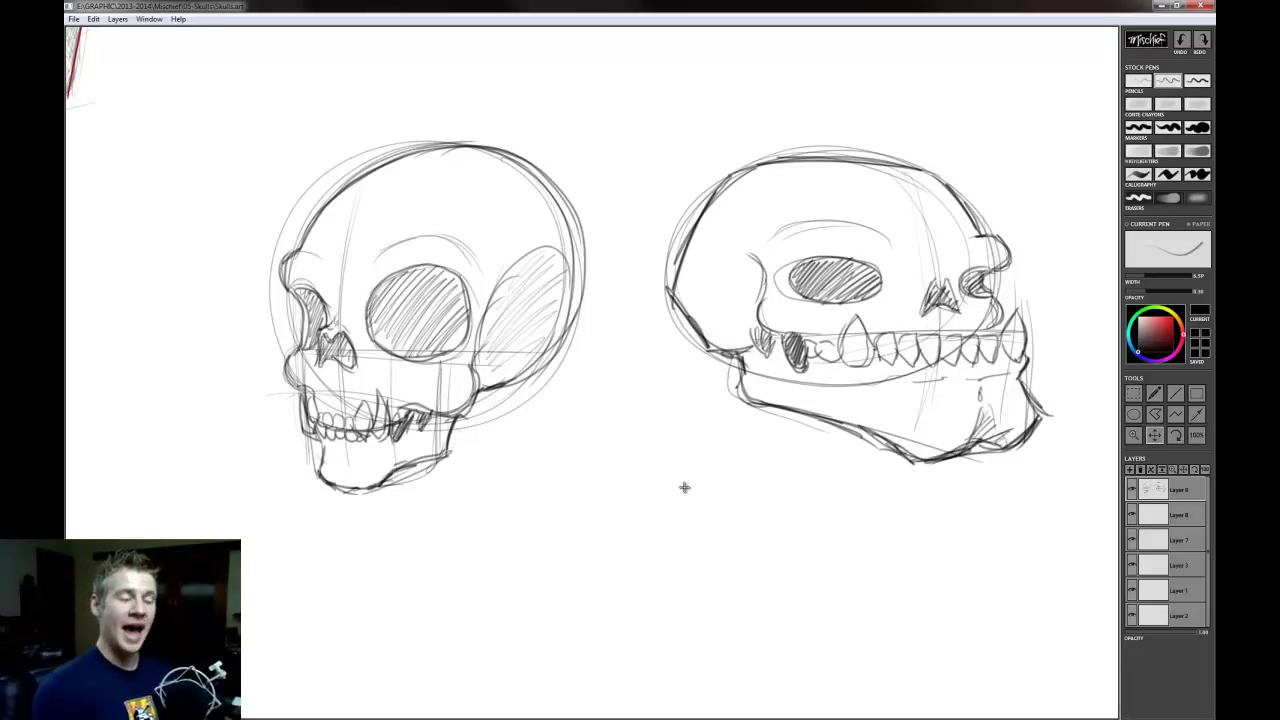
{"action": "left_click_drag", "start_coordinate": [649, 423], "coordinate": [708, 462]}
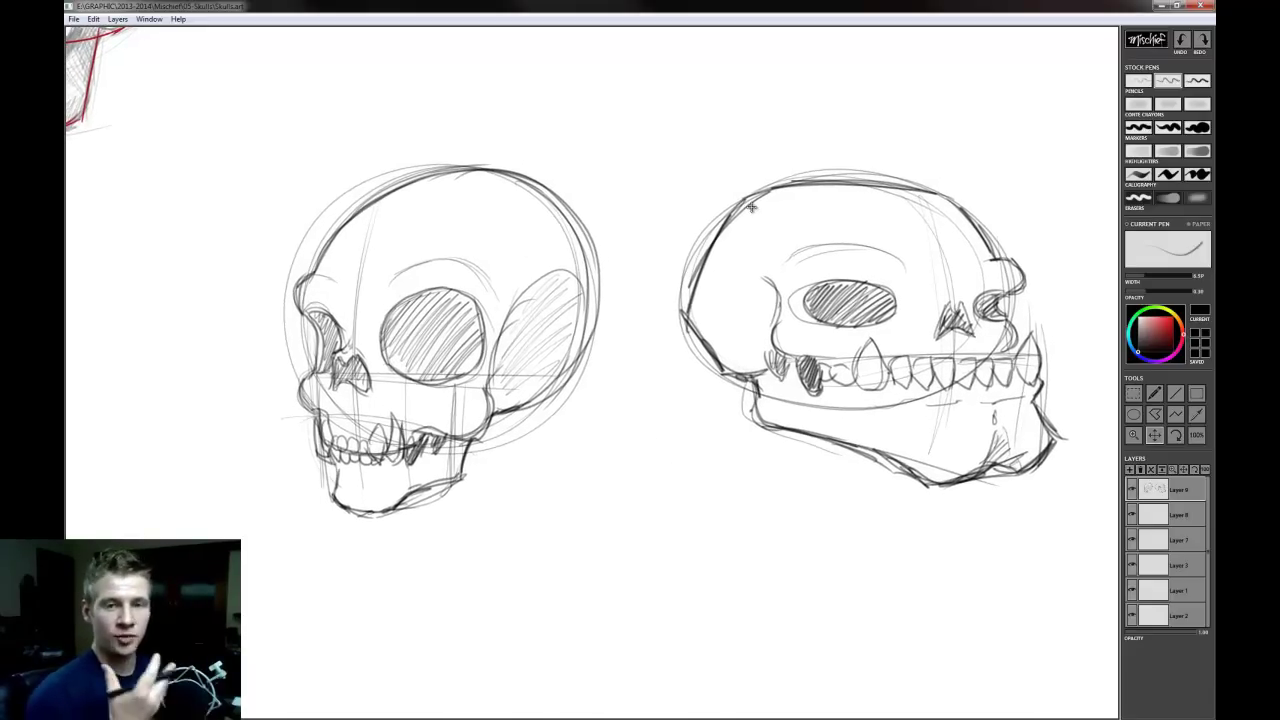
{"action": "mouse_move", "coordinate": [721, 485]}
{"action": "left_mouse_down"}
{"action": "mouse_move", "coordinate": [680, 478]}
{"action": "mouse_move", "coordinate": [760, 483]}
{"action": "mouse_move", "coordinate": [1018, 591]}
{"action": "left_mouse_up"}
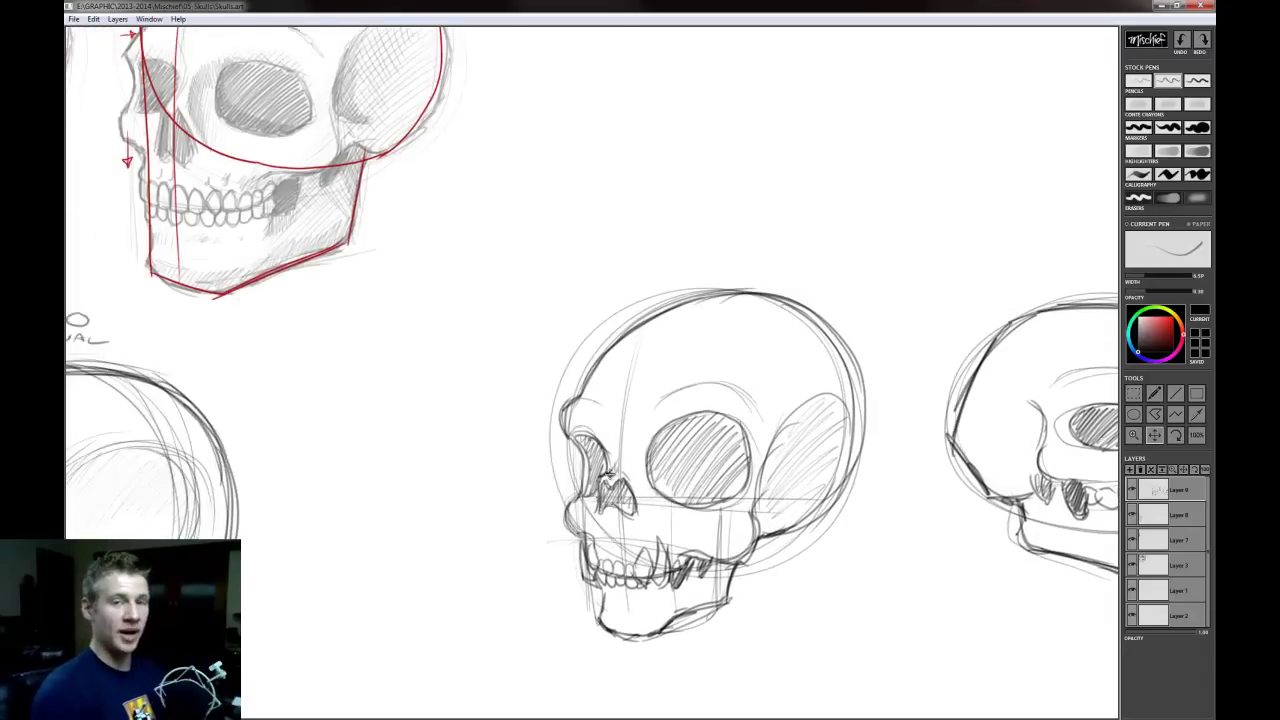
{"action": "mouse_move", "coordinate": [612, 373]}
{"action": "left_mouse_down"}
{"action": "mouse_move", "coordinate": [657, 354]}
{"action": "mouse_move", "coordinate": [1126, 283]}
{"action": "left_mouse_up"}
{"action": "mouse_move", "coordinate": [776, 324]}
{"action": "left_mouse_down"}
{"action": "mouse_move", "coordinate": [868, 558]}
{"action": "mouse_move", "coordinate": [987, 710]}
{"action": "left_mouse_up"}
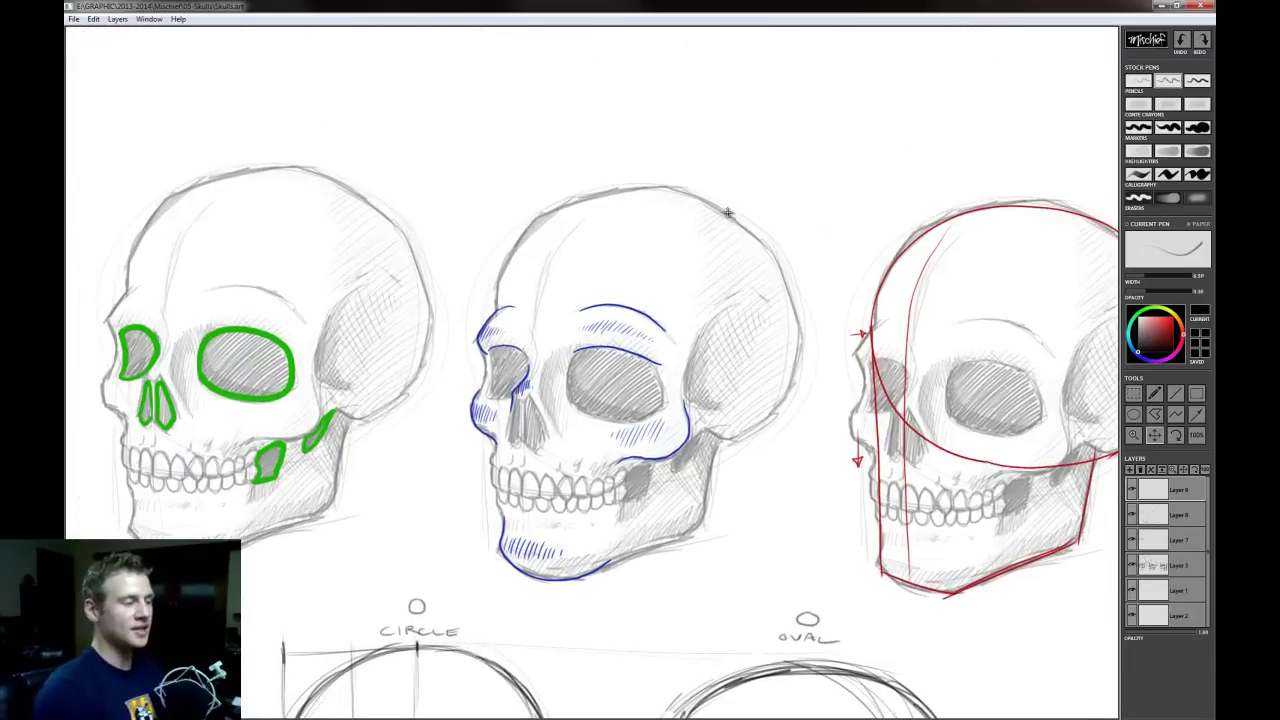
{"action": "left_click_drag", "start_coordinate": [727, 214], "coordinate": [691, 571]}
{"action": "left_click_drag", "start_coordinate": [750, 352], "coordinate": [750, 543]}
{"action": "left_click_drag", "start_coordinate": [744, 457], "coordinate": [769, 443]}
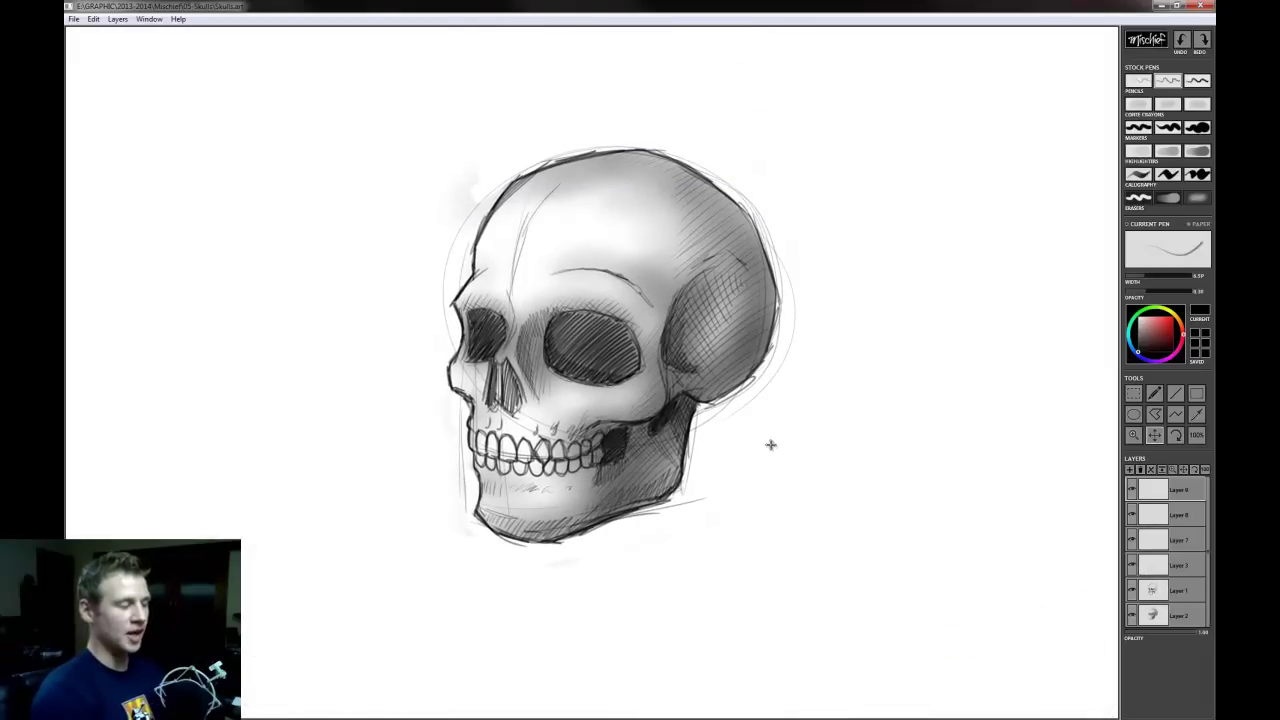